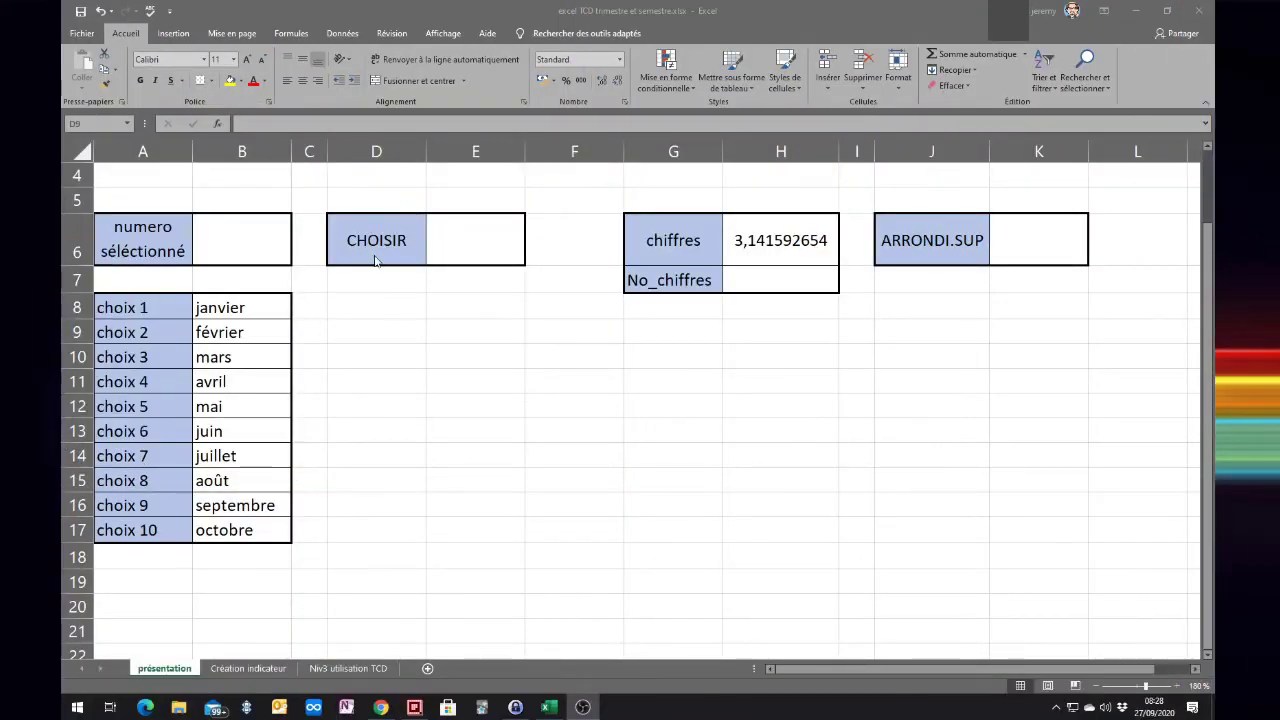
# Start a =CHOISIR( formula in E6 with B6 as the index number.
pyautogui.click(445, 242)
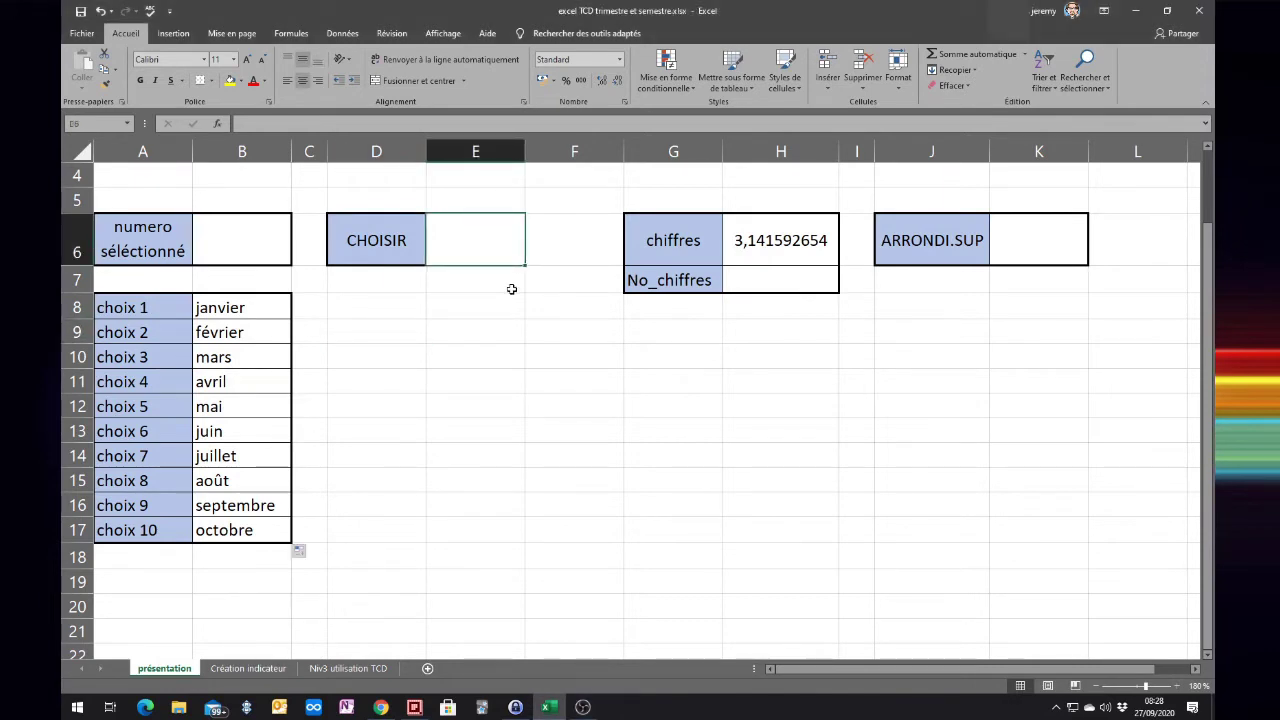
pyautogui.write('=')
pyautogui.write('ch')
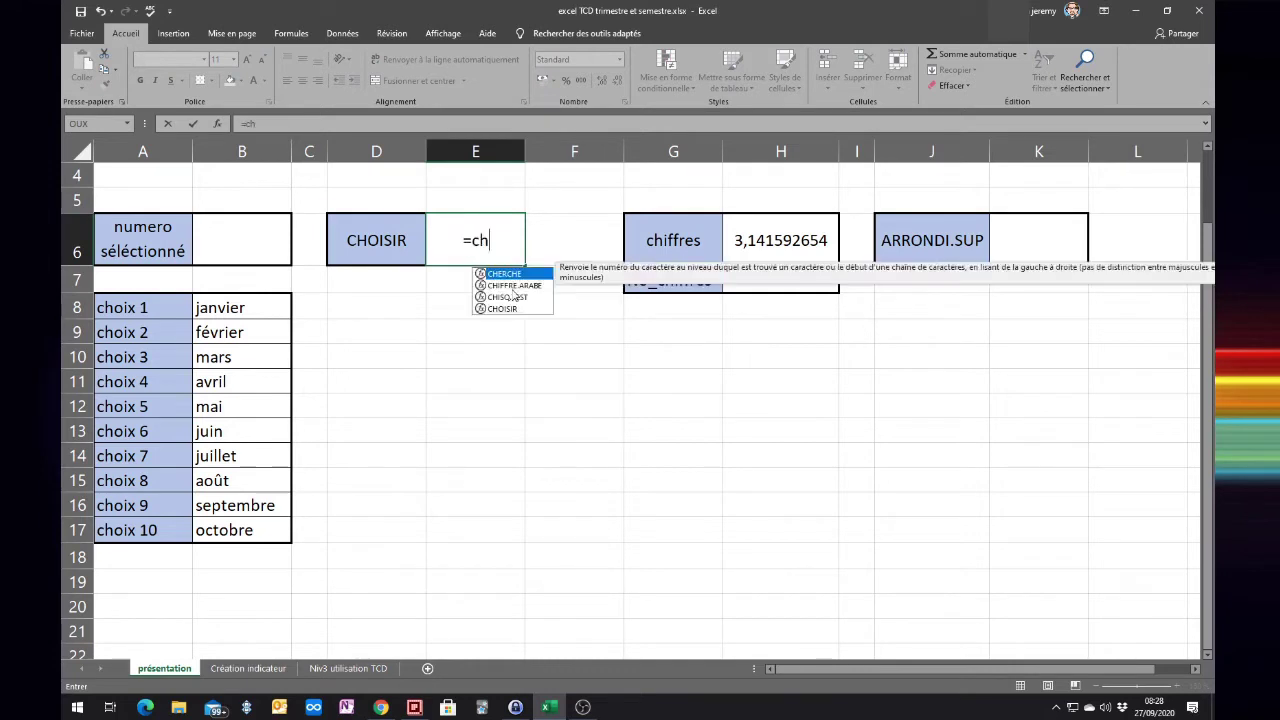
pyautogui.write('oisr')
pyautogui.press('BackSpace')
pyautogui.write('i')
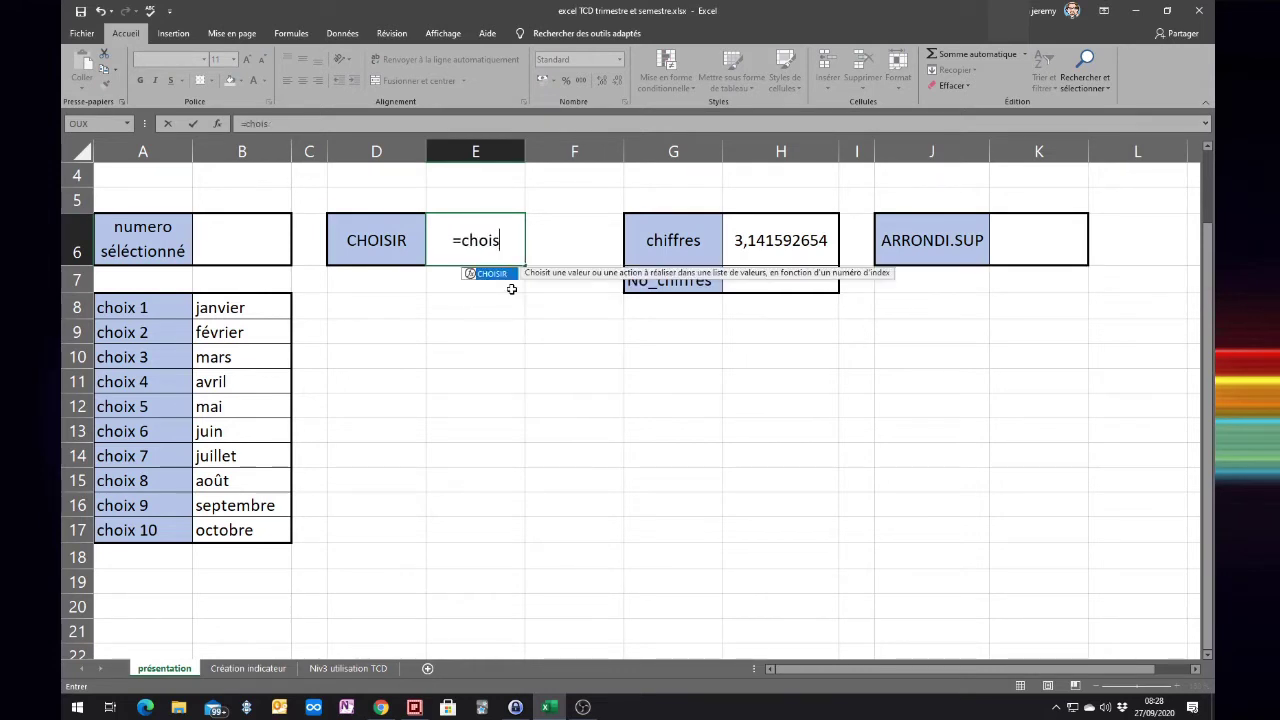
pyautogui.press('Tab')
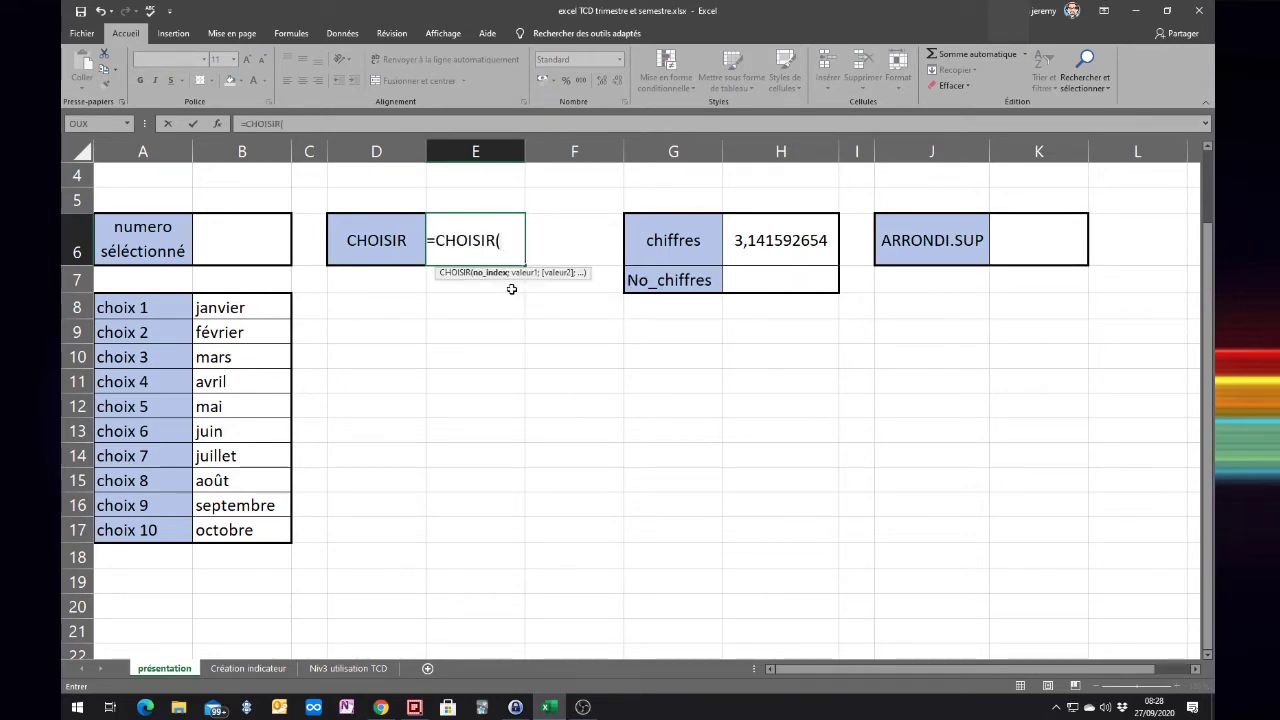
pyautogui.click(237, 231)
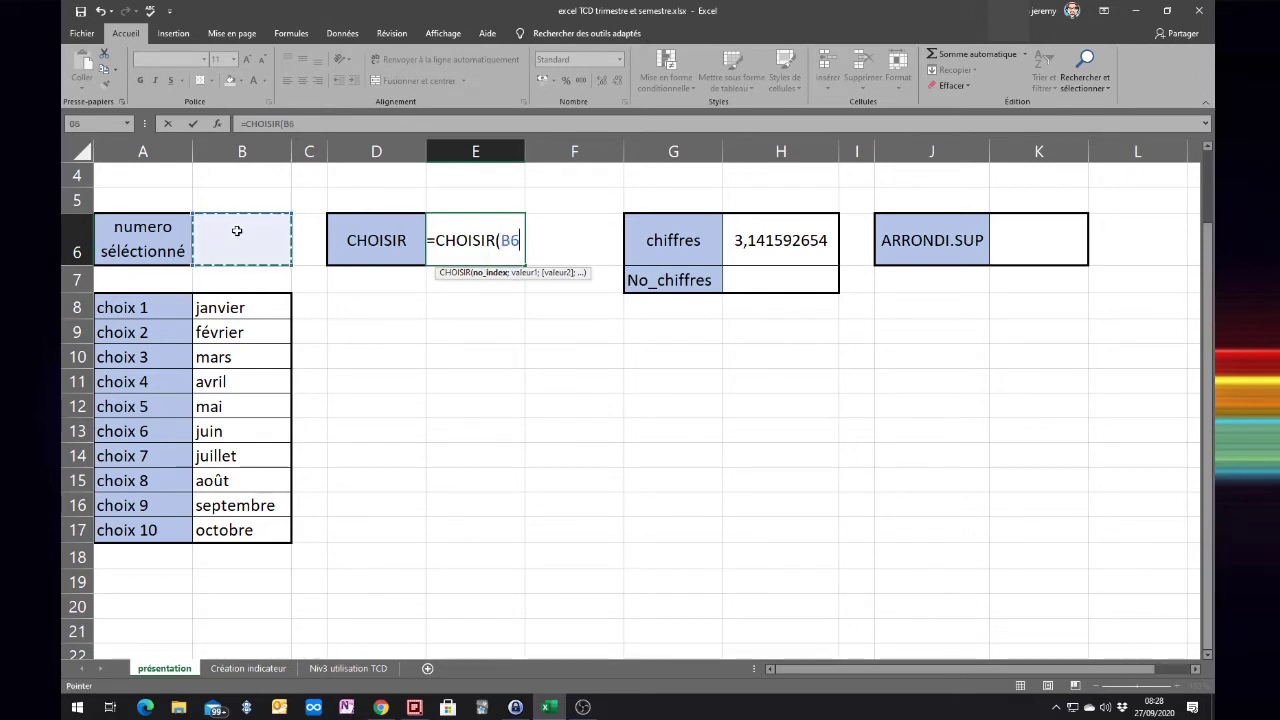
pyautogui.write(';')
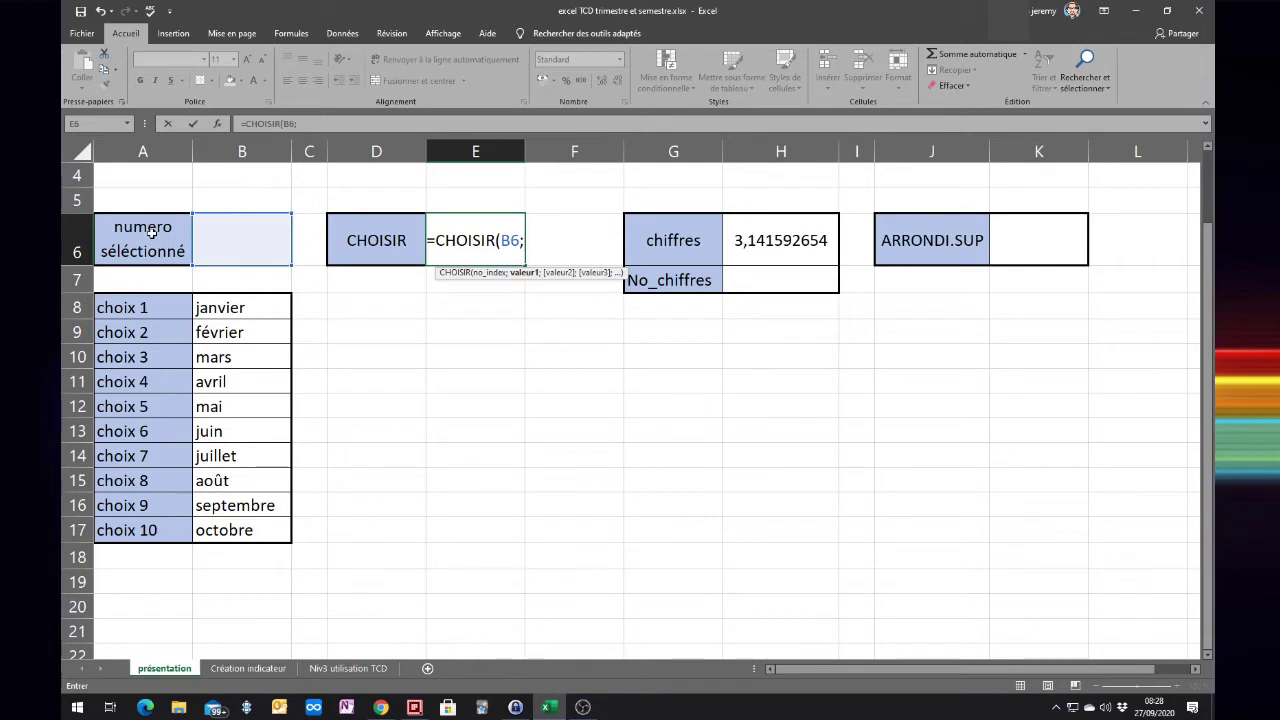
# Add the months in B8 through B17, janvier to octobre, as semicolon-separated choices.
pyautogui.click(217, 307)
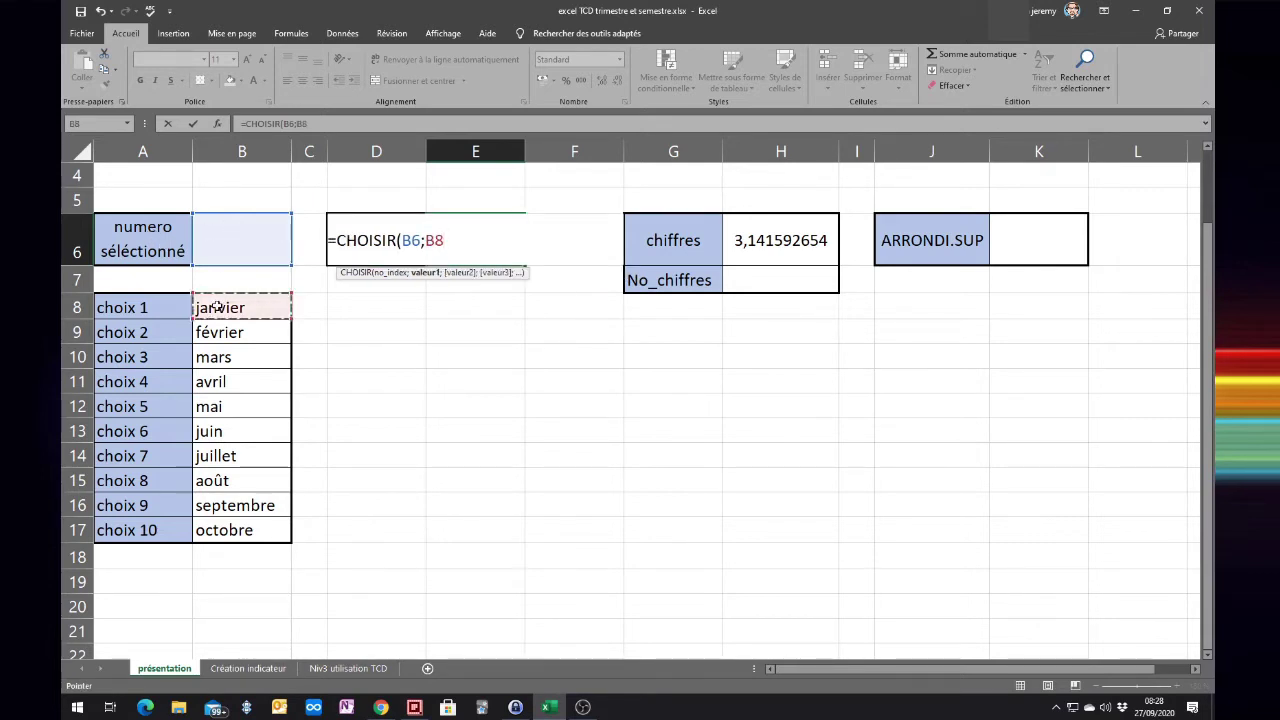
pyautogui.write(';')
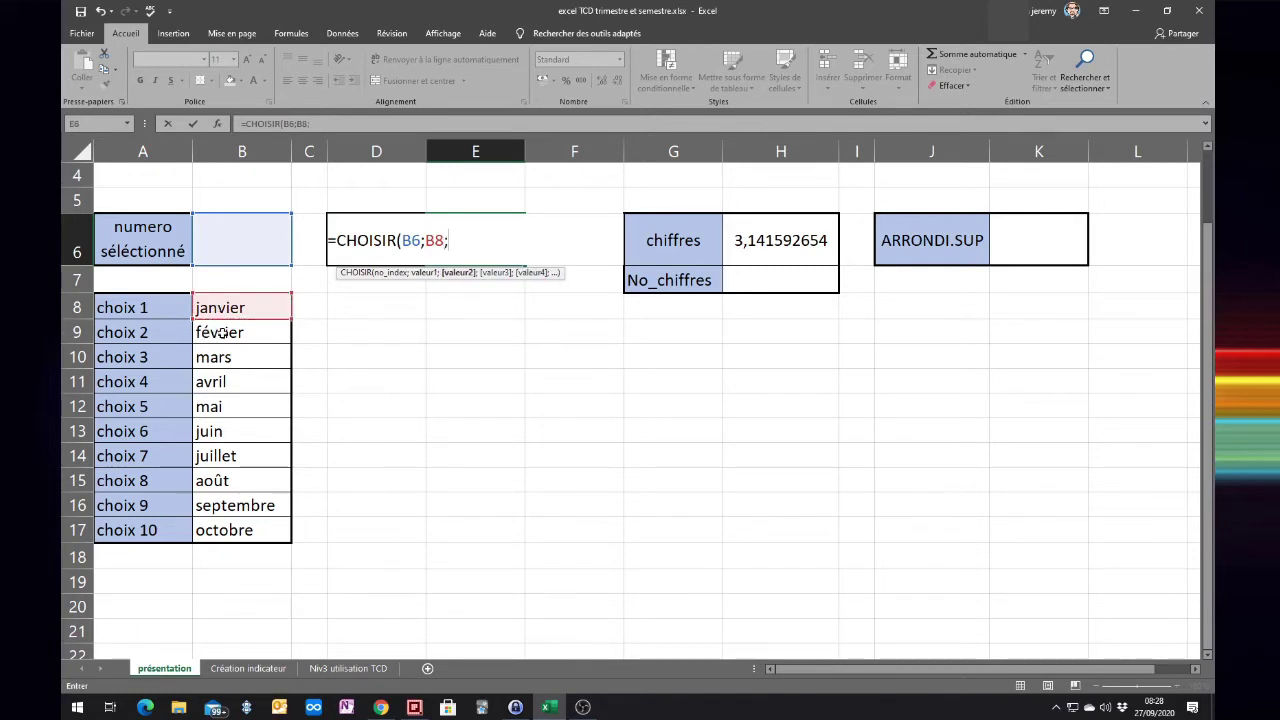
pyautogui.click(222, 332)
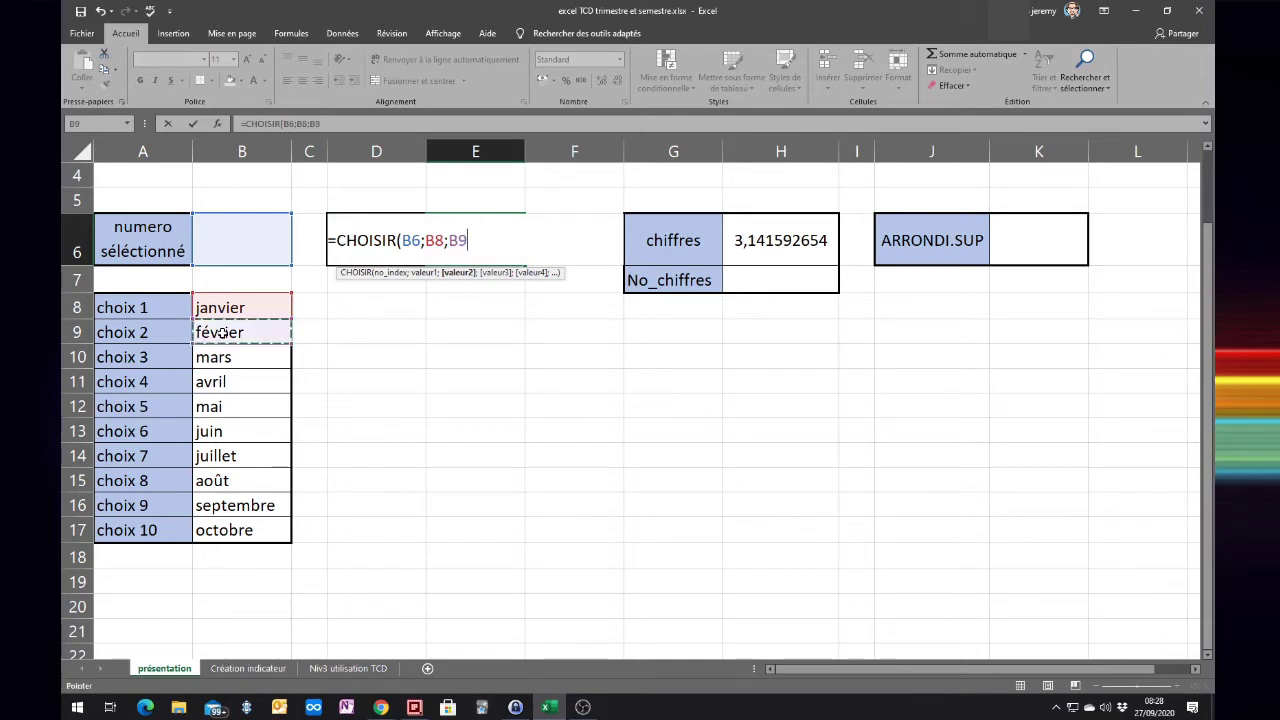
pyautogui.write(';')
pyautogui.click(225, 366)
pyautogui.write(';')
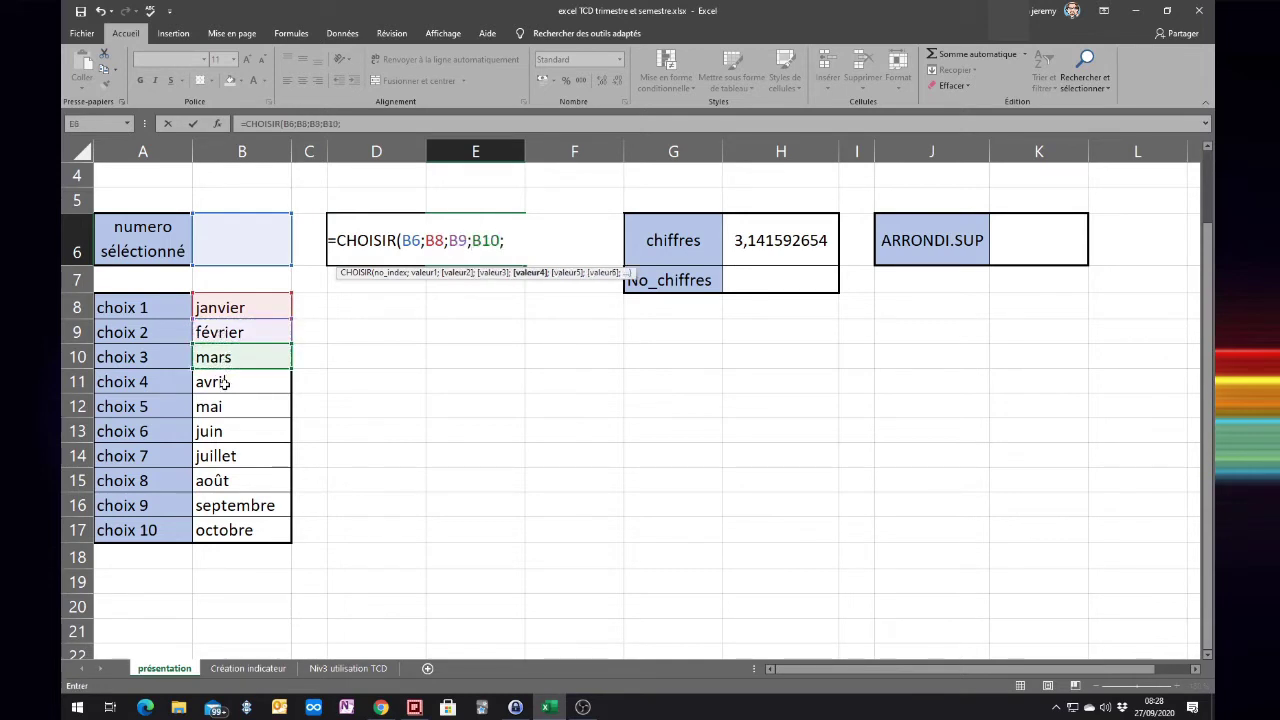
pyautogui.click(222, 384)
pyautogui.write(';')
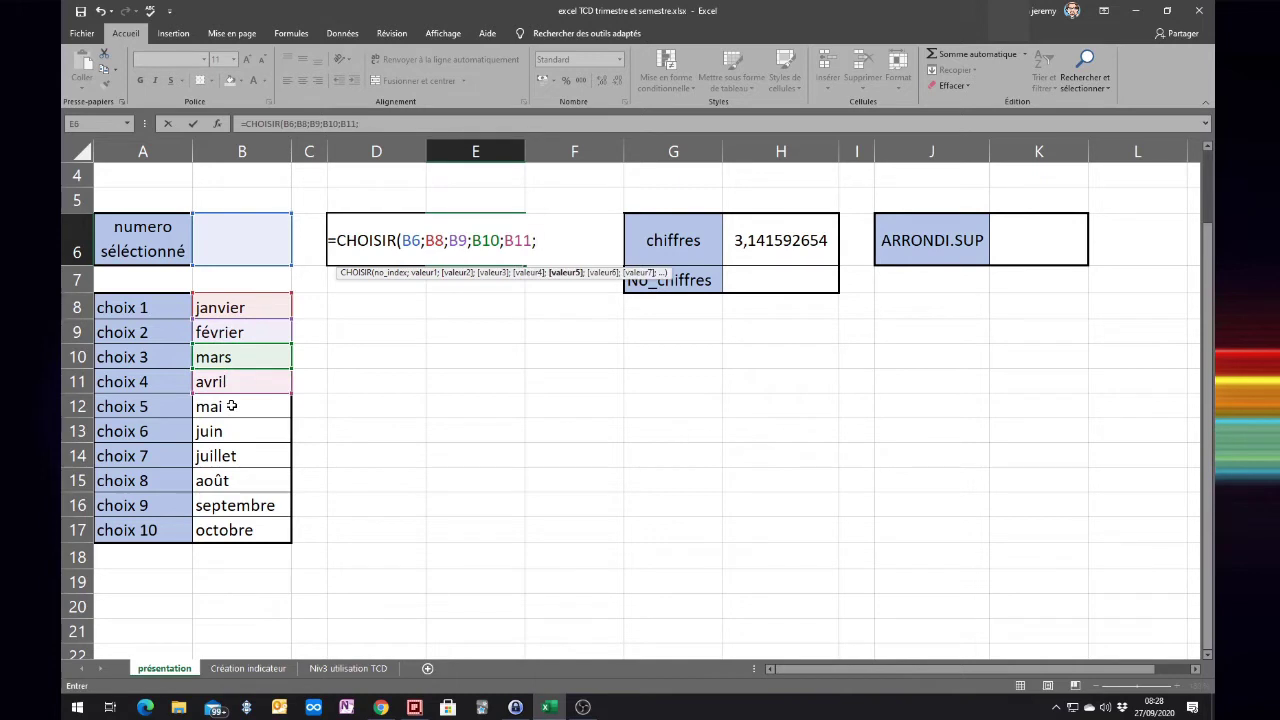
pyautogui.click(231, 406)
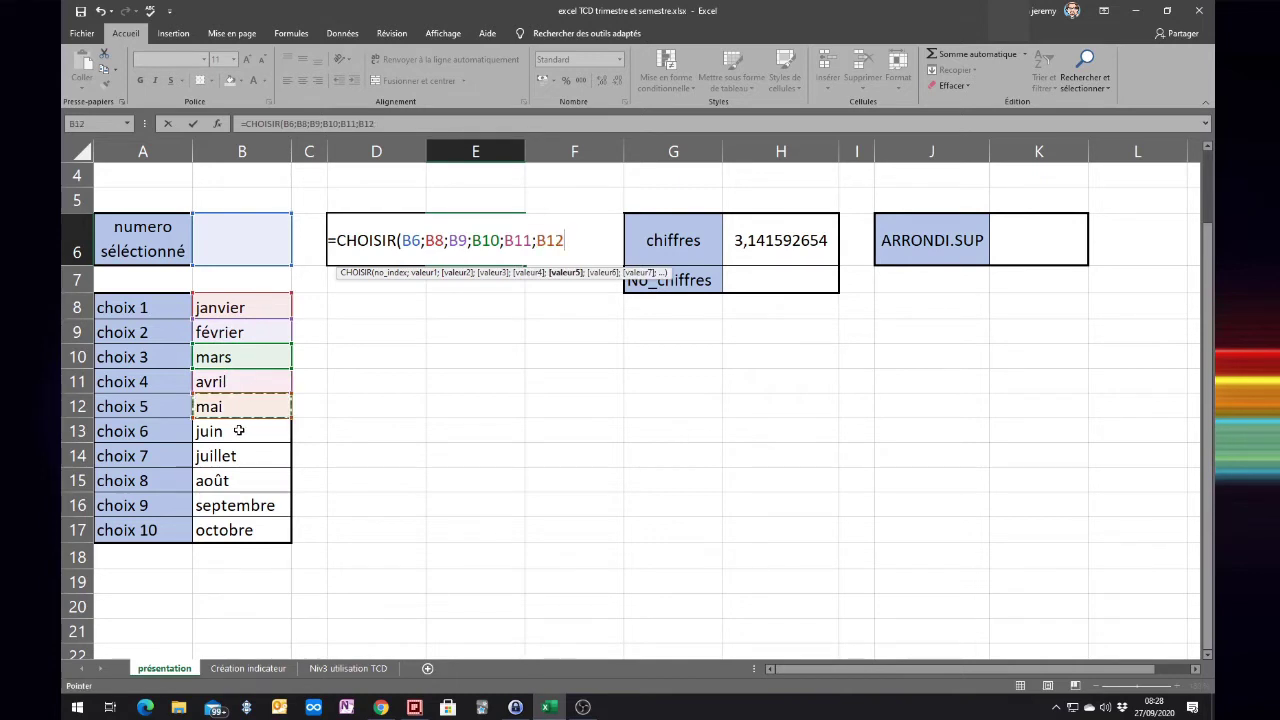
pyautogui.write(';')
pyautogui.click(239, 430)
pyautogui.write(';')
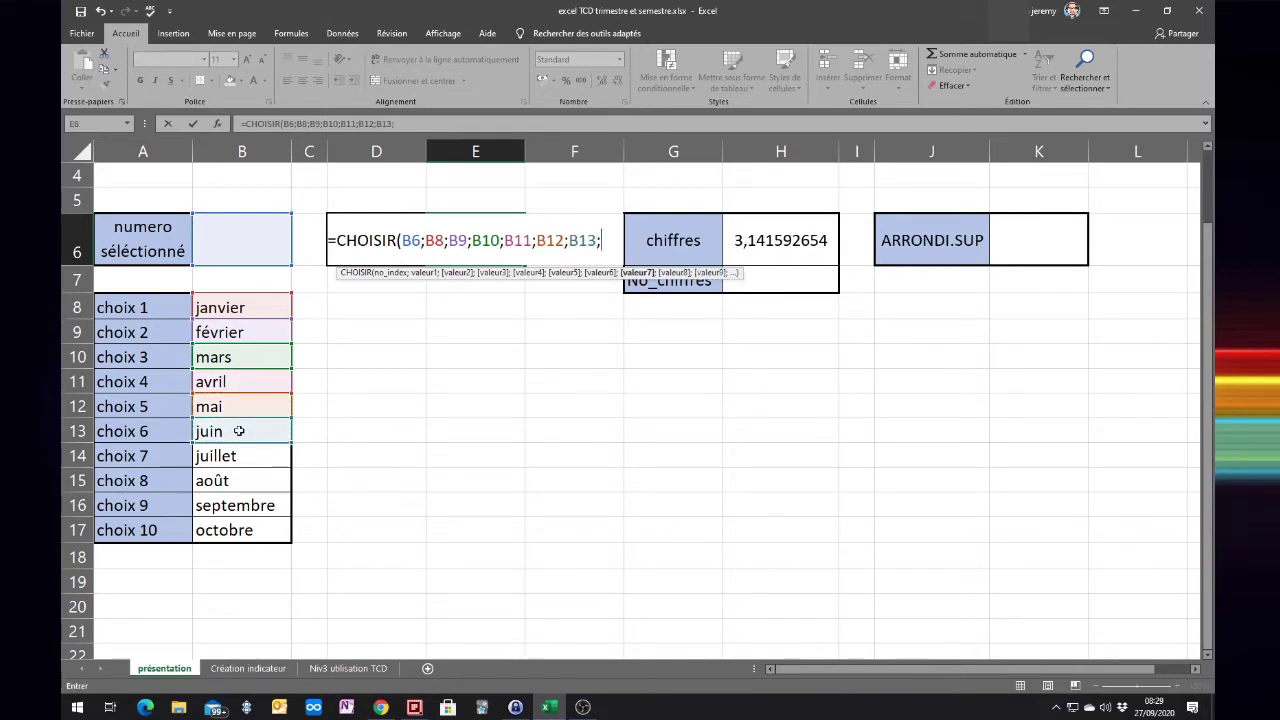
pyautogui.click(225, 458)
pyautogui.write(';')
pyautogui.click(213, 481)
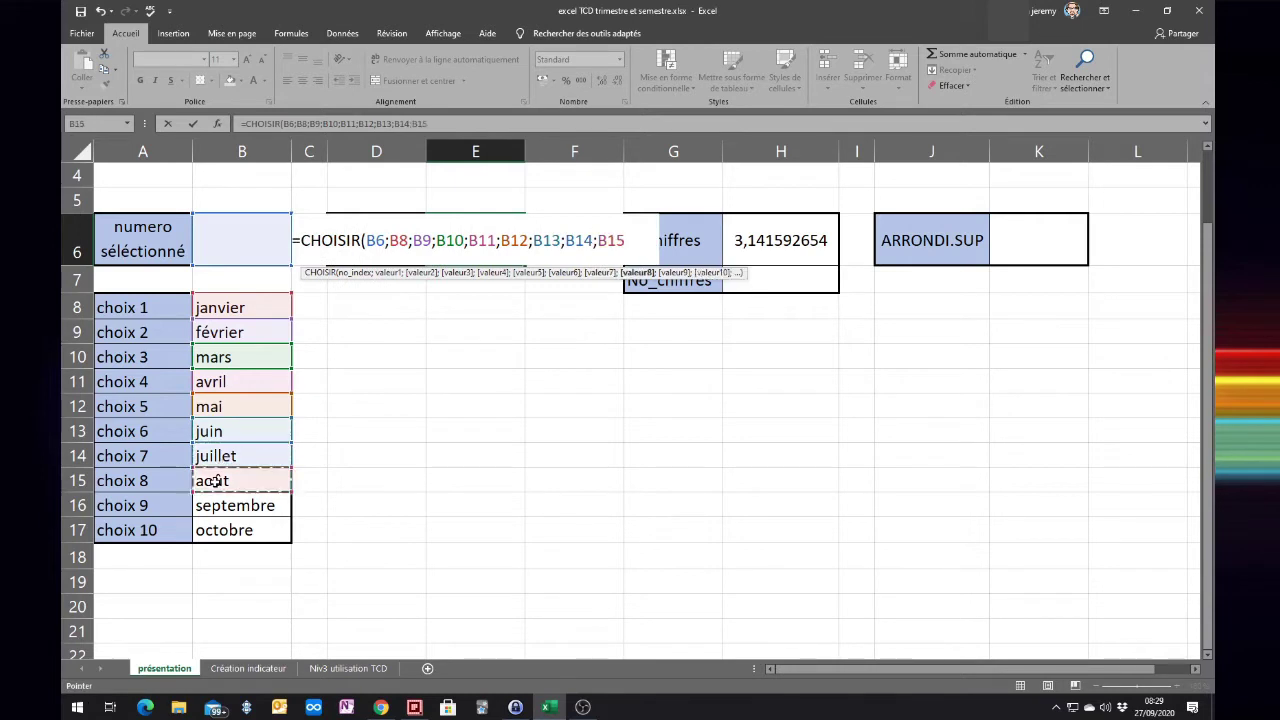
pyautogui.write(';')
pyautogui.click(218, 505)
pyautogui.write(';')
pyautogui.click(227, 528)
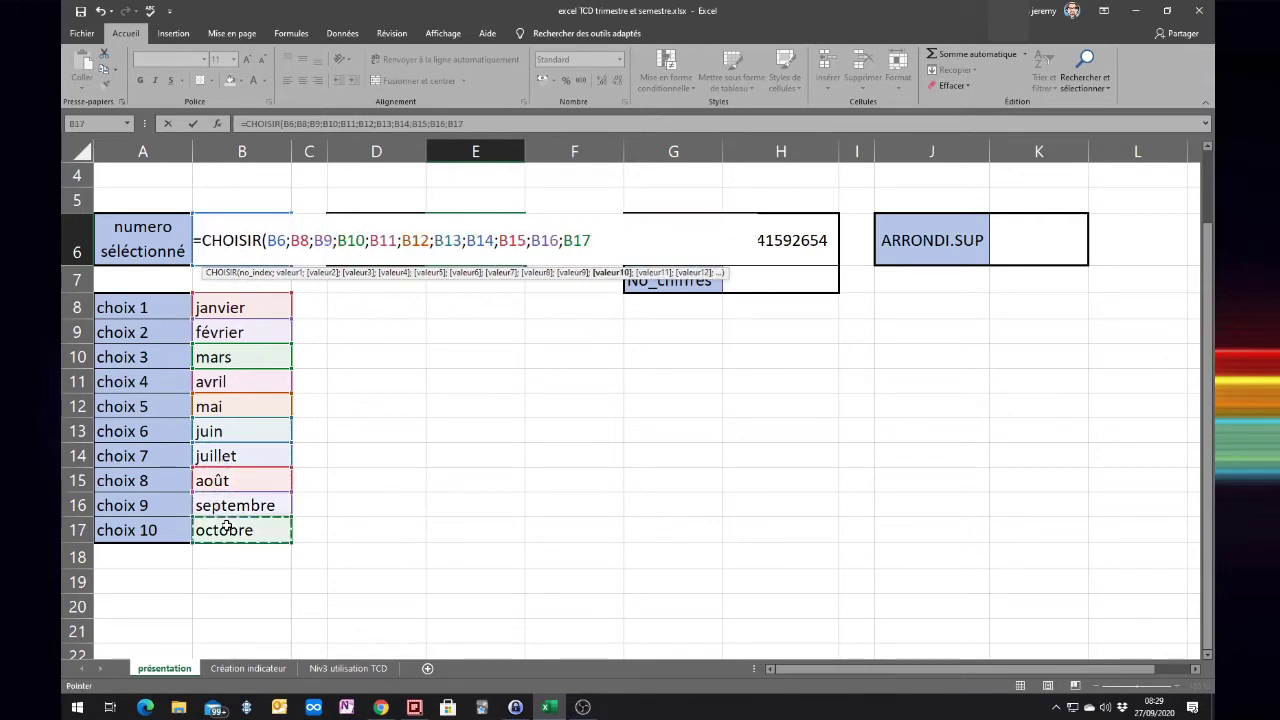
pyautogui.write(';')
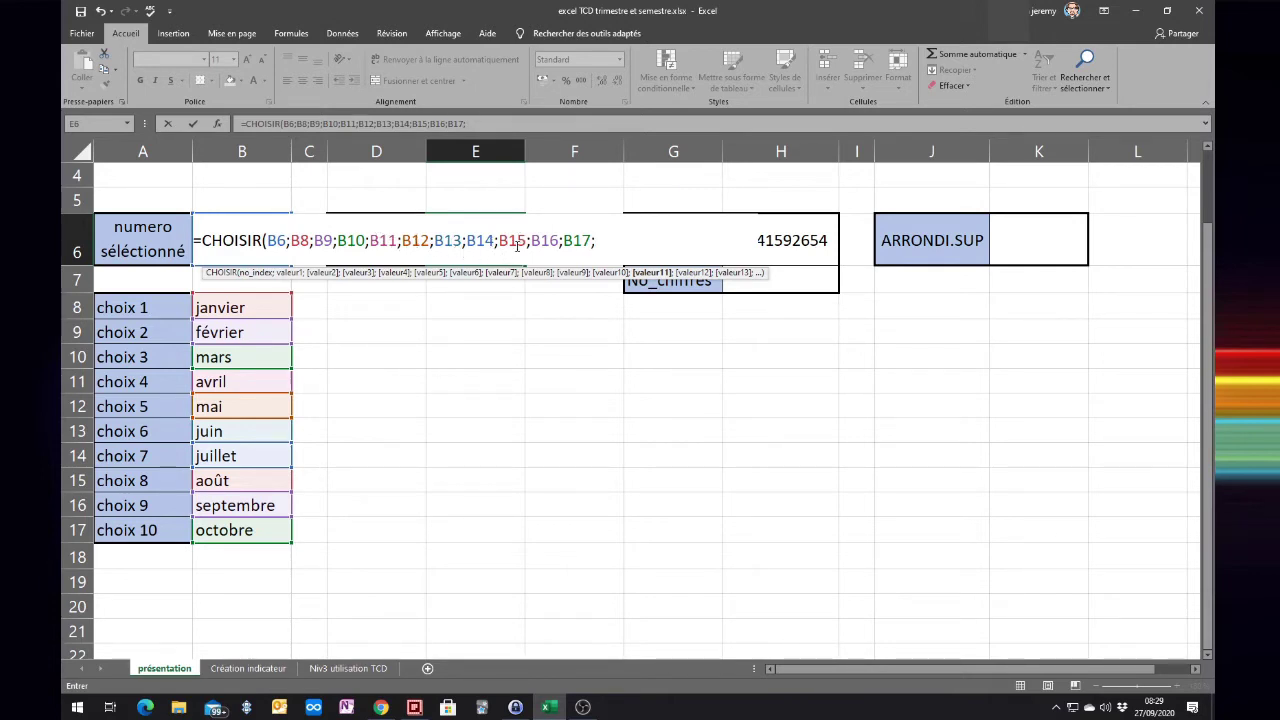
# Close the CHOISIR formula after B17 and enter it, showing #VALEUR! with B6 empty.
pyautogui.click(580, 251)
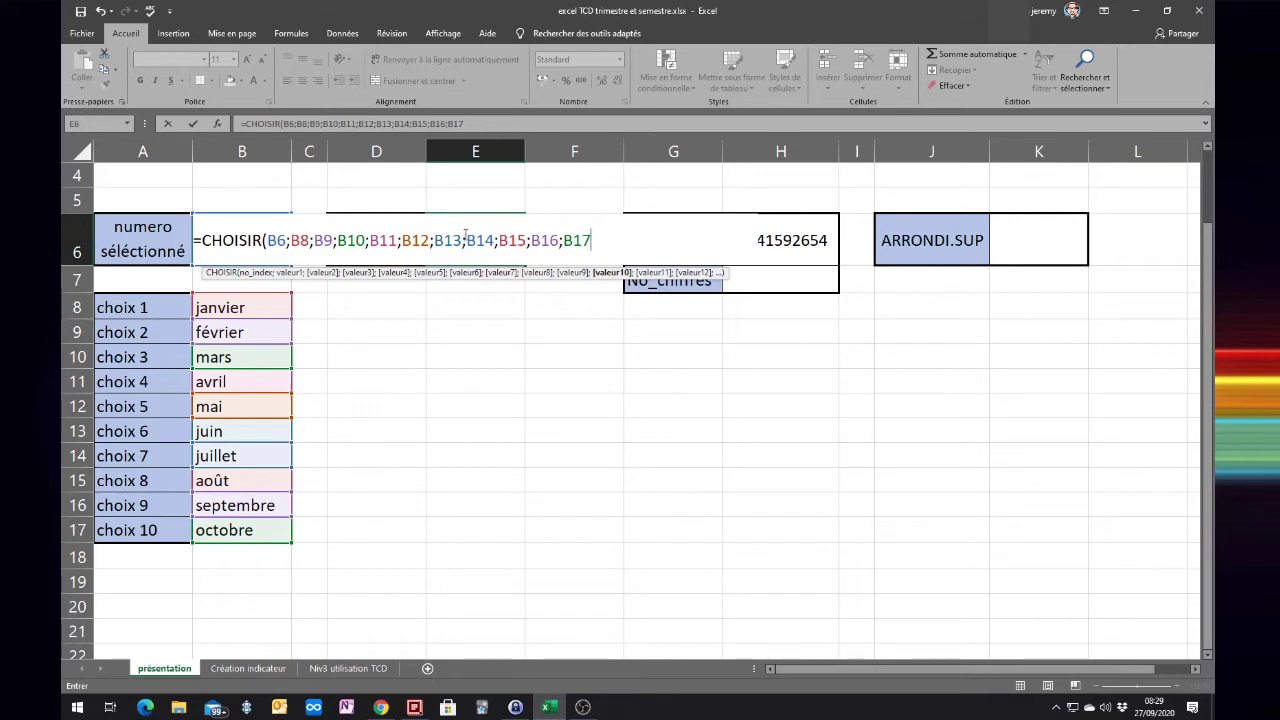
pyautogui.write(')')
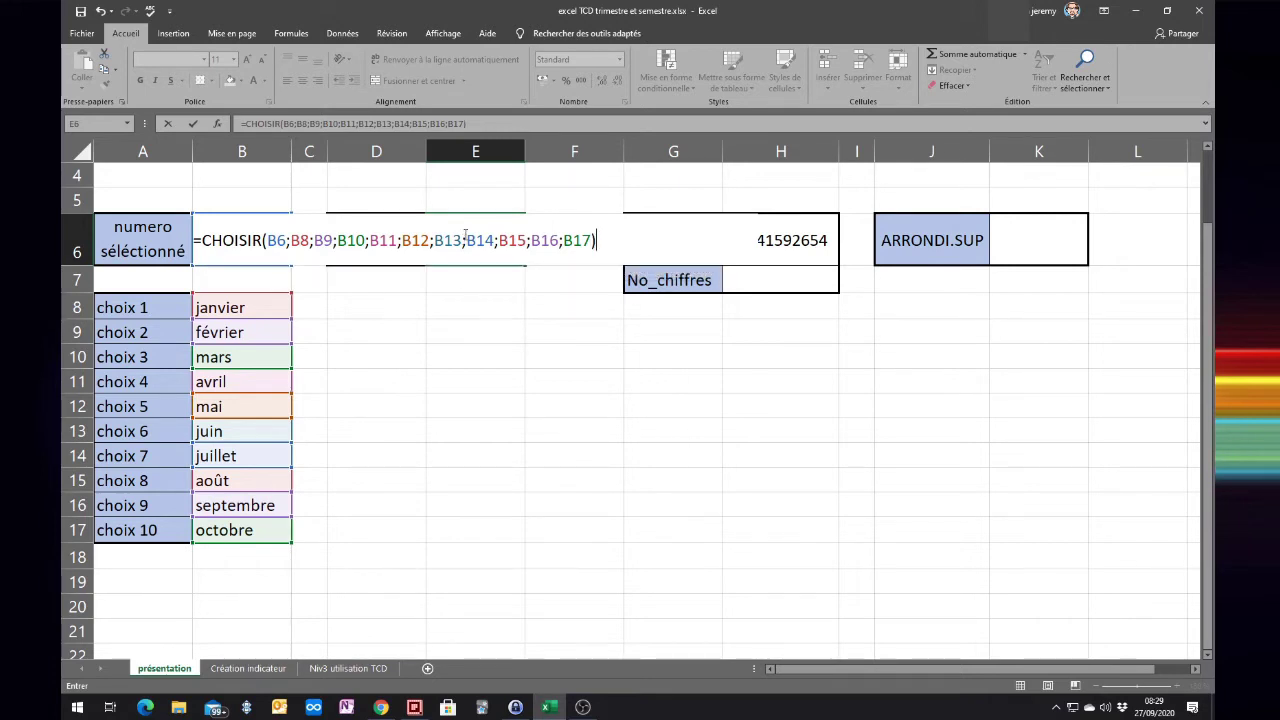
pyautogui.press('Return')
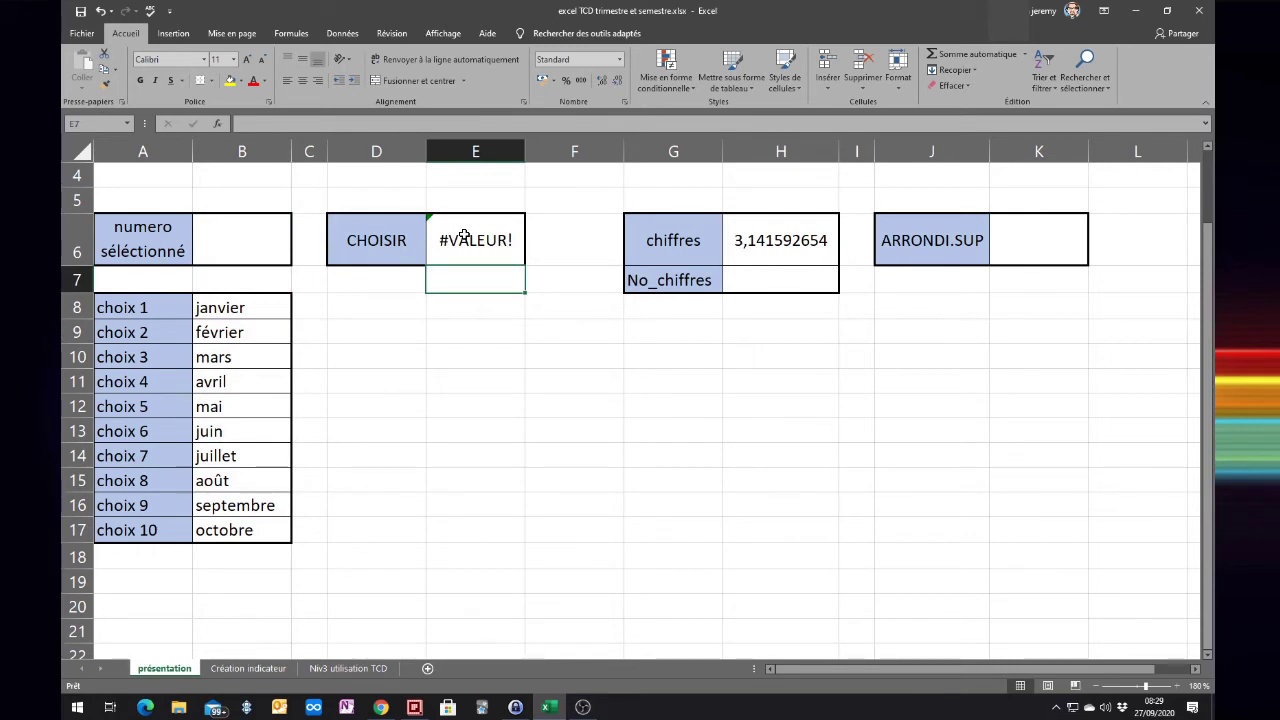
# Test index values 1 and then 10 in B6 to check the months returned in E6.
pyautogui.click(223, 250)
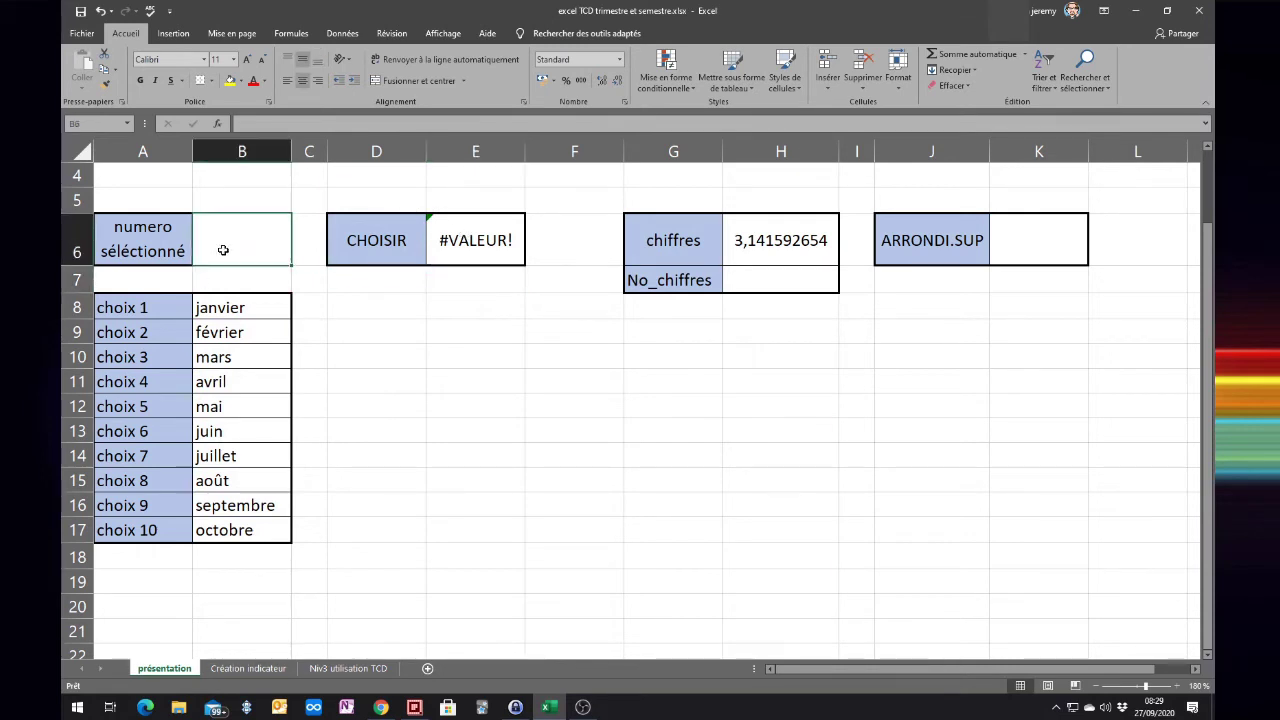
pyautogui.write('1')
pyautogui.press('Return')
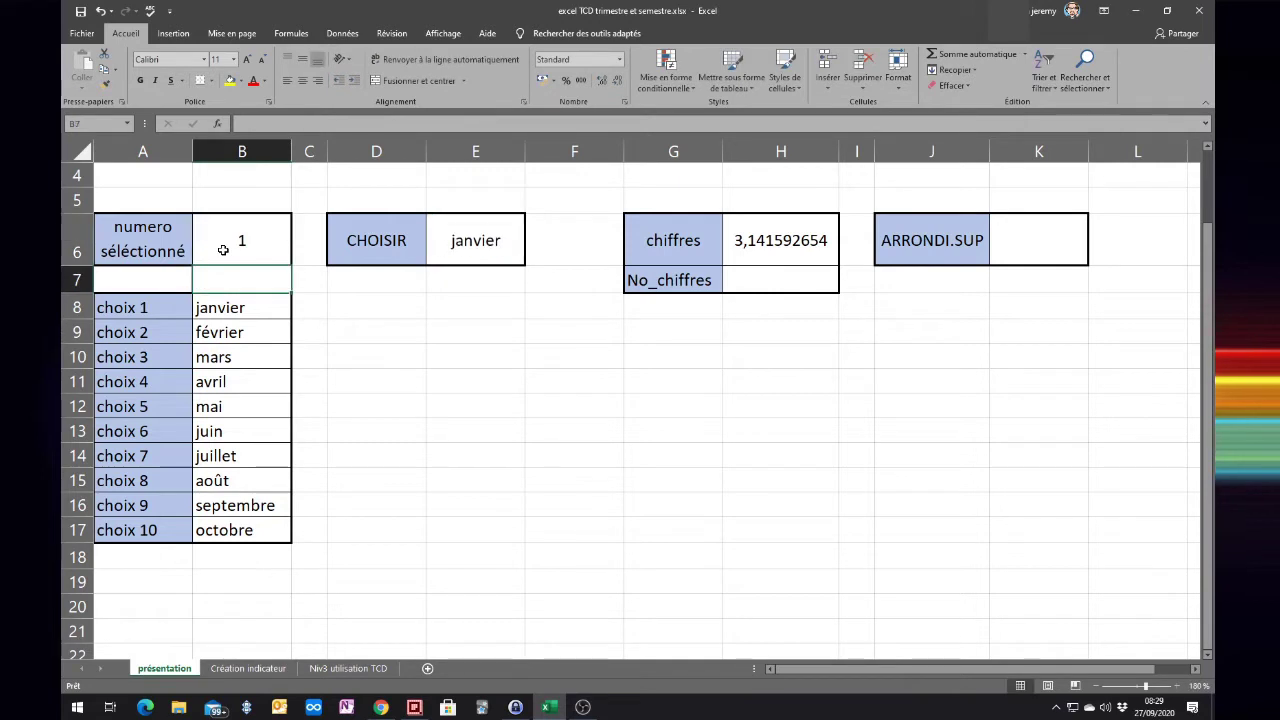
pyautogui.press('Down')
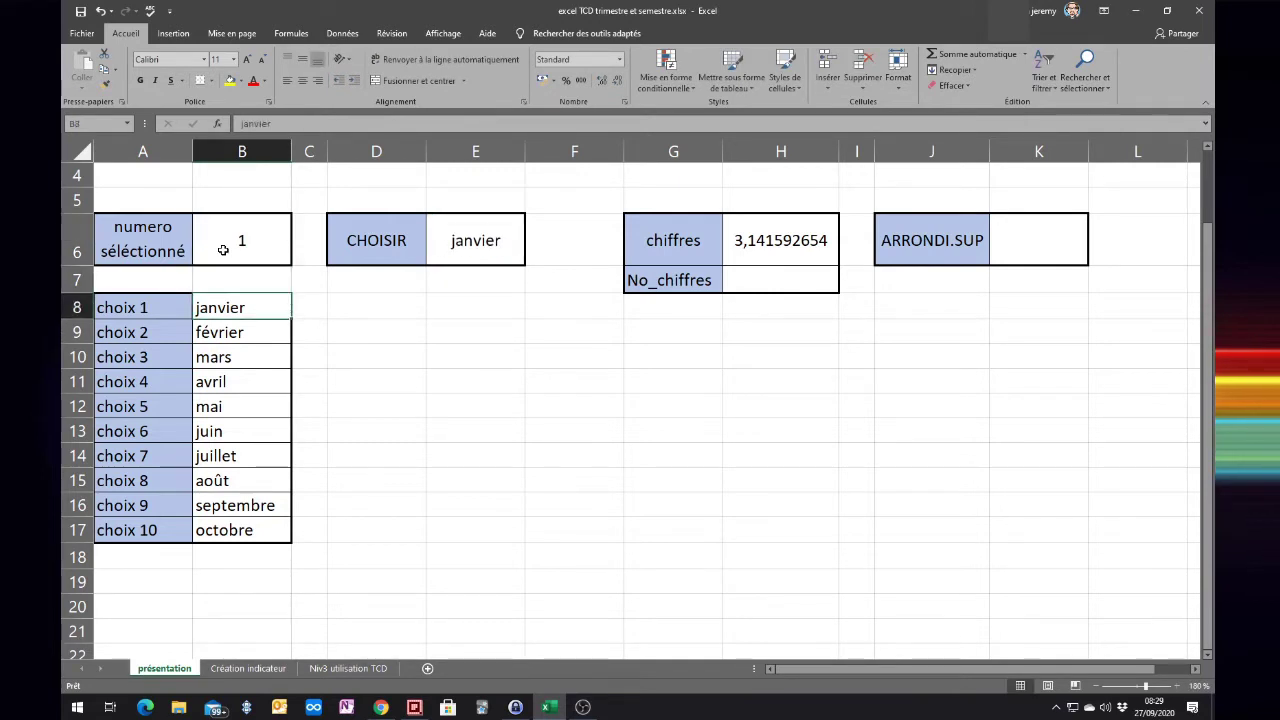
pyautogui.press('Up')
pyautogui.press('Up')
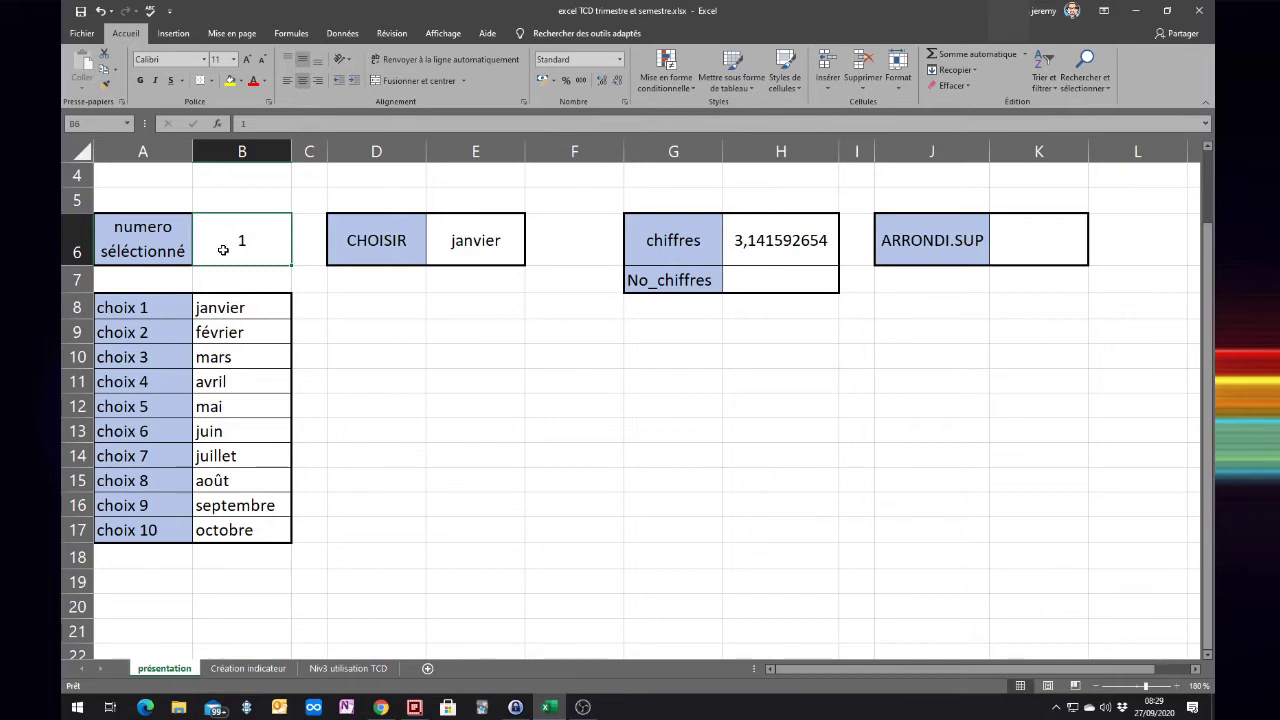
pyautogui.write('10')
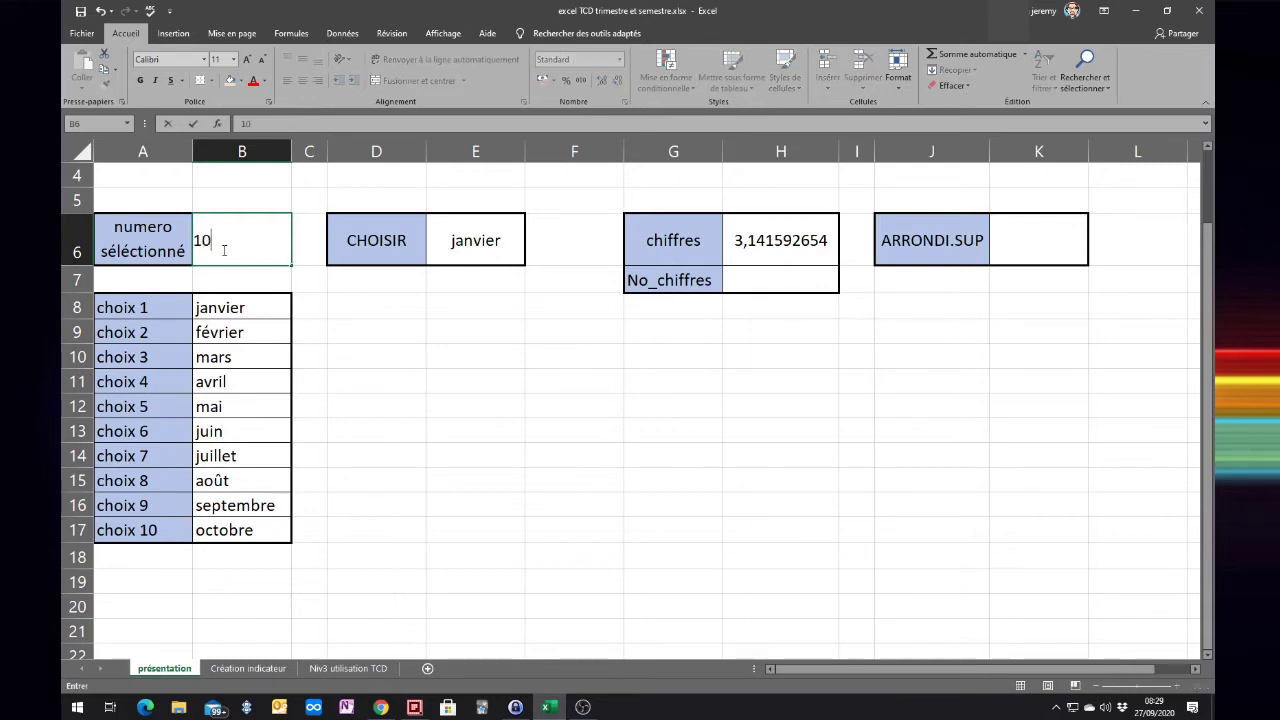
pyautogui.press('Return')
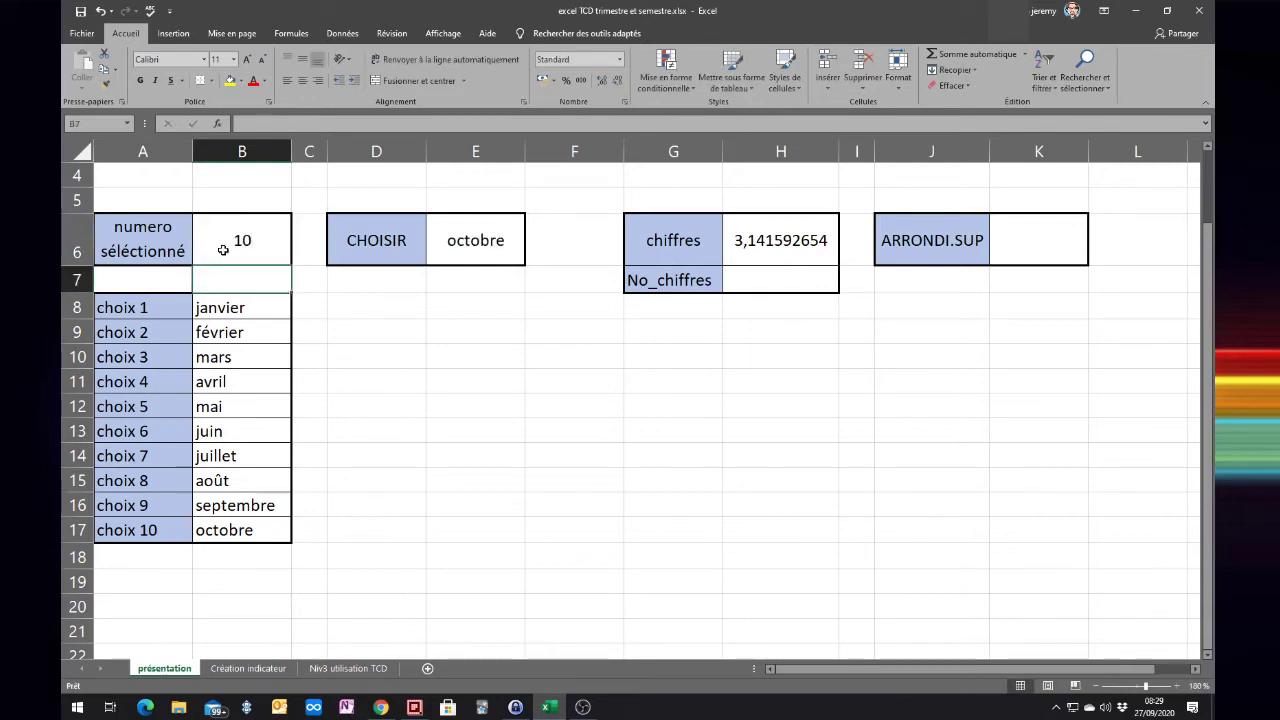
pyautogui.press('Down')
pyautogui.press('Down')
pyautogui.press('Down')
pyautogui.press('Down')
pyautogui.press('Down')
pyautogui.press('Down')
pyautogui.press('Down')
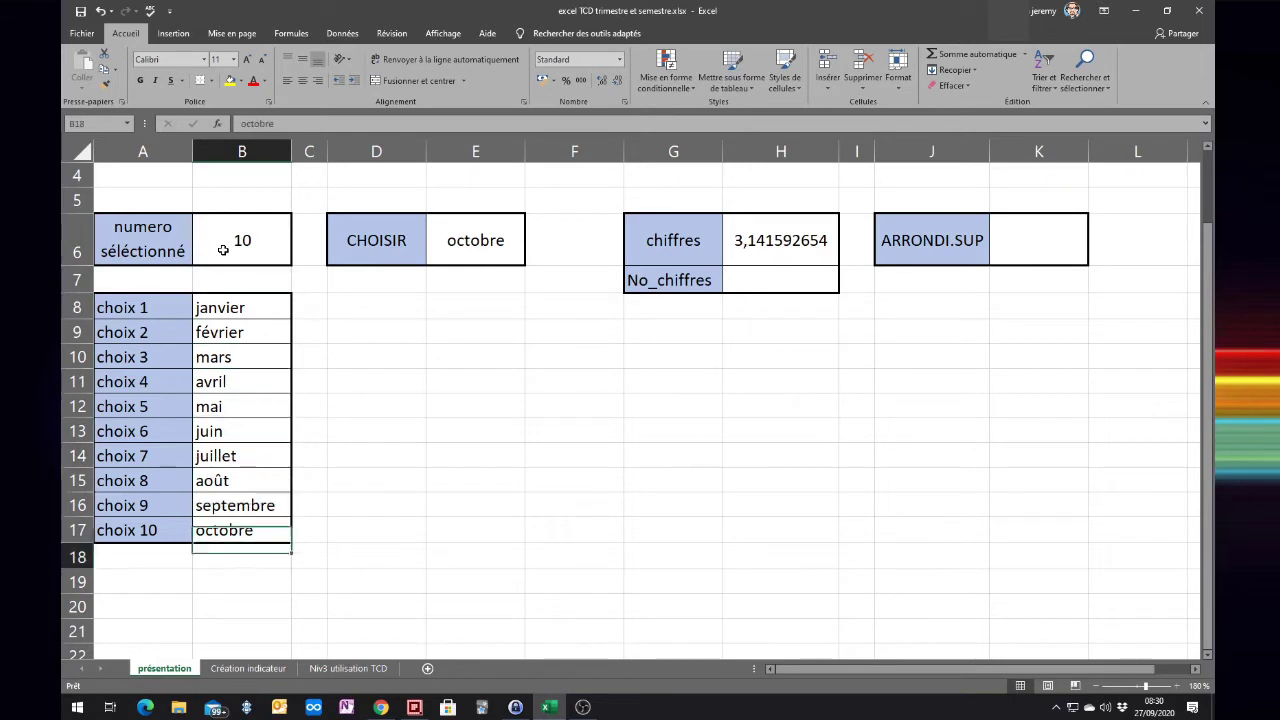
pyautogui.press('Left')
pyautogui.press('Right')
pyautogui.press('Up')
pyautogui.press('Up')
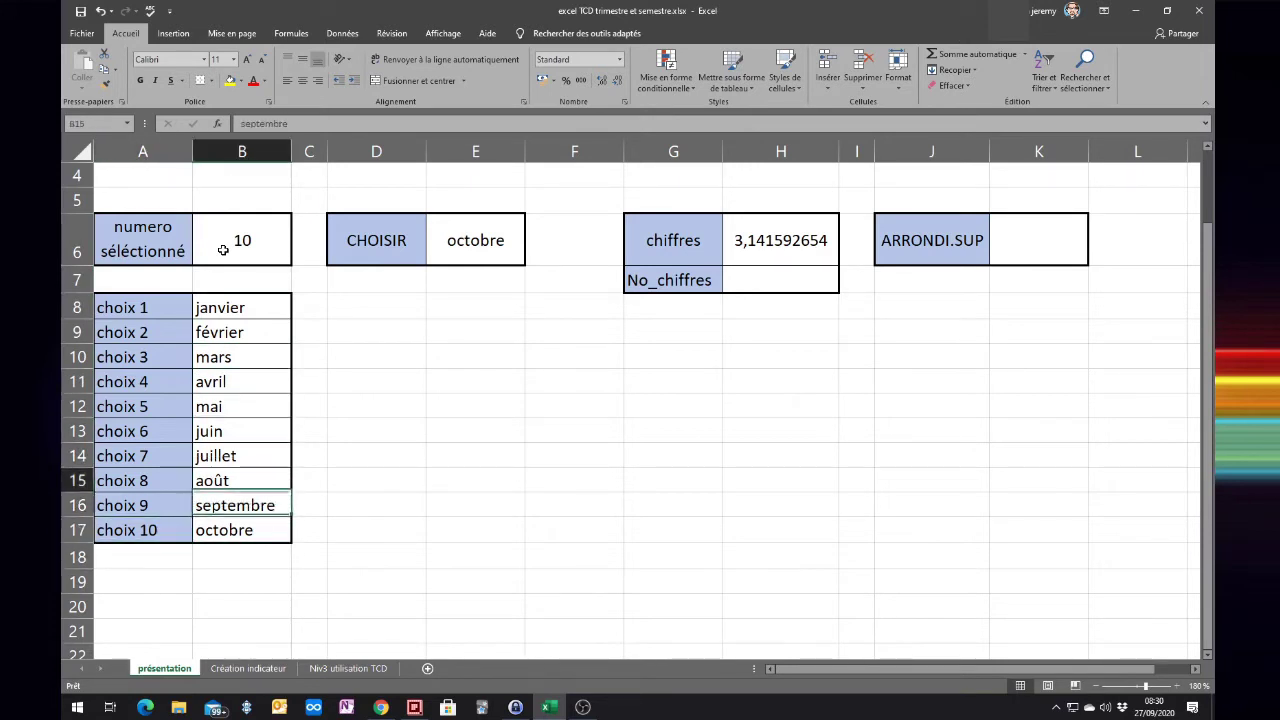
pyautogui.press('Up')
pyautogui.press('Up')
pyautogui.press('Up')
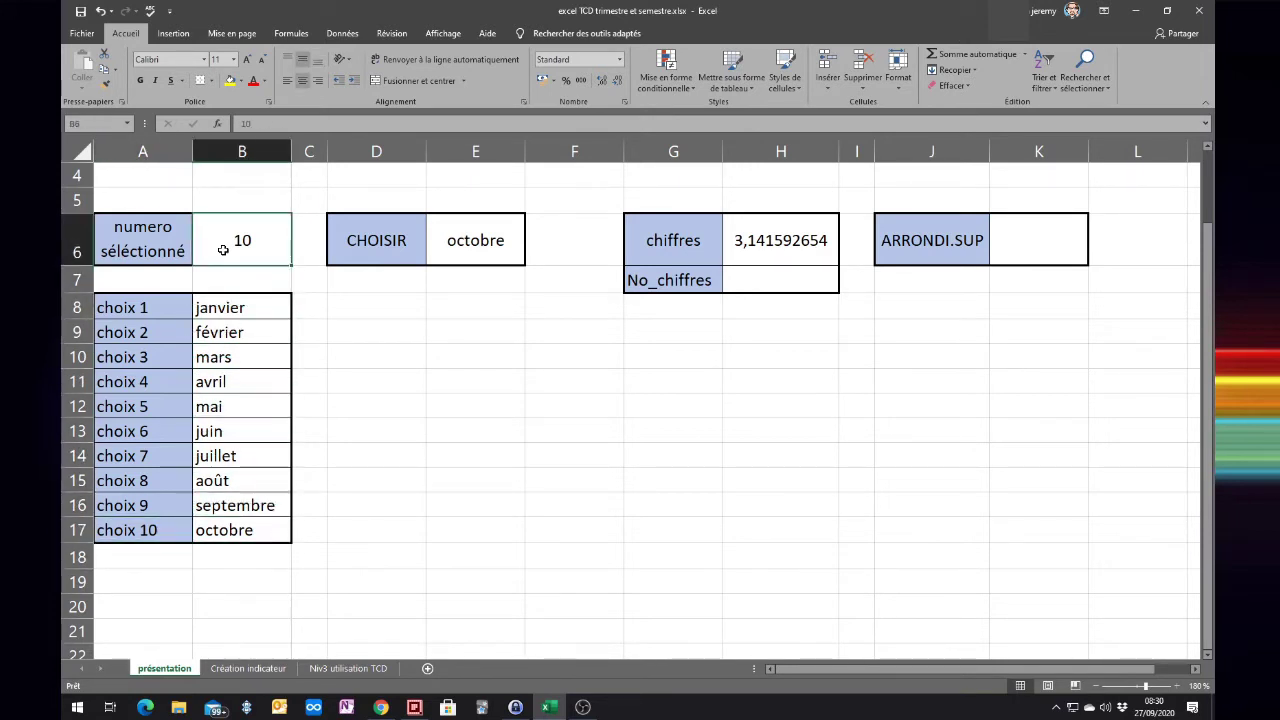
# Try the out-of-range index 11 in B6, then set it back to 10.
pyautogui.write('11')
pyautogui.press('Return')
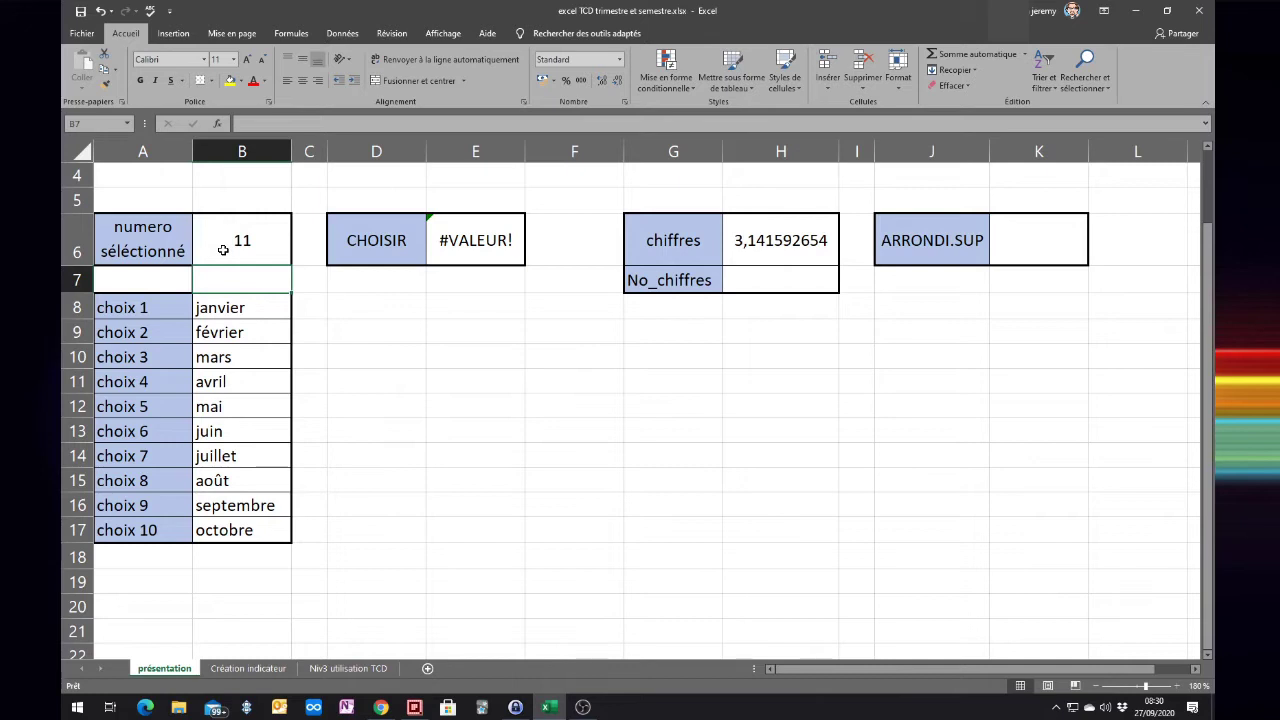
pyautogui.click(223, 250)
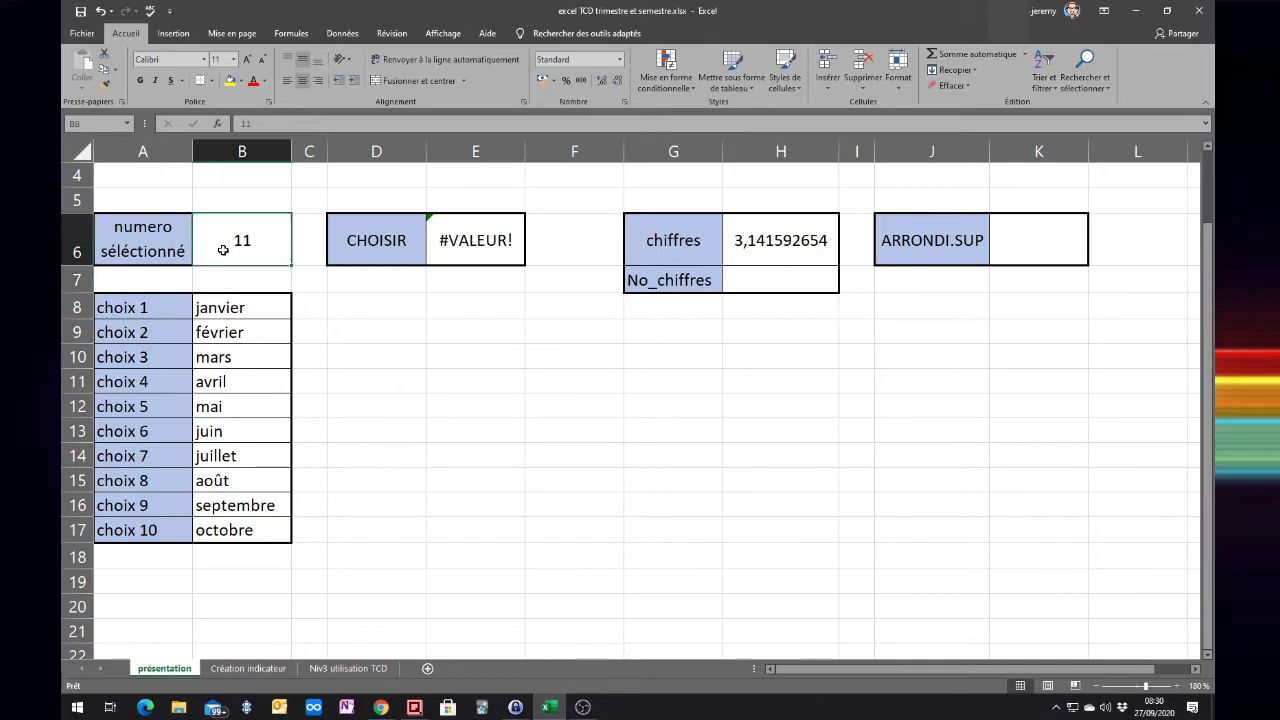
pyautogui.write('10')
pyautogui.press('Return')
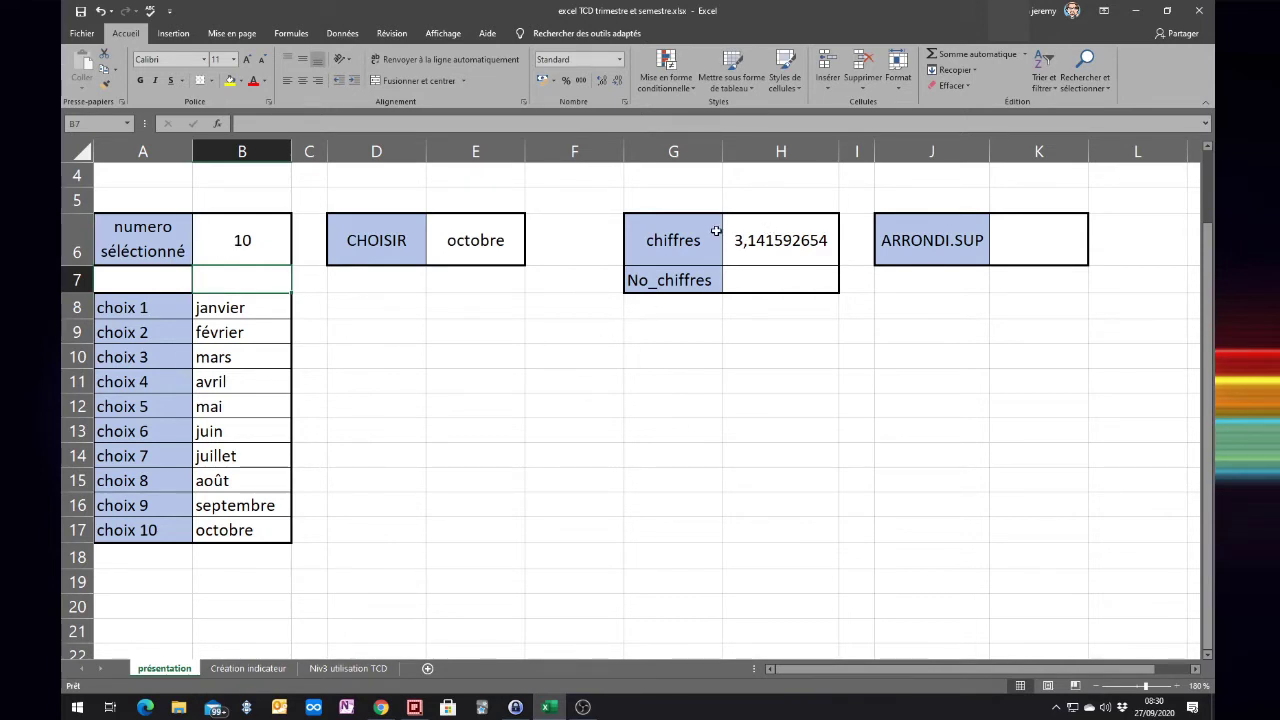
pyautogui.moveTo(650, 222); pyautogui.dragTo(1060, 323)
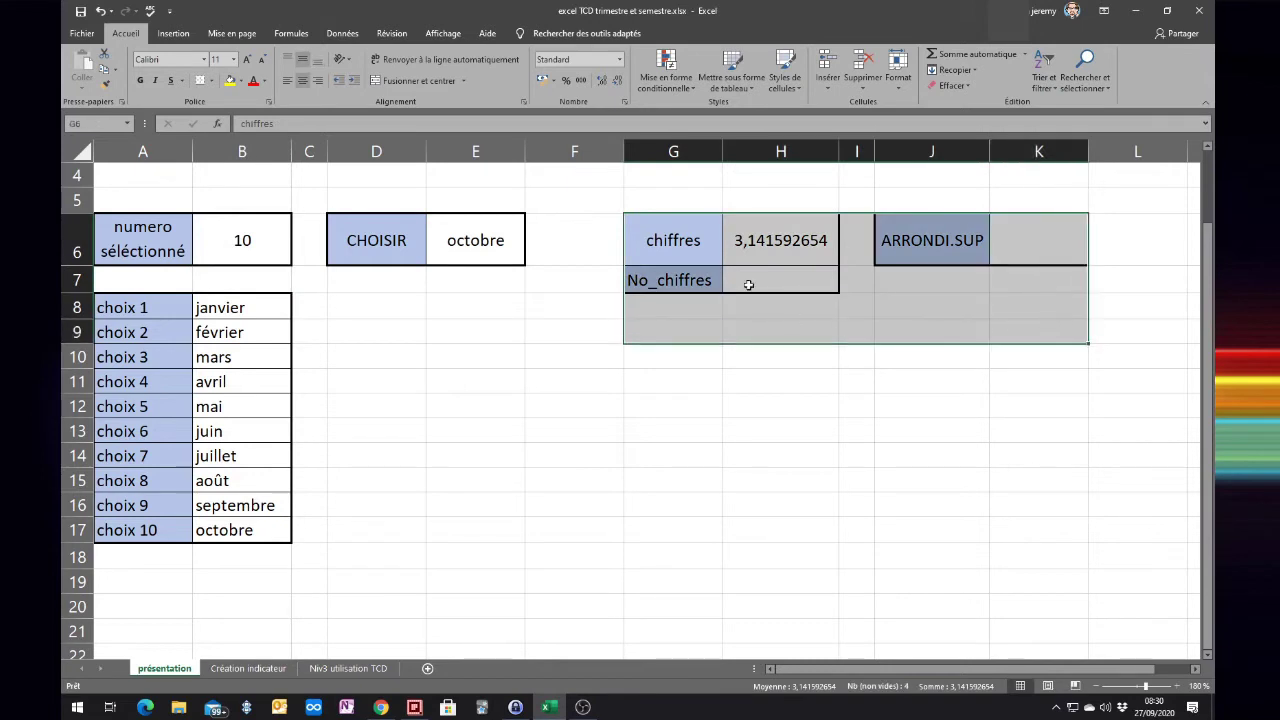
pyautogui.click(1195, 668)
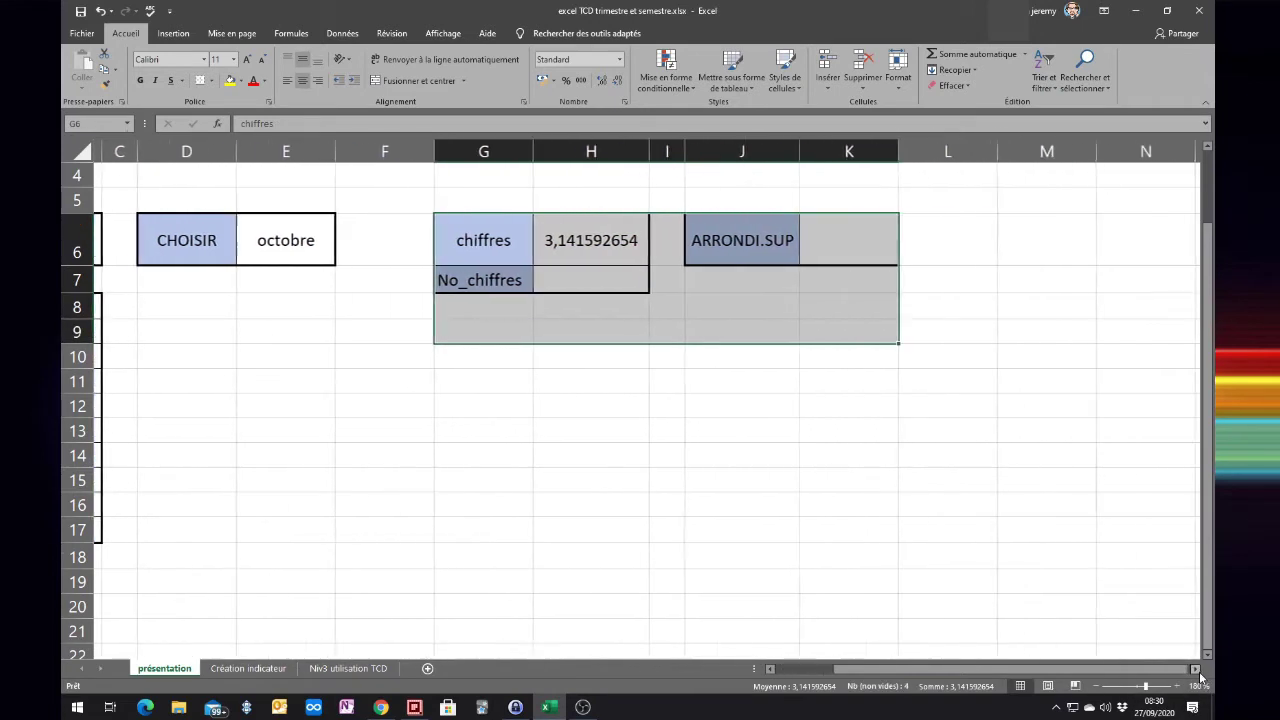
pyautogui.click(1195, 668)
pyautogui.click(1195, 668)
pyautogui.click(340, 255)
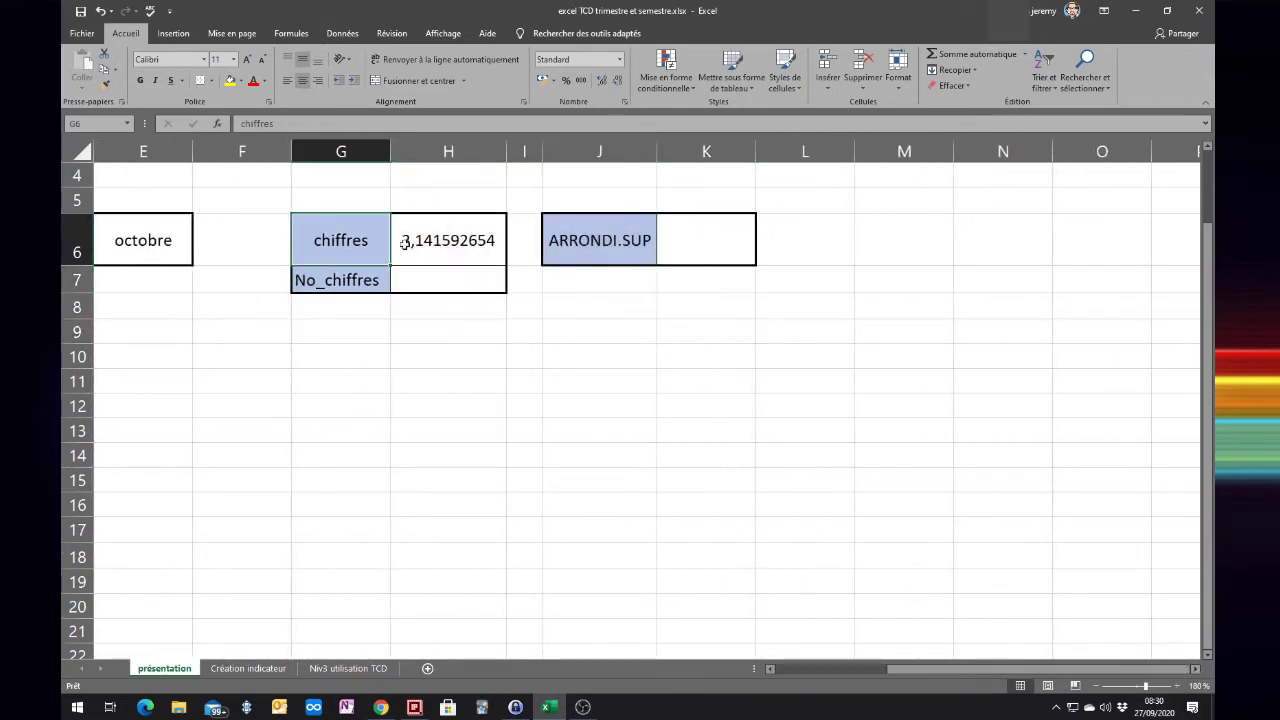
pyautogui.click(430, 244)
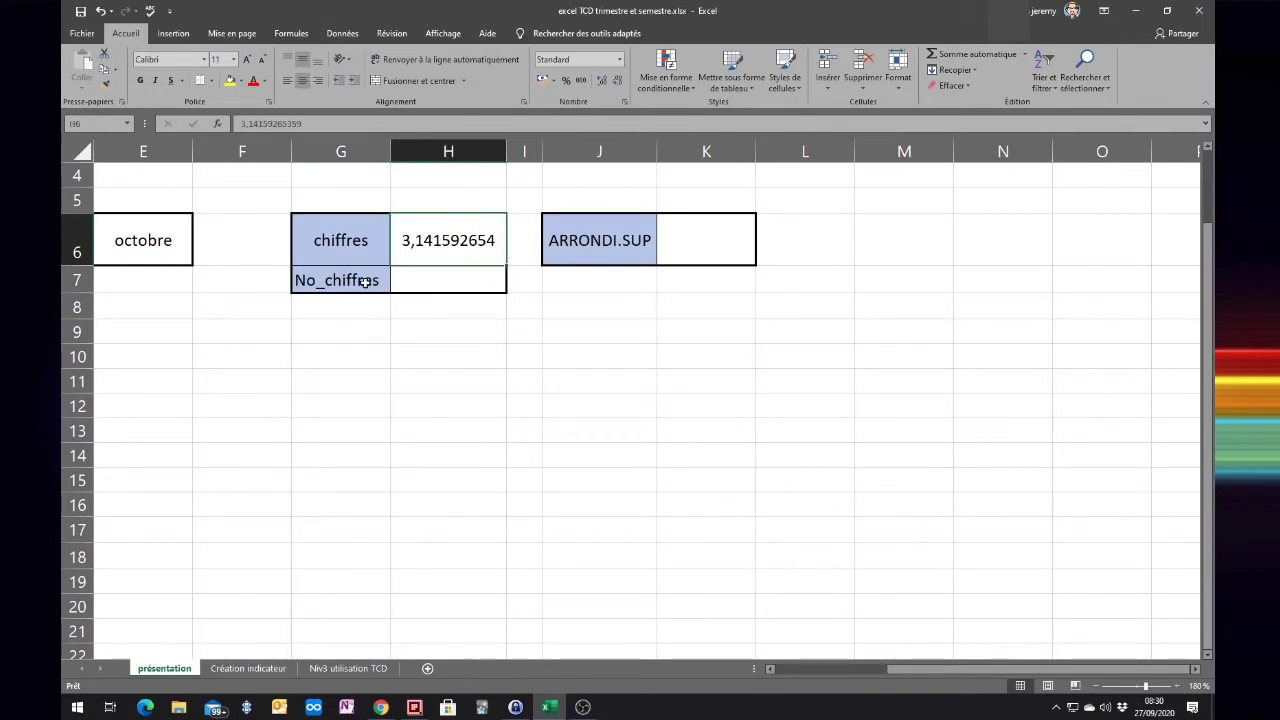
pyautogui.click(716, 232)
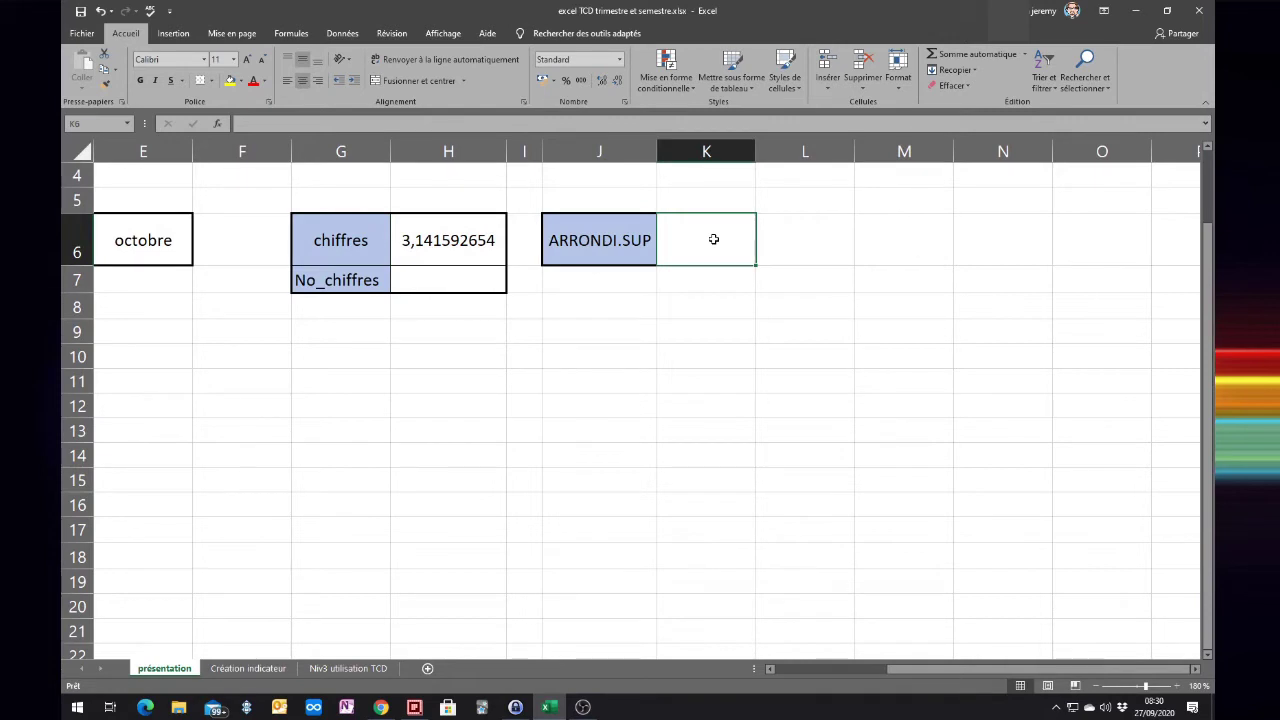
# Enter =ARRONDI.SUP(H6;H7) in K6, returning 4 while H7 is empty.
pyautogui.write('=')
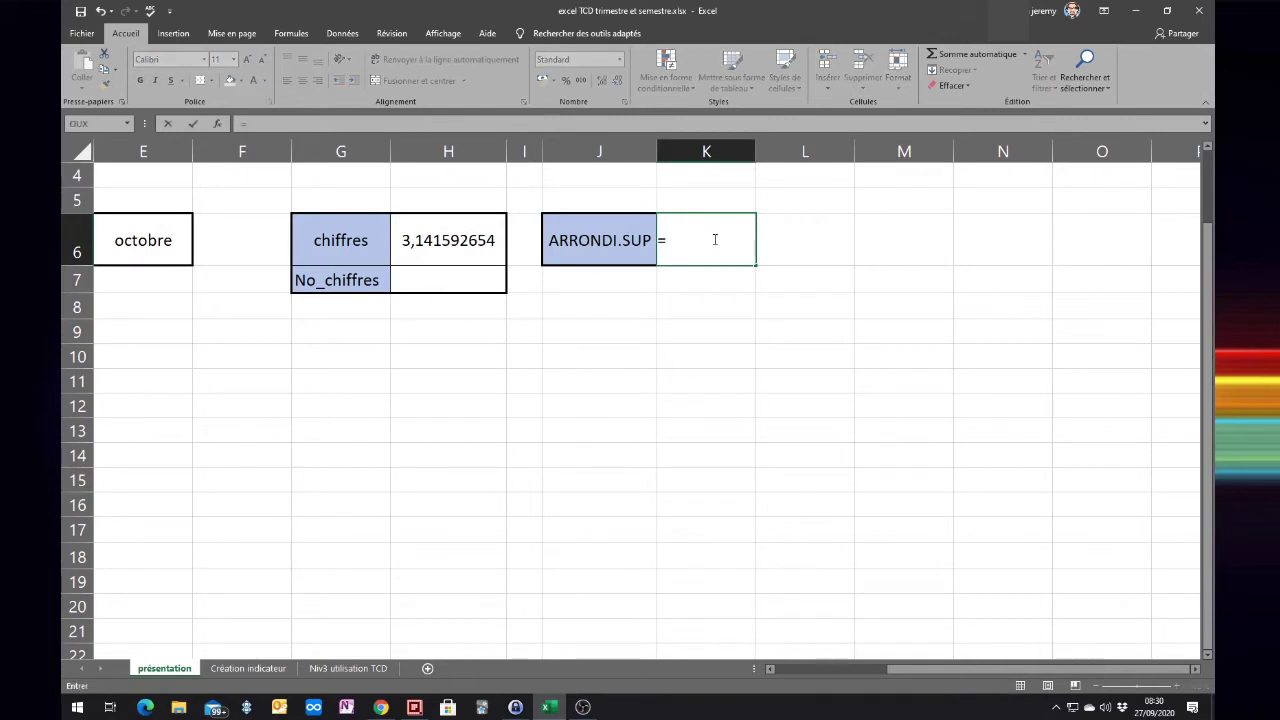
pyautogui.write('arrond')
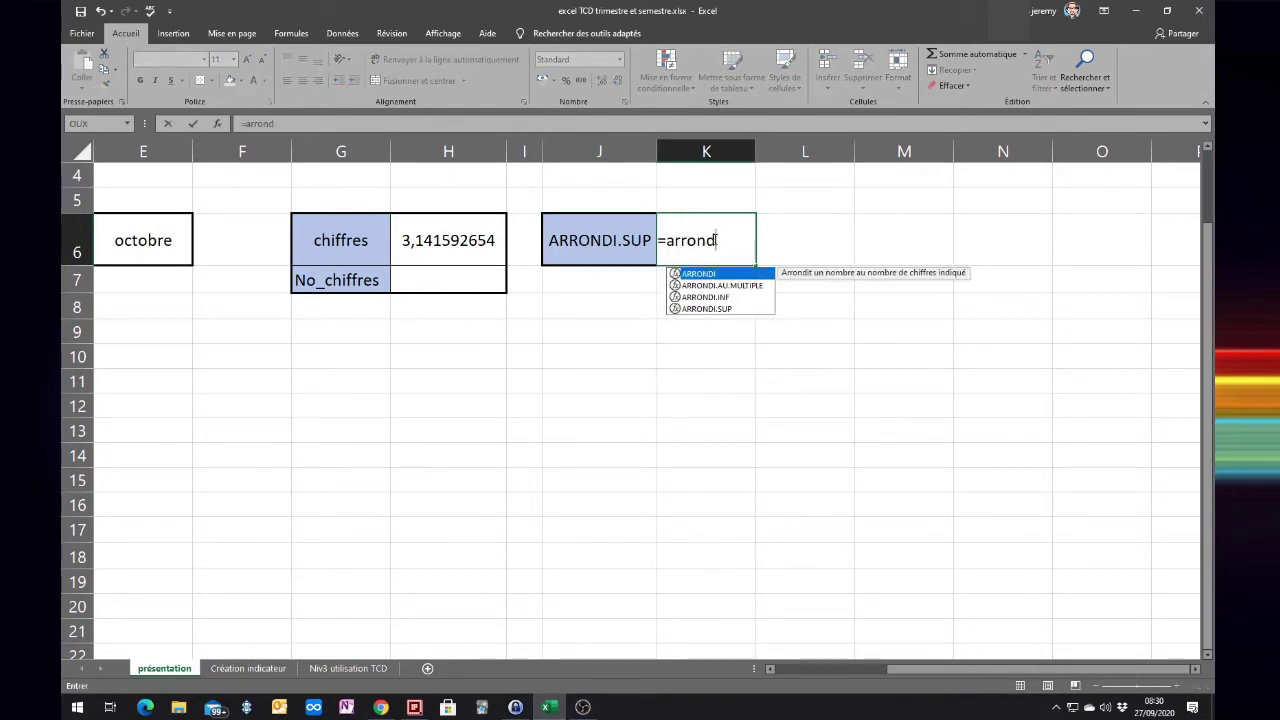
pyautogui.write('i.sup')
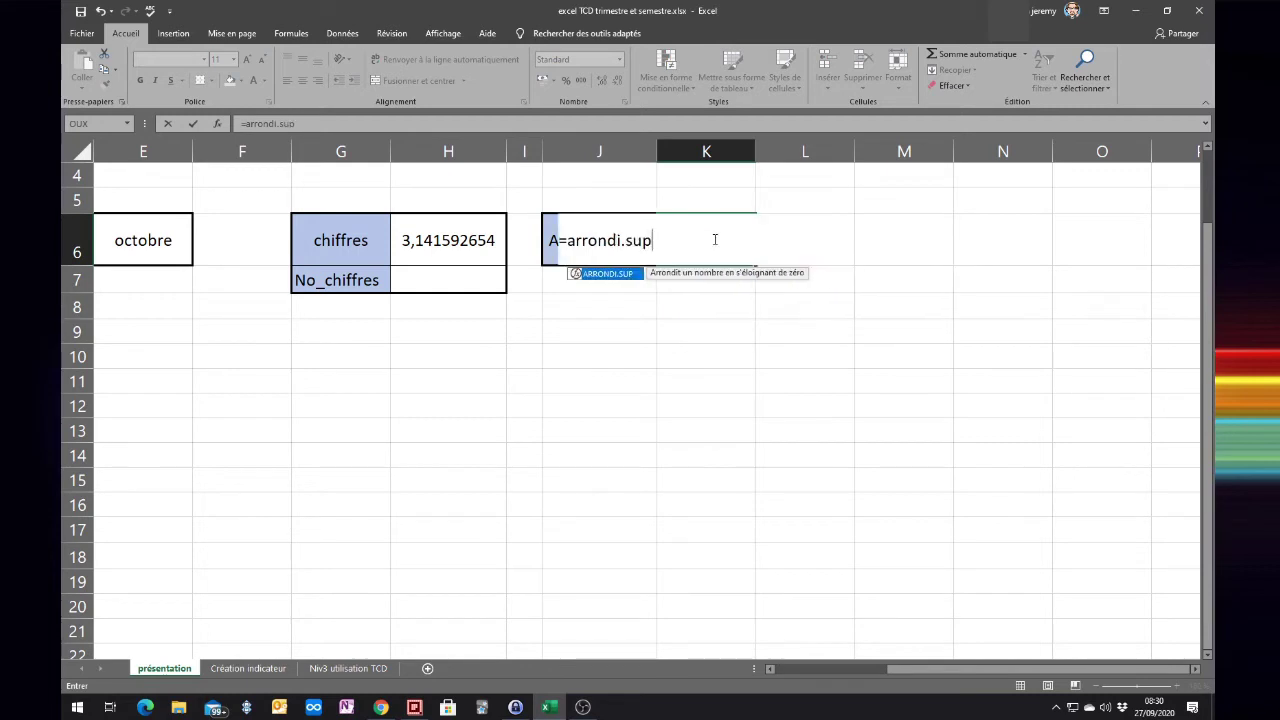
pyautogui.write('(')
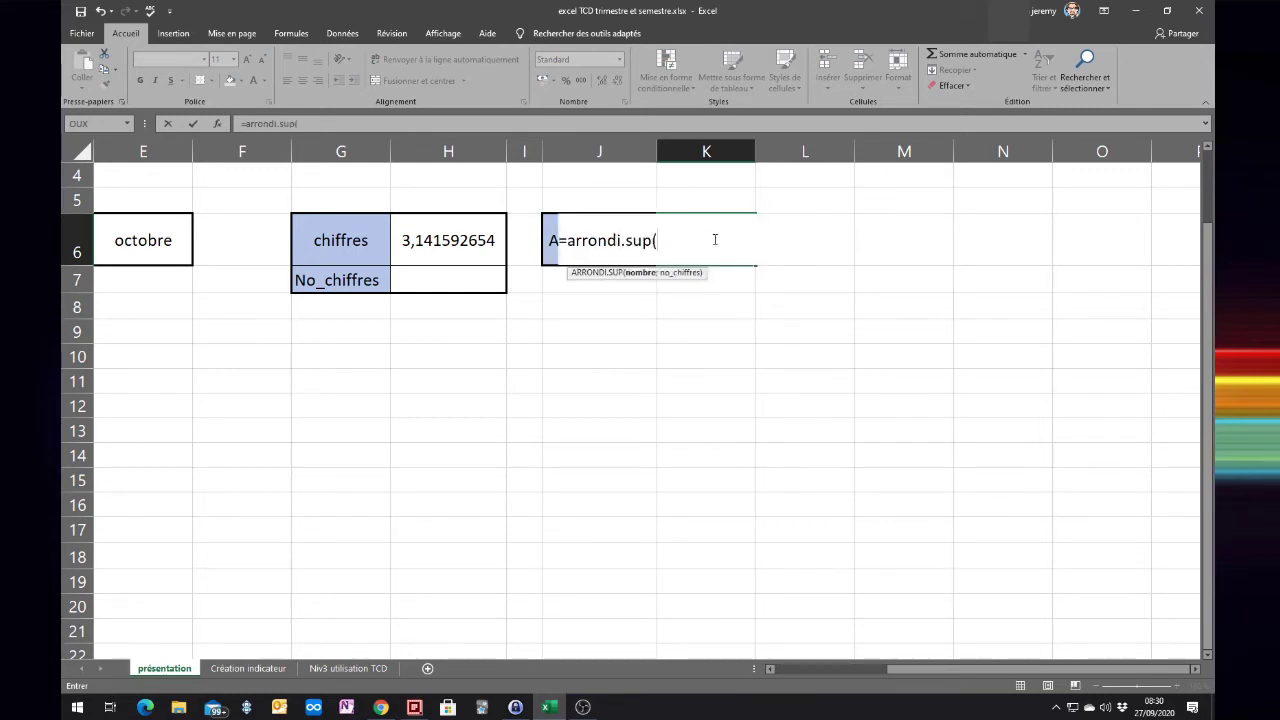
pyautogui.click(420, 237)
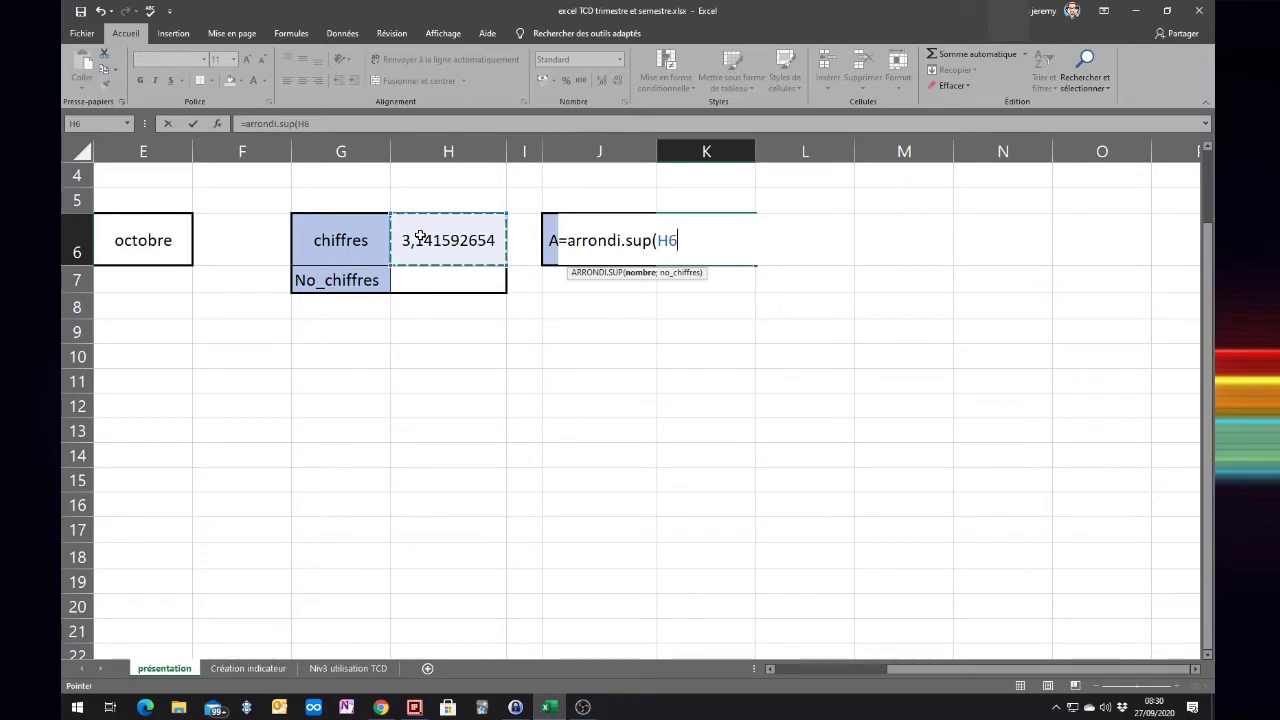
pyautogui.write(';')
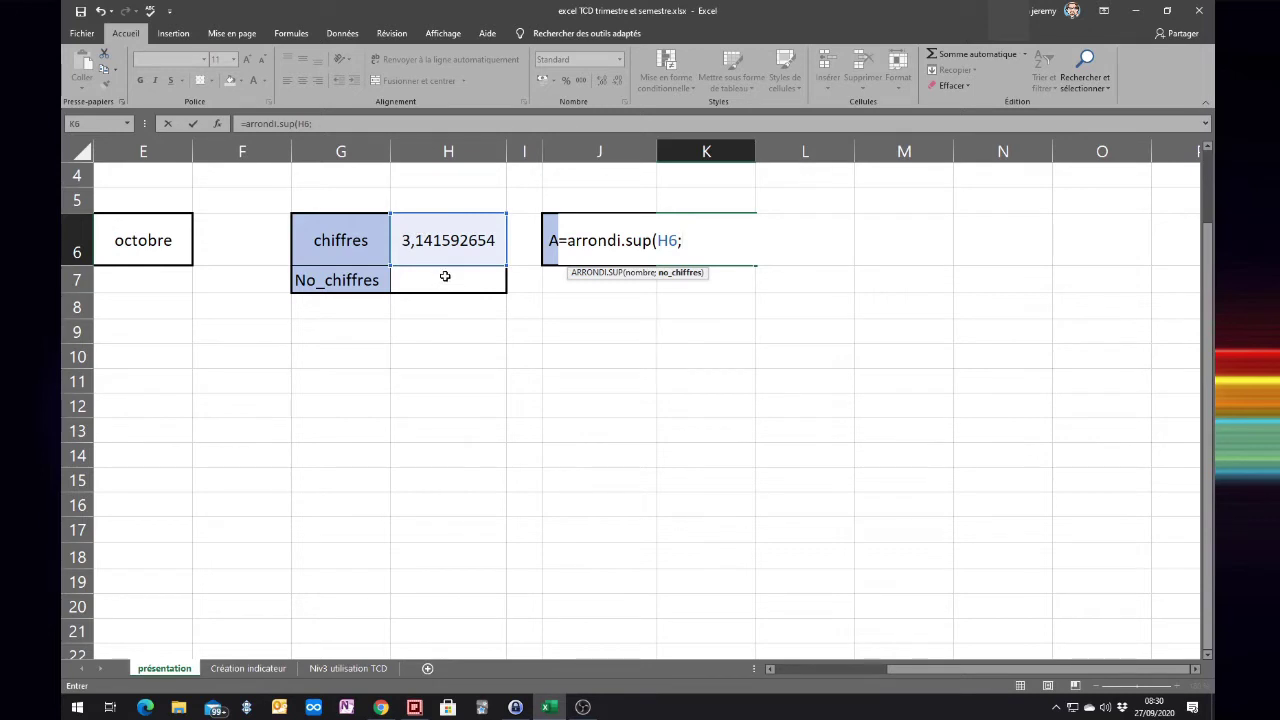
pyautogui.click(445, 276)
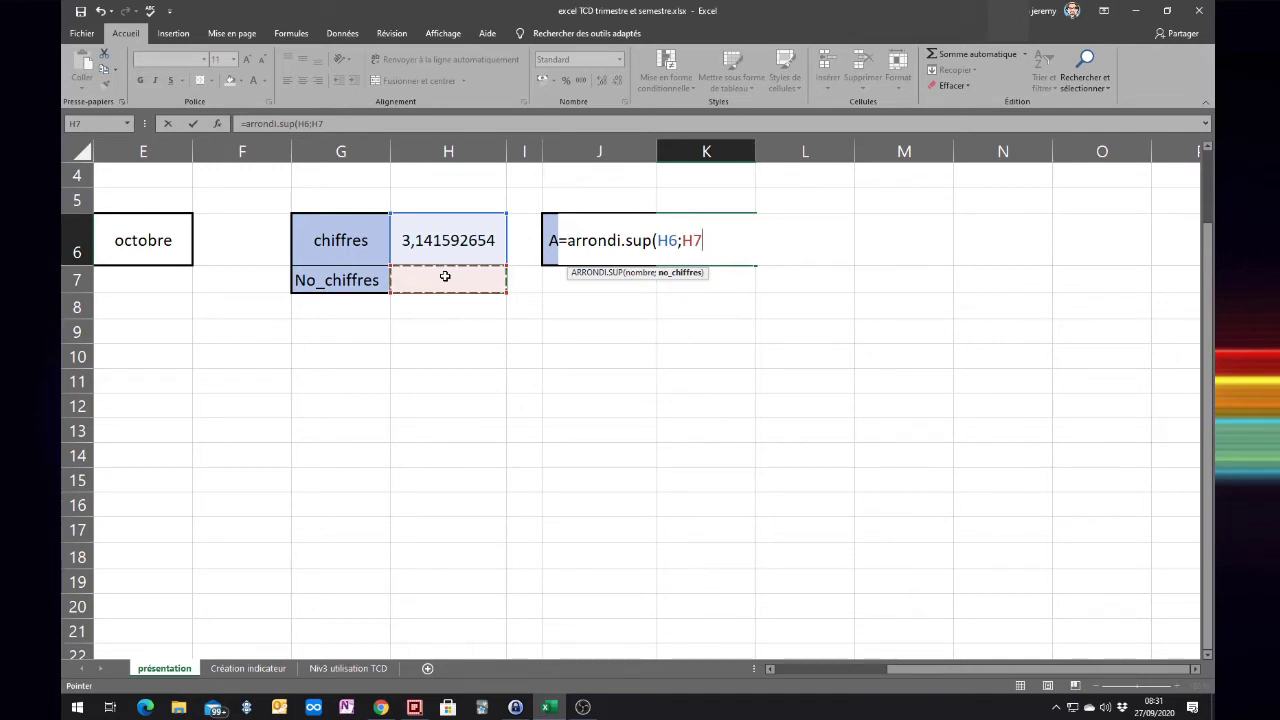
pyautogui.write(')')
pyautogui.press('Return')
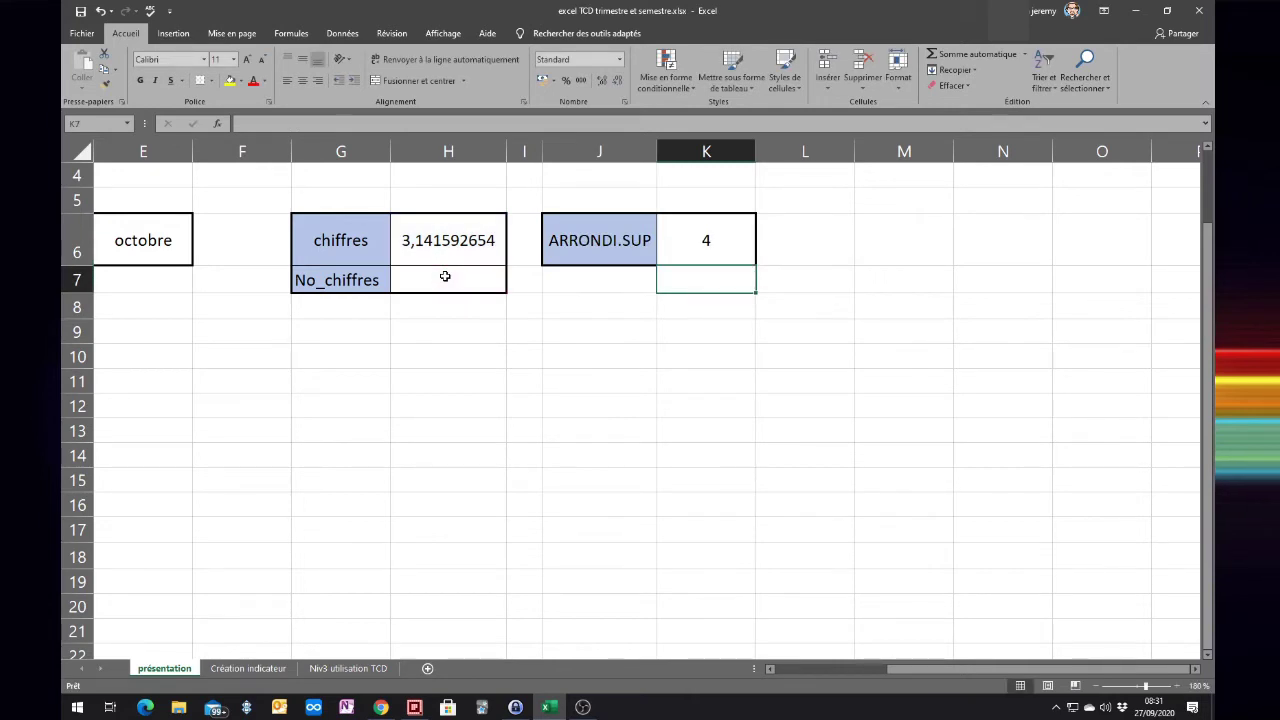
pyautogui.click(445, 276)
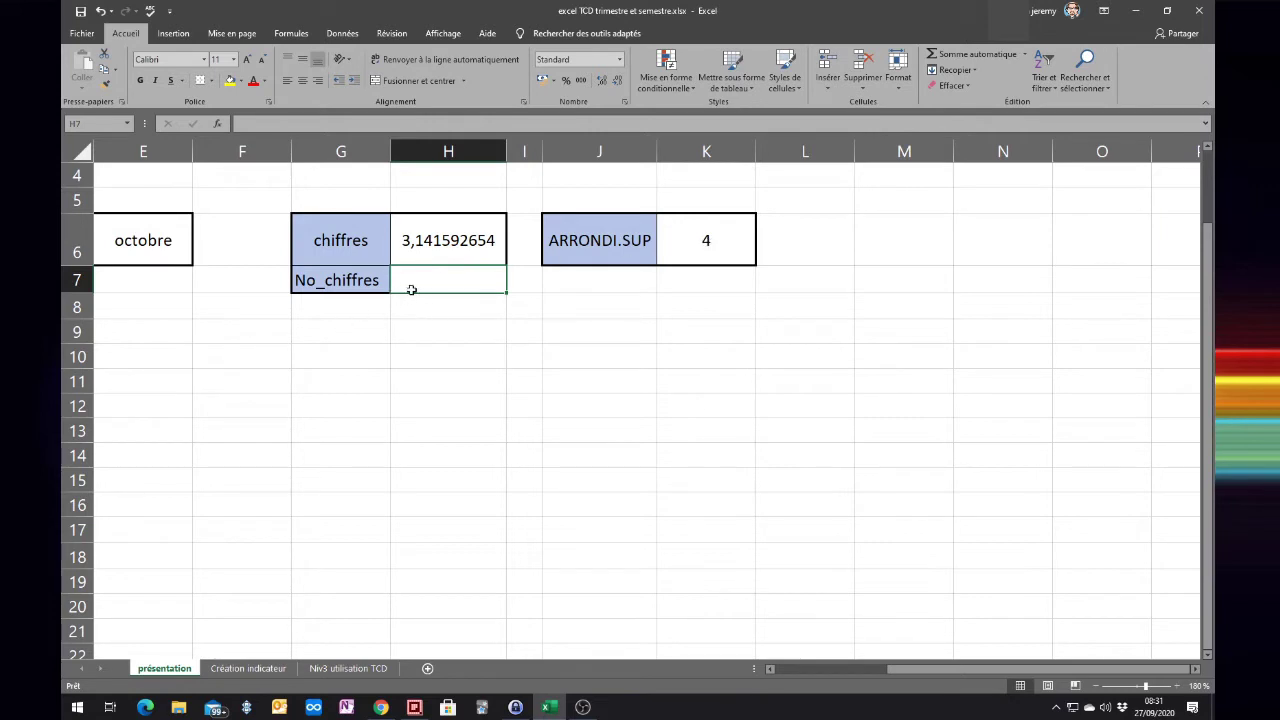
pyautogui.click(684, 240)
pyautogui.doubleClick(668, 245)
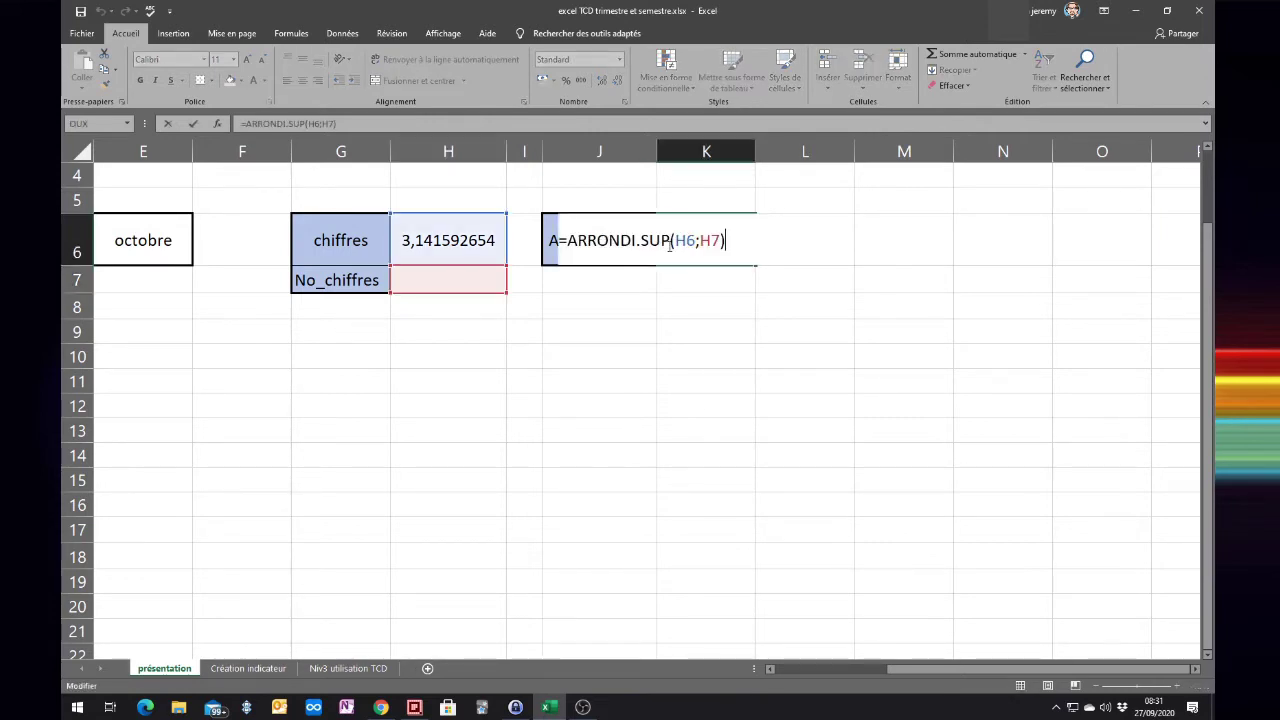
pyautogui.moveTo(701, 240); pyautogui.dragTo(721, 240)
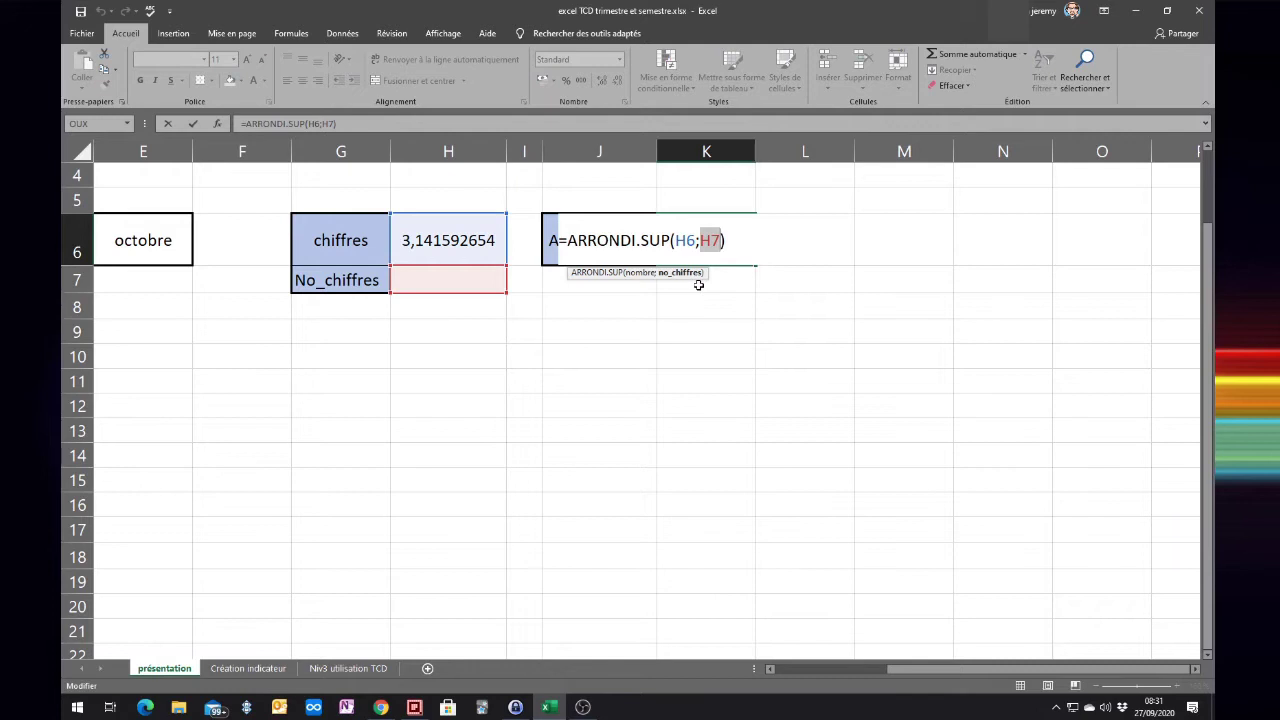
pyautogui.hotkey('ctrl', 'Return')
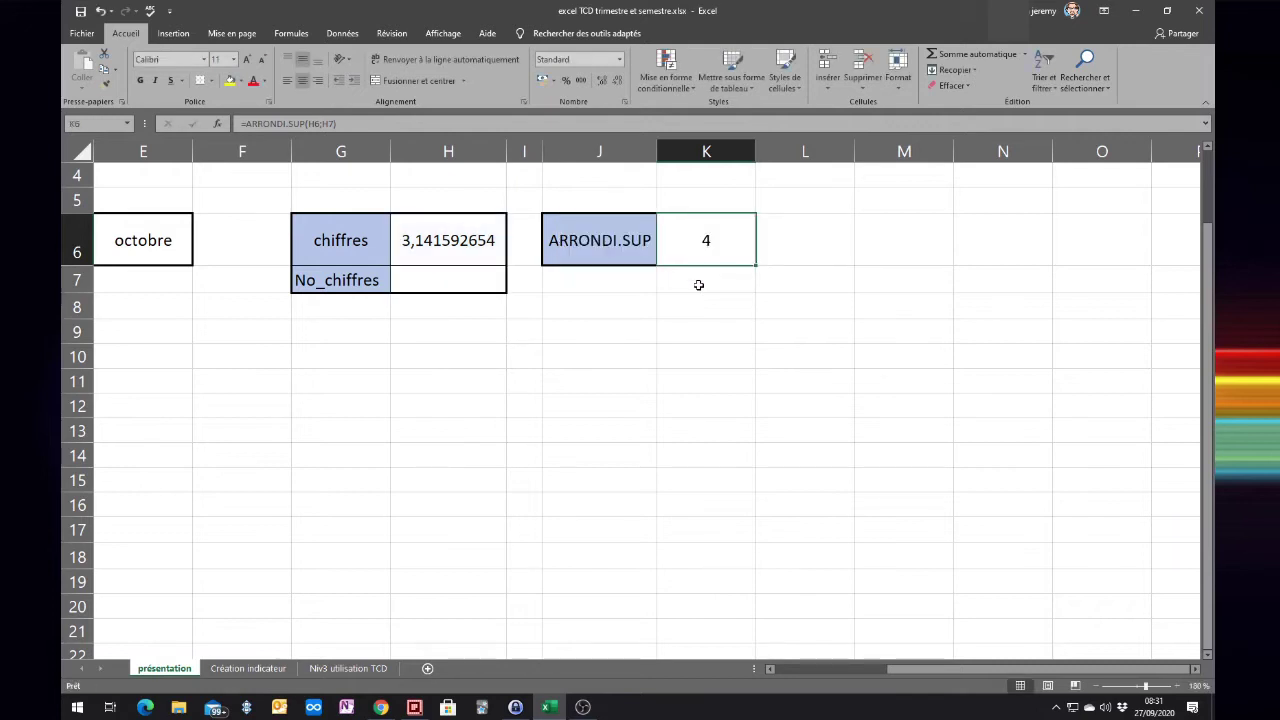
# Enter 1, then 2, as the digit count in H7 so K6 shows 3,15.
pyautogui.click(471, 278)
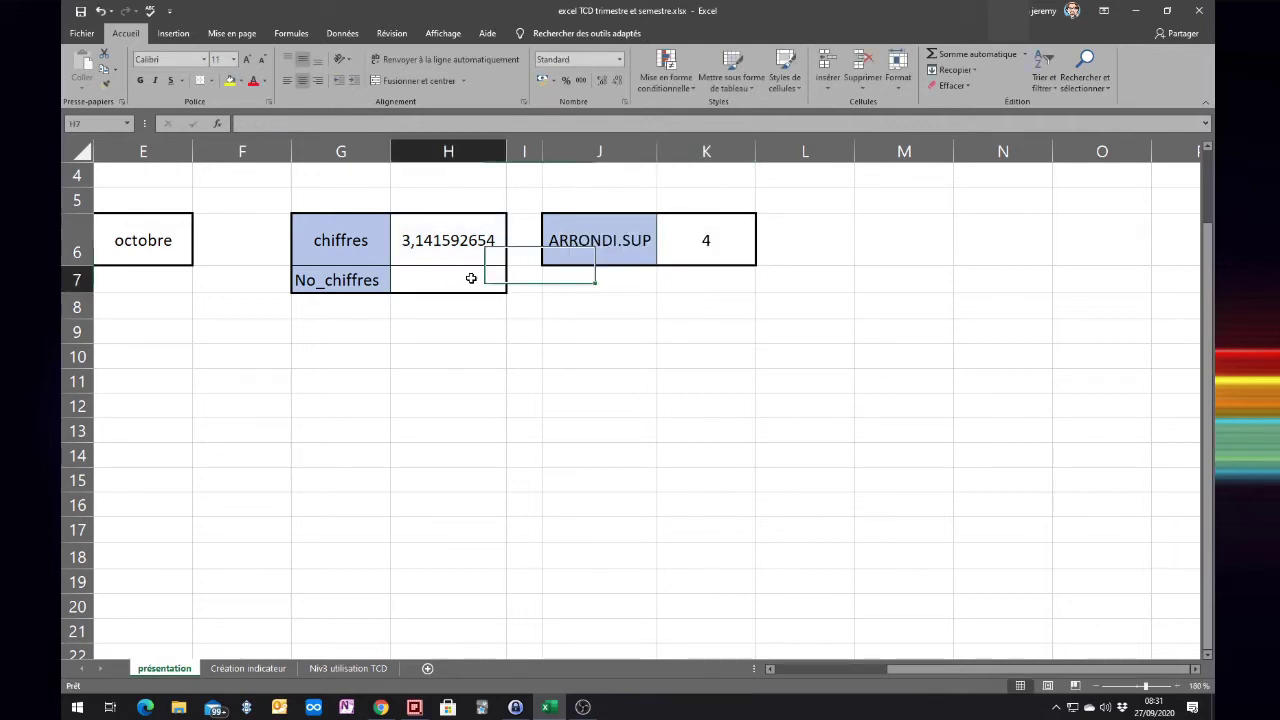
pyautogui.write('1')
pyautogui.press('Return')
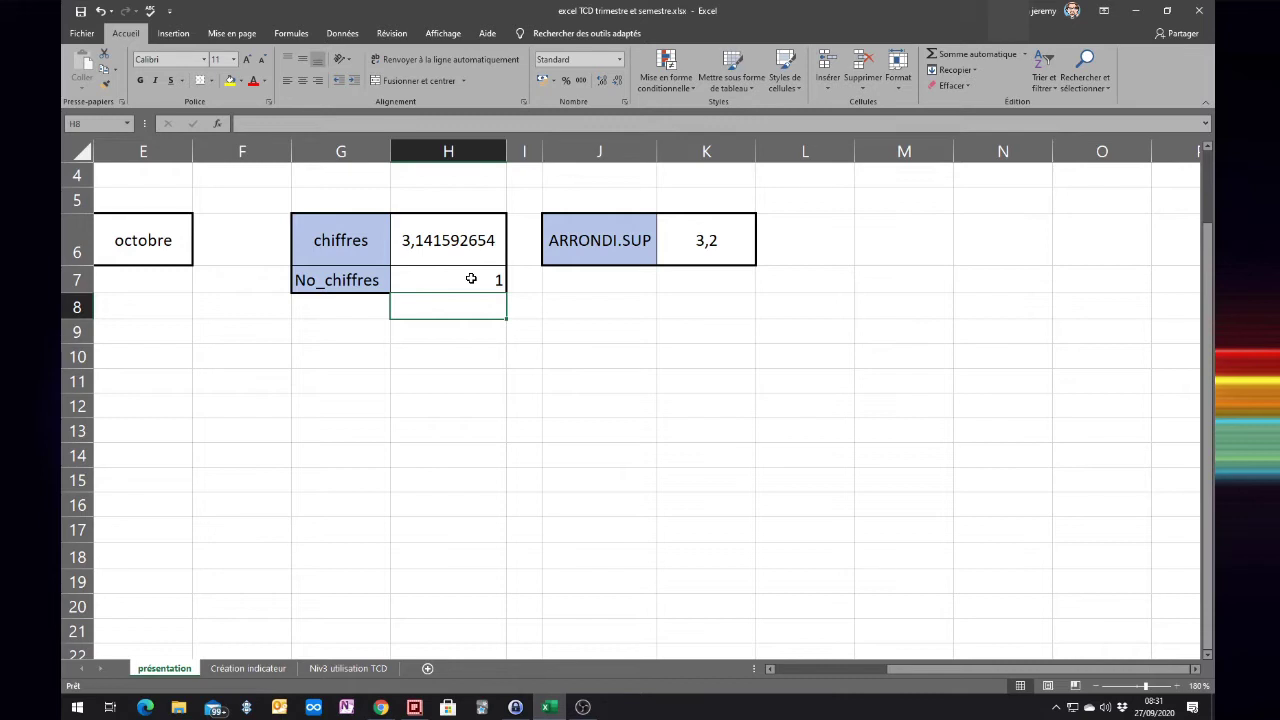
pyautogui.click(471, 279)
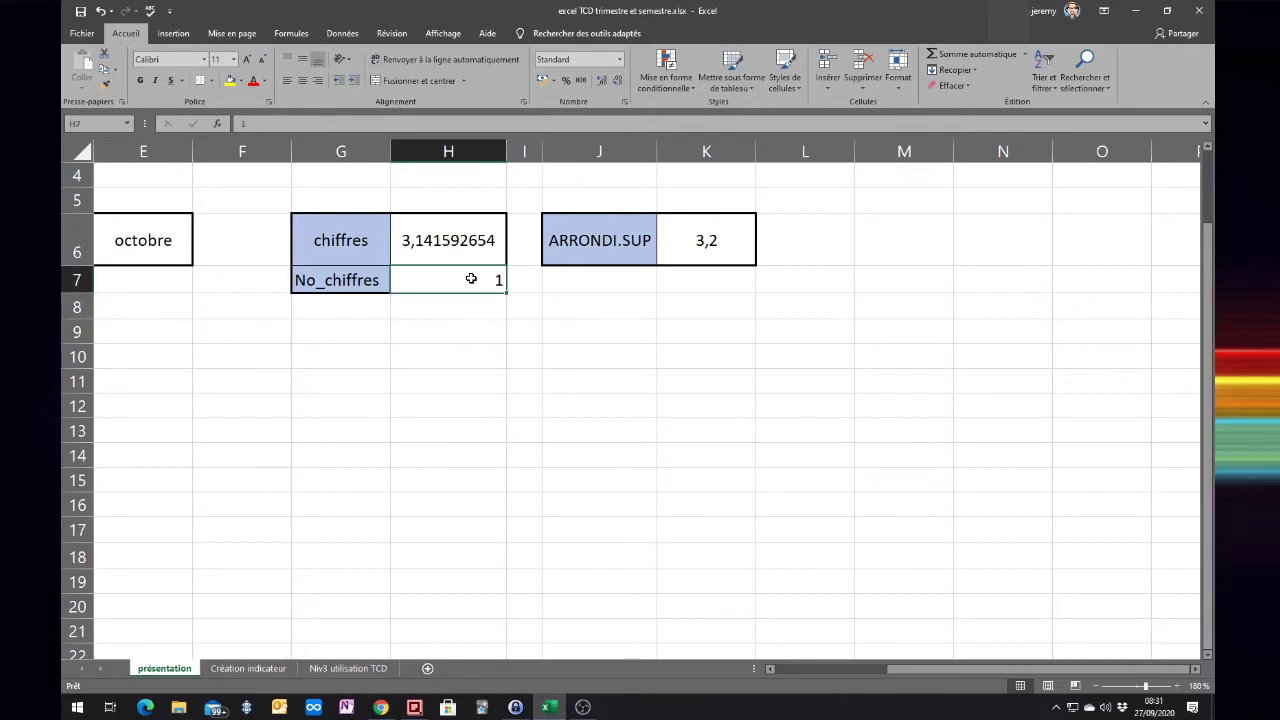
pyautogui.write('2')
pyautogui.press('Return')
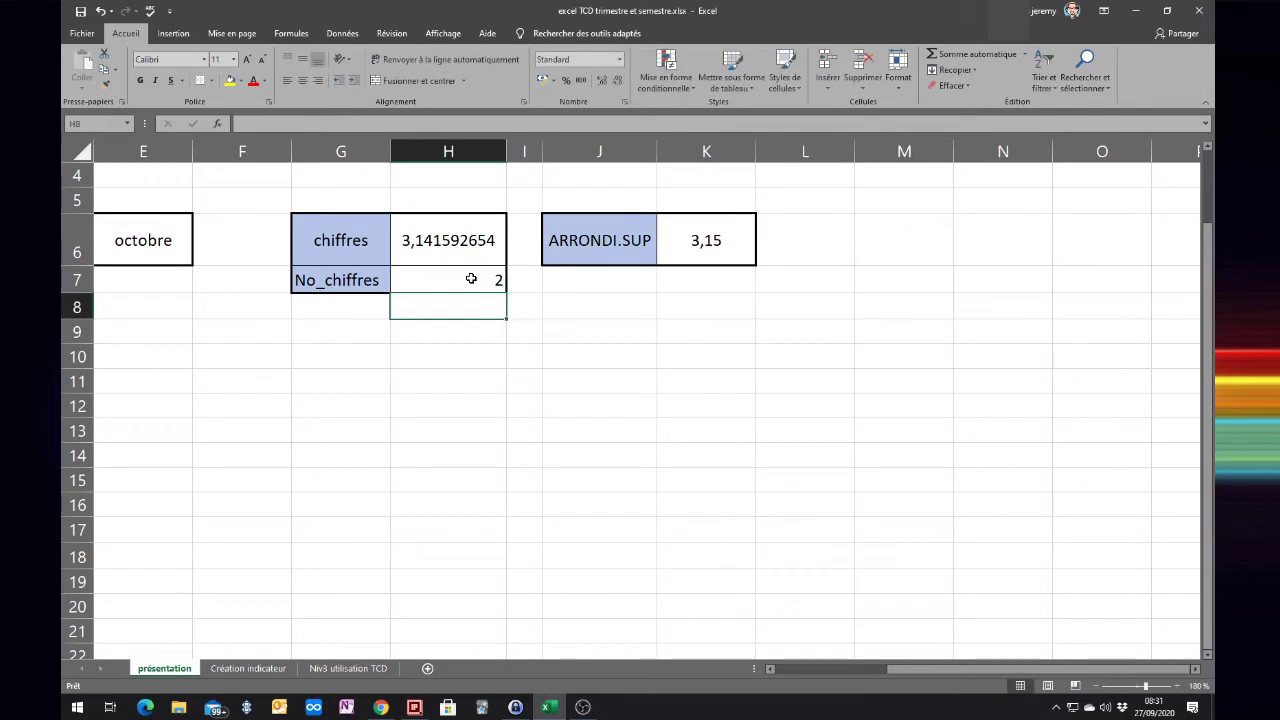
pyautogui.click(443, 237)
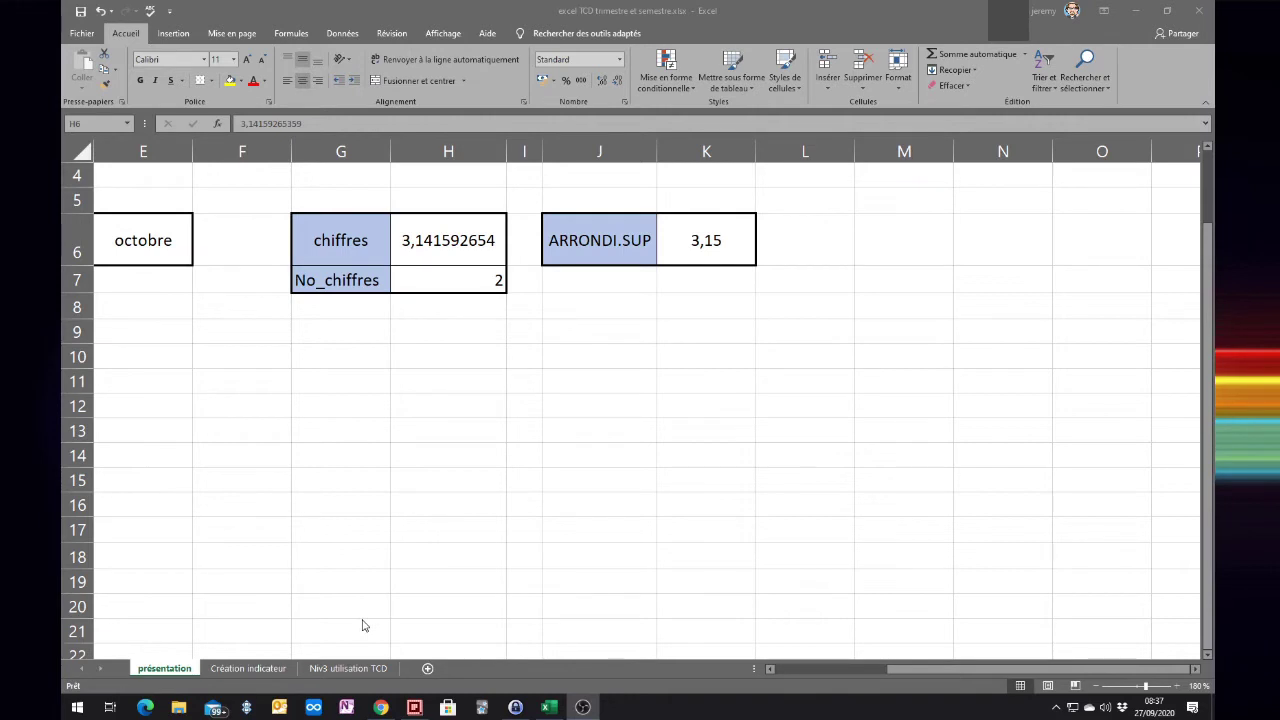
pyautogui.click(244, 670)
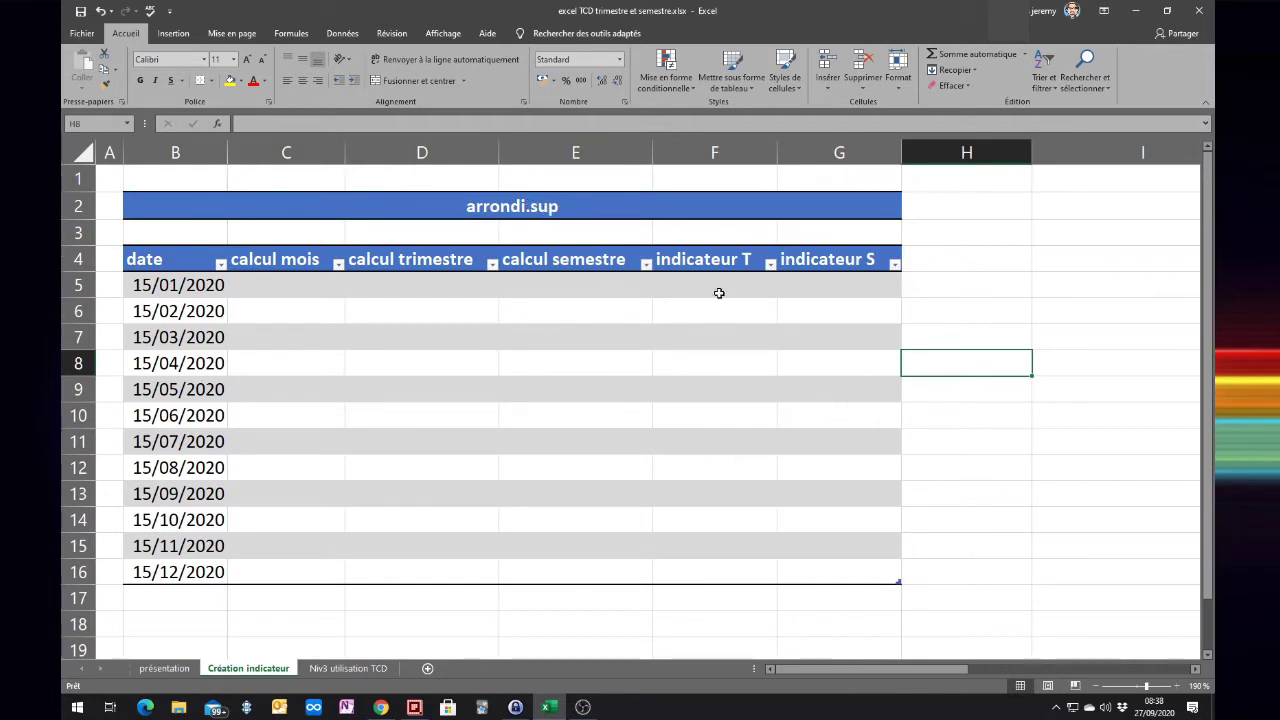
pyautogui.moveTo(719, 293); pyautogui.dragTo(714, 548)
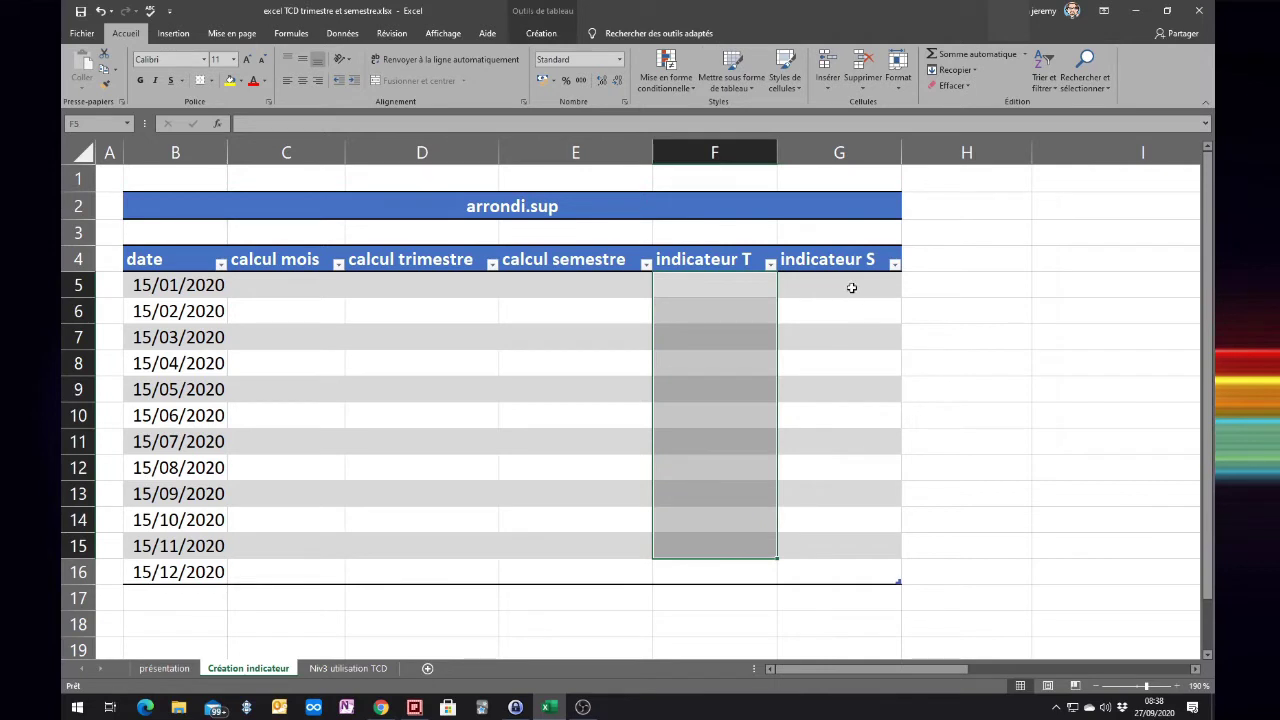
pyautogui.moveTo(851, 288); pyautogui.dragTo(845, 572)
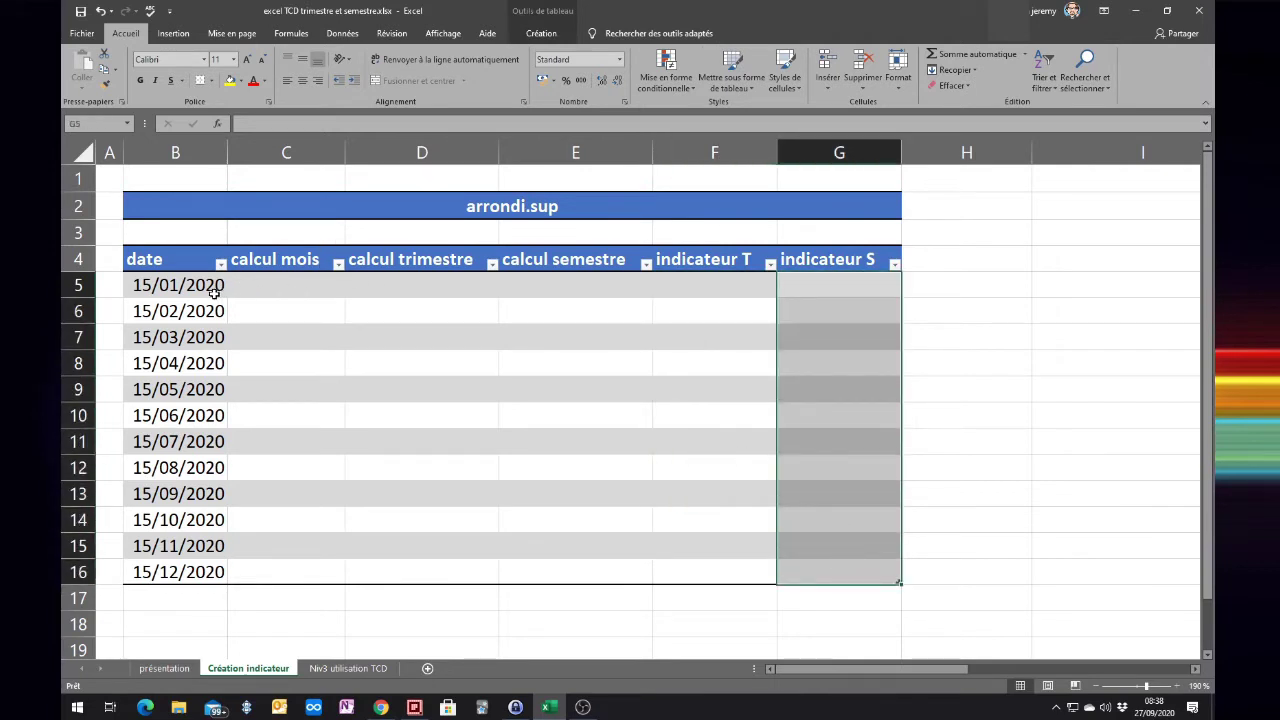
pyautogui.moveTo(213, 291); pyautogui.dragTo(180, 575)
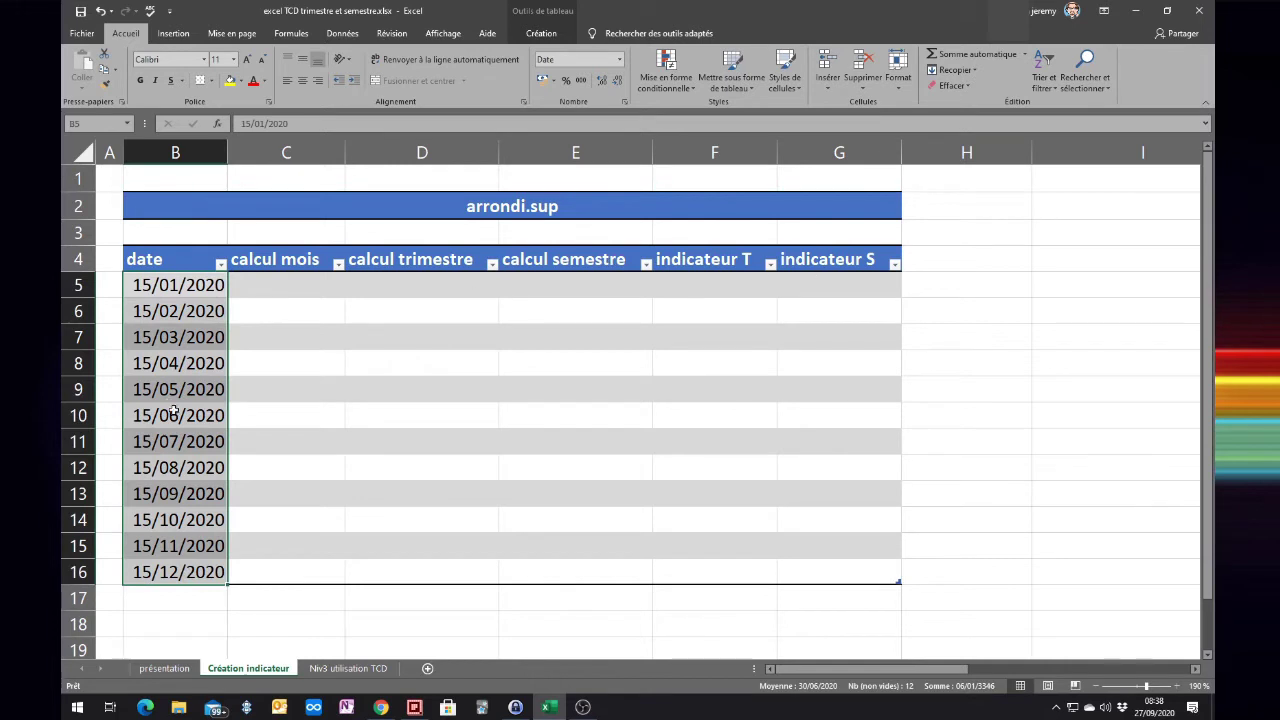
pyautogui.click(291, 285)
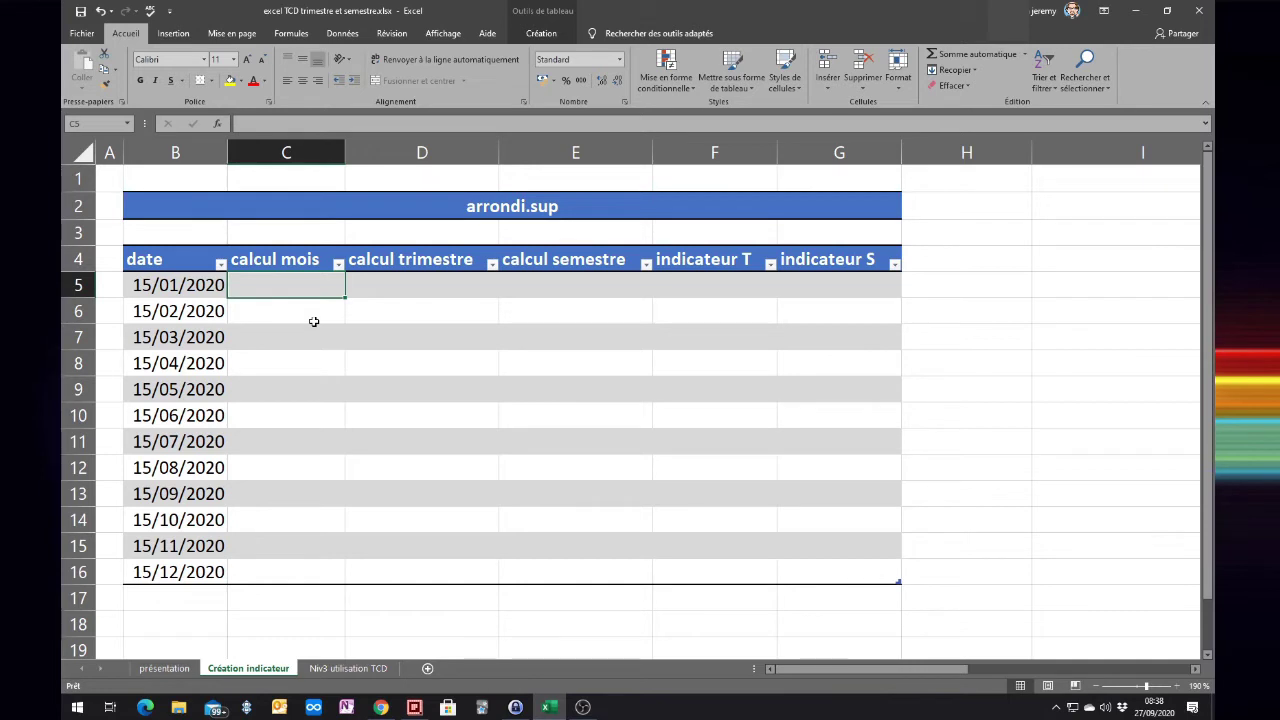
pyautogui.write('=')
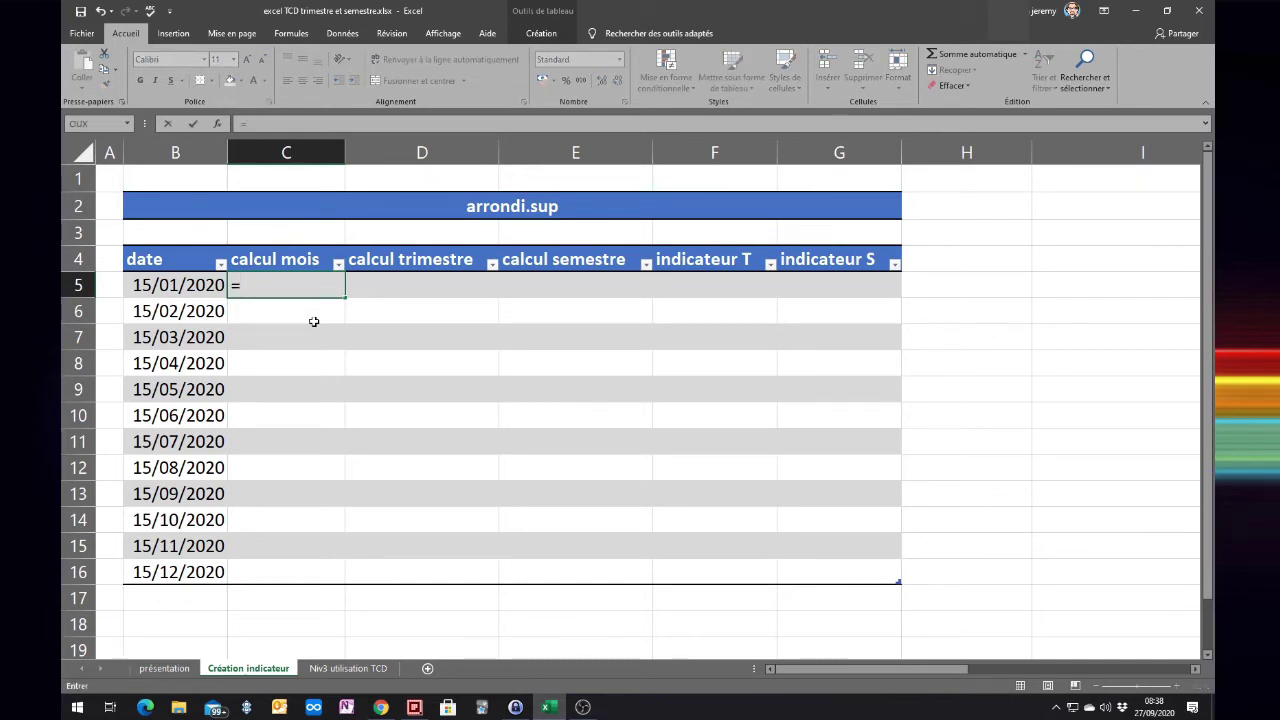
pyautogui.write('moi')
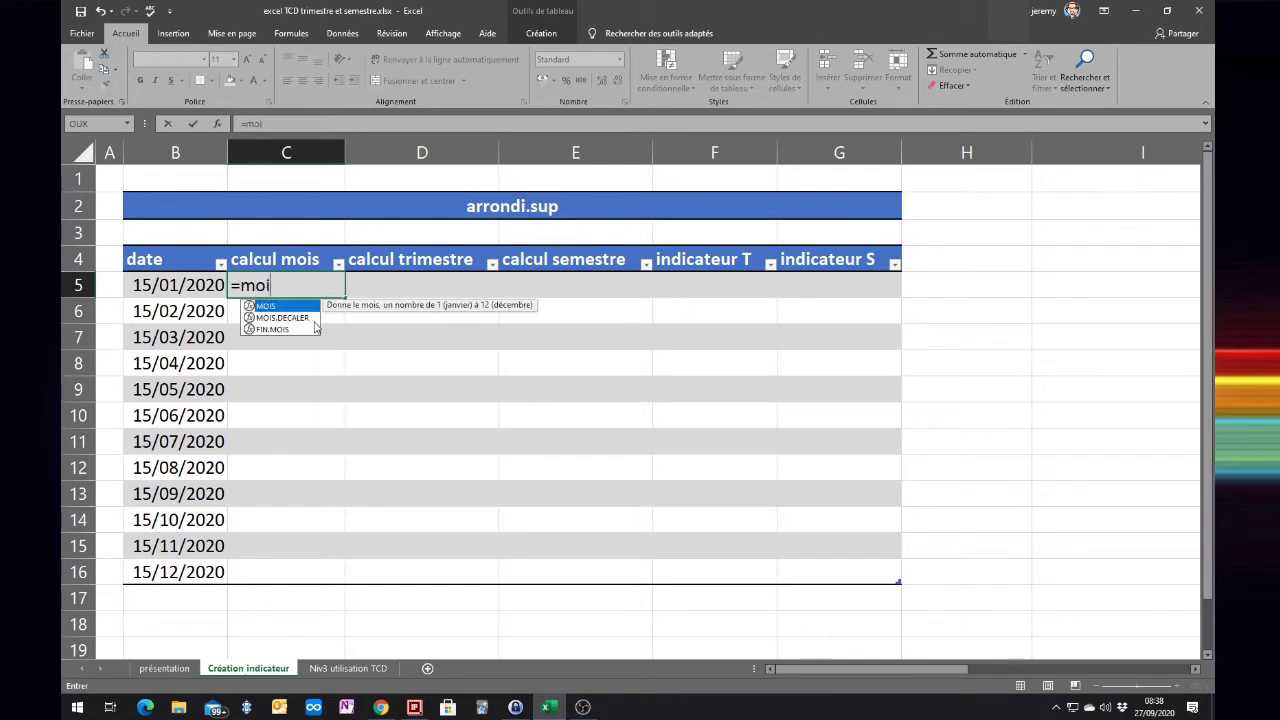
pyautogui.write('s(')
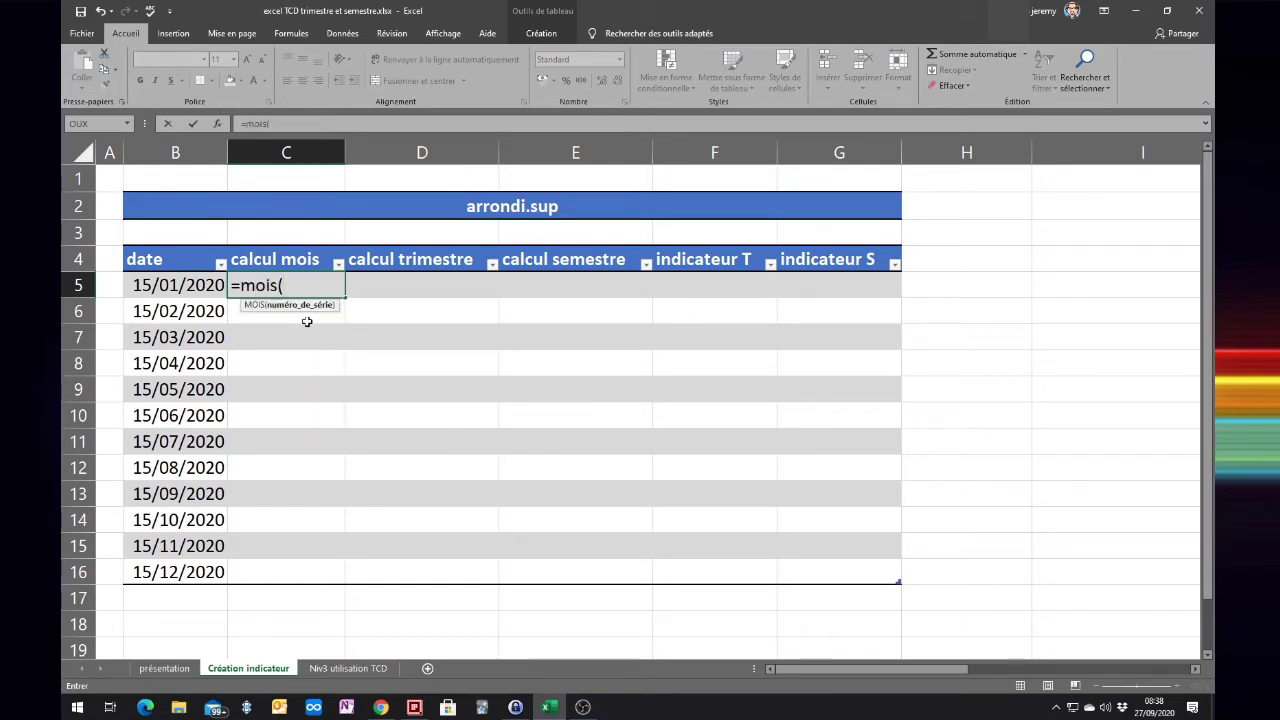
pyautogui.click(178, 287)
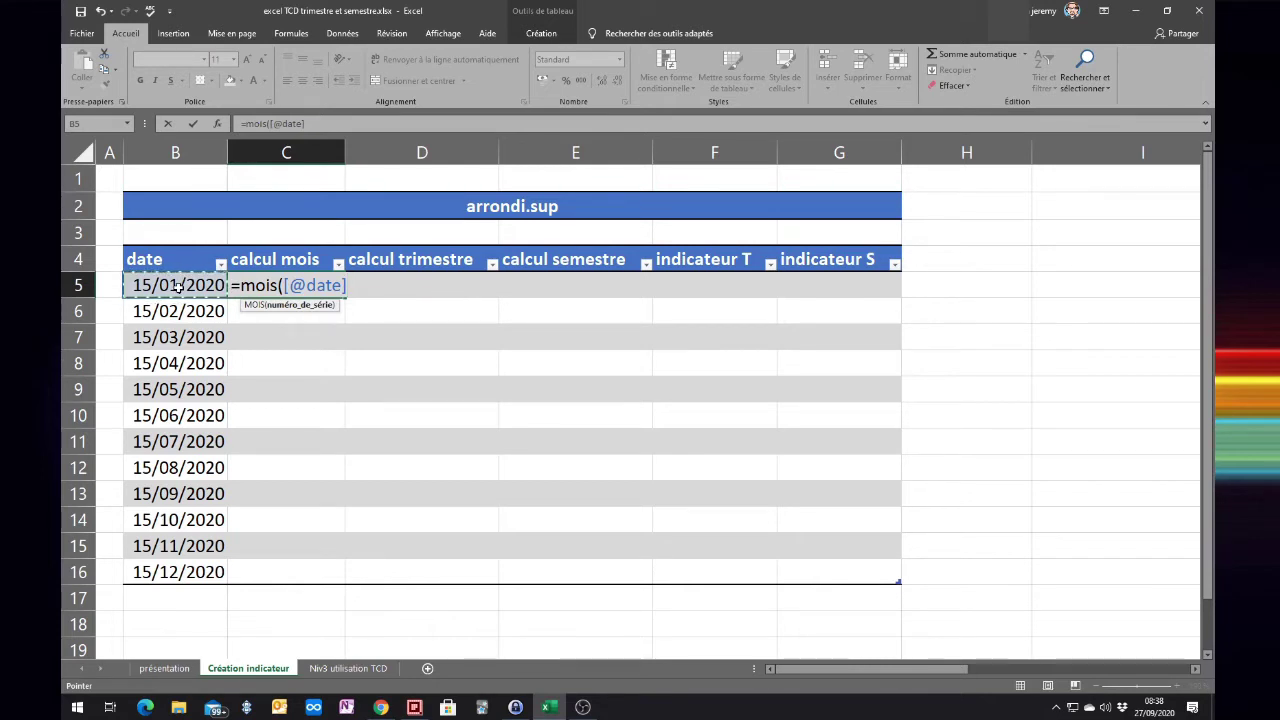
pyautogui.write(')')
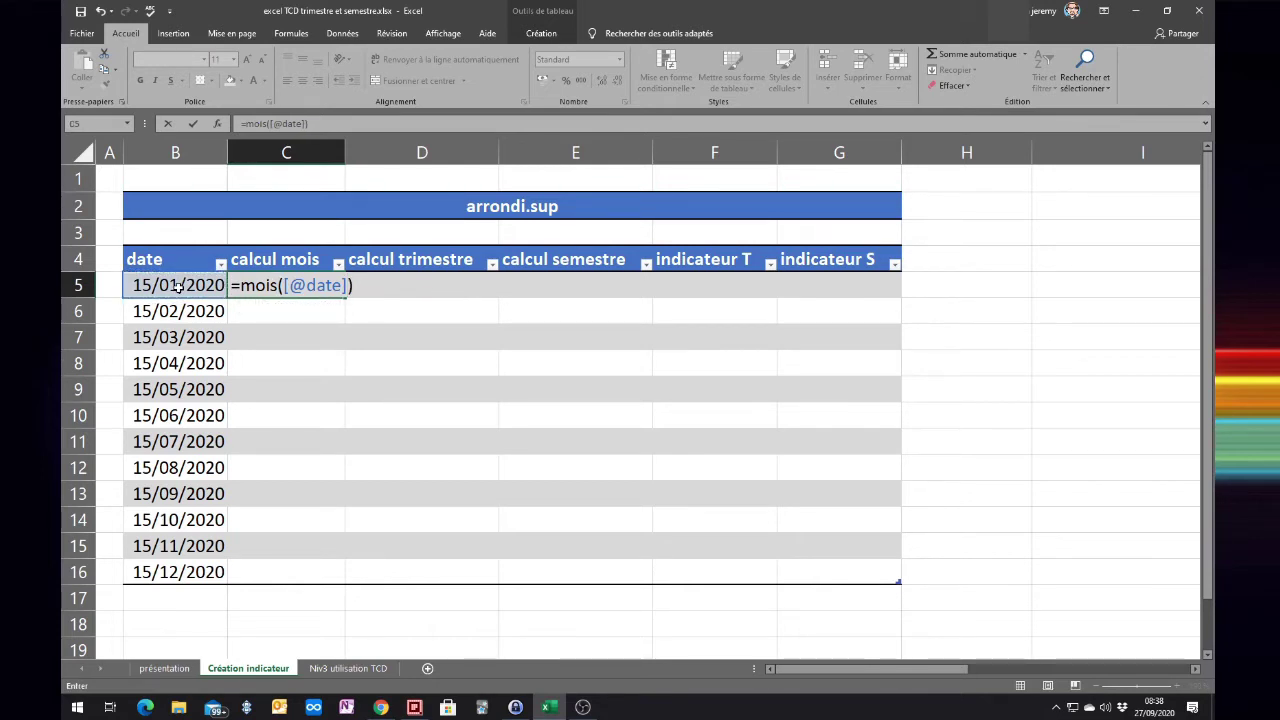
pyautogui.press('Return')
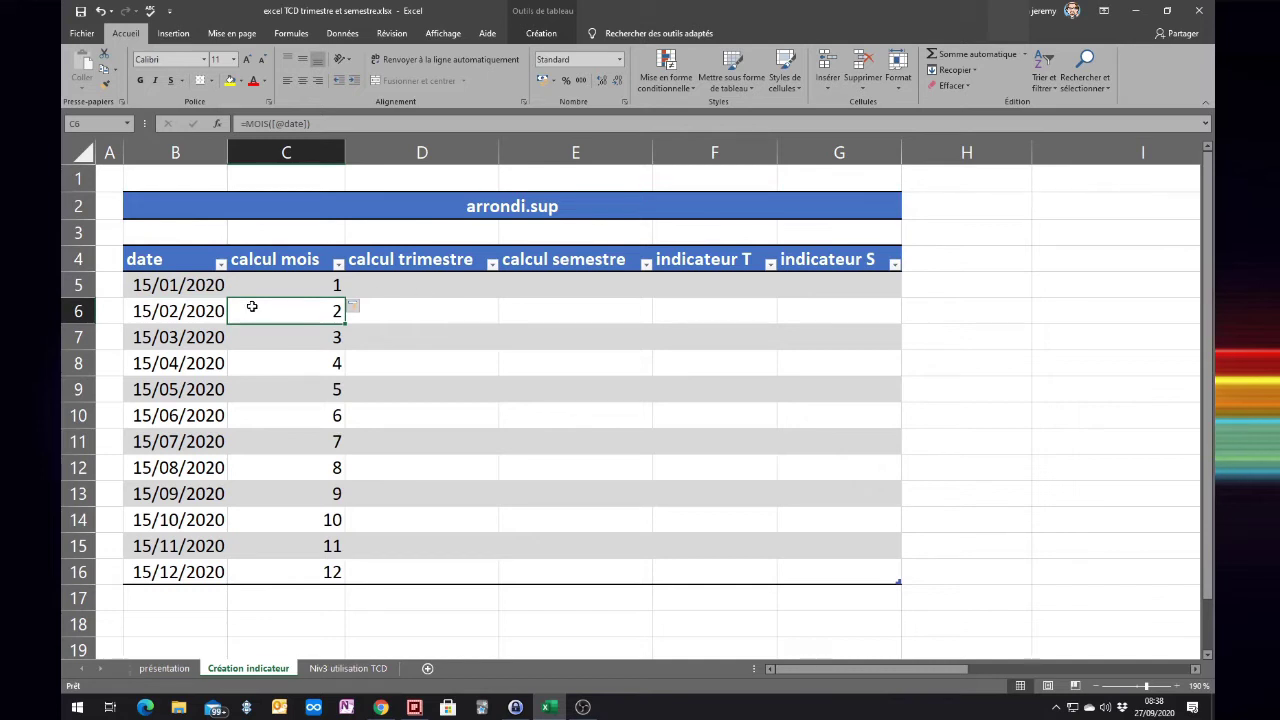
pyautogui.moveTo(270, 287); pyautogui.dragTo(267, 338)
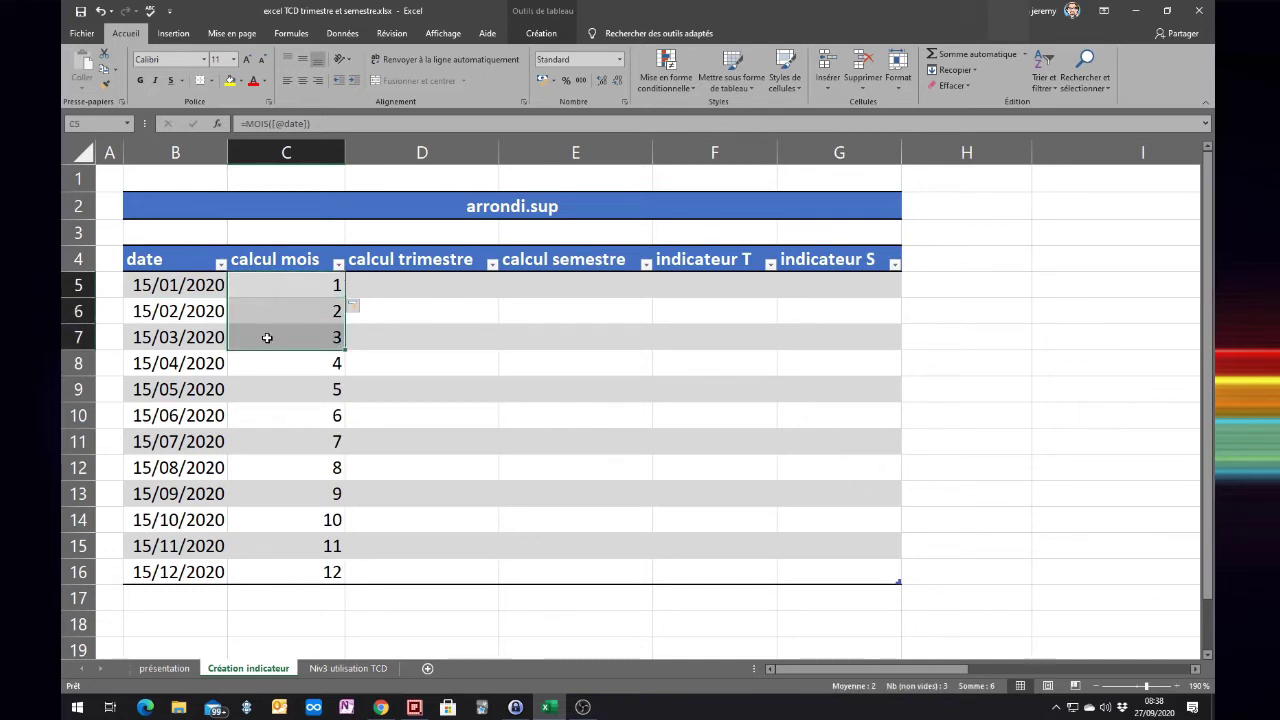
pyautogui.click(447, 288)
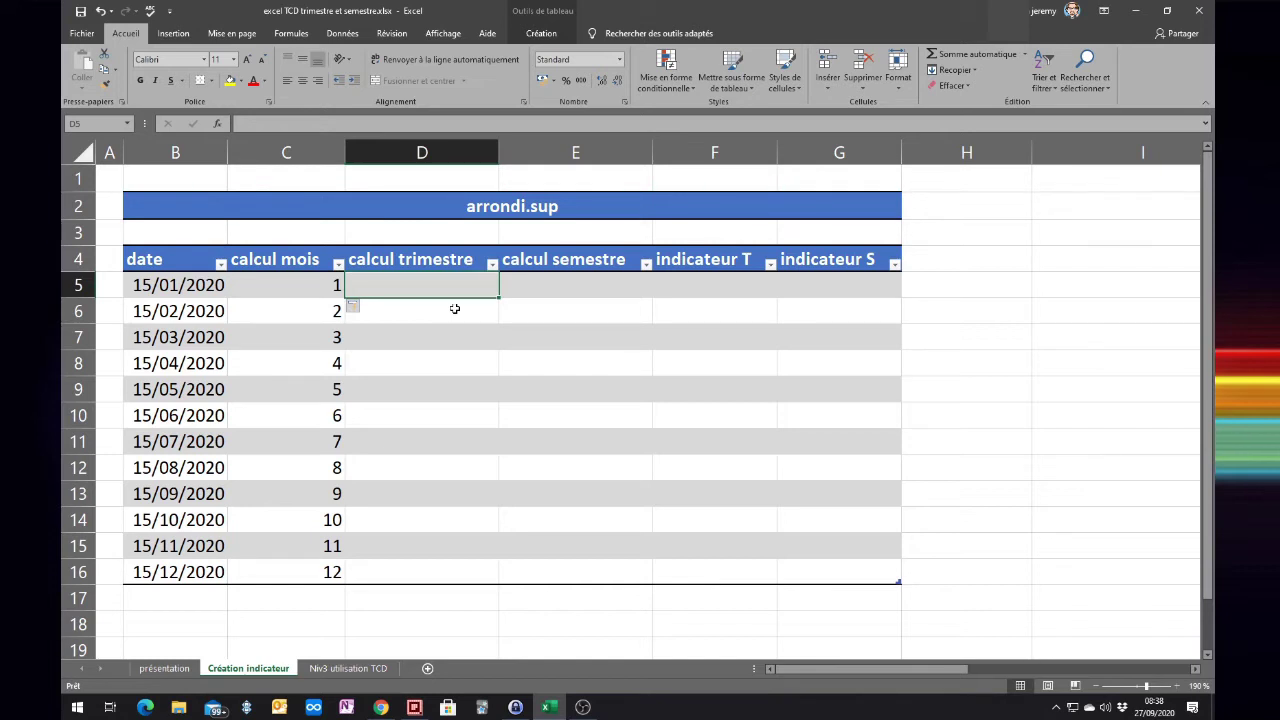
# Enter =[@[calcul mois]]/3 in D5 to fill the calcul trimestre column.
pyautogui.write('=')
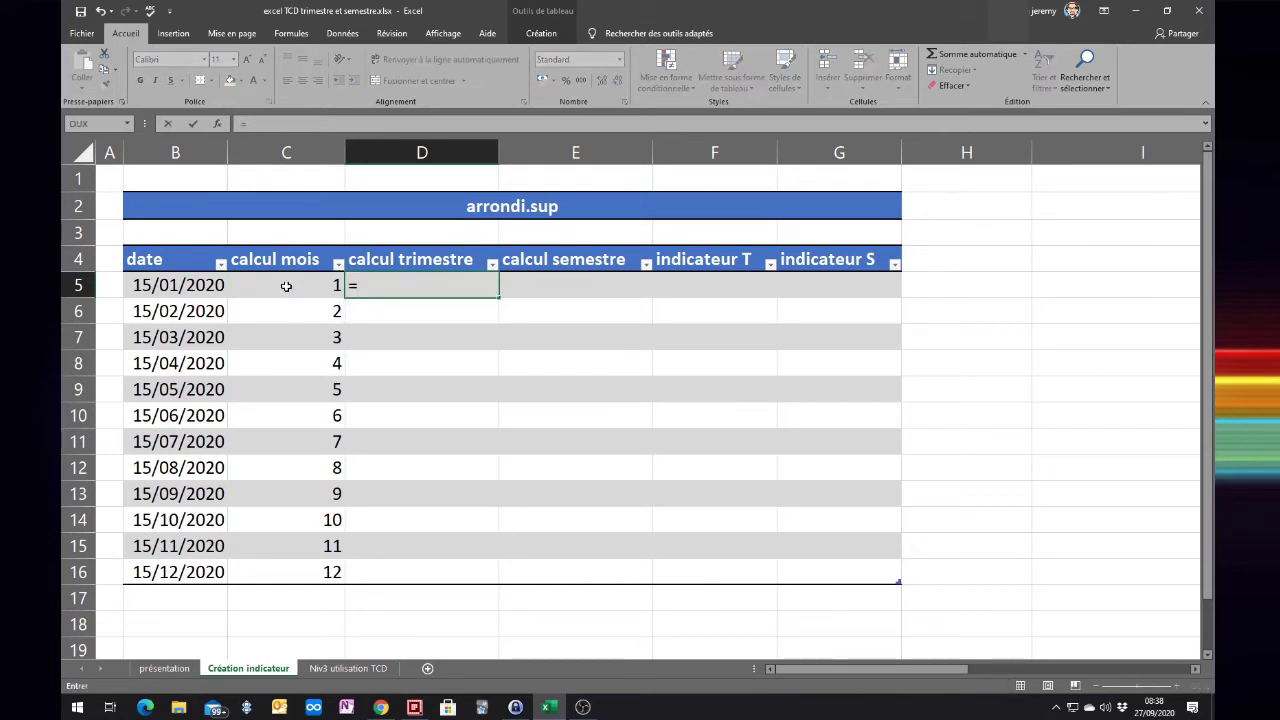
pyautogui.click(286, 287)
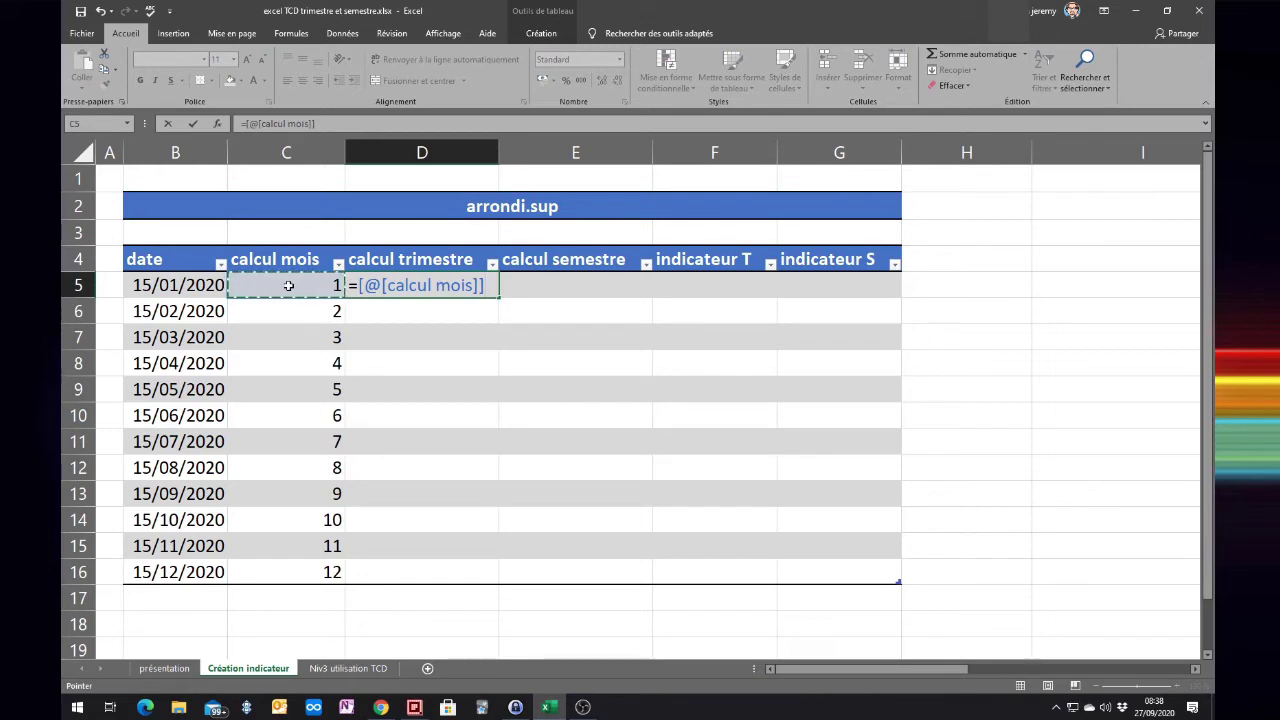
pyautogui.write('/')
pyautogui.write('3')
pyautogui.press('Return')
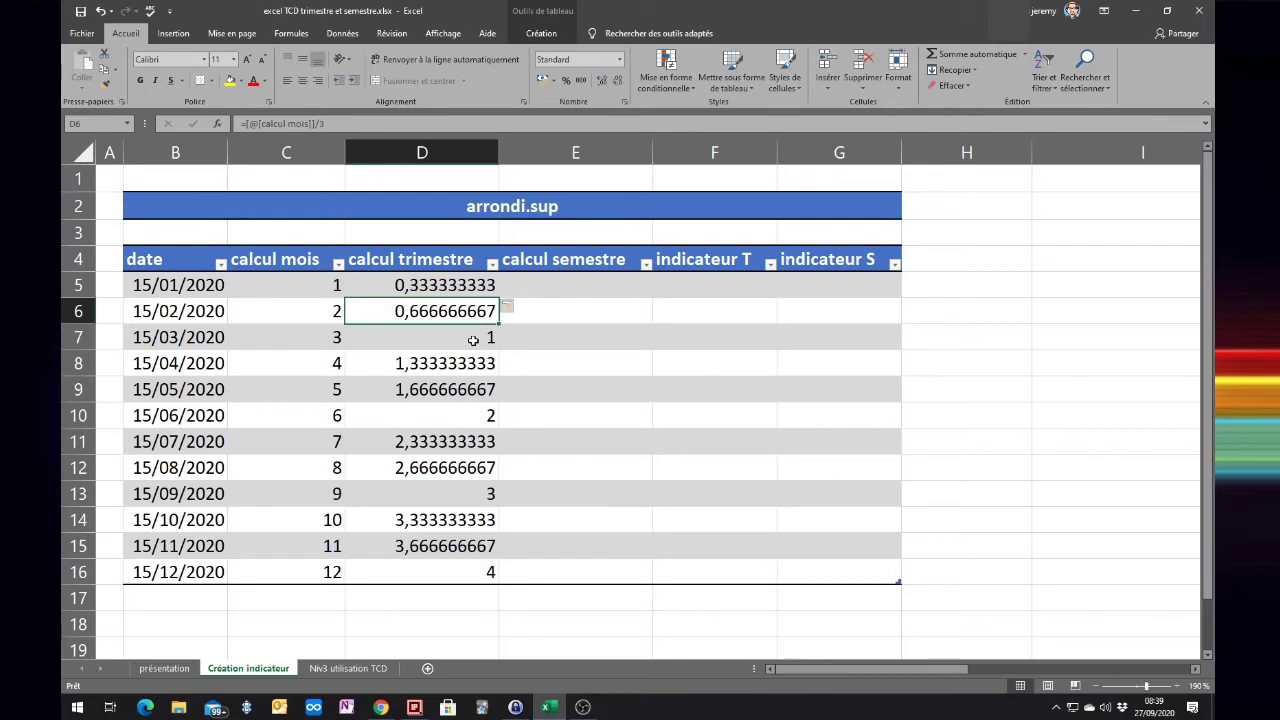
# Select the January–March, April–June, July–September and October–December results to compare quarter groups.
pyautogui.click(471, 340)
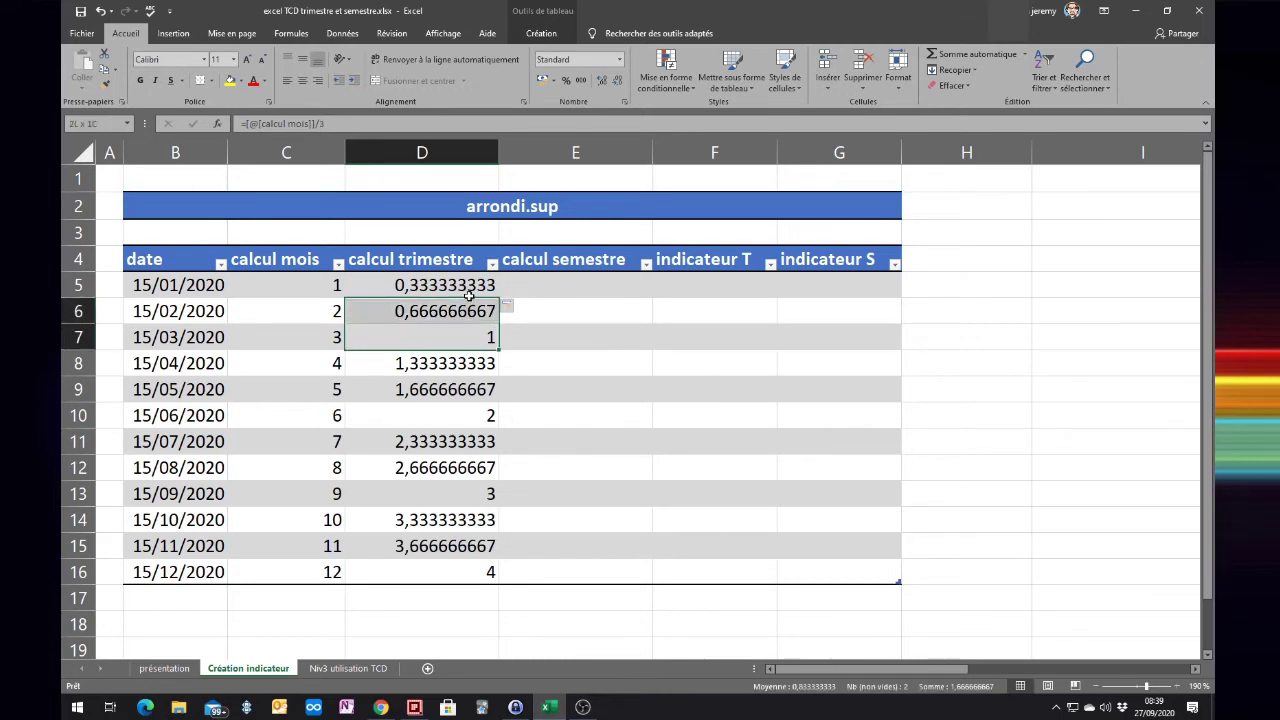
pyautogui.moveTo(469, 322); pyautogui.dragTo(470, 290)
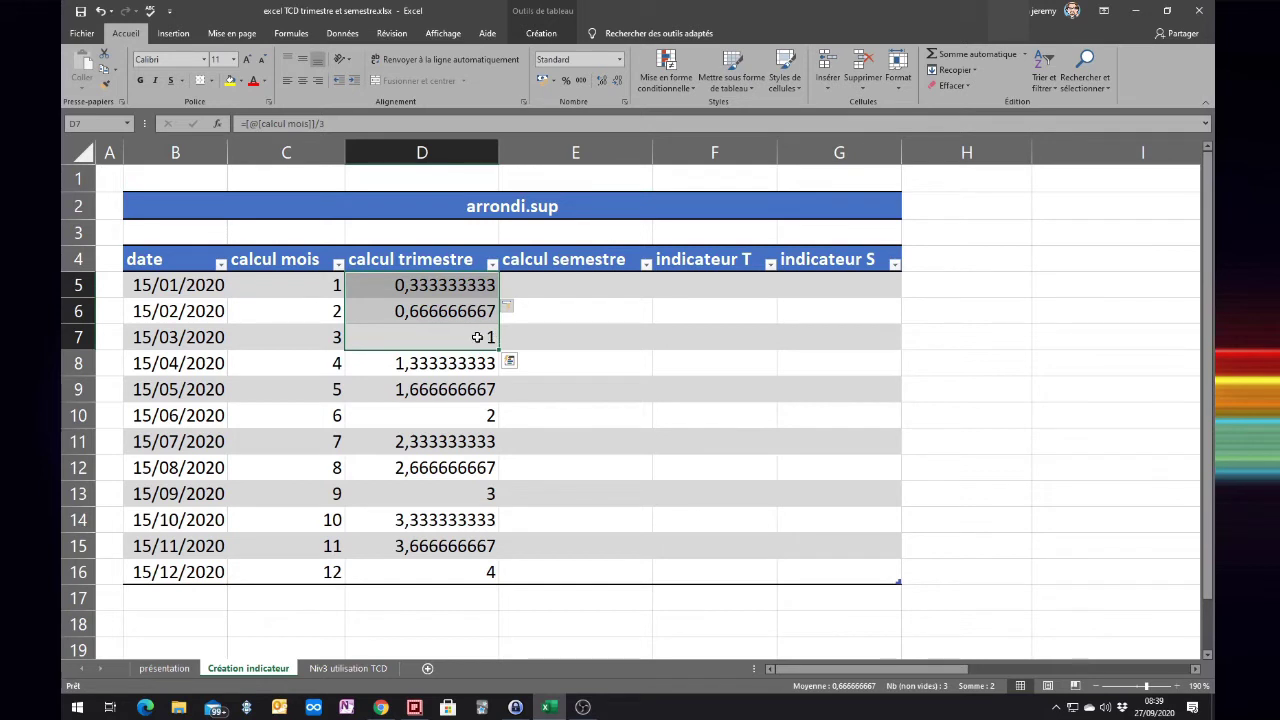
pyautogui.click(453, 415)
pyautogui.moveTo(453, 415); pyautogui.dragTo(445, 387)
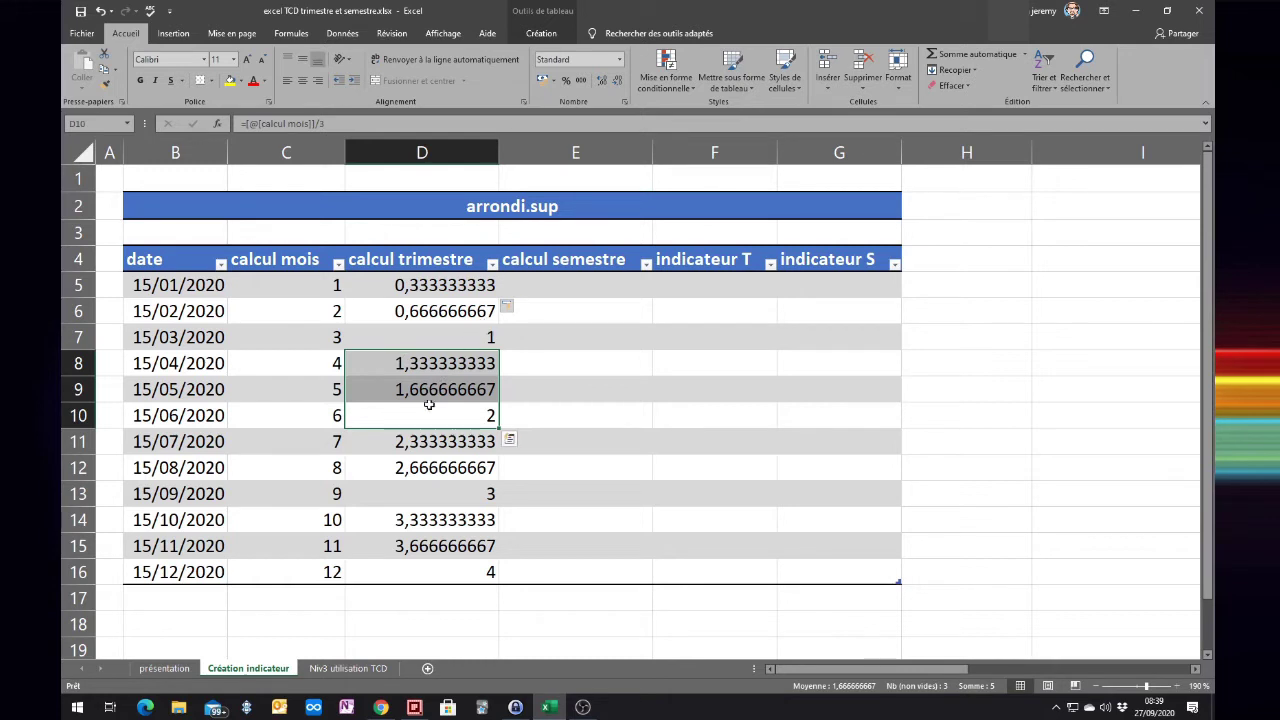
pyautogui.click(470, 496)
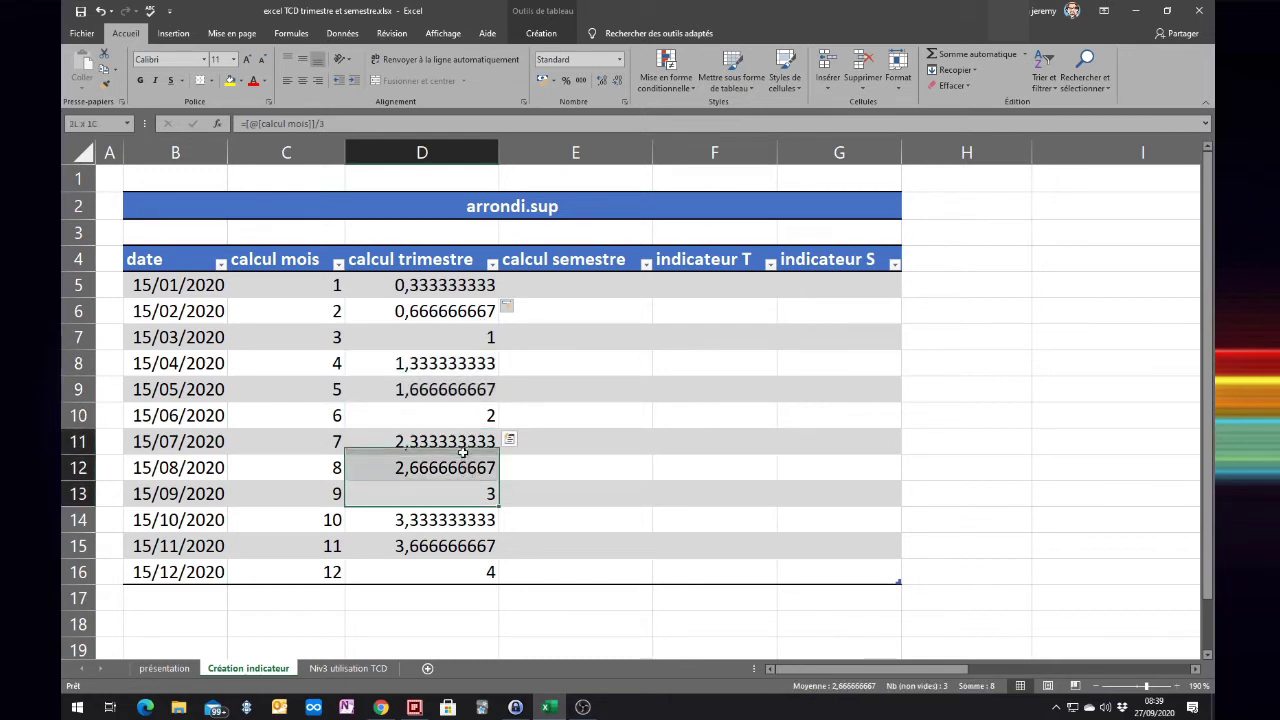
pyautogui.moveTo(467, 480); pyautogui.dragTo(450, 440)
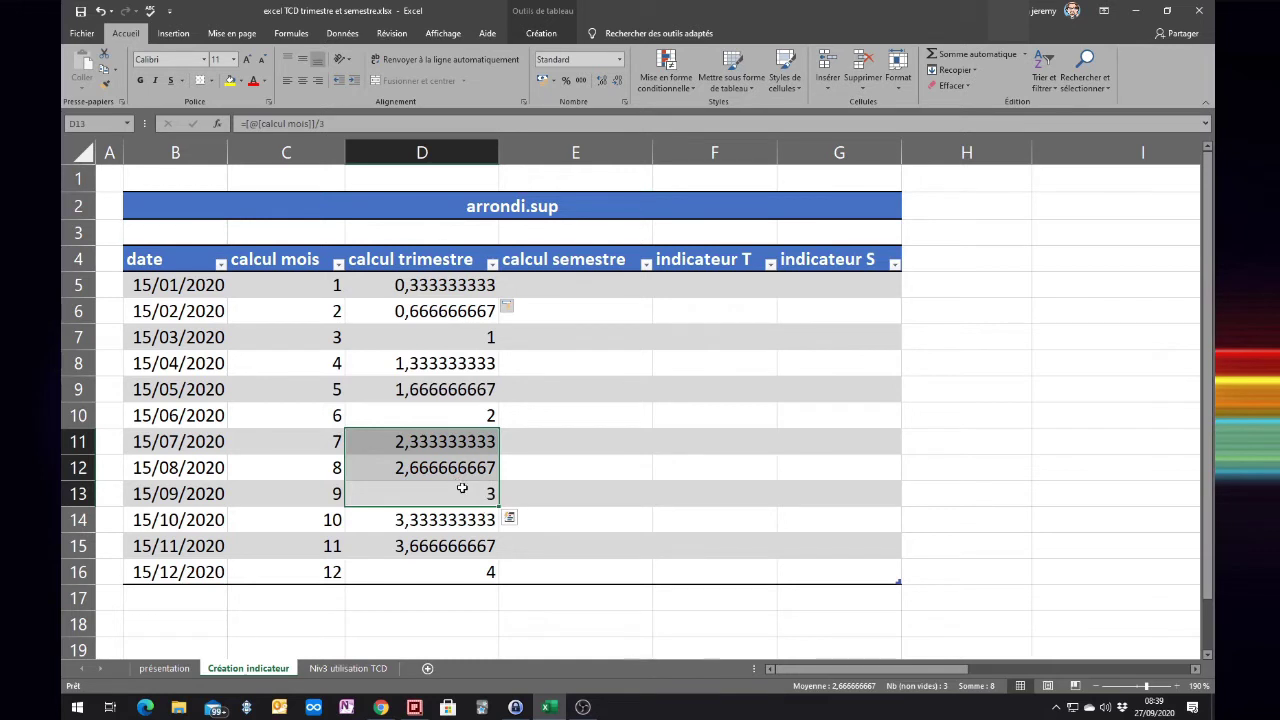
pyautogui.click(447, 574)
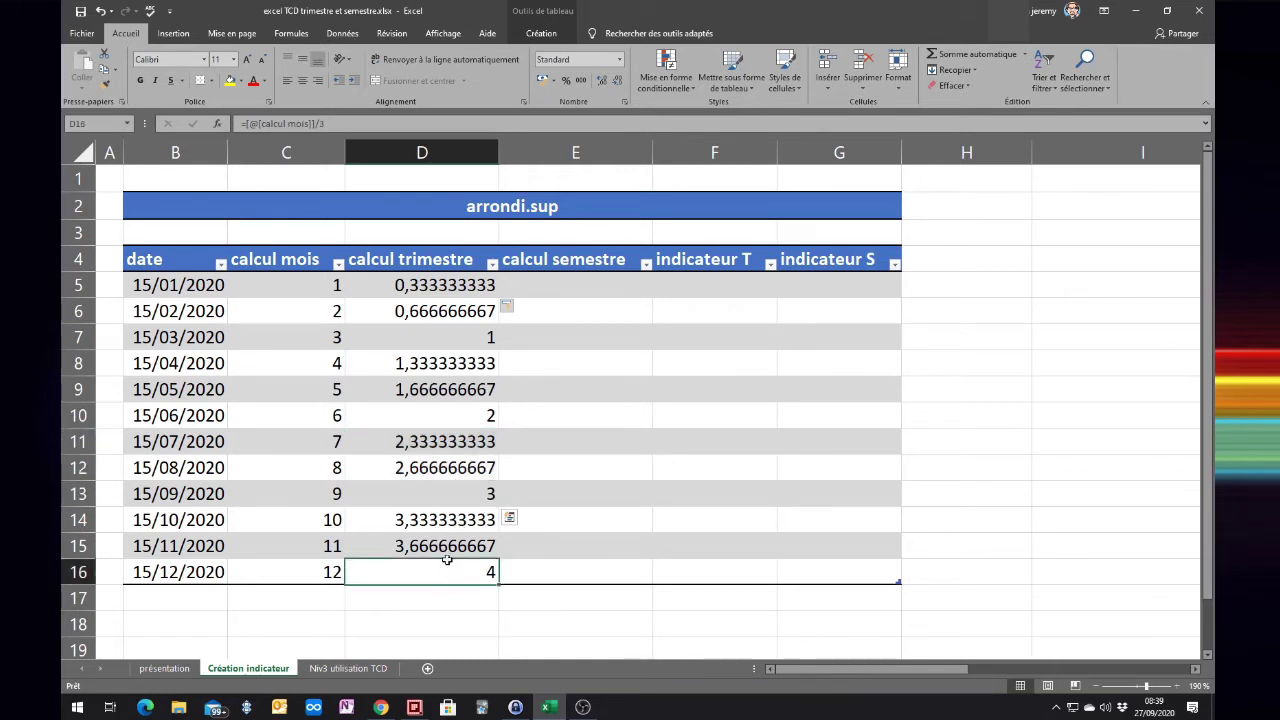
pyautogui.moveTo(444, 564); pyautogui.dragTo(446, 521)
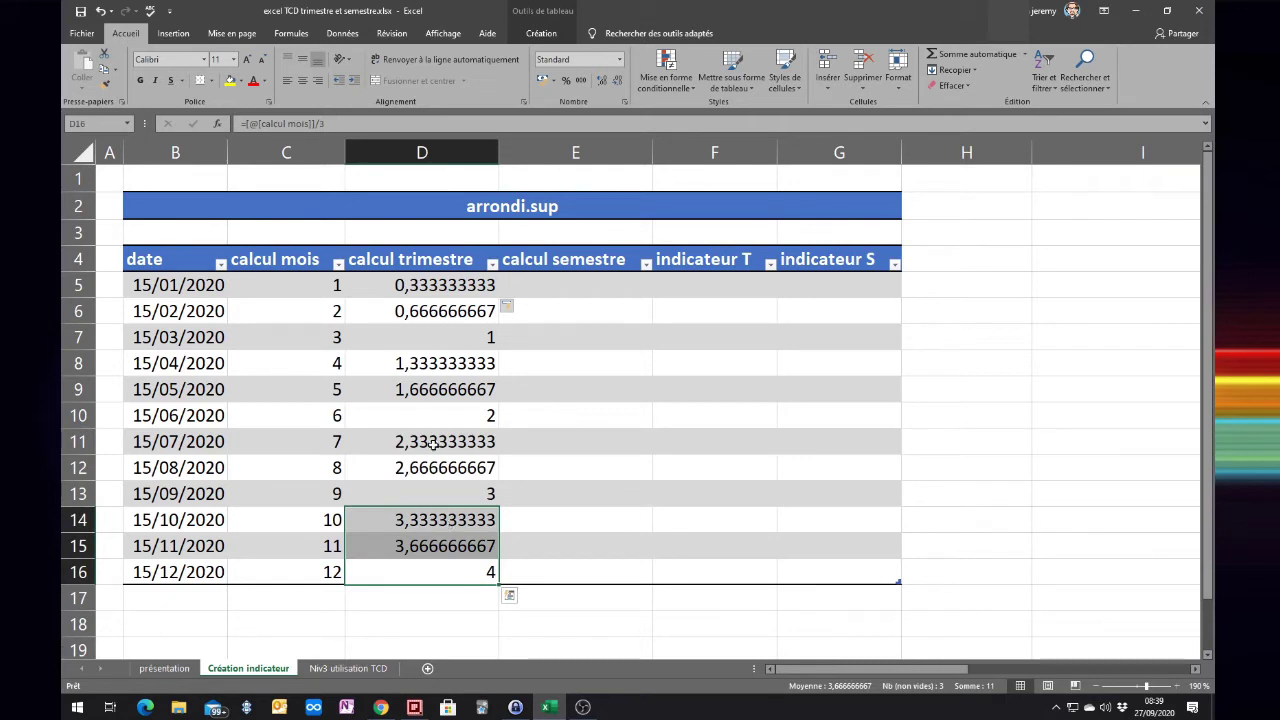
pyautogui.click(428, 287)
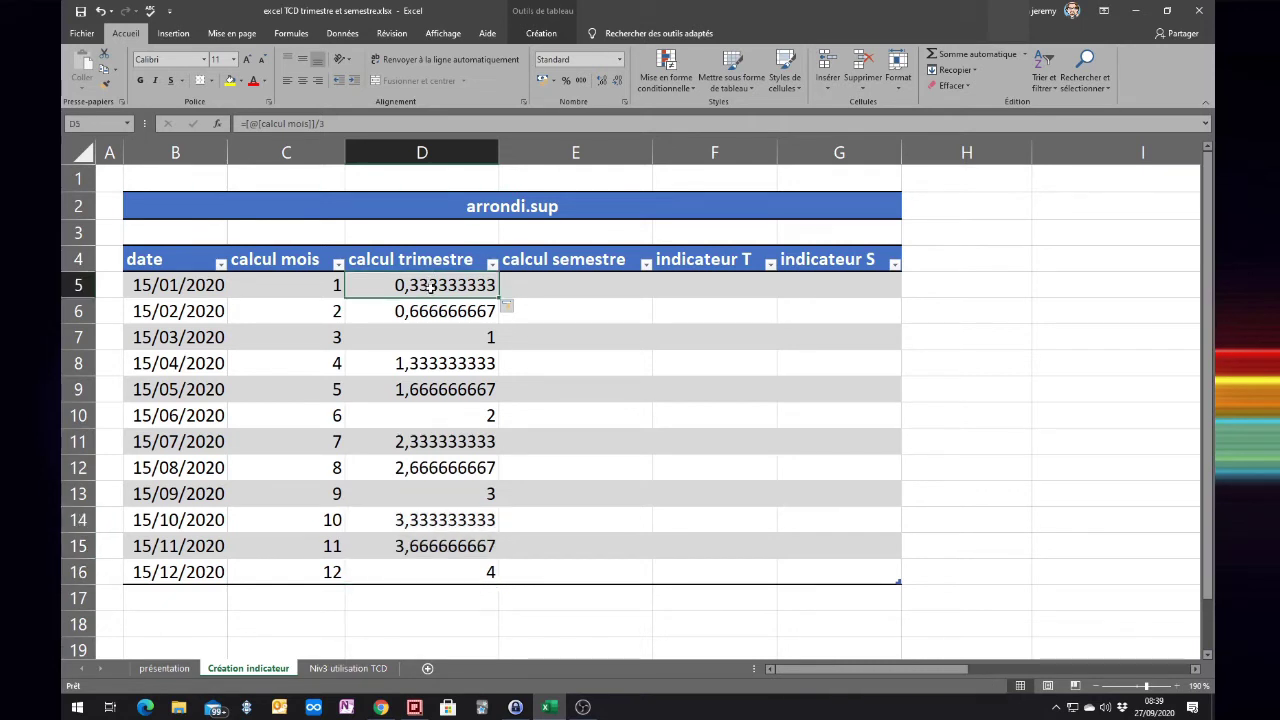
pyautogui.doubleClick(430, 287)
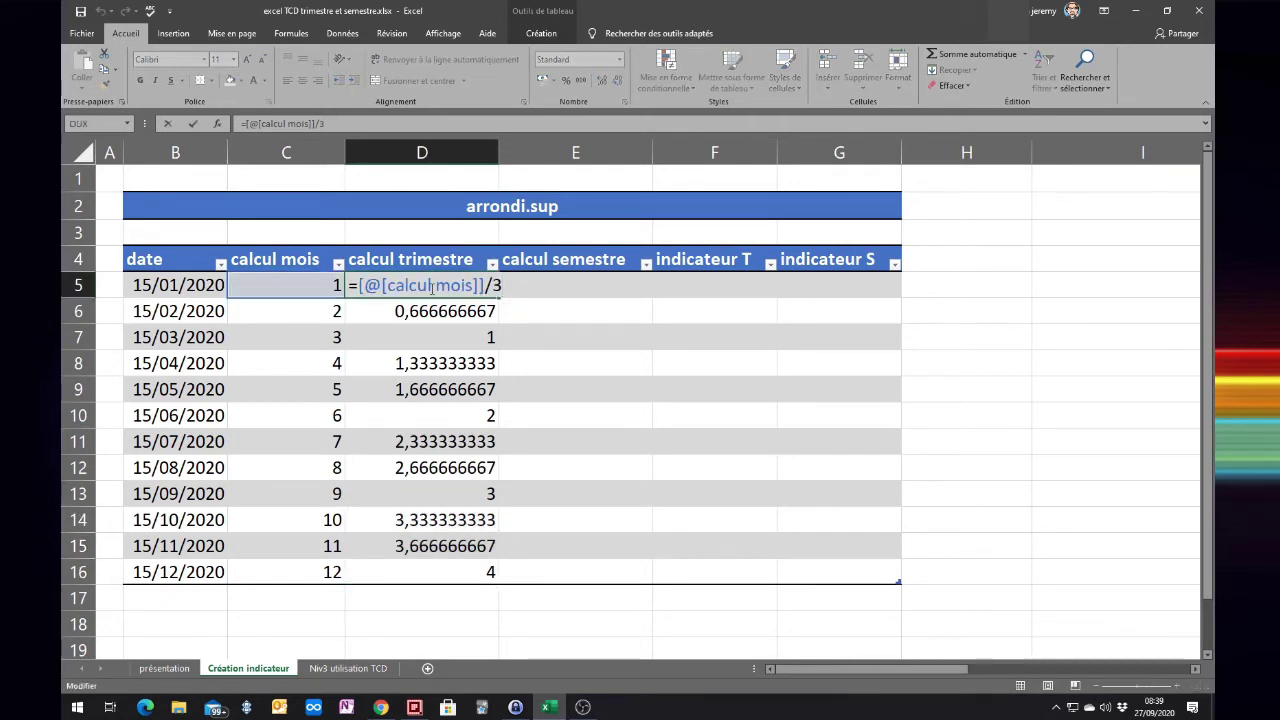
pyautogui.click(360, 286)
pyautogui.write('ar')
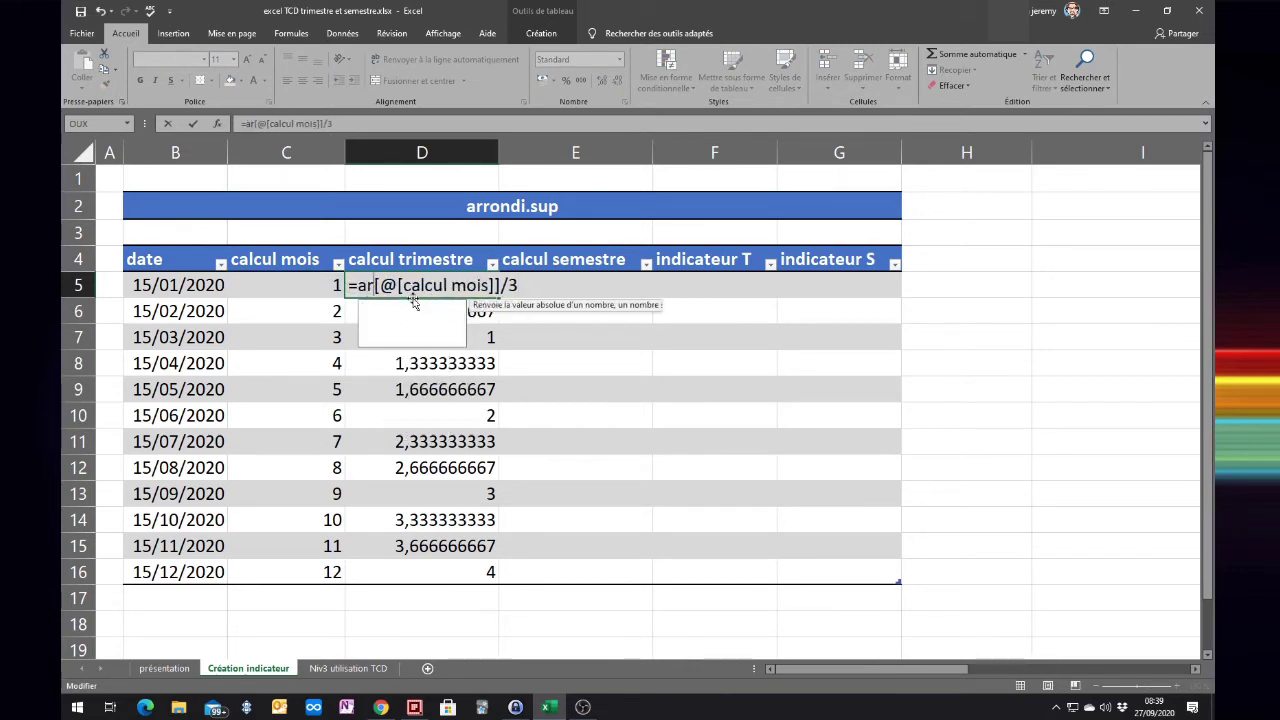
pyautogui.write('rondi.')
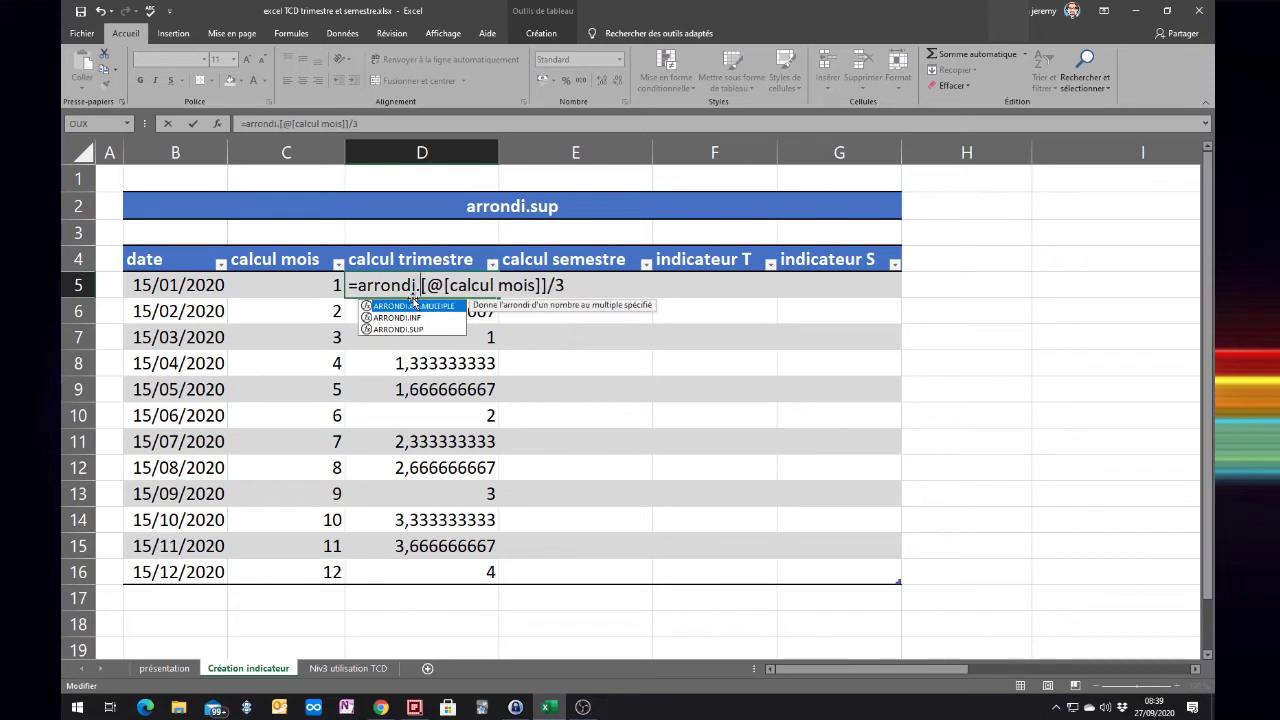
pyautogui.write('sup')
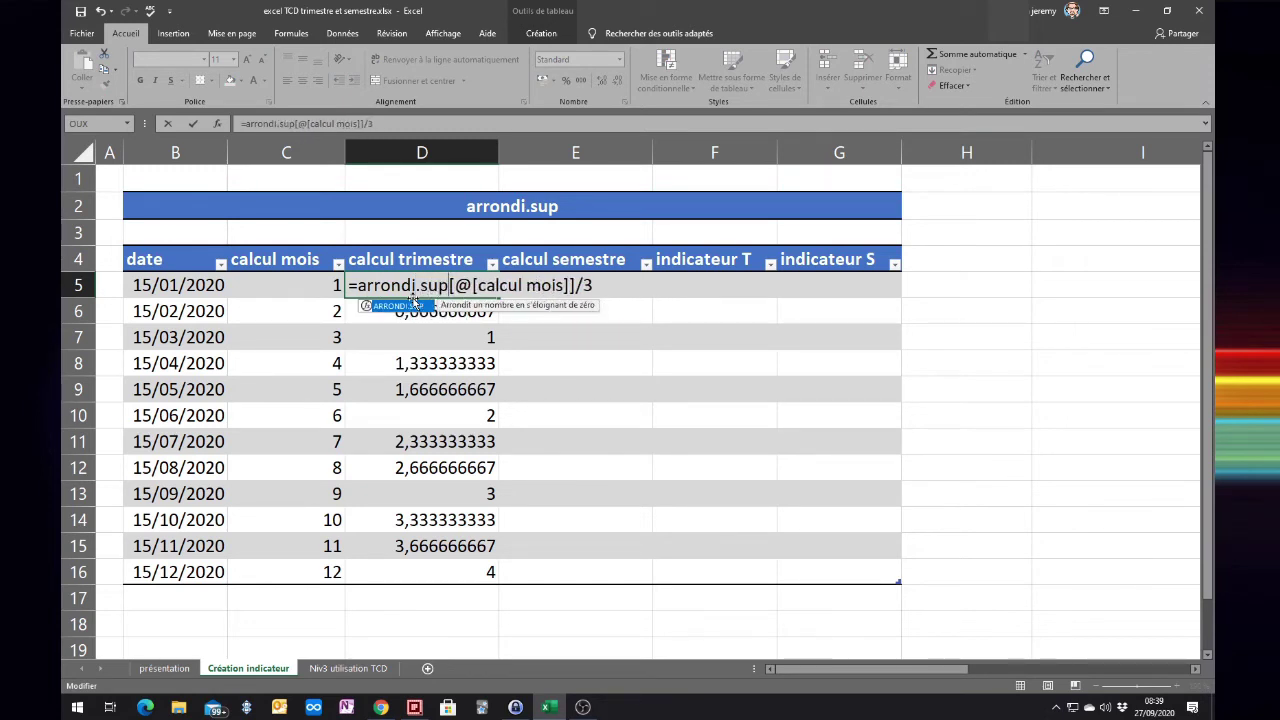
pyautogui.write('(')
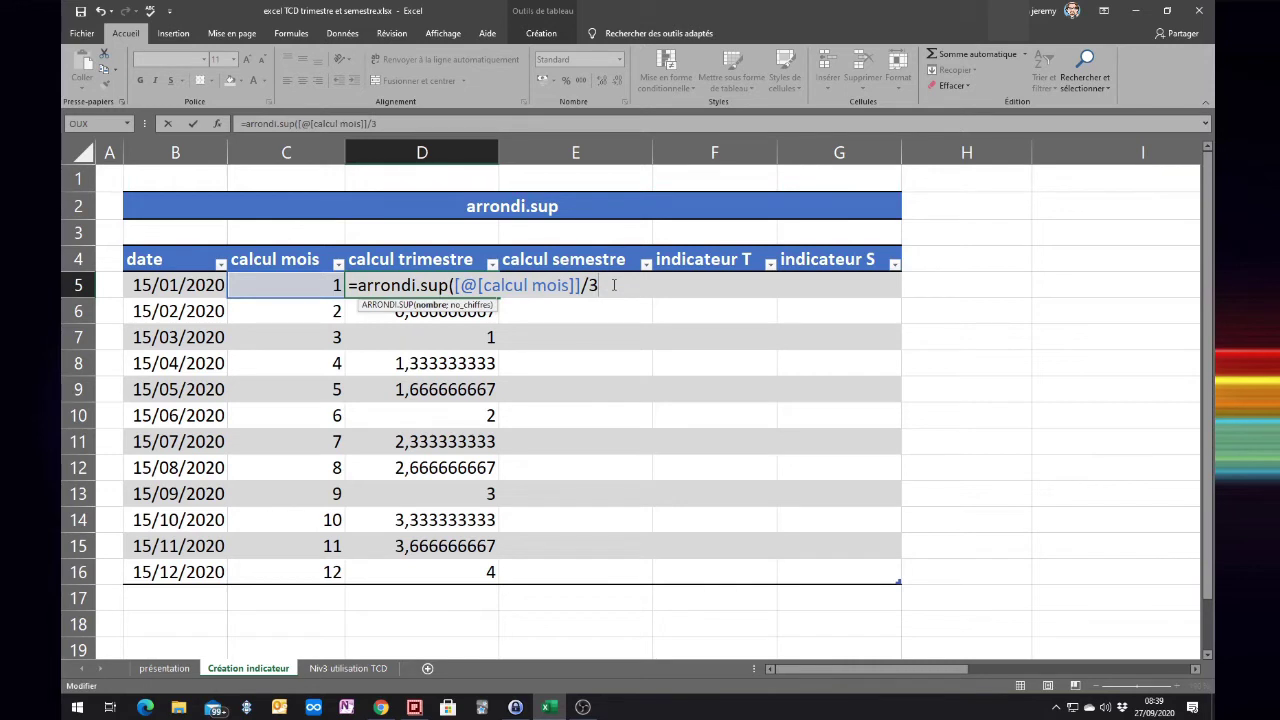
pyautogui.write(';')
pyautogui.write('0')
pyautogui.write(')')
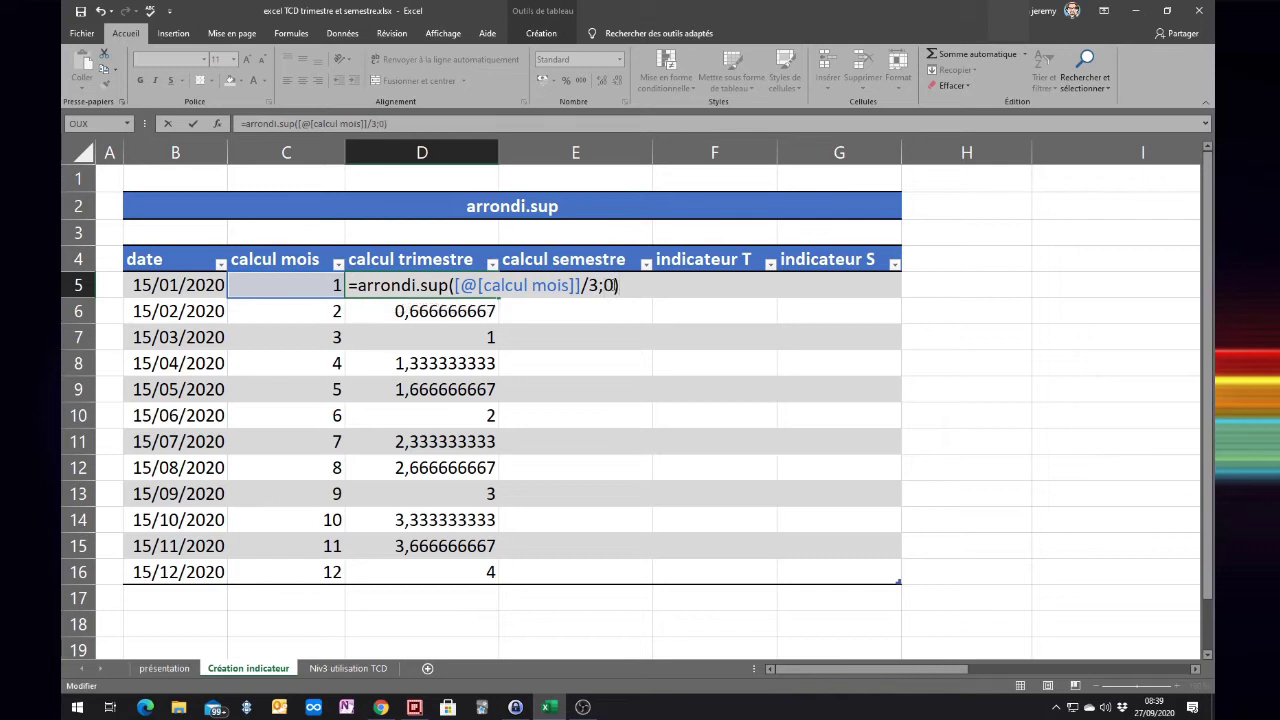
pyautogui.press('Return')
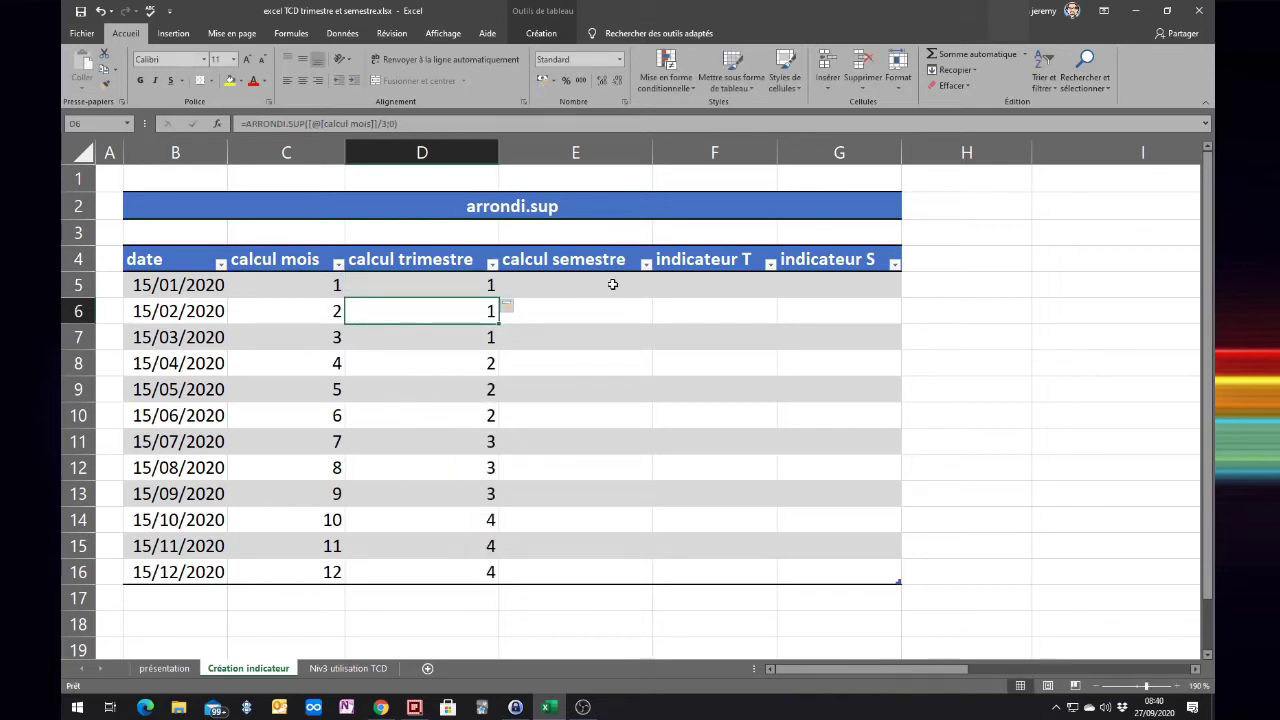
pyautogui.click(162, 287)
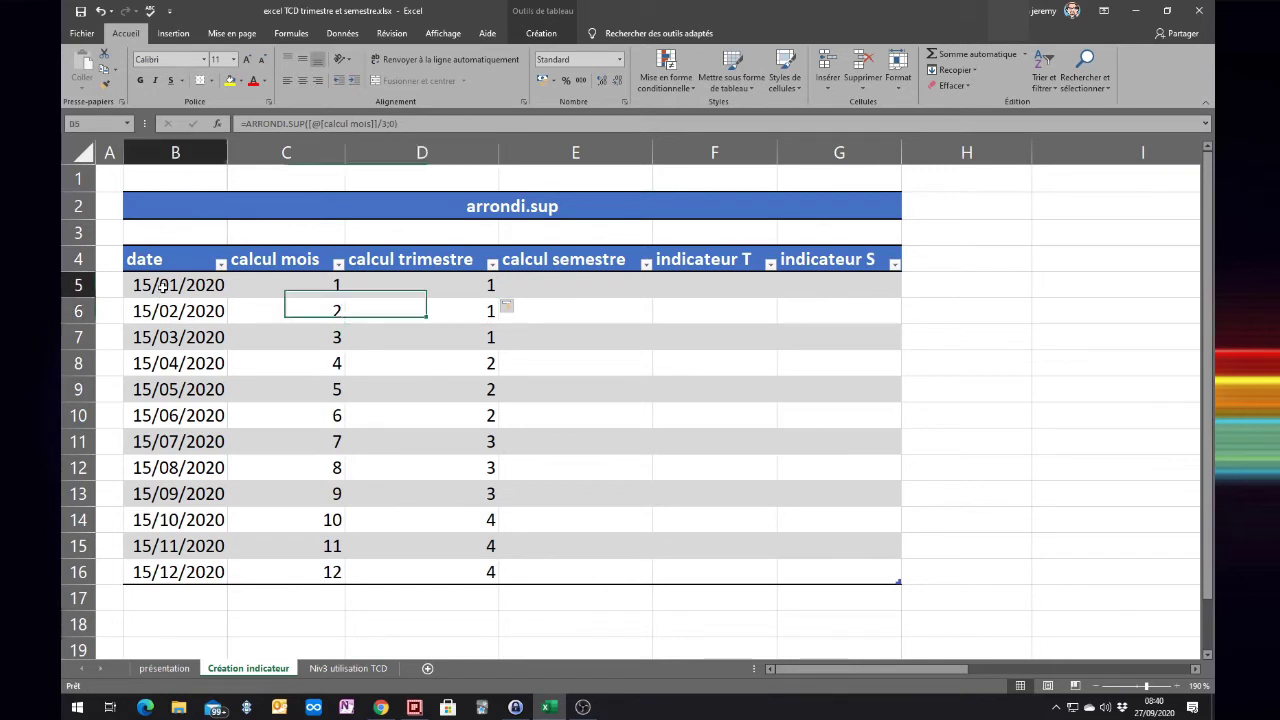
pyautogui.moveTo(162, 287); pyautogui.dragTo(162, 340)
pyautogui.click(431, 286)
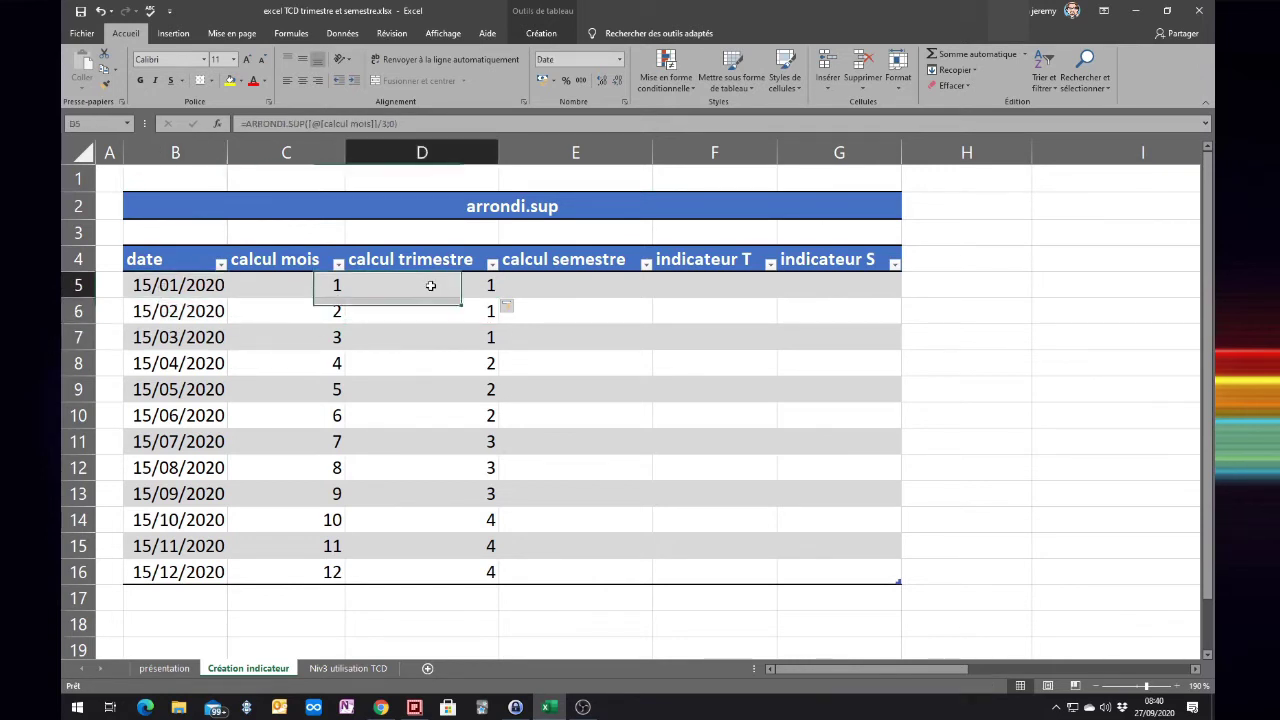
pyautogui.moveTo(431, 286); pyautogui.dragTo(425, 340)
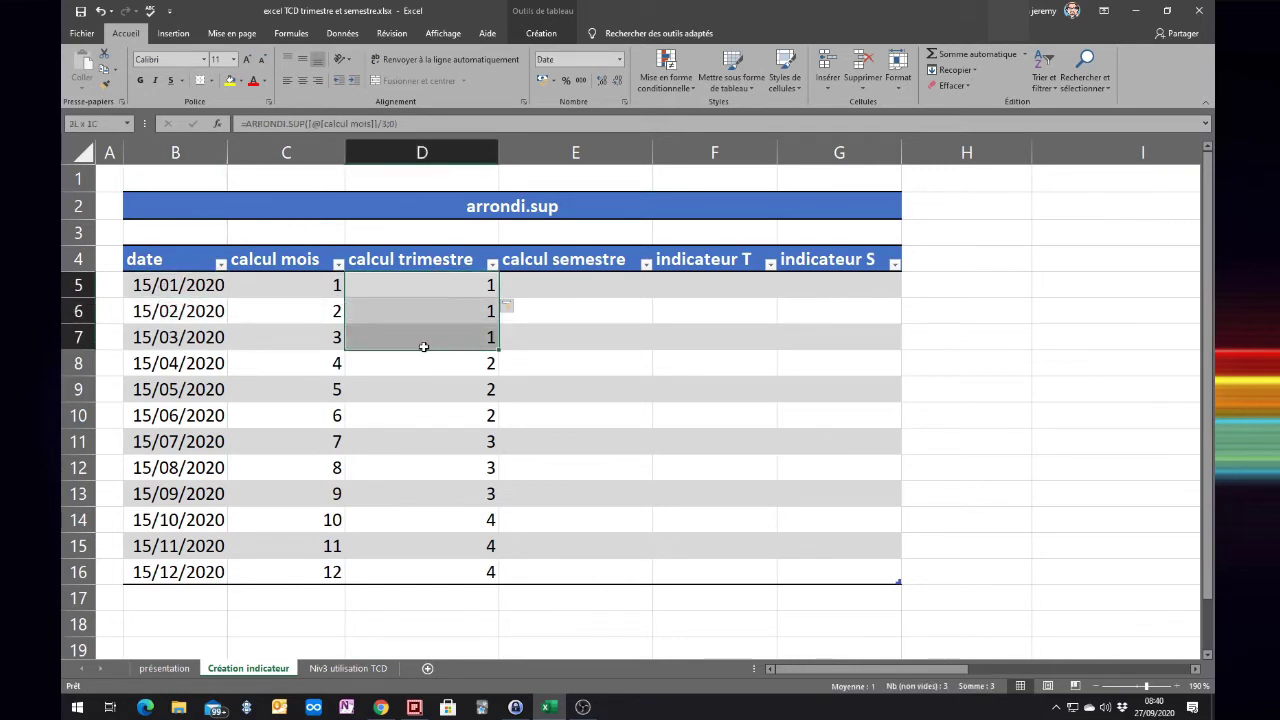
pyautogui.click(193, 367)
pyautogui.moveTo(193, 367); pyautogui.dragTo(190, 415)
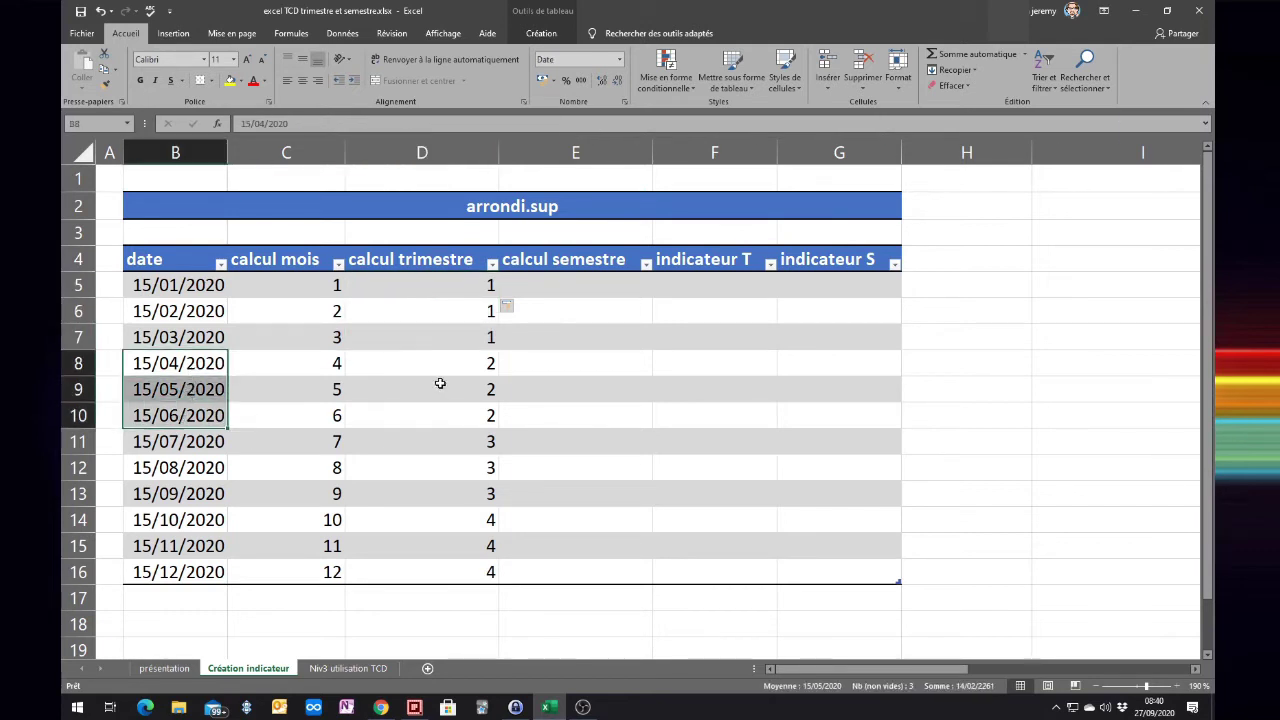
pyautogui.moveTo(423, 363); pyautogui.dragTo(424, 419)
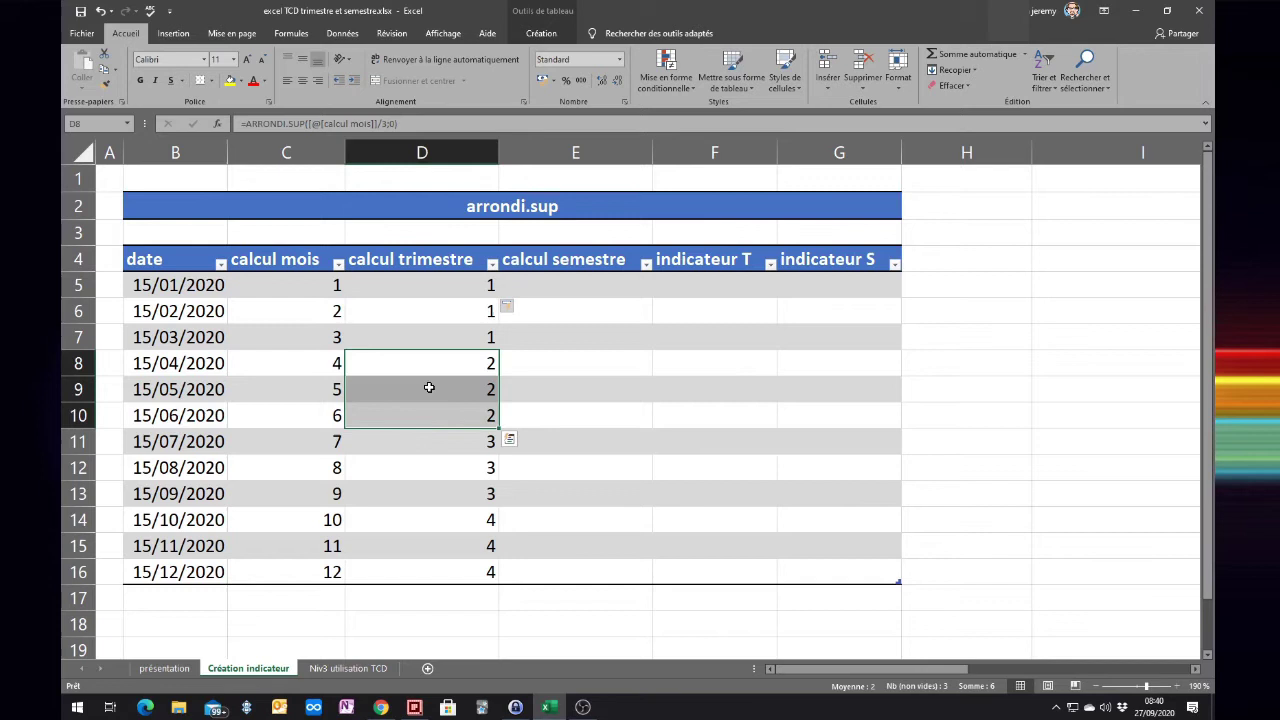
pyautogui.click(422, 290)
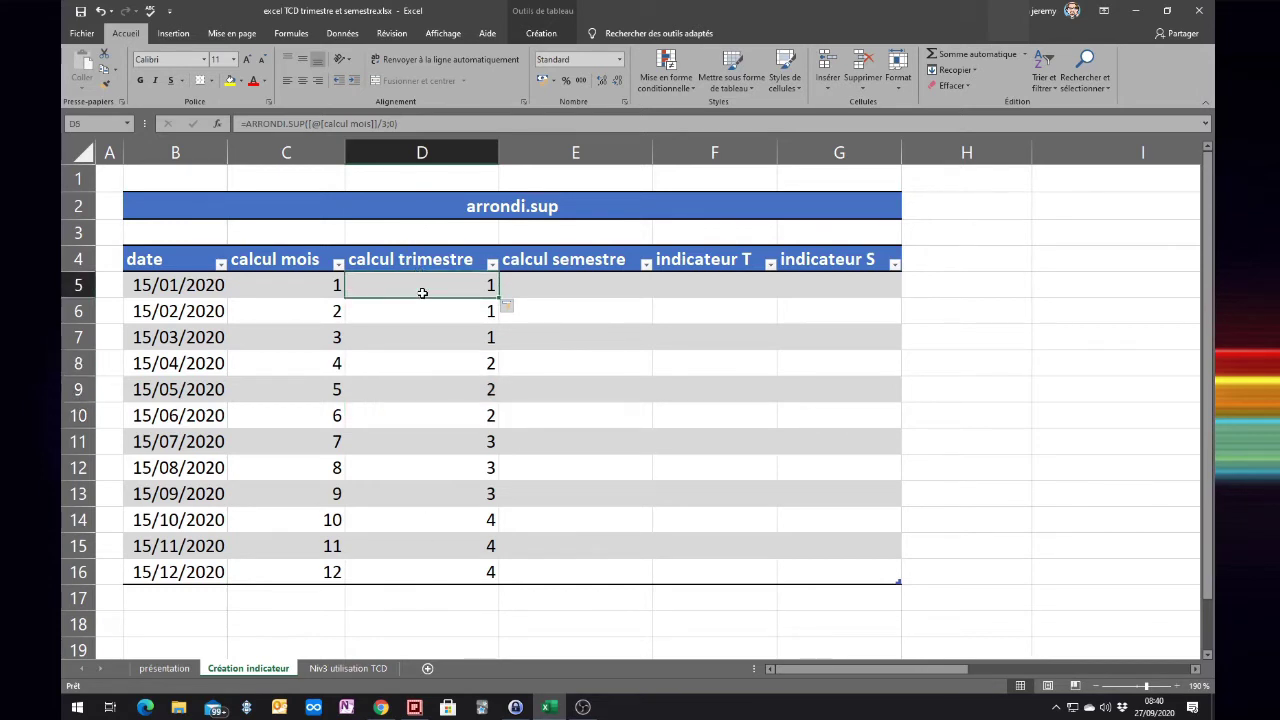
pyautogui.doubleClick(422, 292)
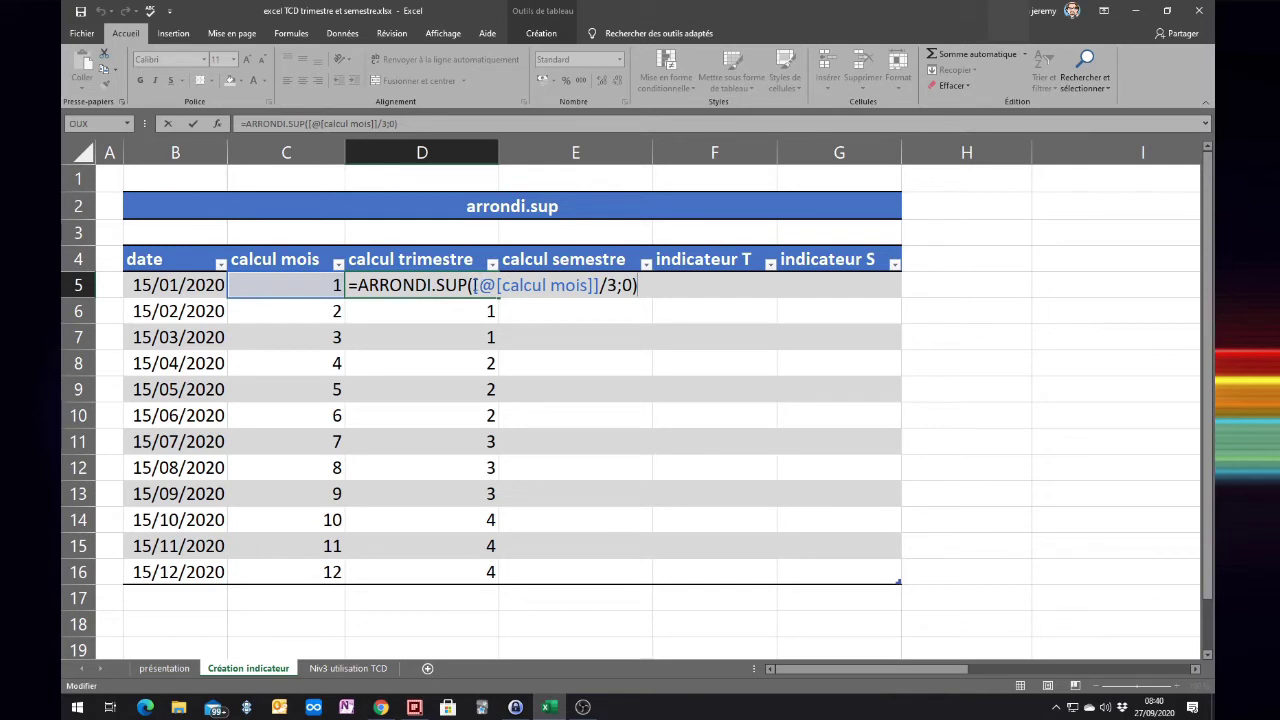
pyautogui.click(603, 285)
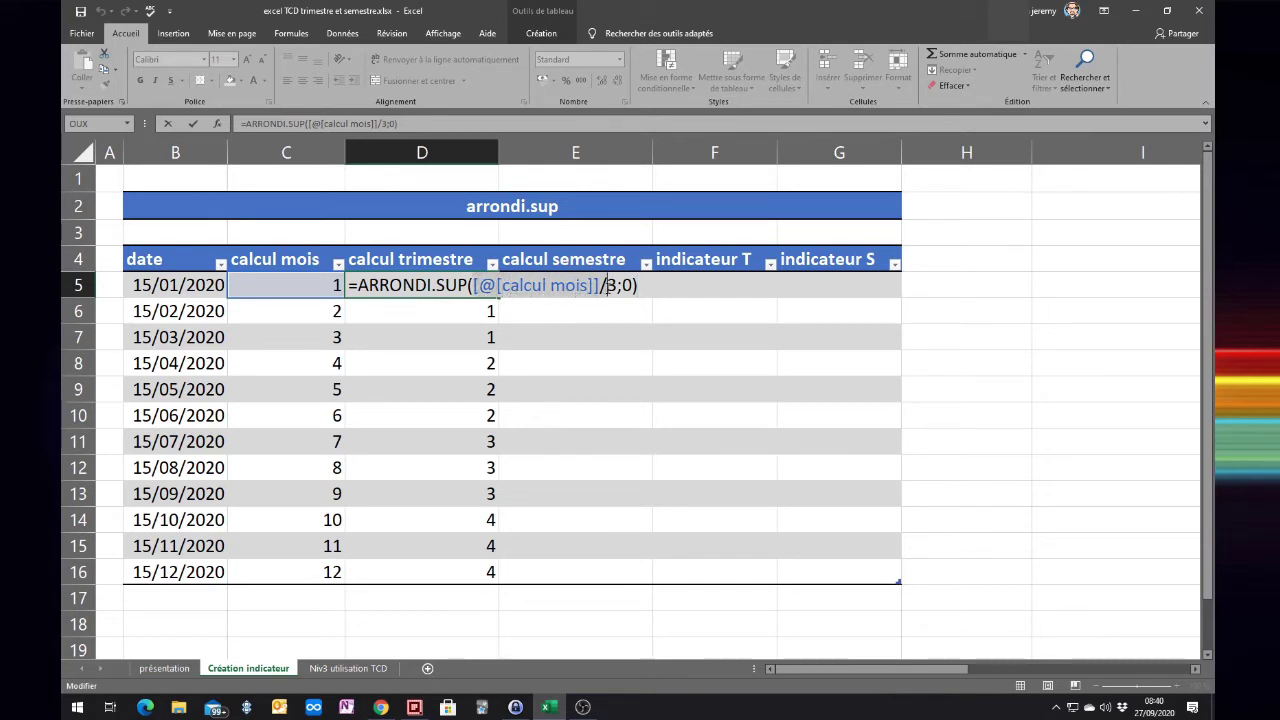
pyautogui.click(528, 288)
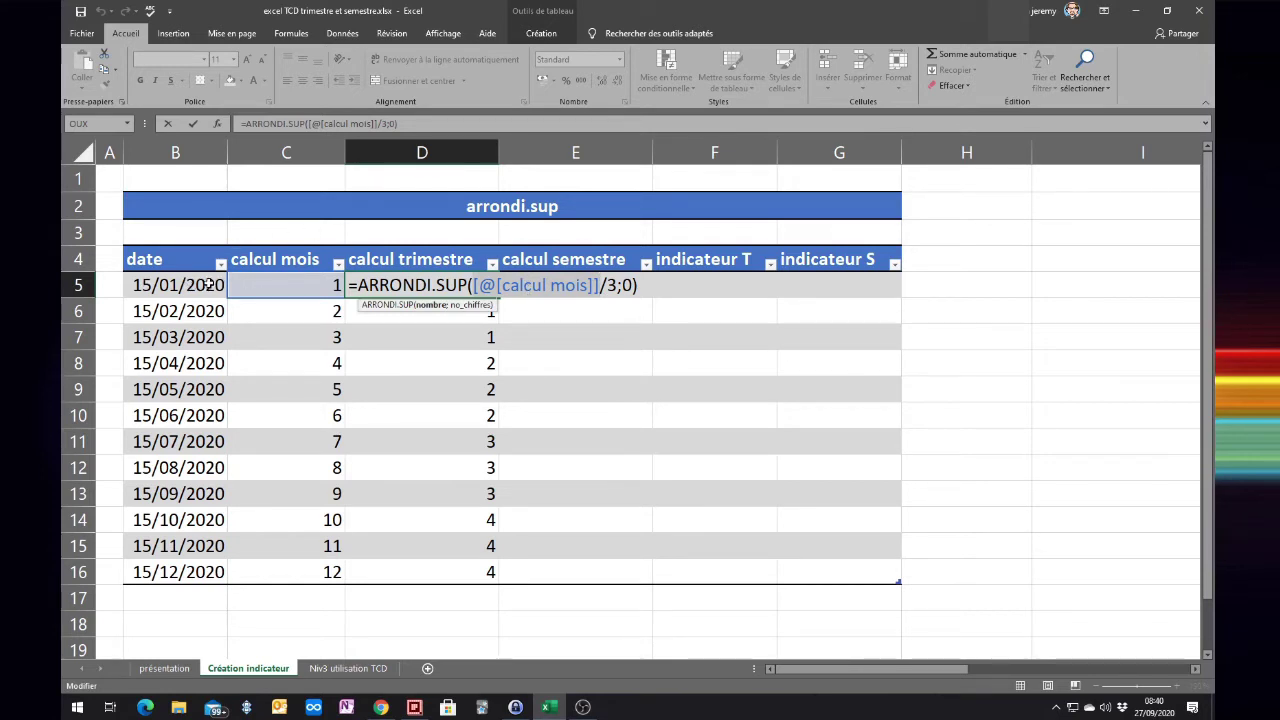
pyautogui.press('BackSpace')
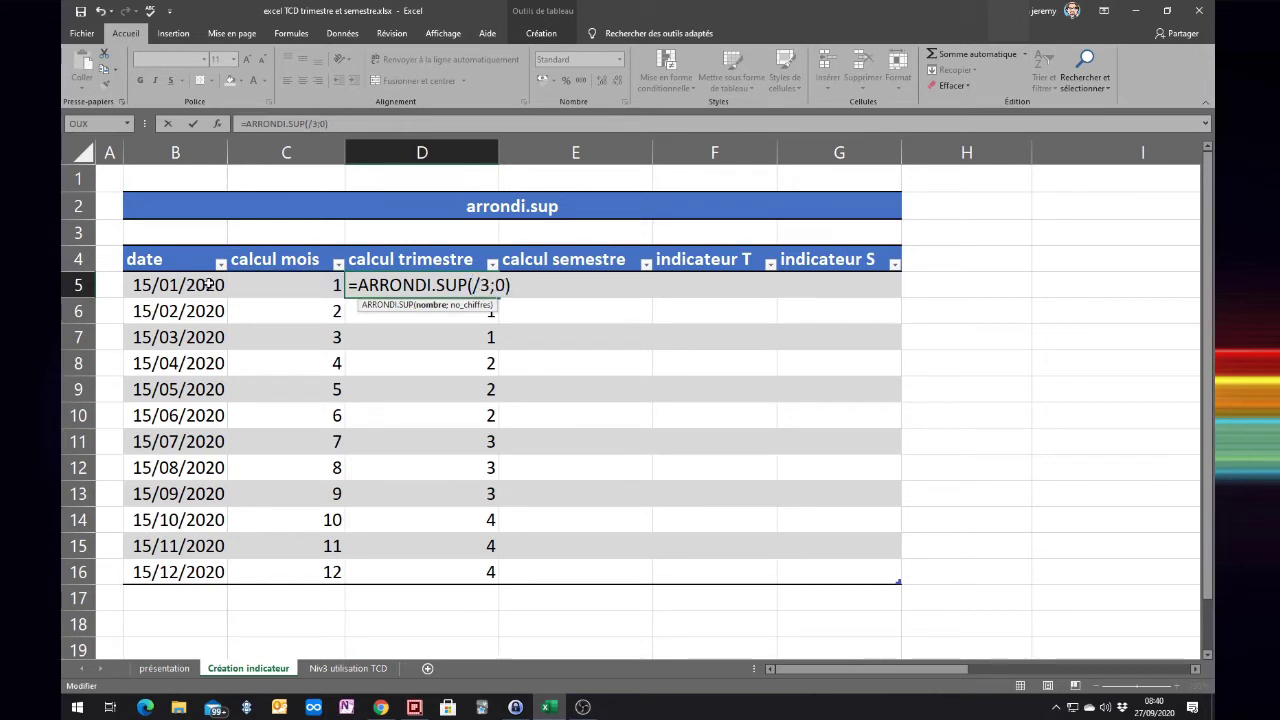
pyautogui.write('mo')
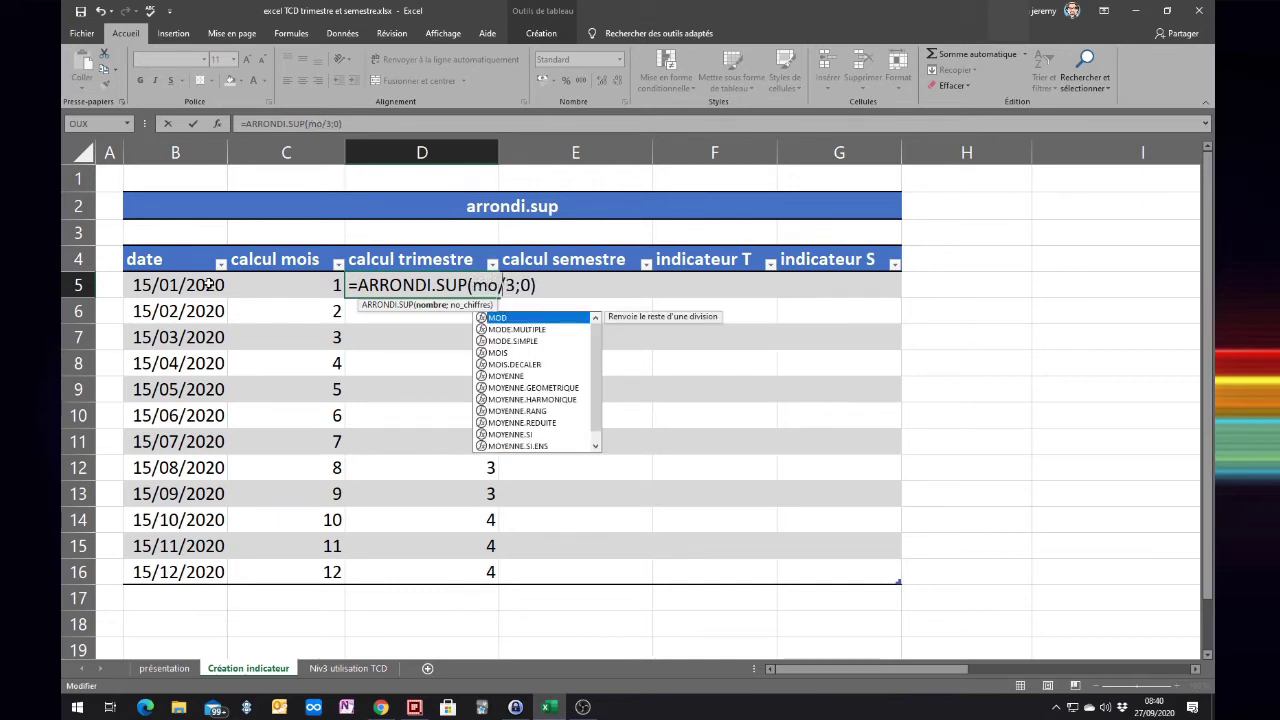
pyautogui.write('is(')
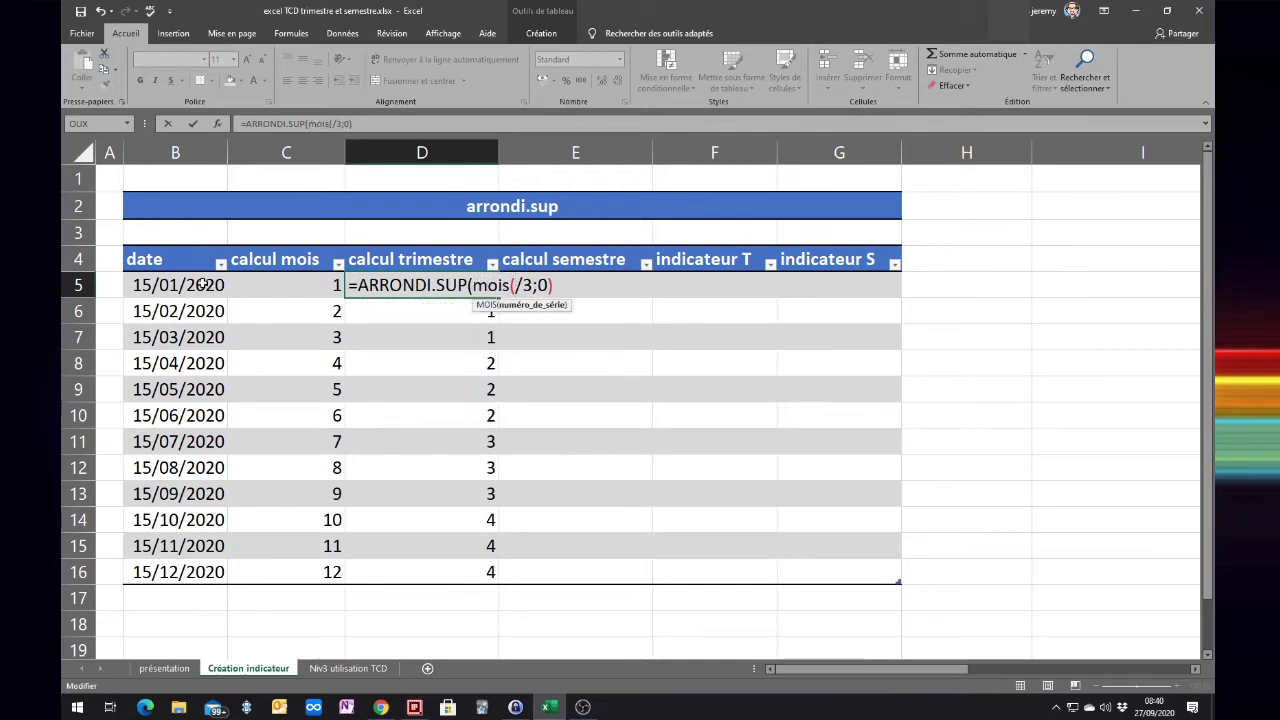
pyautogui.click(163, 279)
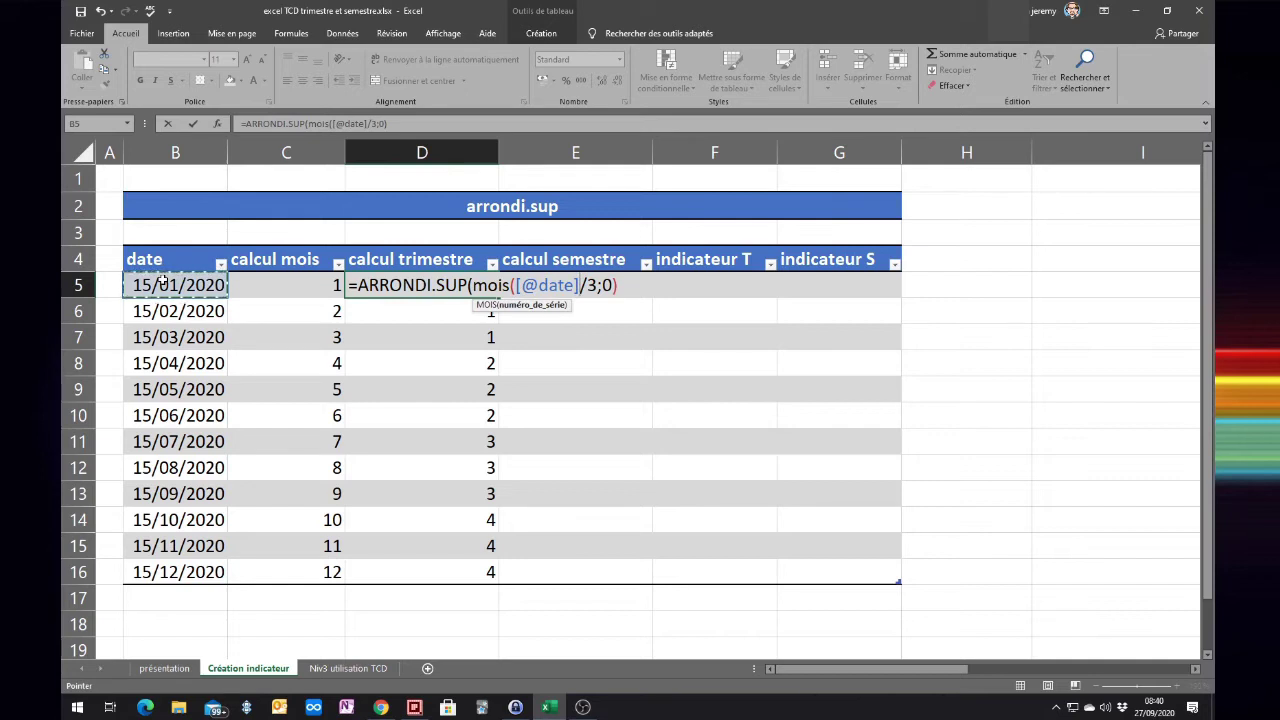
pyautogui.write(')')
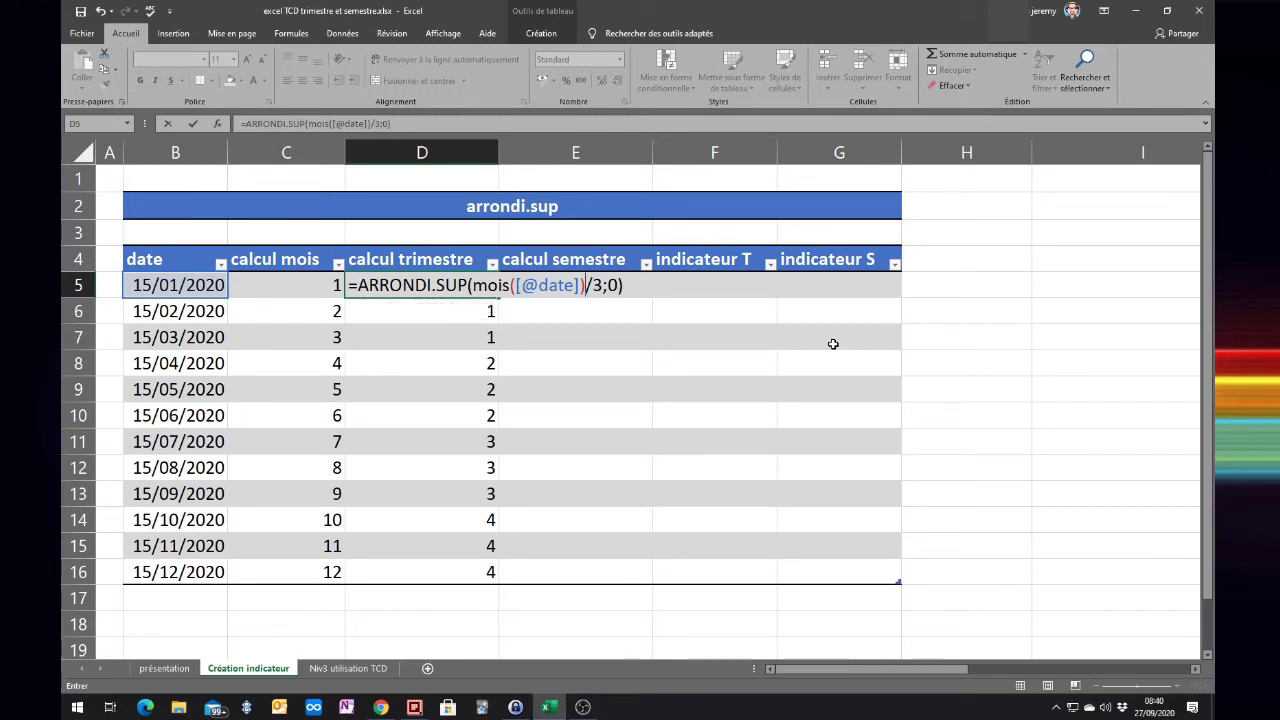
pyautogui.press('Return')
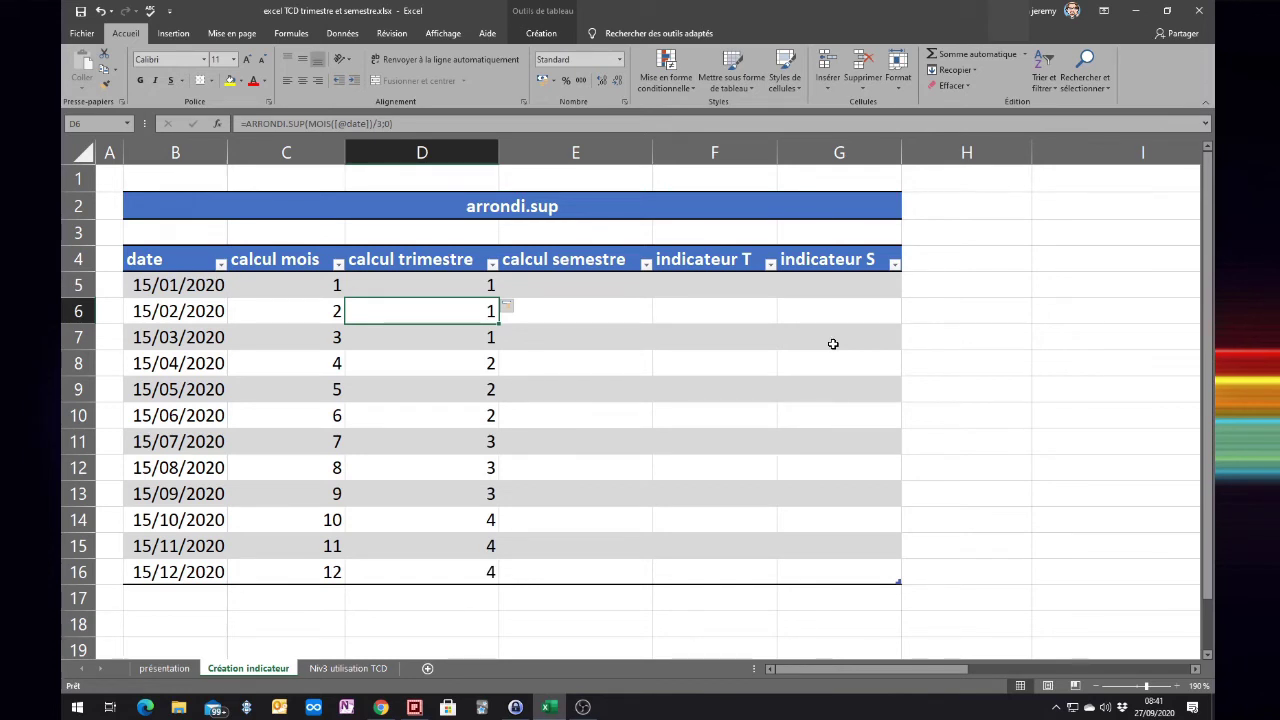
pyautogui.click(288, 291)
pyautogui.moveTo(288, 291); pyautogui.dragTo(277, 591)
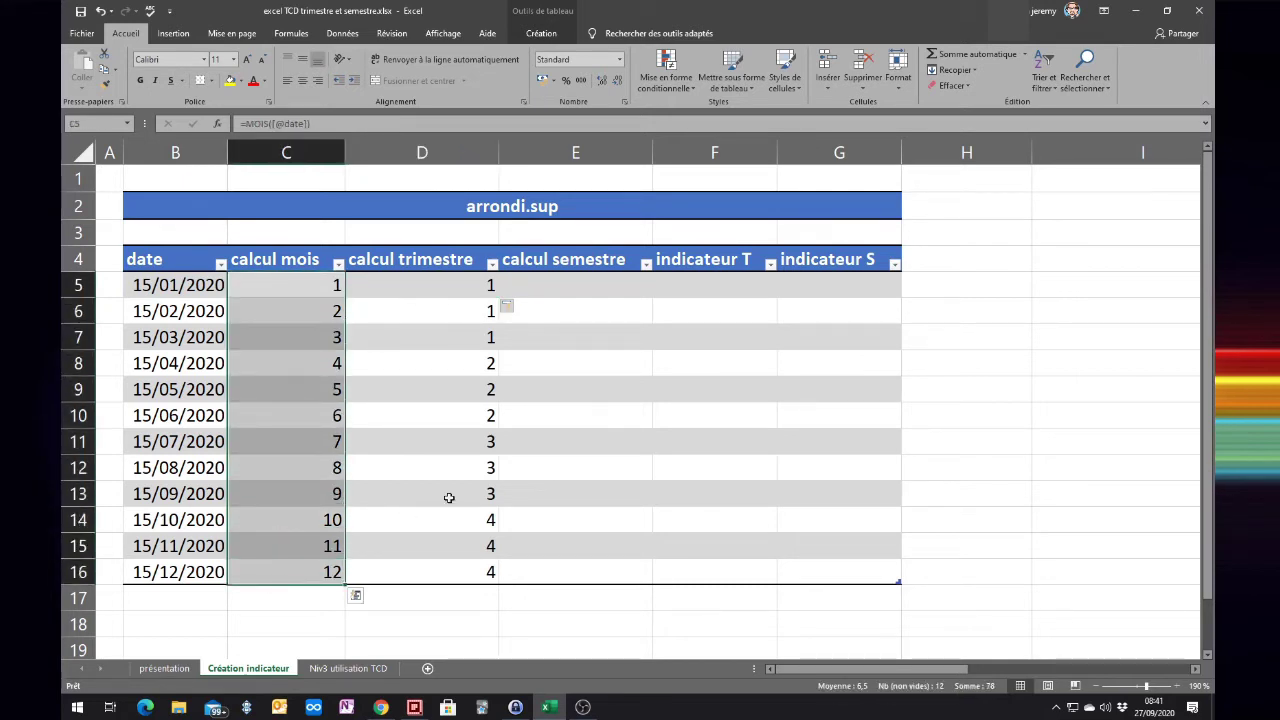
pyautogui.click(551, 289)
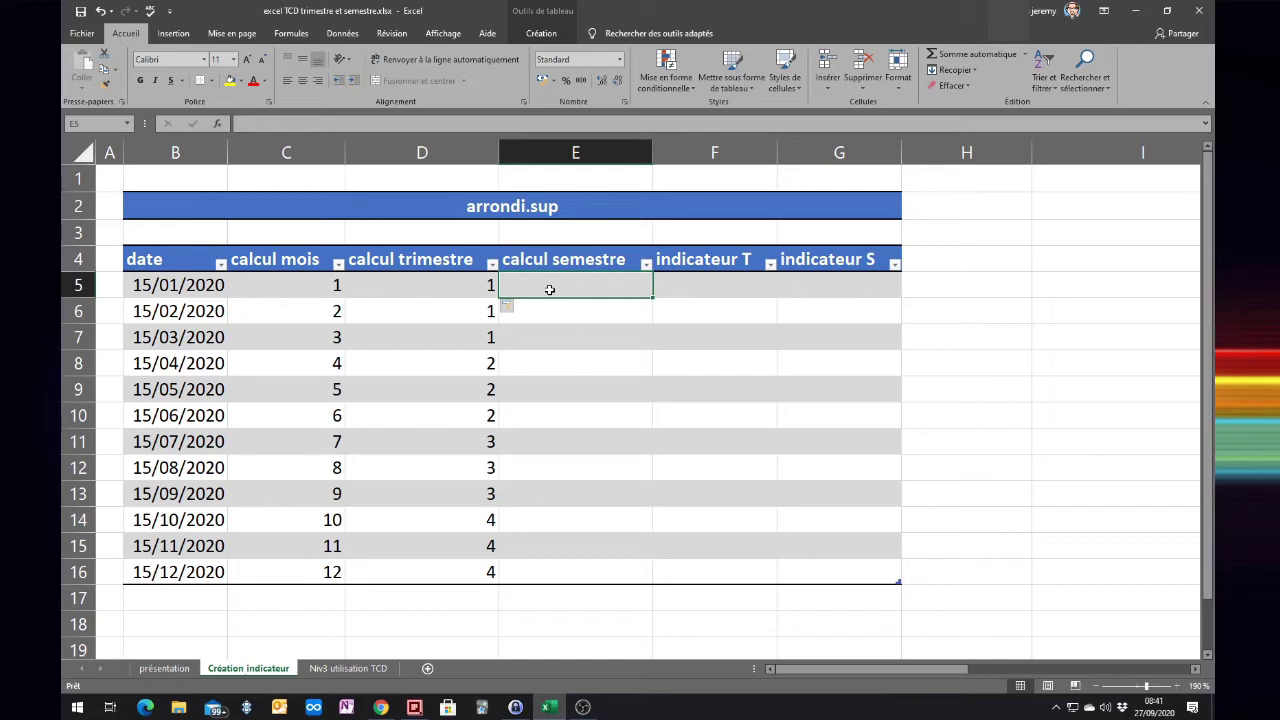
# Enter =[@[calcul mois]]/6 in E5, then compare months 1–6 and 7–12 with their semester values.
pyautogui.write('=')
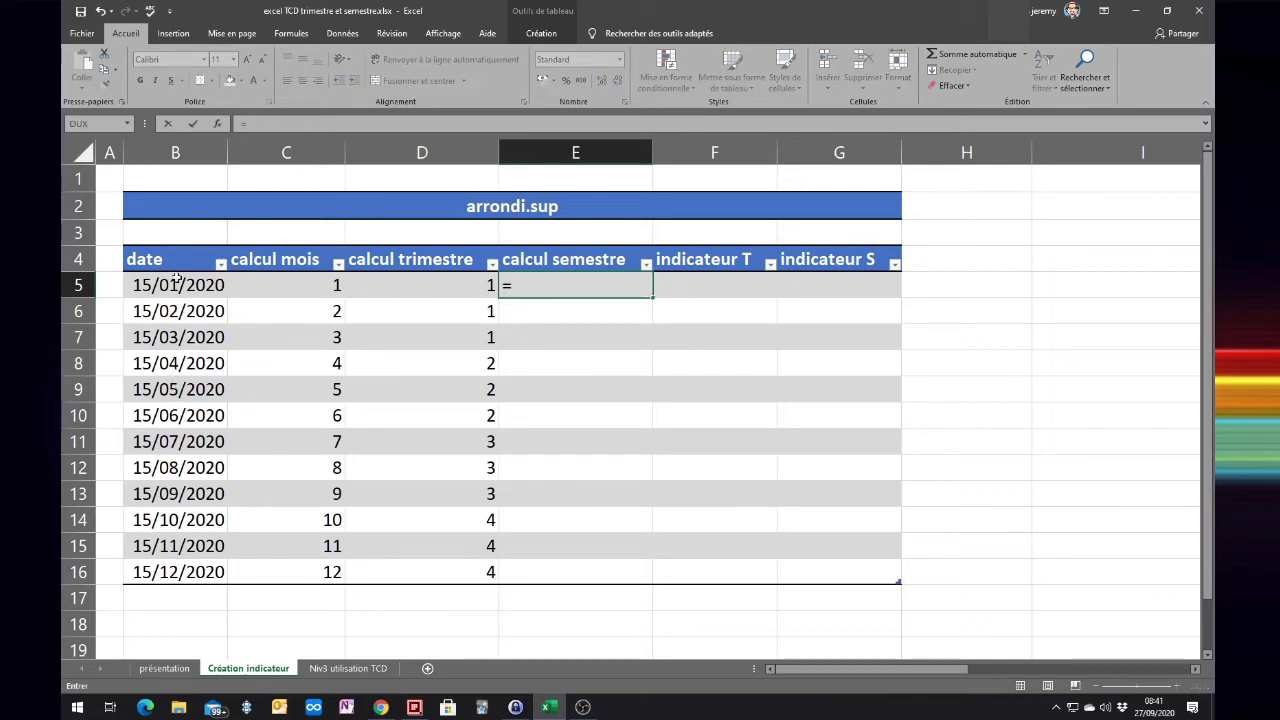
pyautogui.click(255, 287)
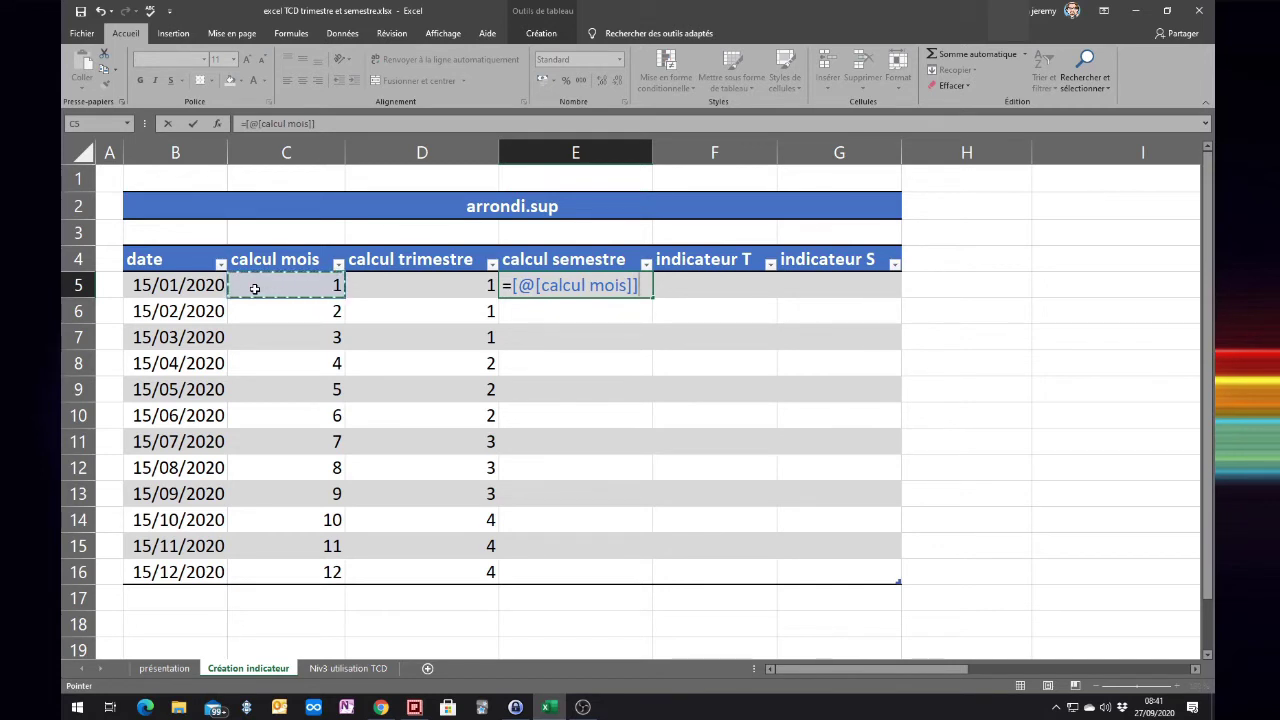
pyautogui.write('/')
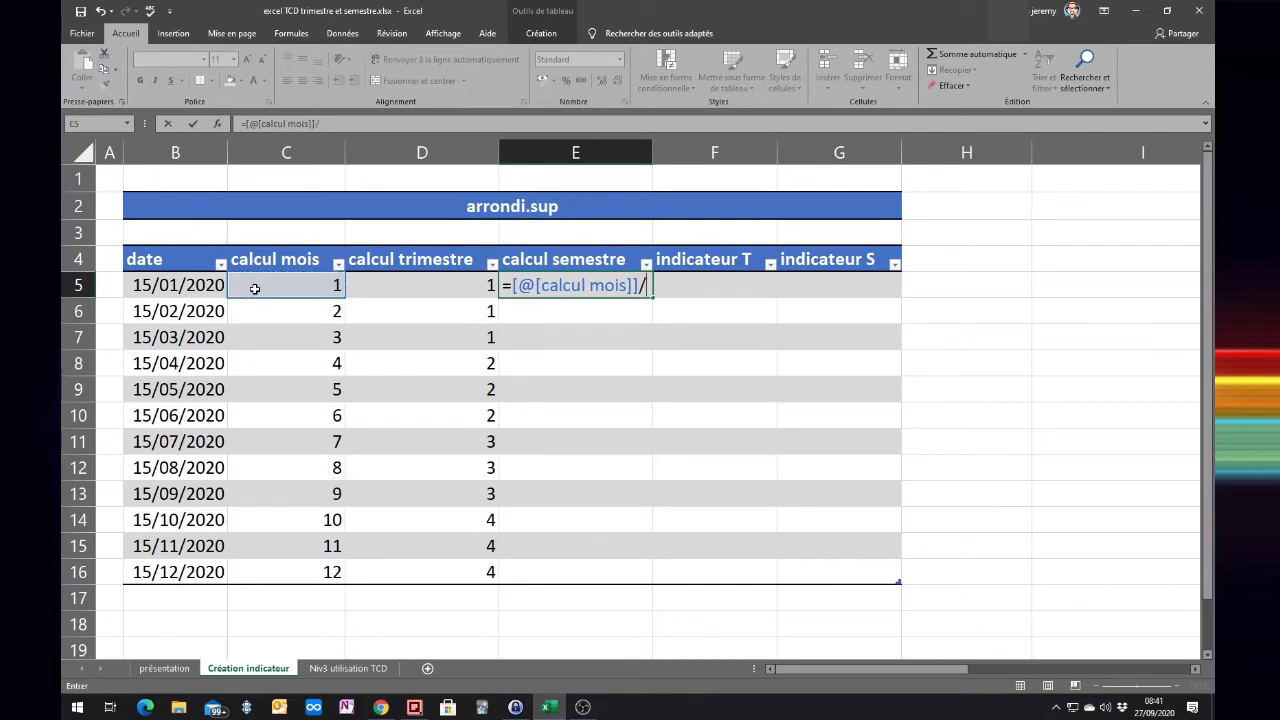
pyautogui.write('6')
pyautogui.press('Return')
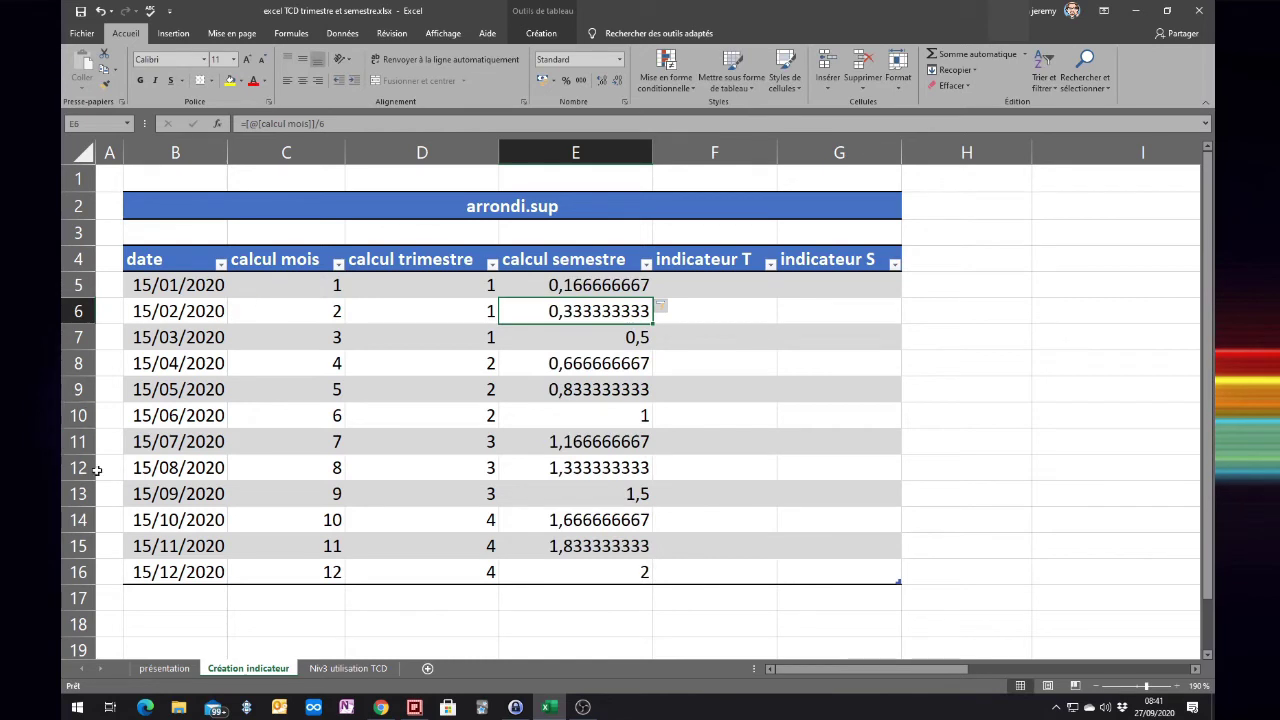
pyautogui.moveTo(329, 412); pyautogui.dragTo(306, 280)
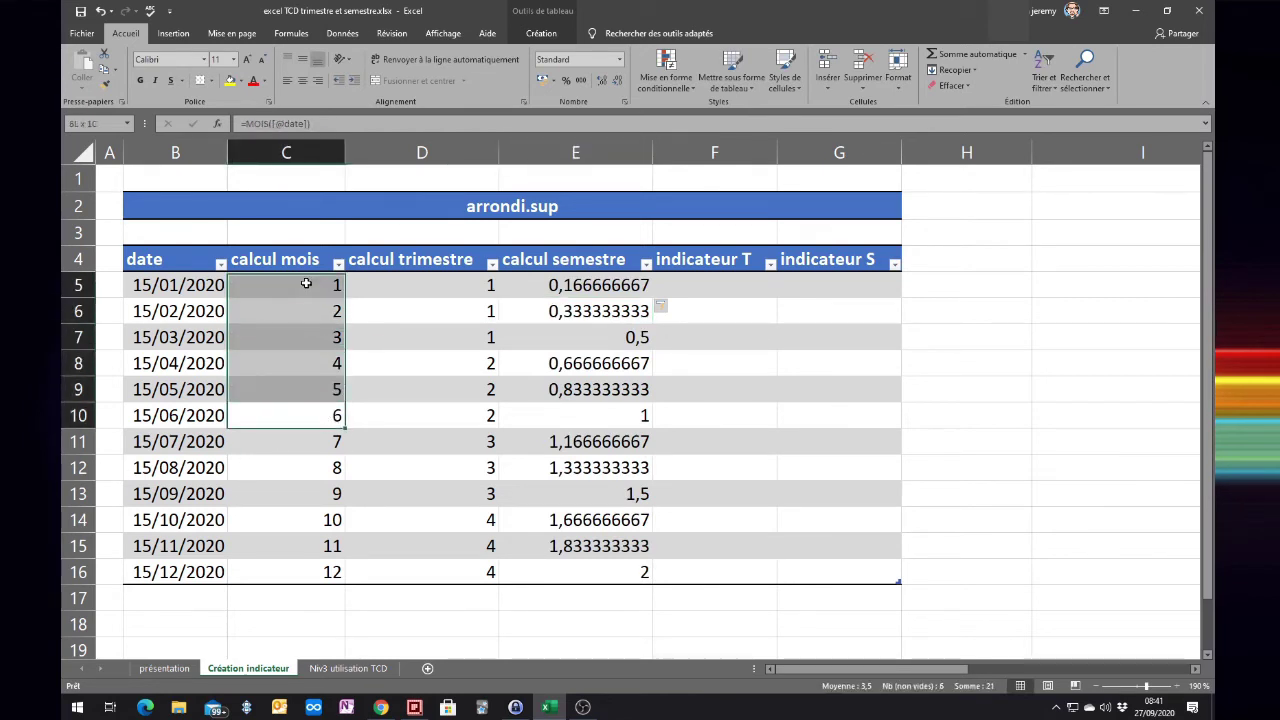
pyautogui.moveTo(616, 412); pyautogui.dragTo(600, 285)
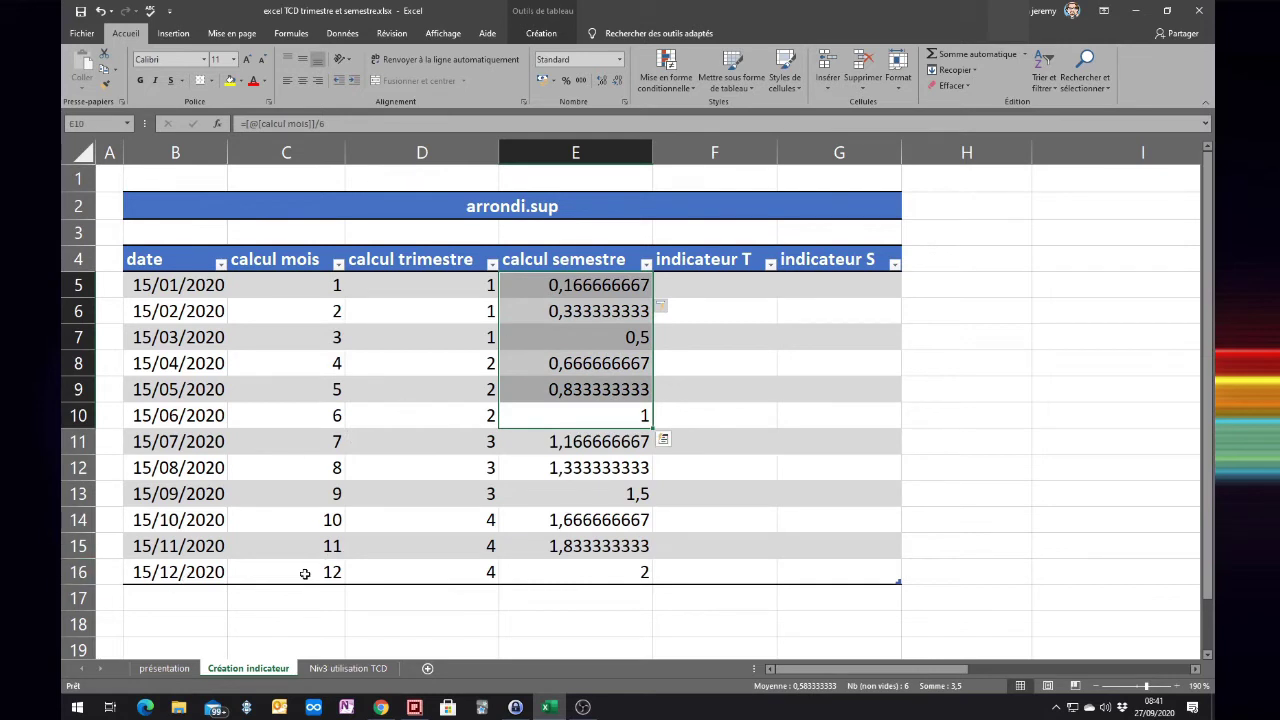
pyautogui.moveTo(302, 574); pyautogui.dragTo(298, 430)
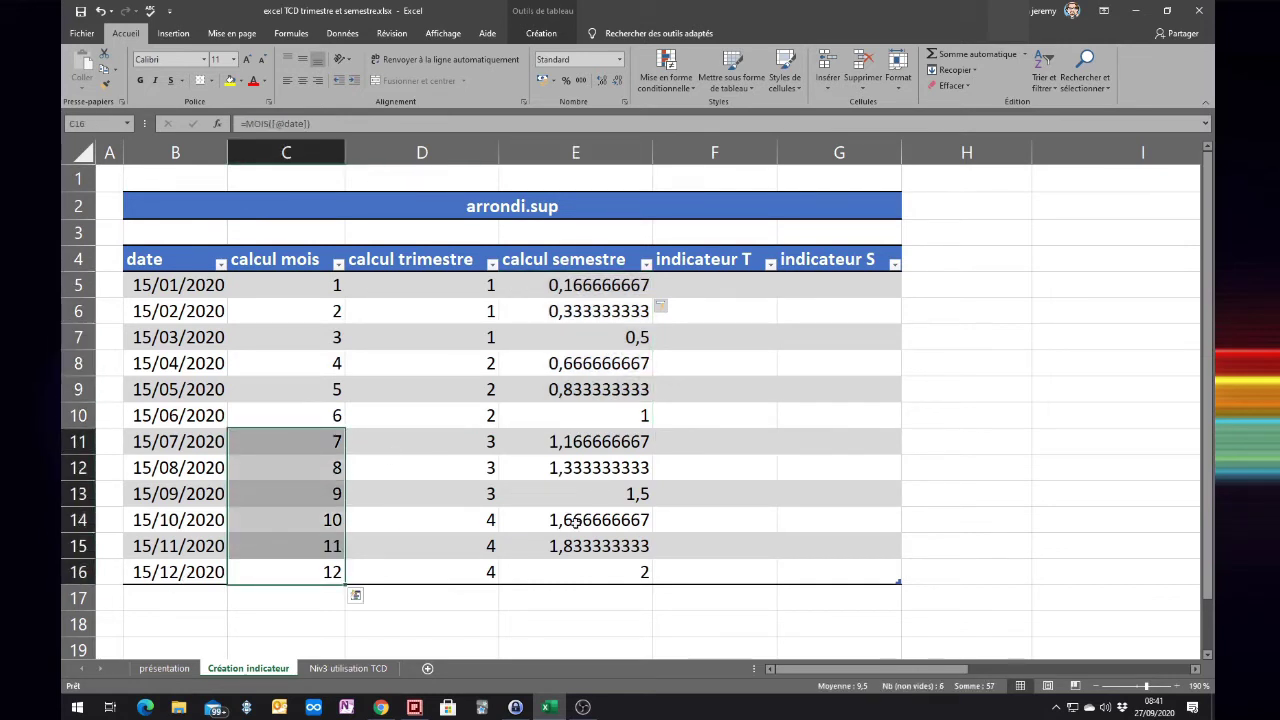
pyautogui.moveTo(612, 575); pyautogui.dragTo(573, 448)
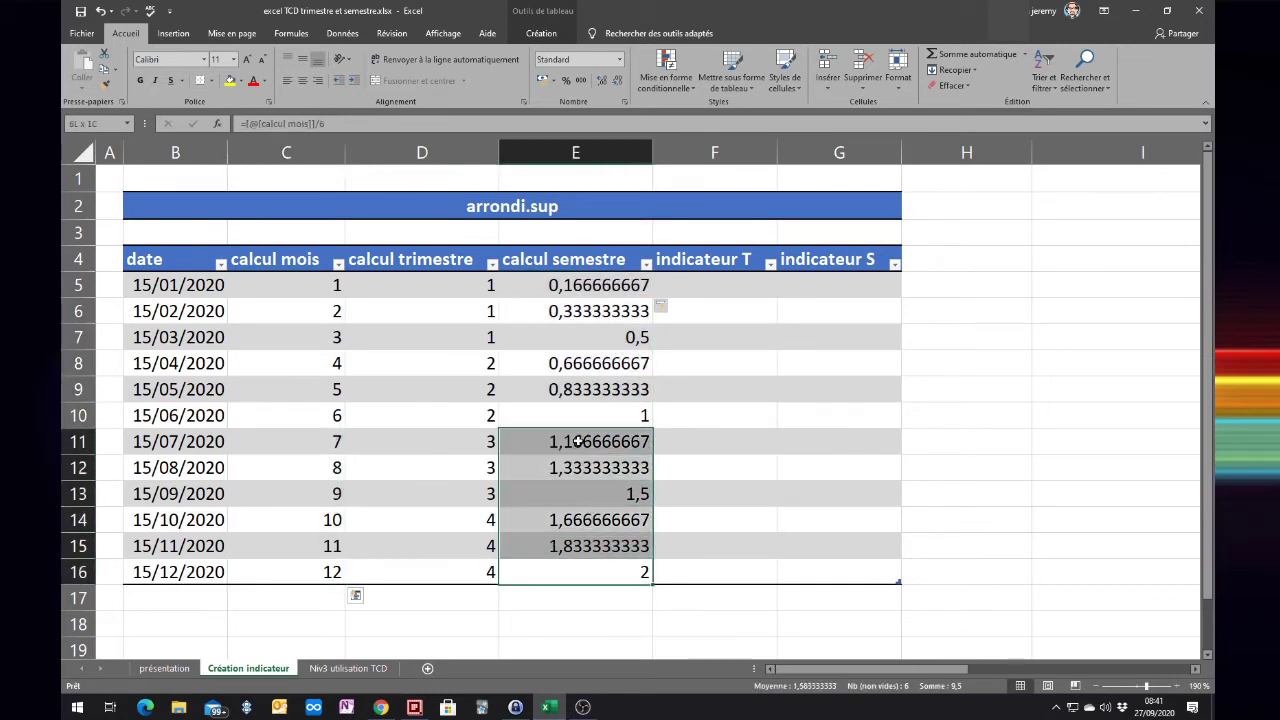
# Wrap the E5 formula as =ARRONDI.SUP([@[calcul mois]]/6;0) to round semesters up.
pyautogui.click(555, 283)
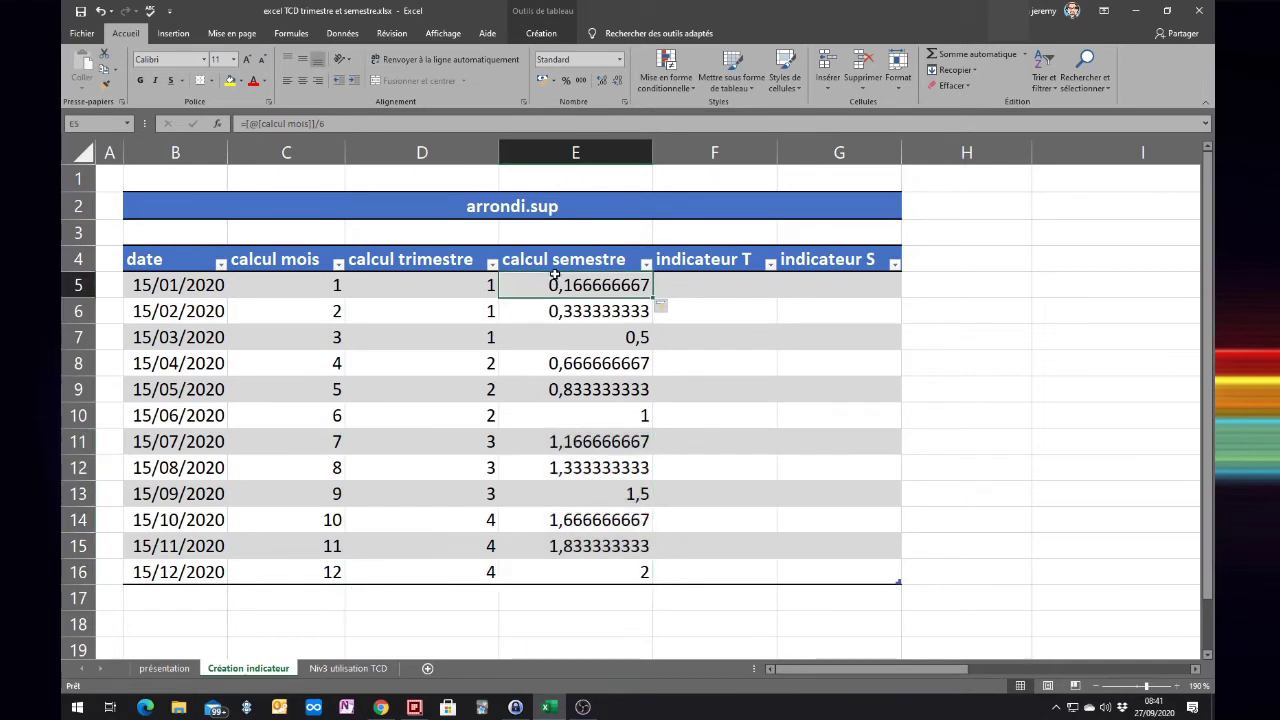
pyautogui.press('F2')
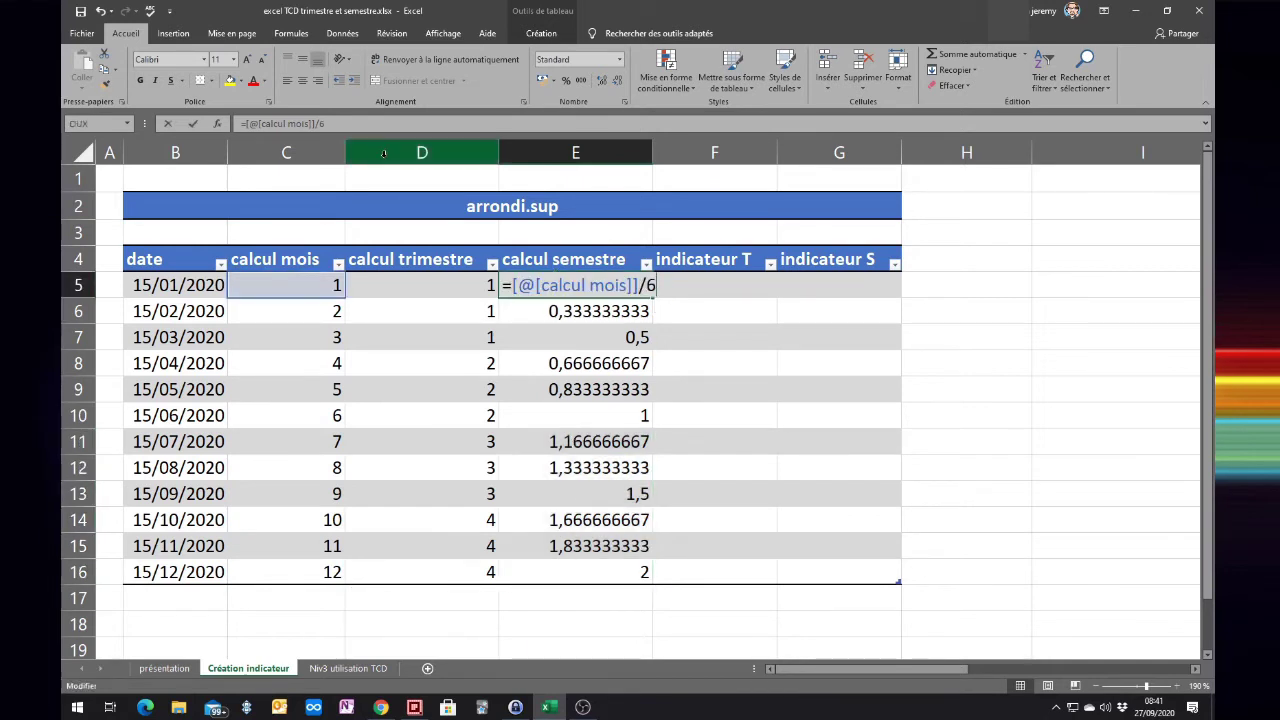
pyautogui.press('Left')
pyautogui.press('Left')
pyautogui.press('Left')
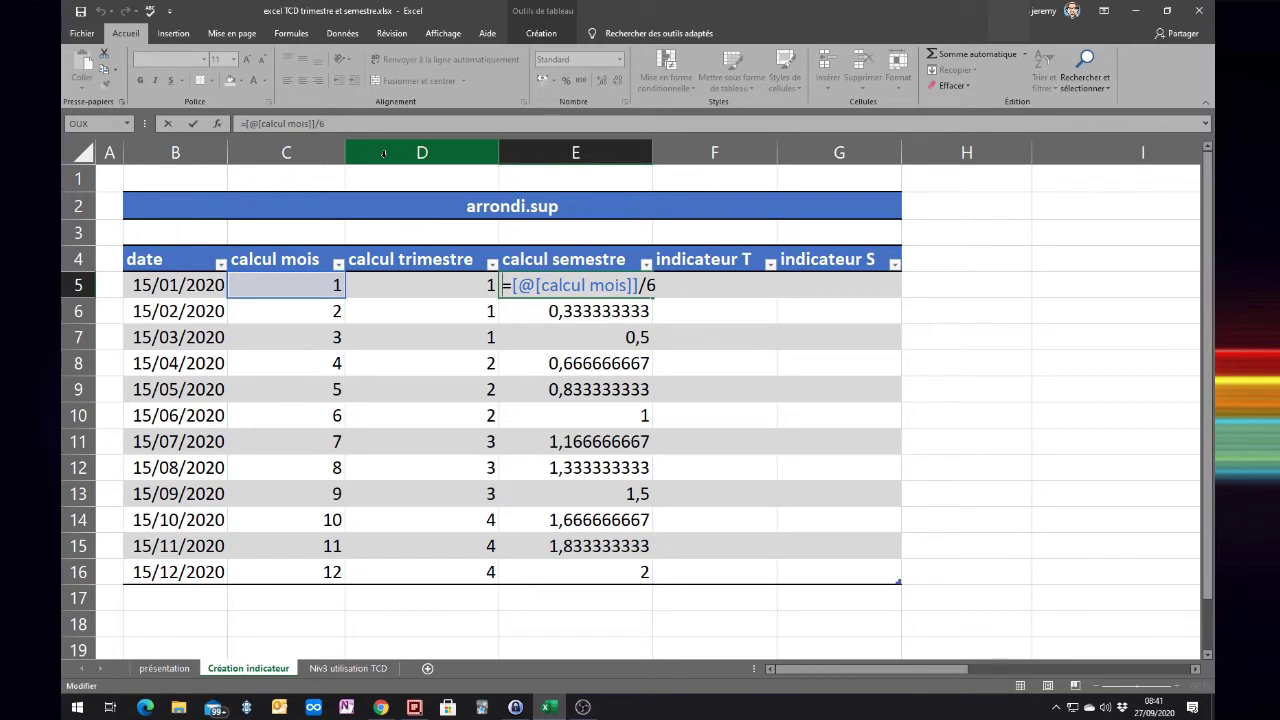
pyautogui.write('arro')
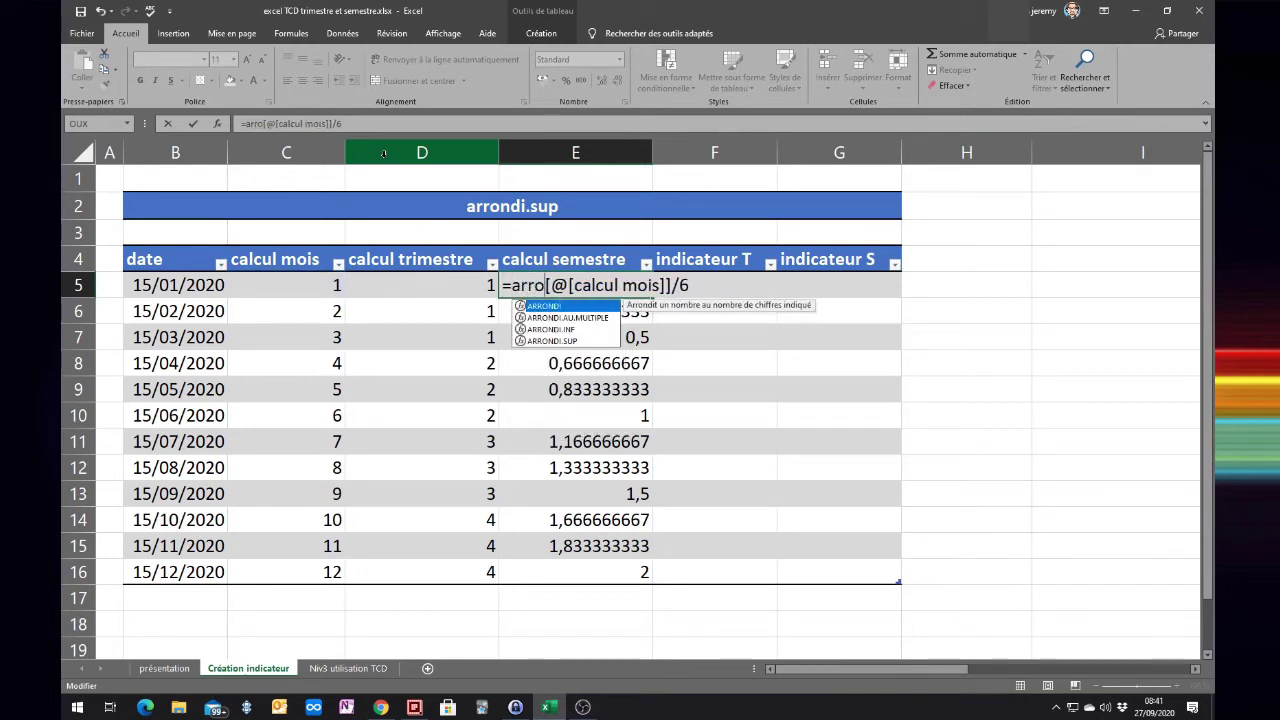
pyautogui.write('ndi.su')
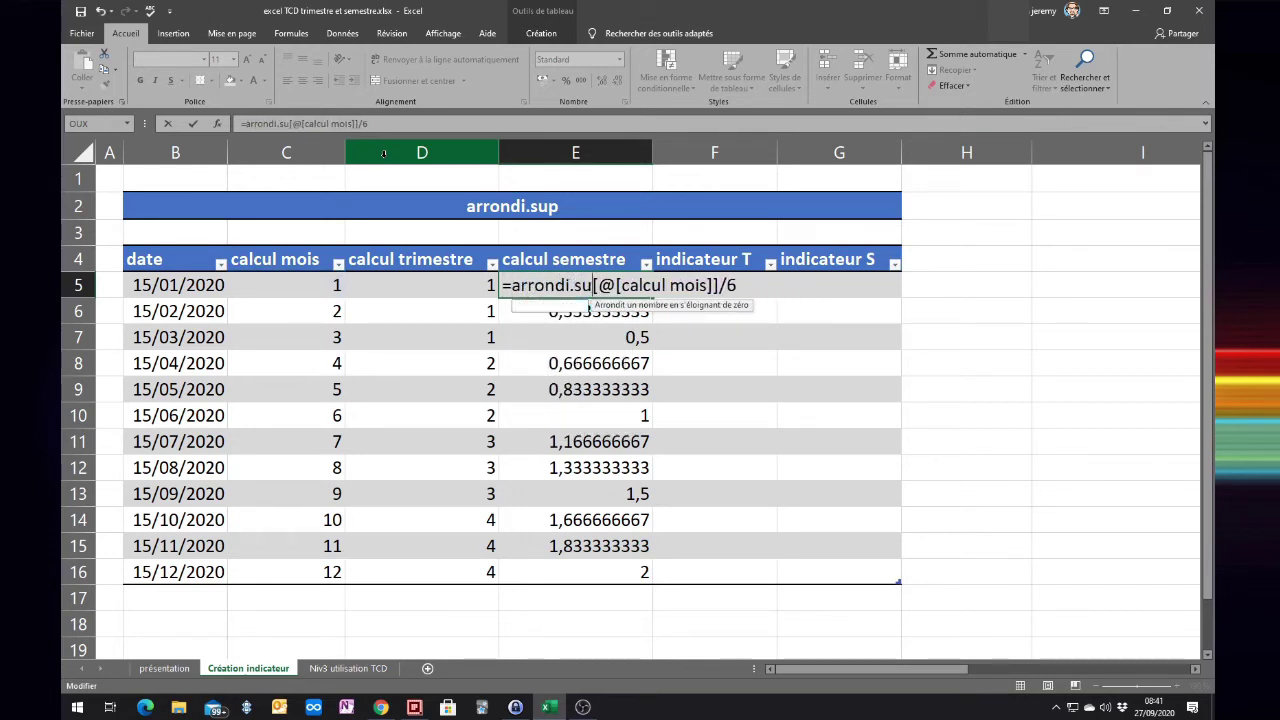
pyautogui.write('p(')
pyautogui.press('Right')
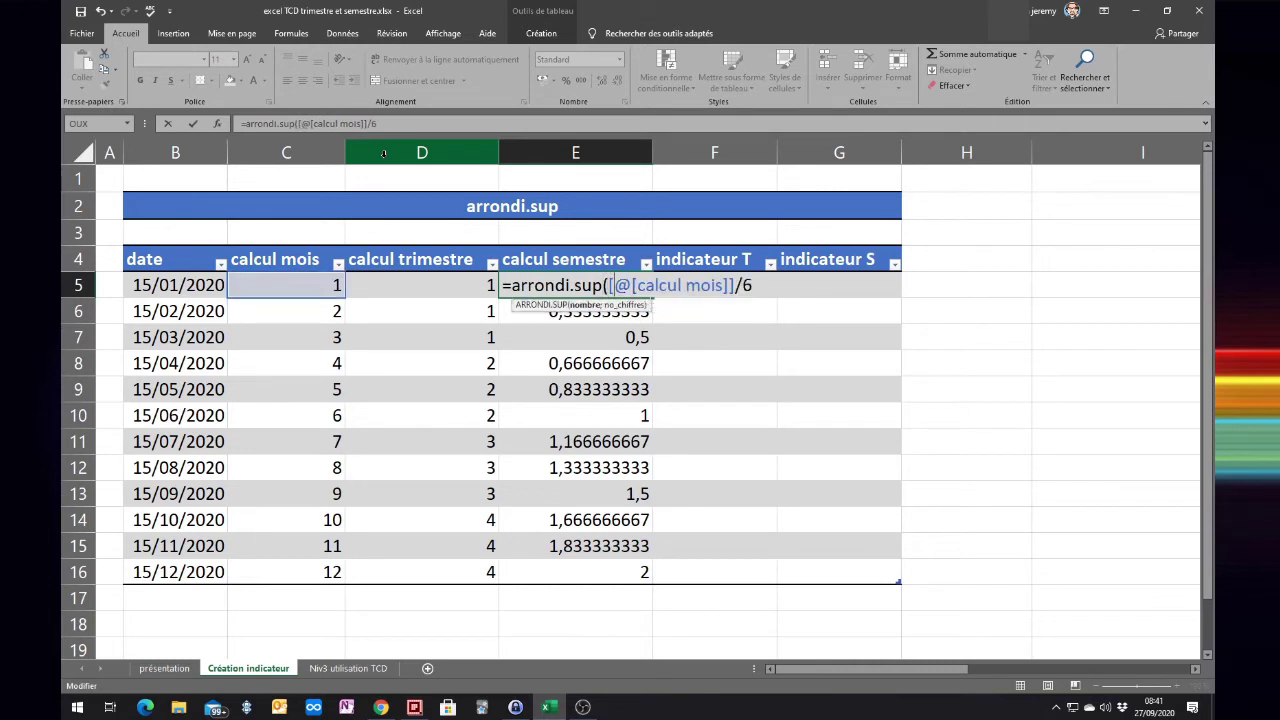
pyautogui.press('Right')
pyautogui.press('Right')
pyautogui.press('Right')
pyautogui.press('Right')
pyautogui.press('Right')
pyautogui.press('Right')
pyautogui.write(';0)')
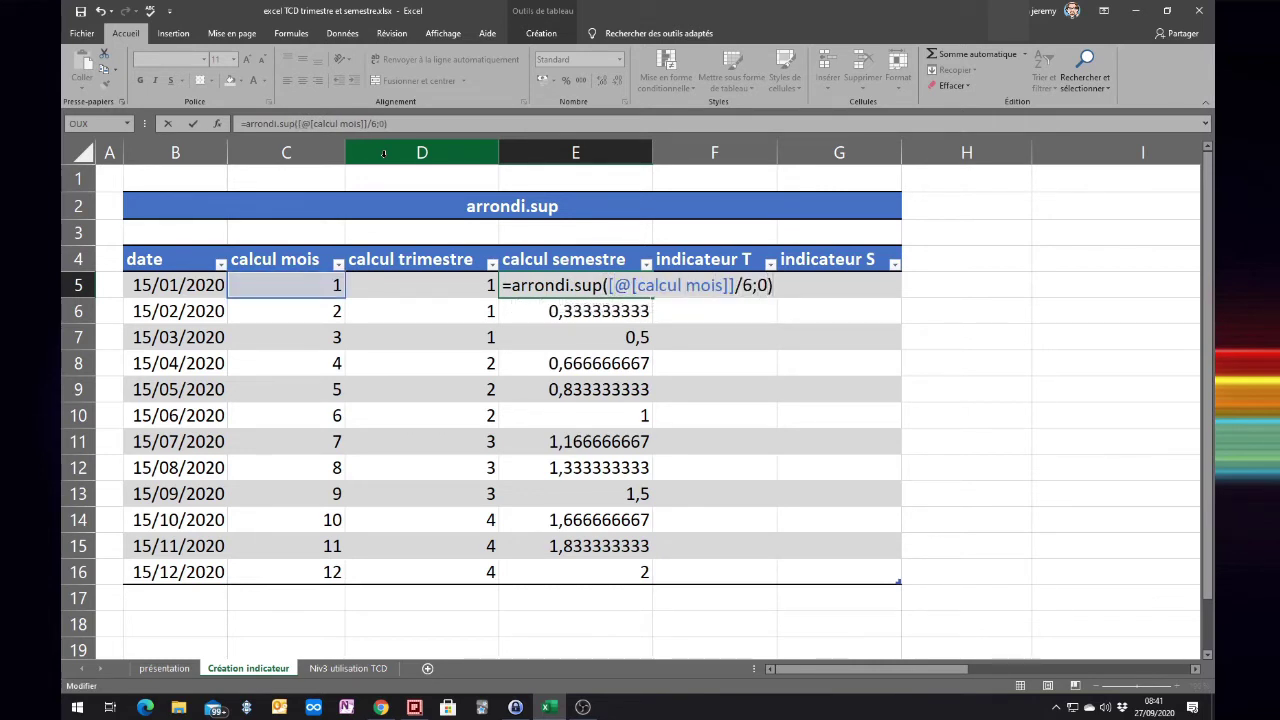
pyautogui.press('Return')
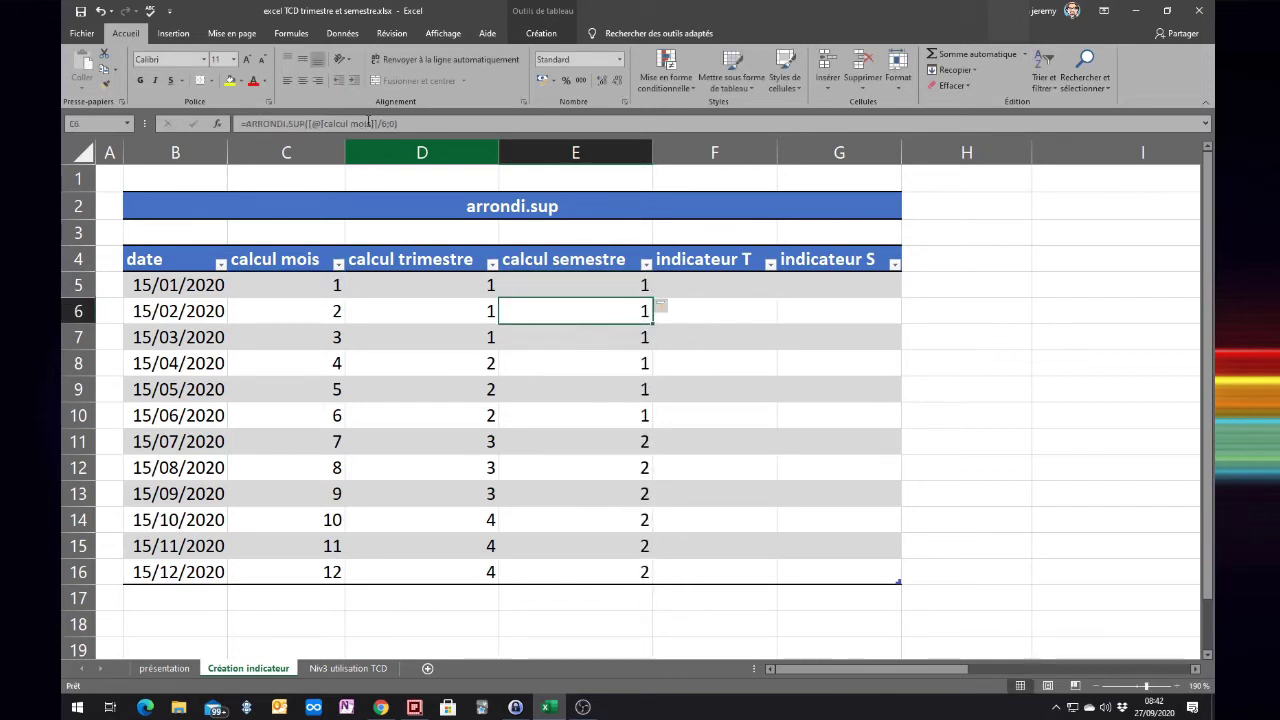
# Select the January–June and July–December month numbers beside their semester results to compare.
pyautogui.moveTo(294, 410); pyautogui.dragTo(290, 287)
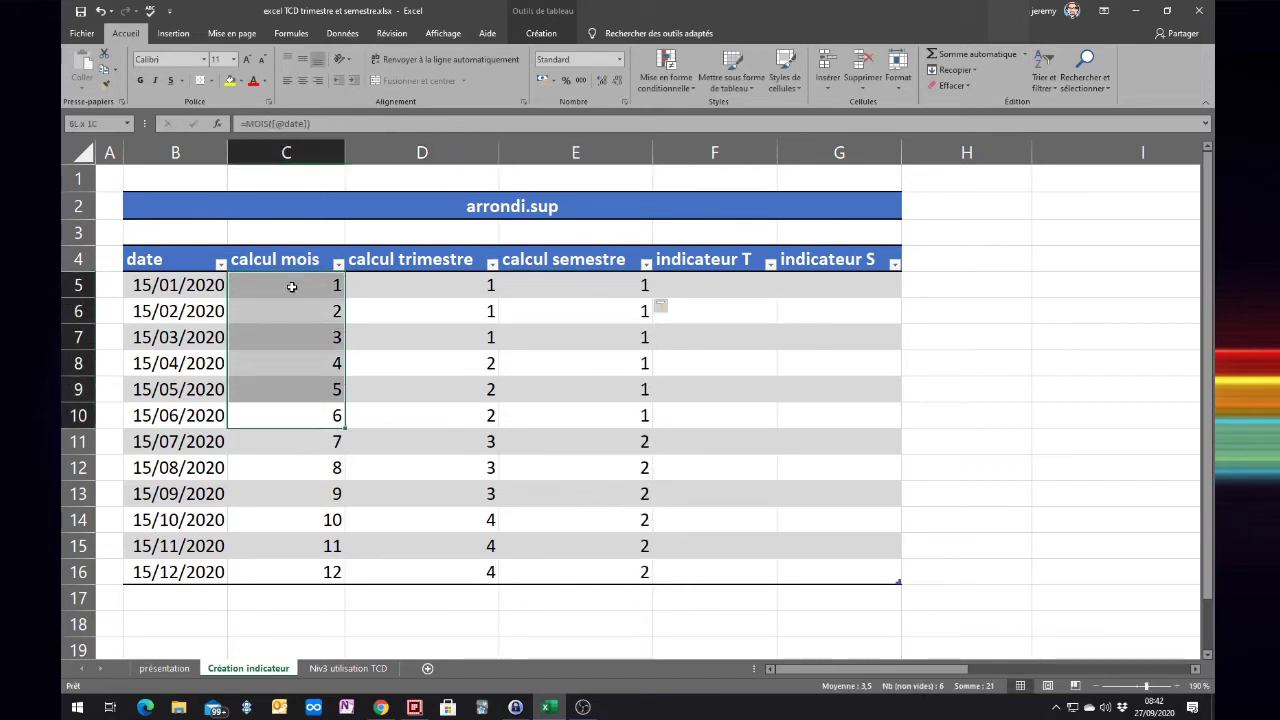
pyautogui.moveTo(572, 421); pyautogui.dragTo(571, 283)
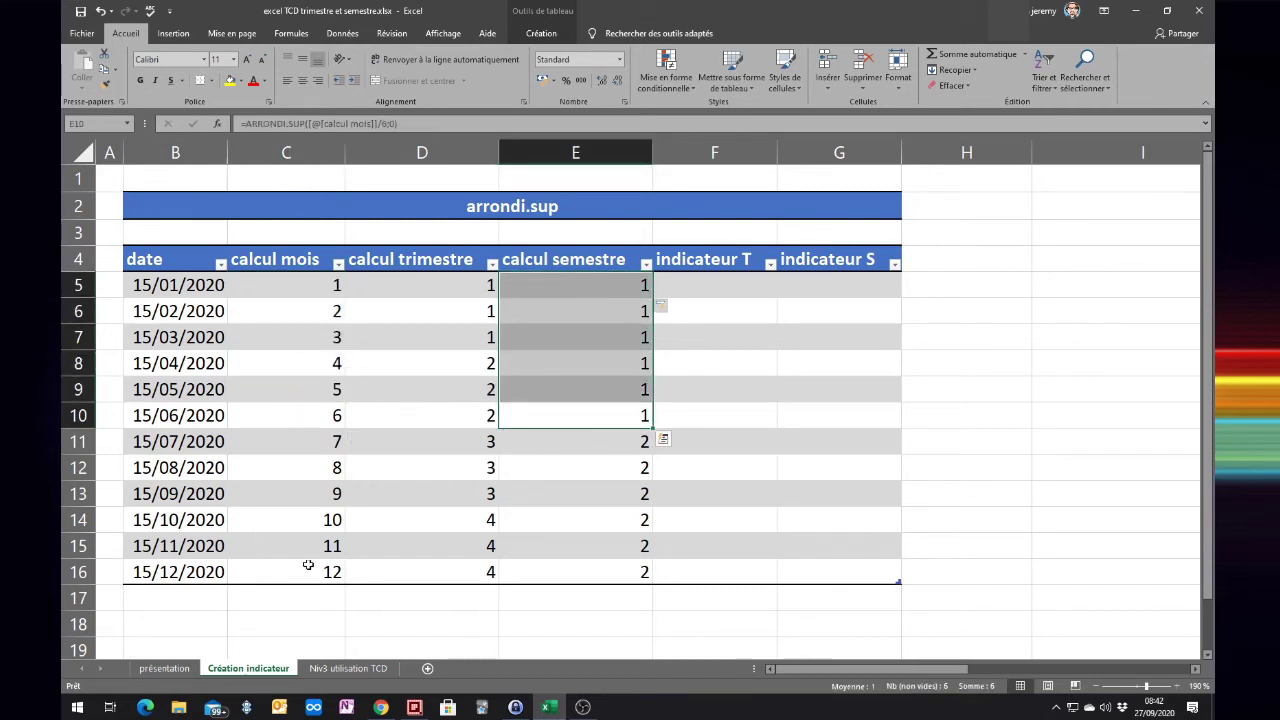
pyautogui.moveTo(308, 567); pyautogui.dragTo(310, 438)
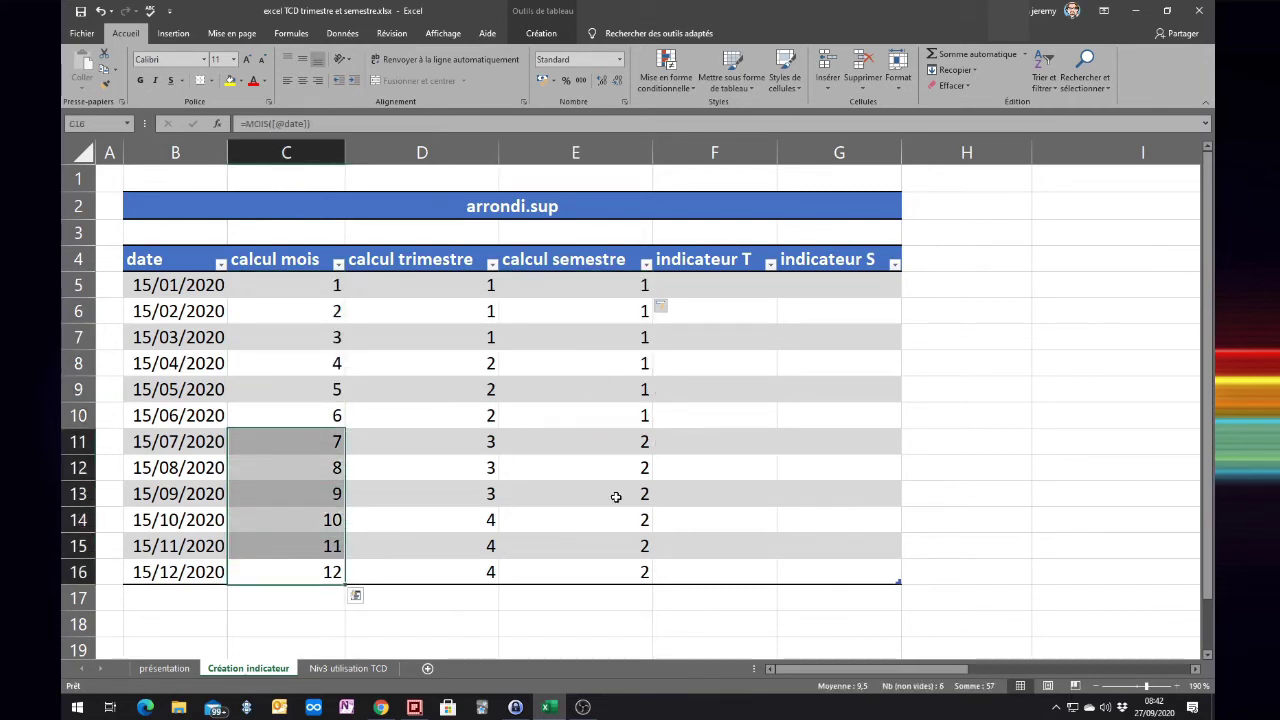
pyautogui.moveTo(603, 572); pyautogui.dragTo(602, 446)
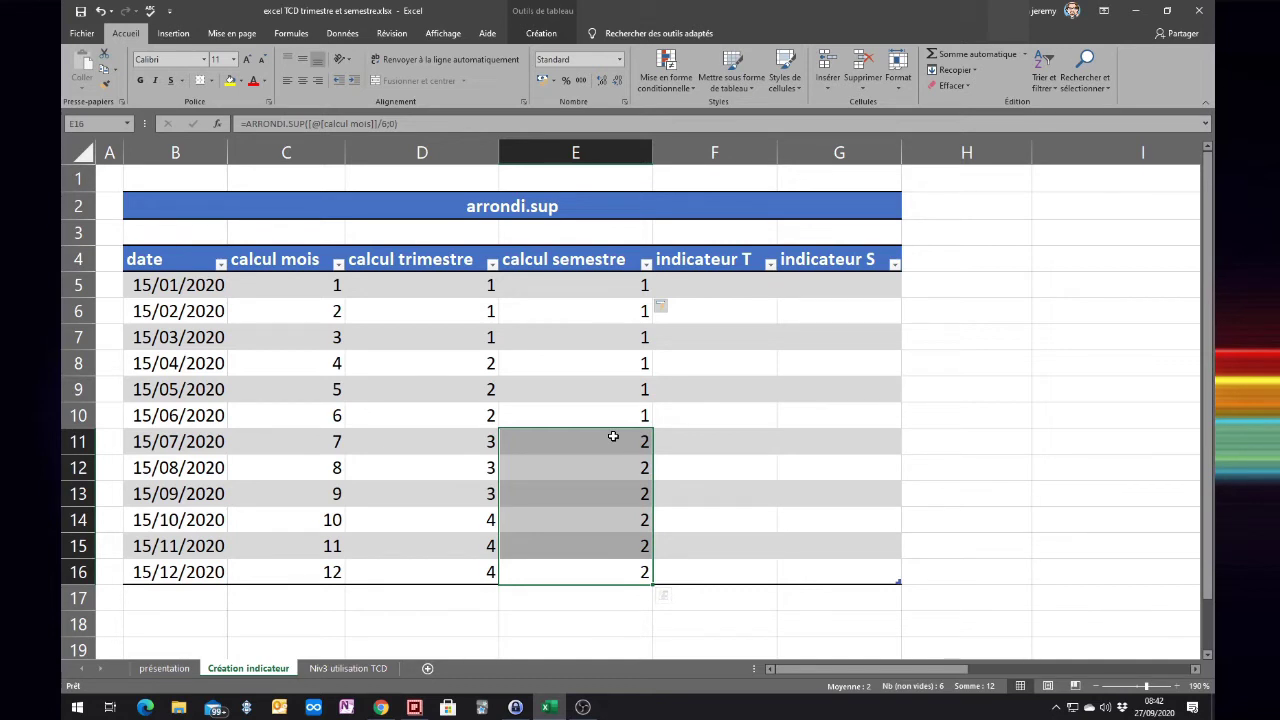
pyautogui.click(732, 283)
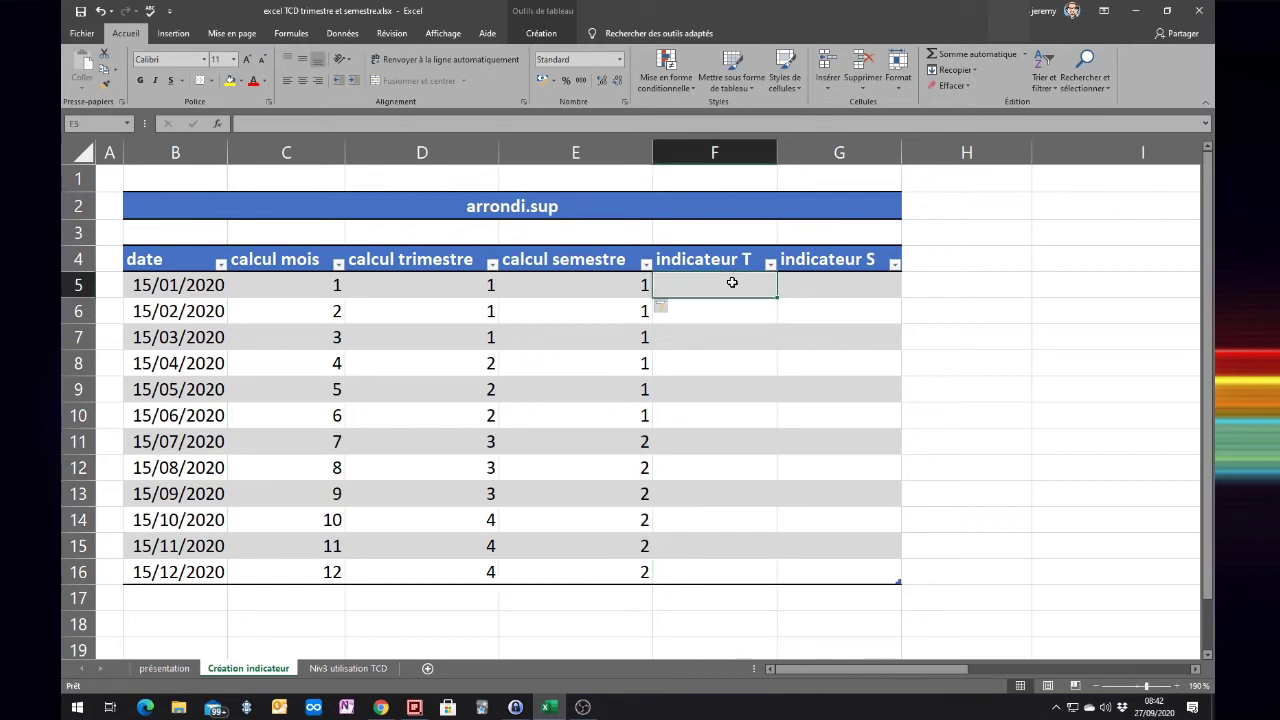
pyautogui.write('=')
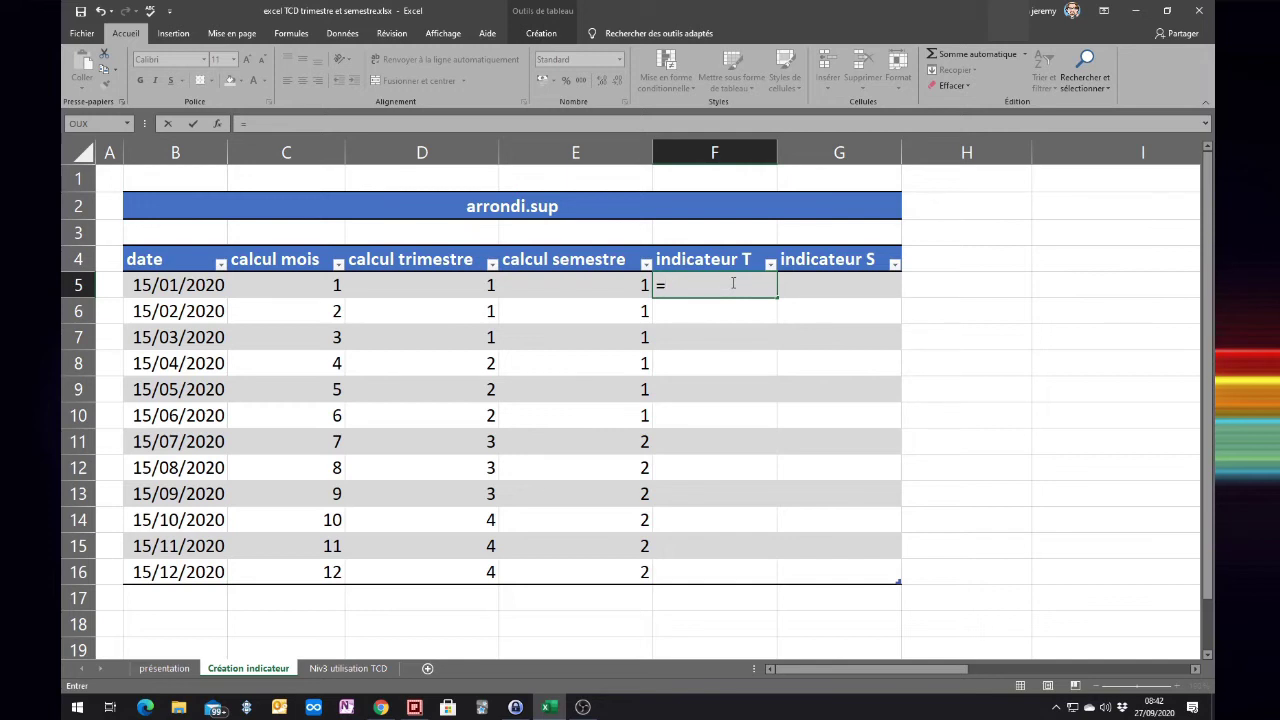
pyautogui.write('ann')
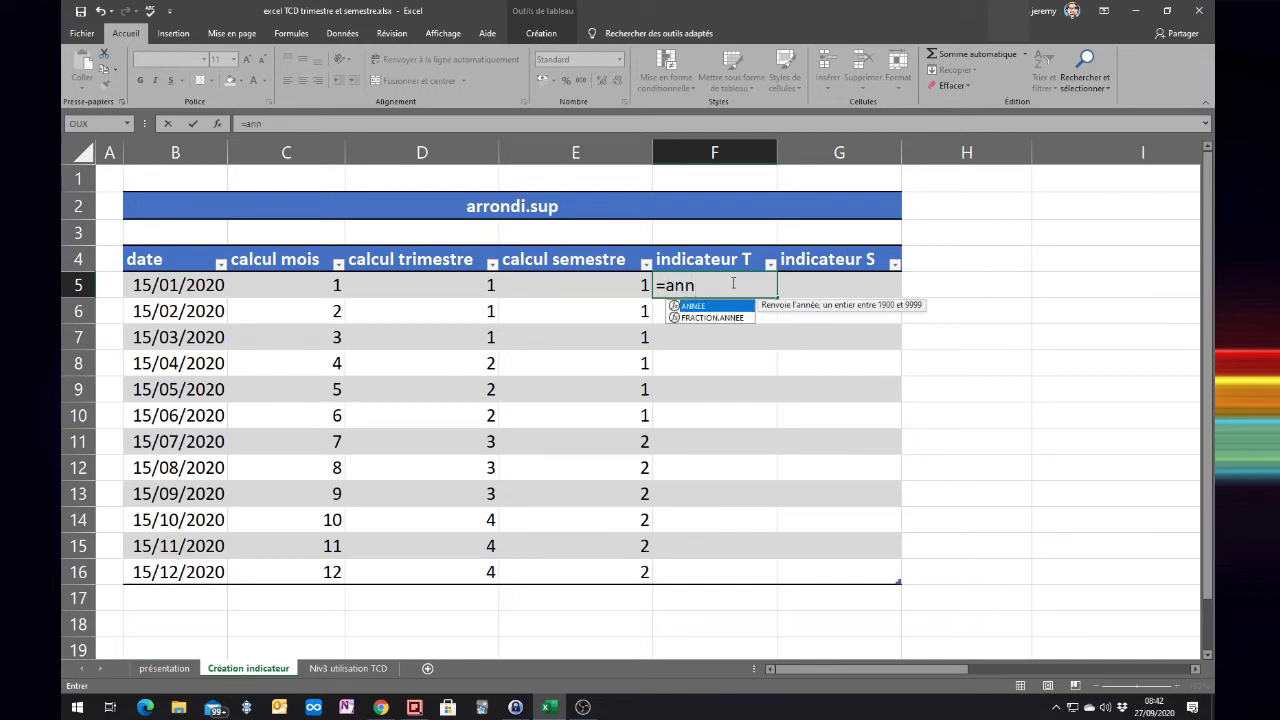
pyautogui.press('Tab')
pyautogui.press('Left')
pyautogui.press('Left')
pyautogui.press('Left')
pyautogui.press('Left')
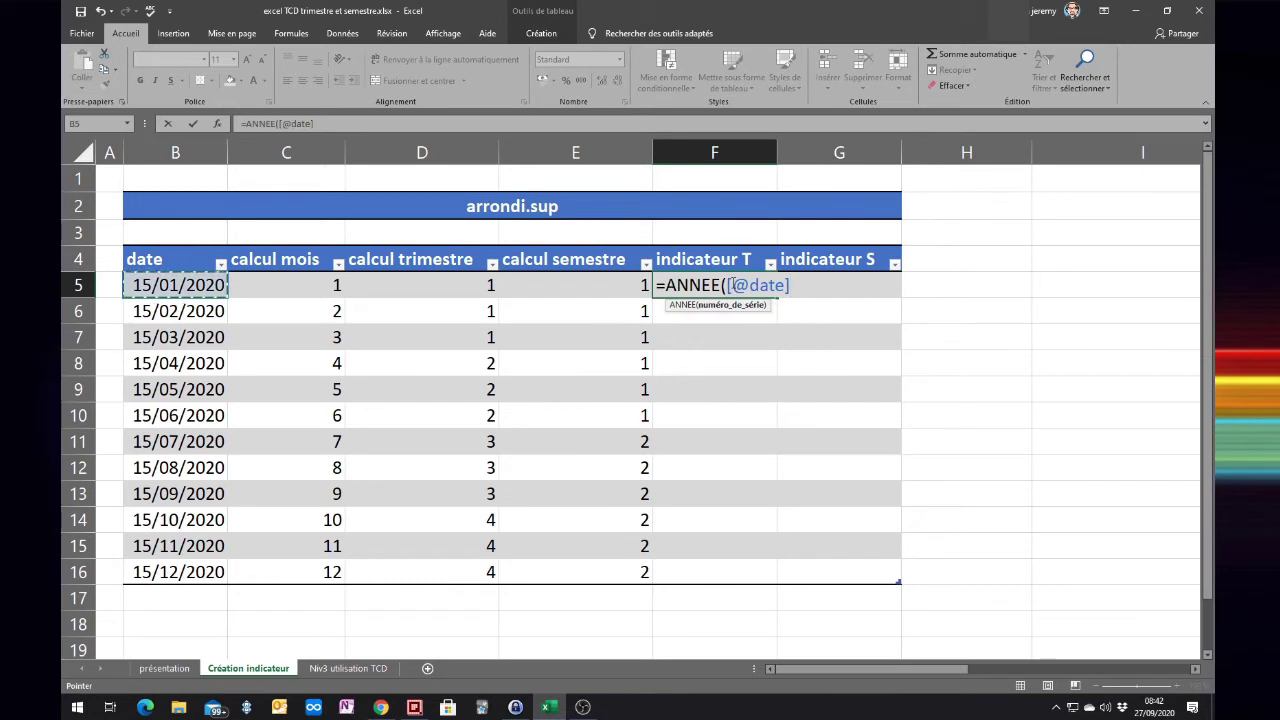
pyautogui.write(')')
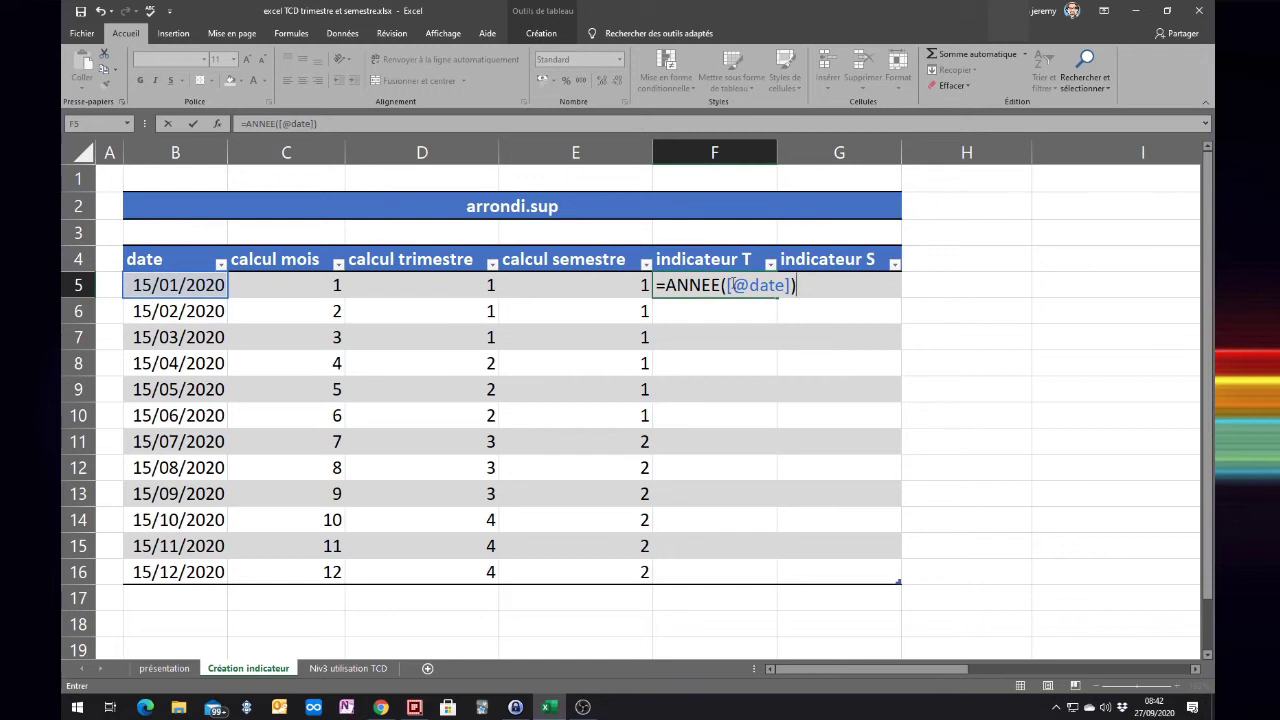
pyautogui.write('&')
pyautogui.write('"')
pyautogui.write('-')
pyautogui.write('T')
pyautogui.write('"')
pyautogui.write('&')
pyautogui.write('arron')
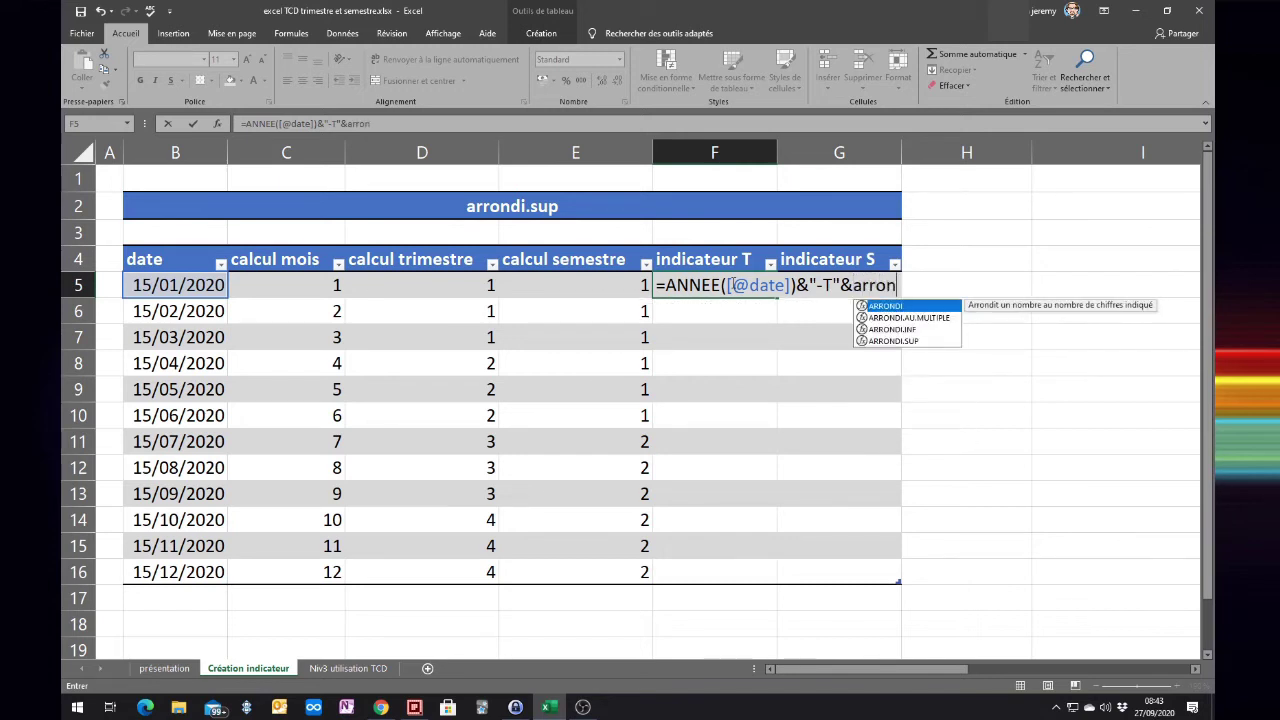
pyautogui.write('s')
pyautogui.press('BackSpace')
pyautogui.press('BackSpace')
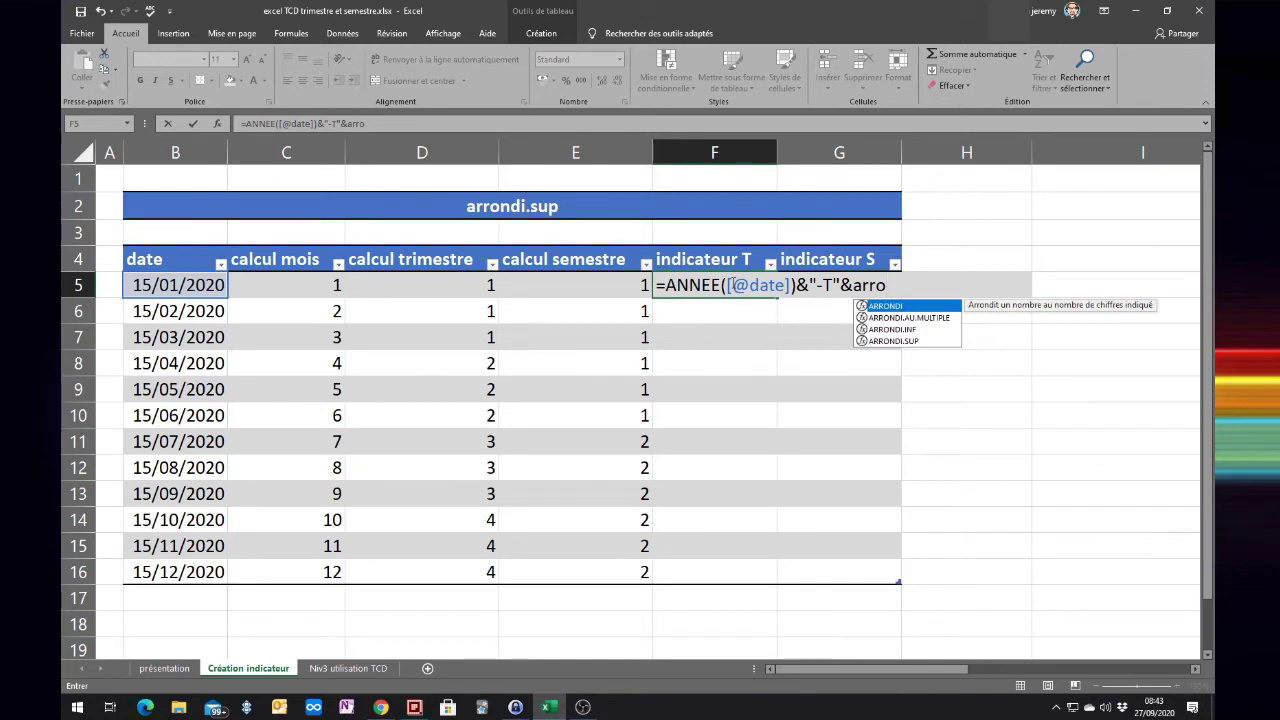
pyautogui.press('Down')
pyautogui.press('Down')
pyautogui.press('Down')
pyautogui.press('Tab')
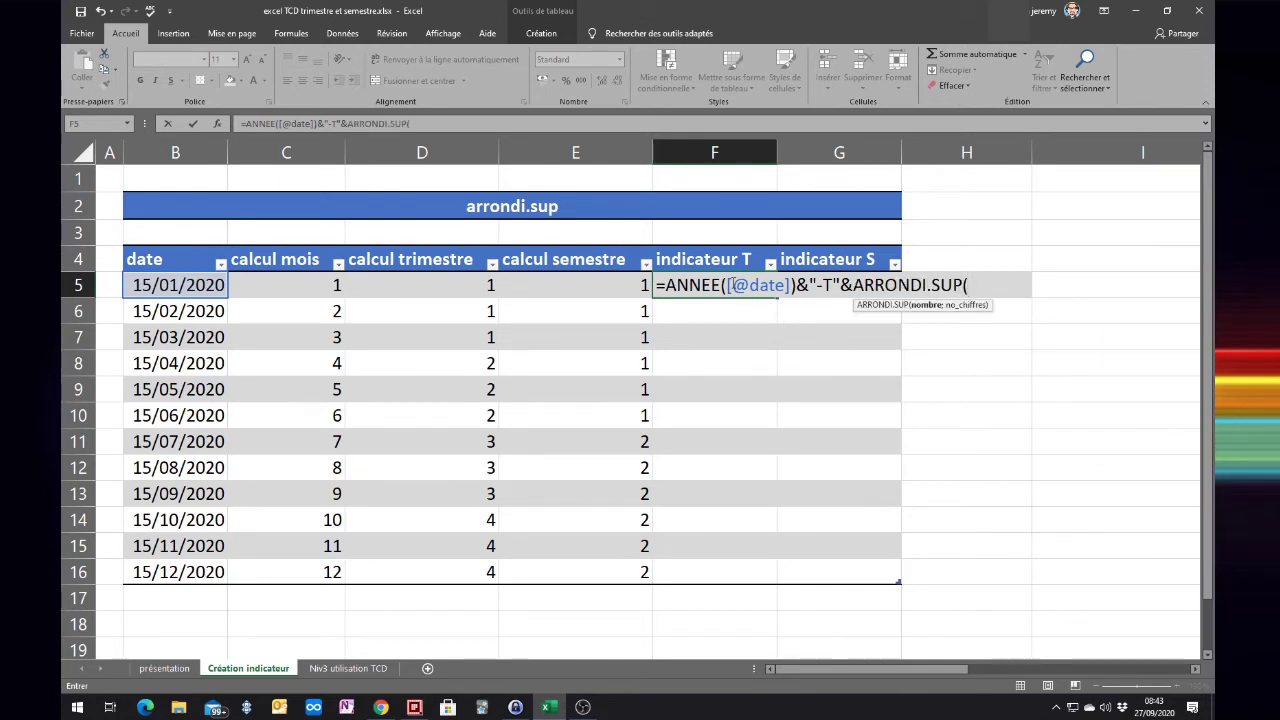
pyautogui.write('mois')
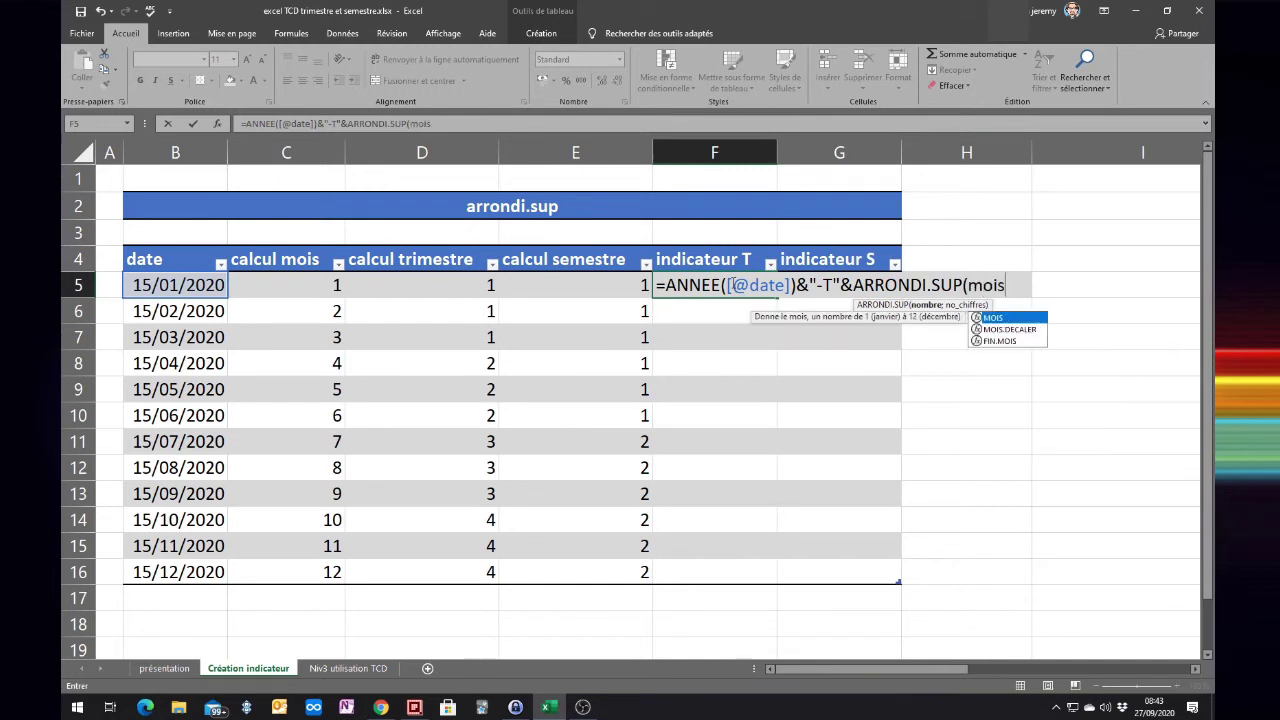
pyautogui.write('(')
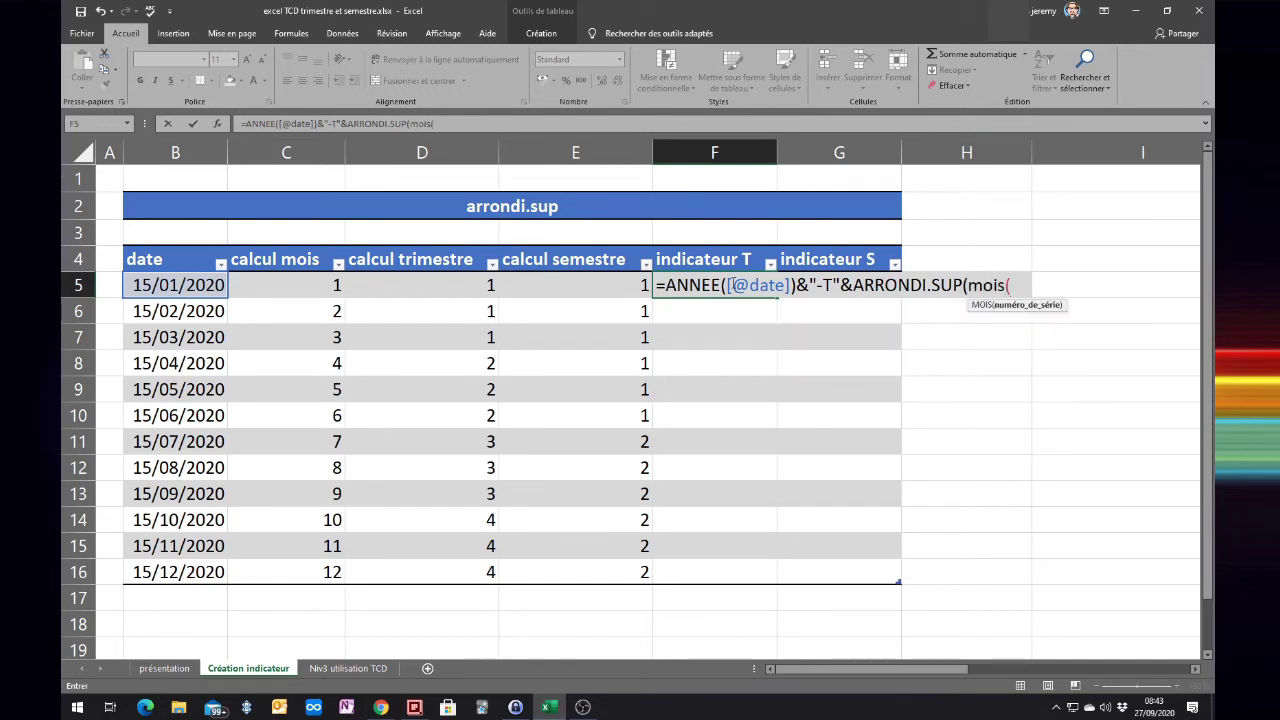
pyautogui.click(196, 286)
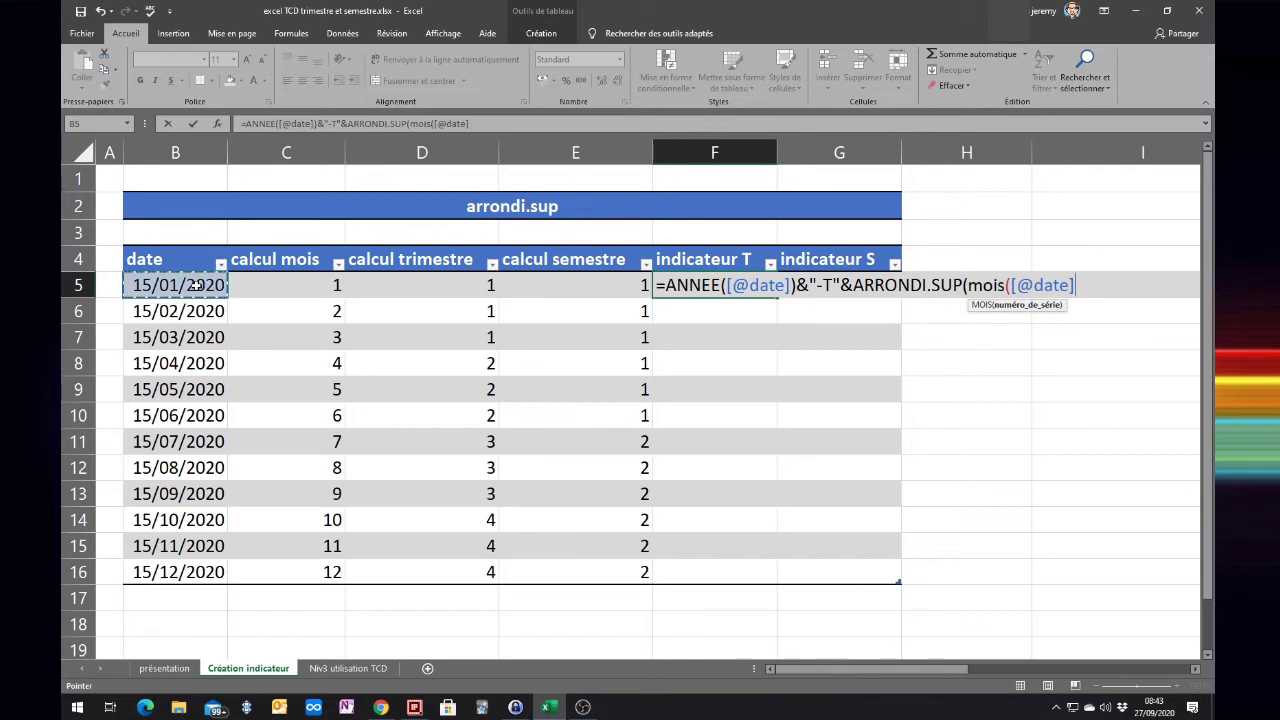
pyautogui.write(')')
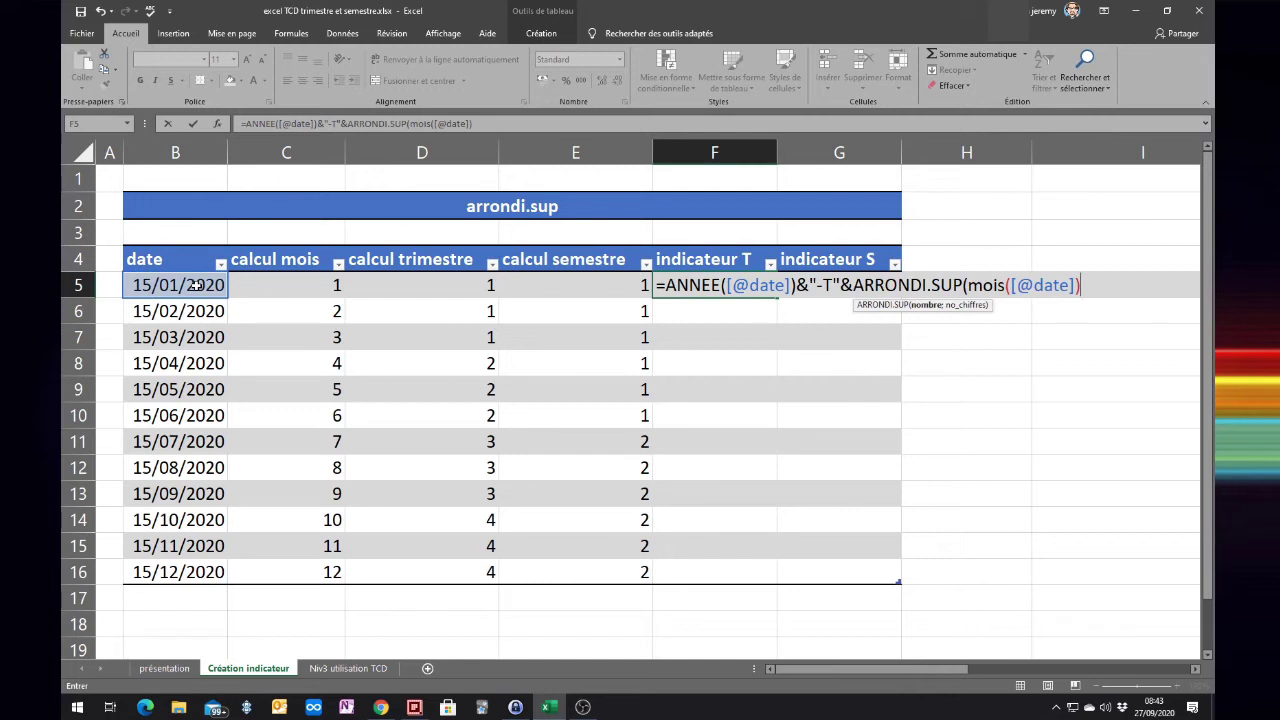
pyautogui.write('/')
pyautogui.write('3')
pyautogui.write(';')
pyautogui.write('0')
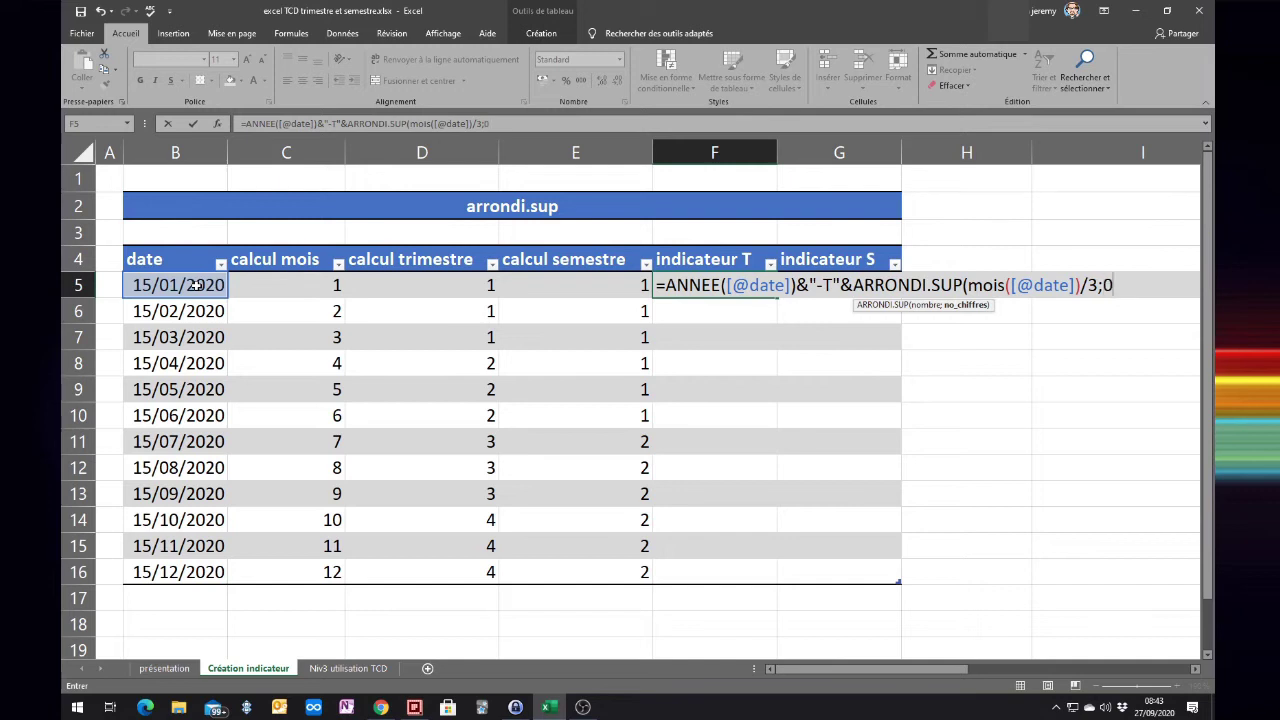
pyautogui.write(')')
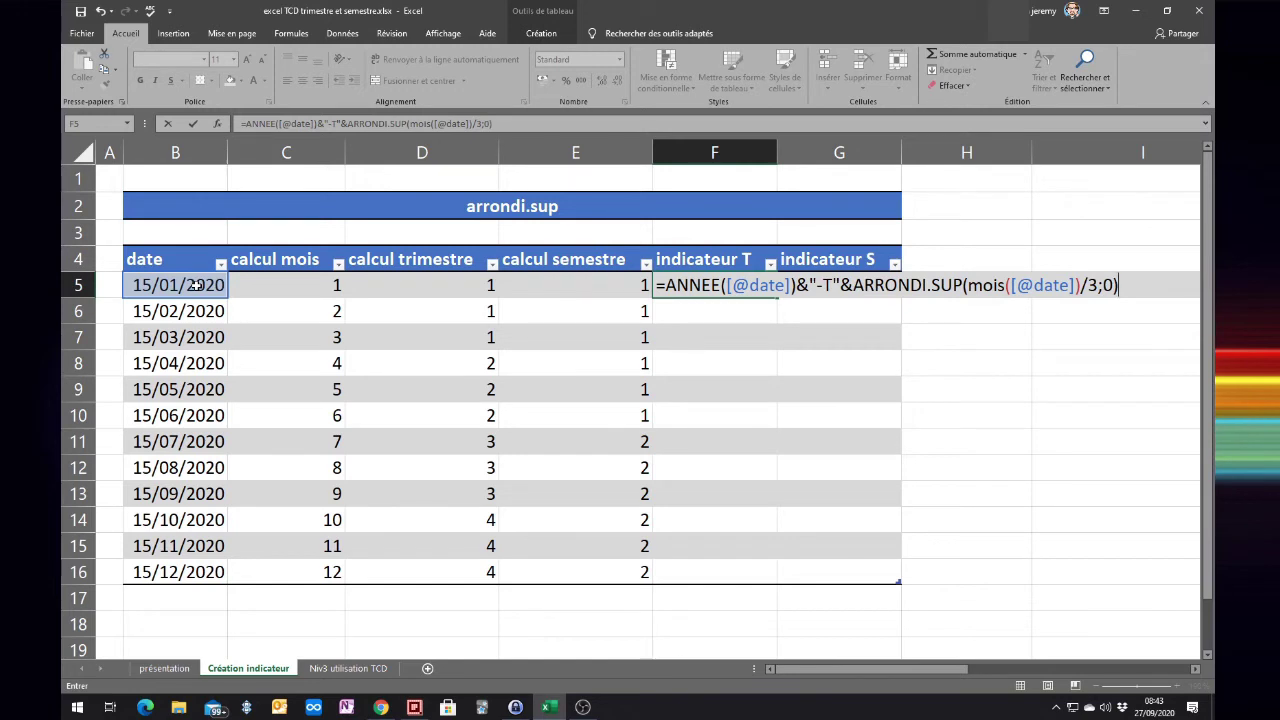
pyautogui.press('Return')
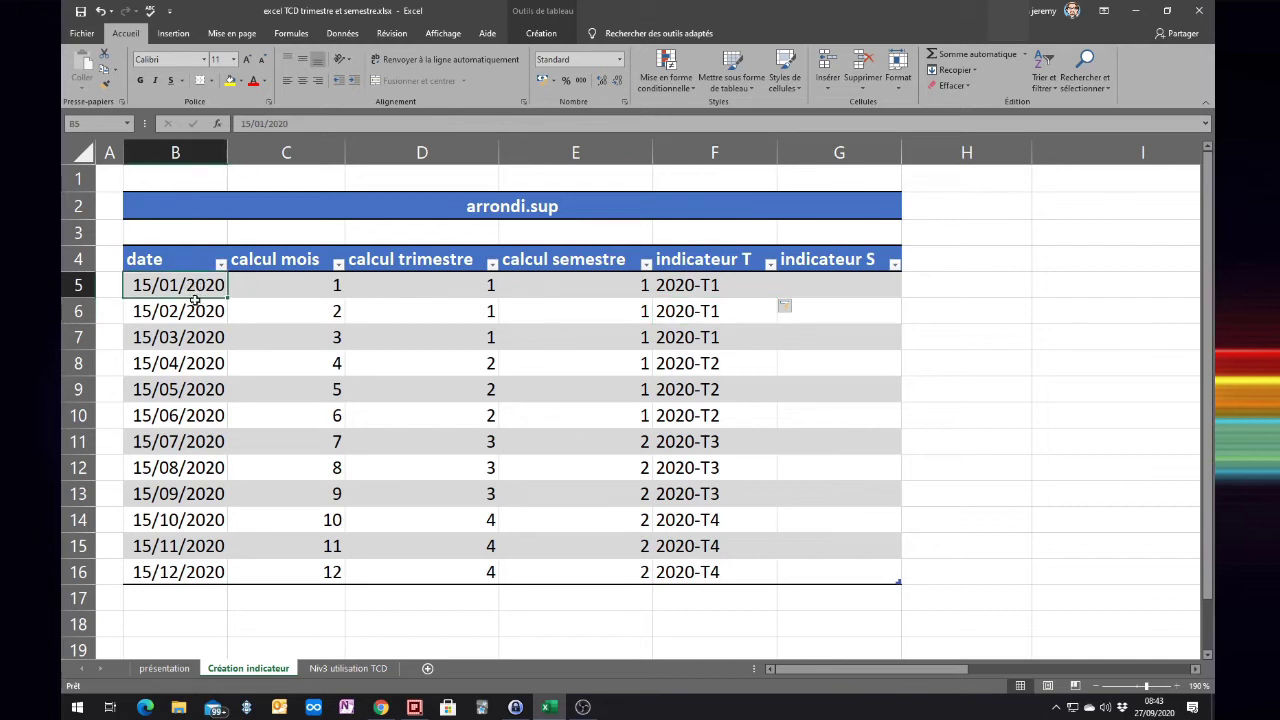
pyautogui.moveTo(195, 285); pyautogui.dragTo(195, 337)
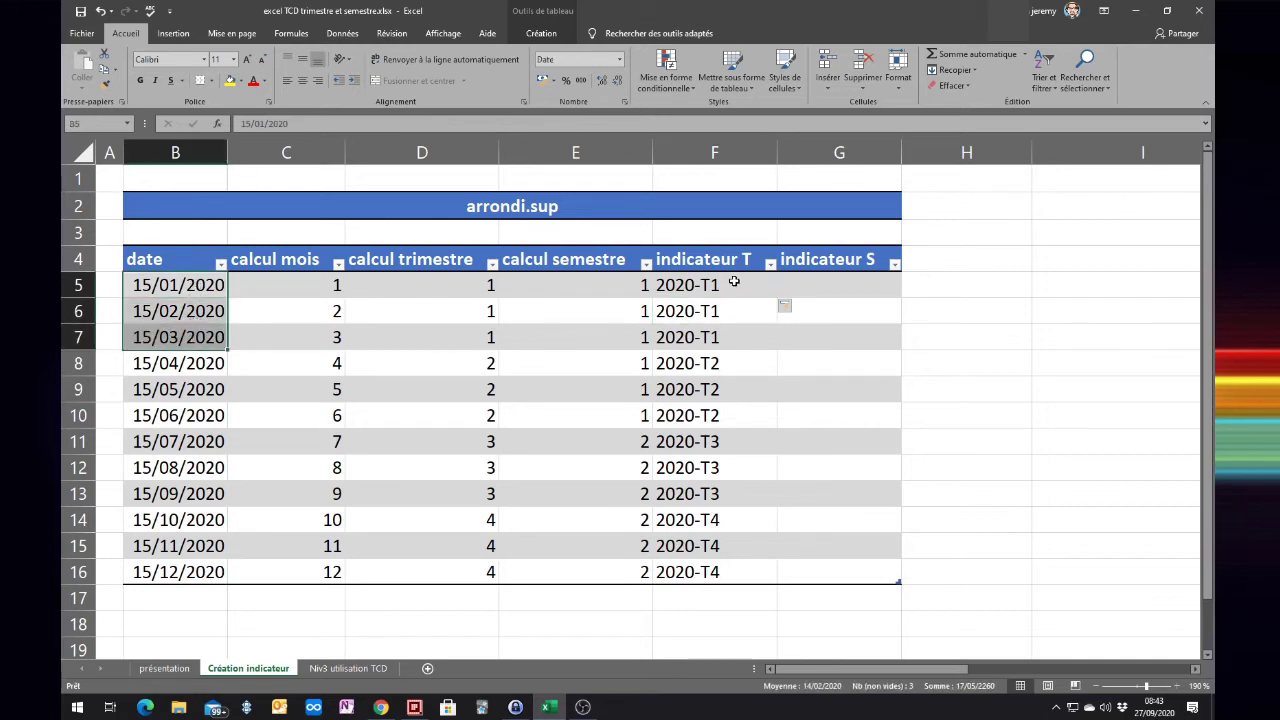
pyautogui.moveTo(737, 284); pyautogui.dragTo(737, 340)
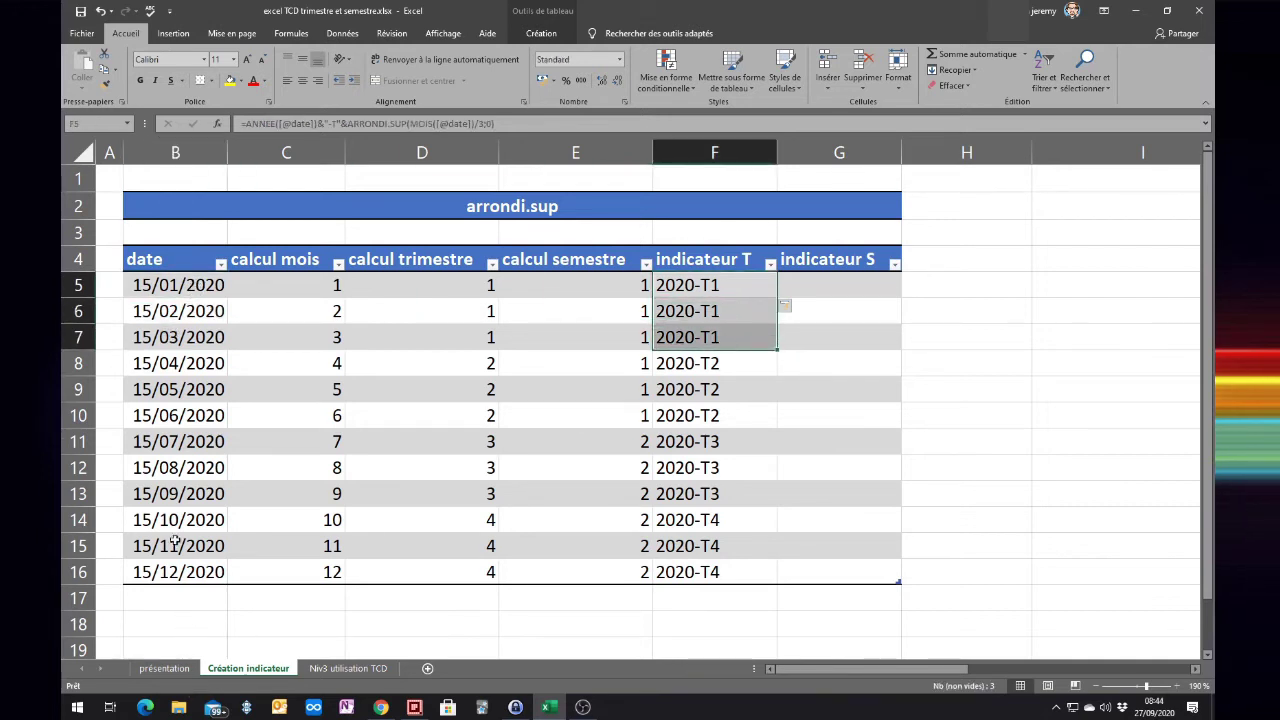
pyautogui.moveTo(162, 525); pyautogui.dragTo(155, 568)
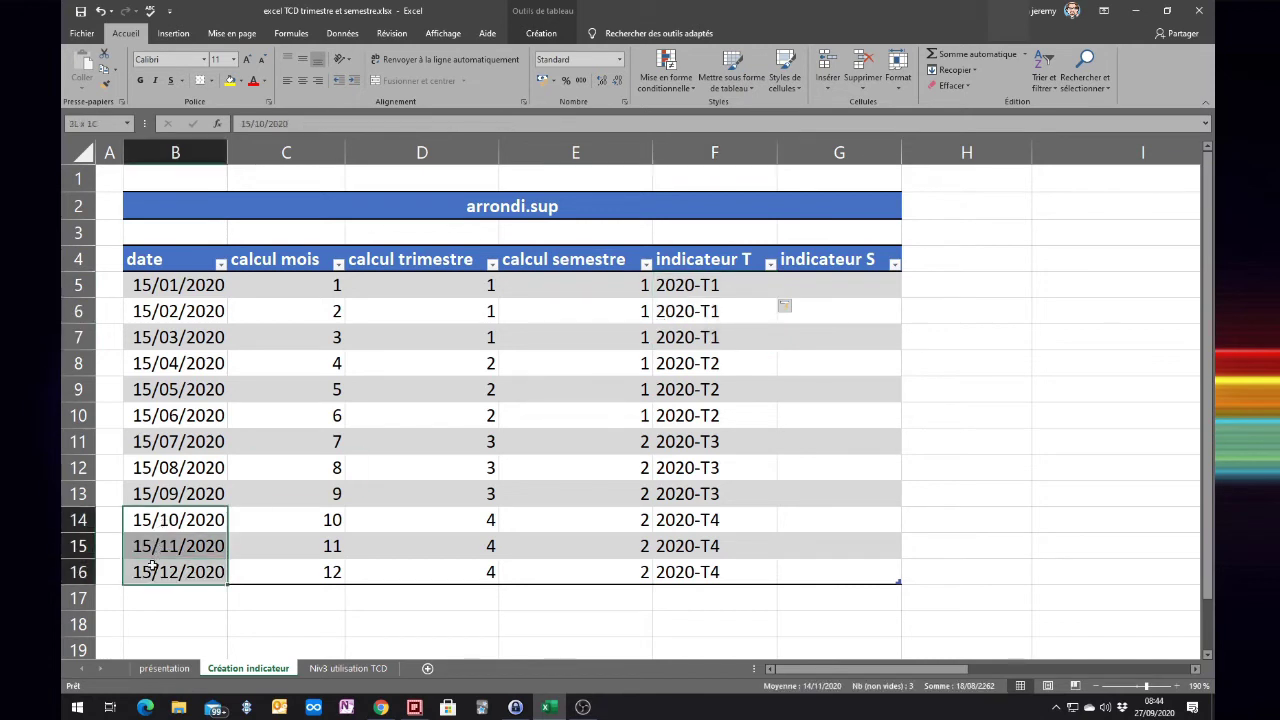
pyautogui.moveTo(745, 517); pyautogui.dragTo(741, 574)
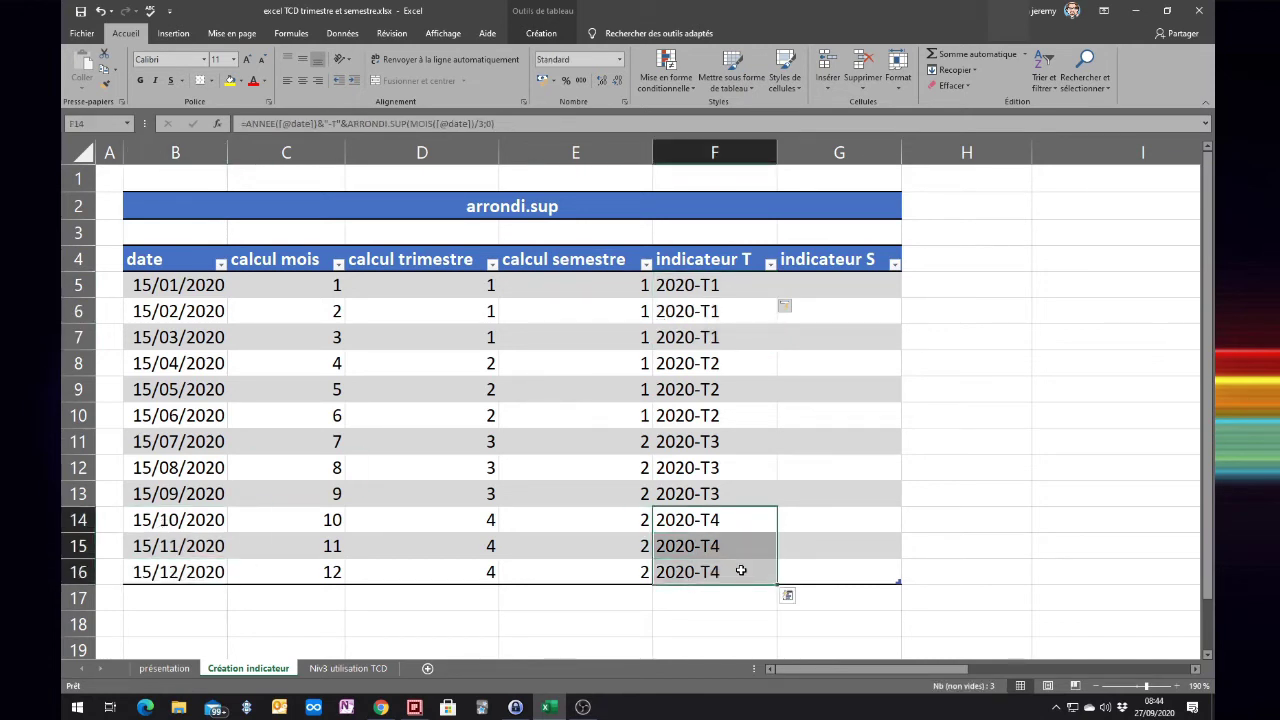
pyautogui.click(812, 290)
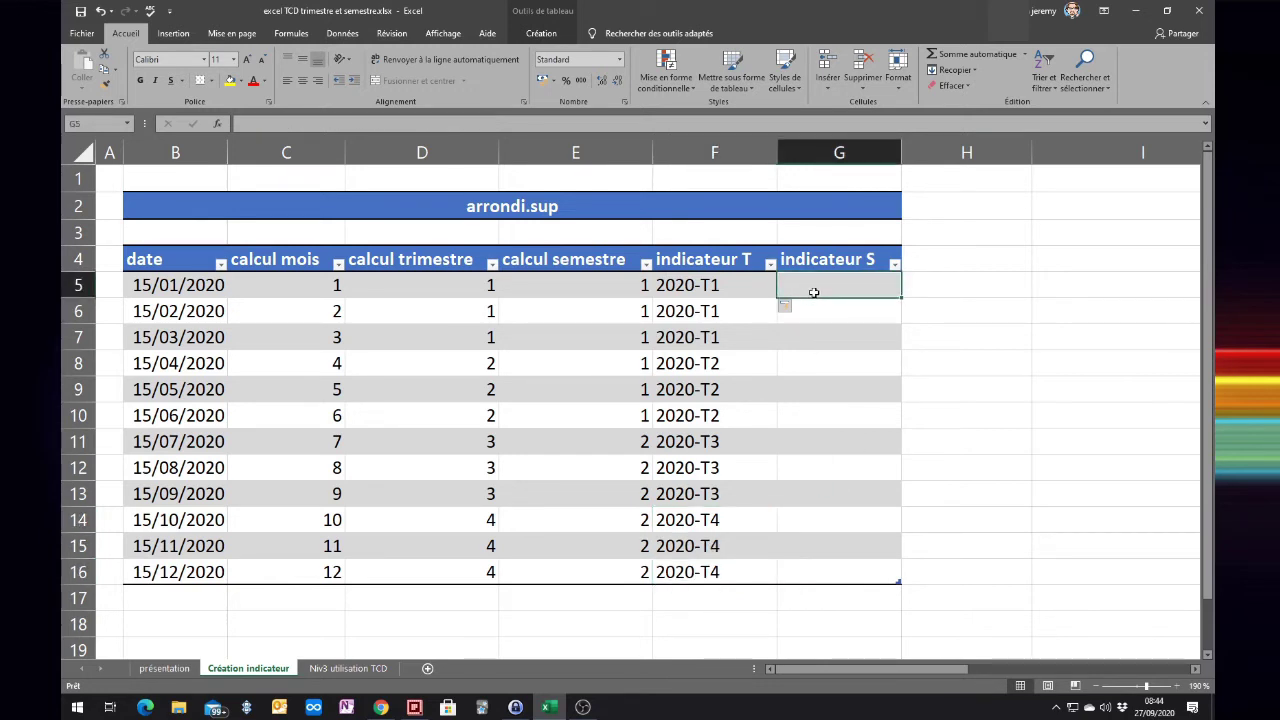
pyautogui.write('=')
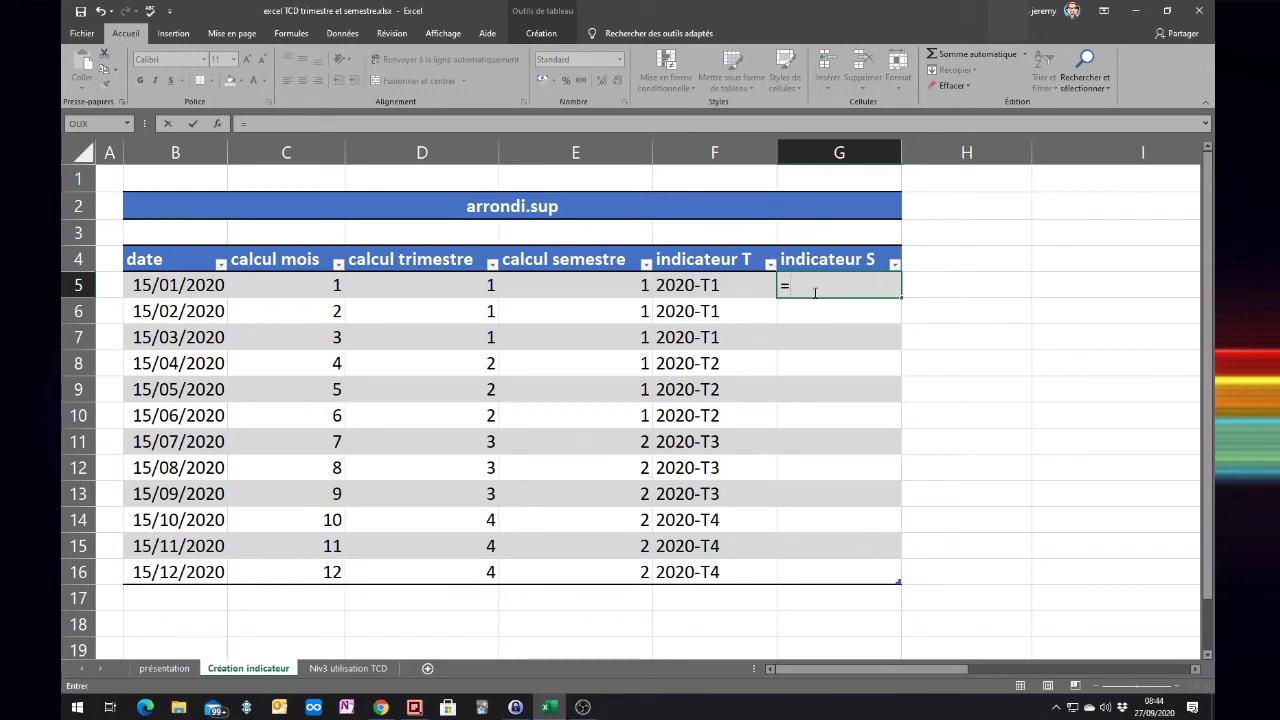
pyautogui.write('anné')
pyautogui.press('BackSpace')
pyautogui.press('Tab')
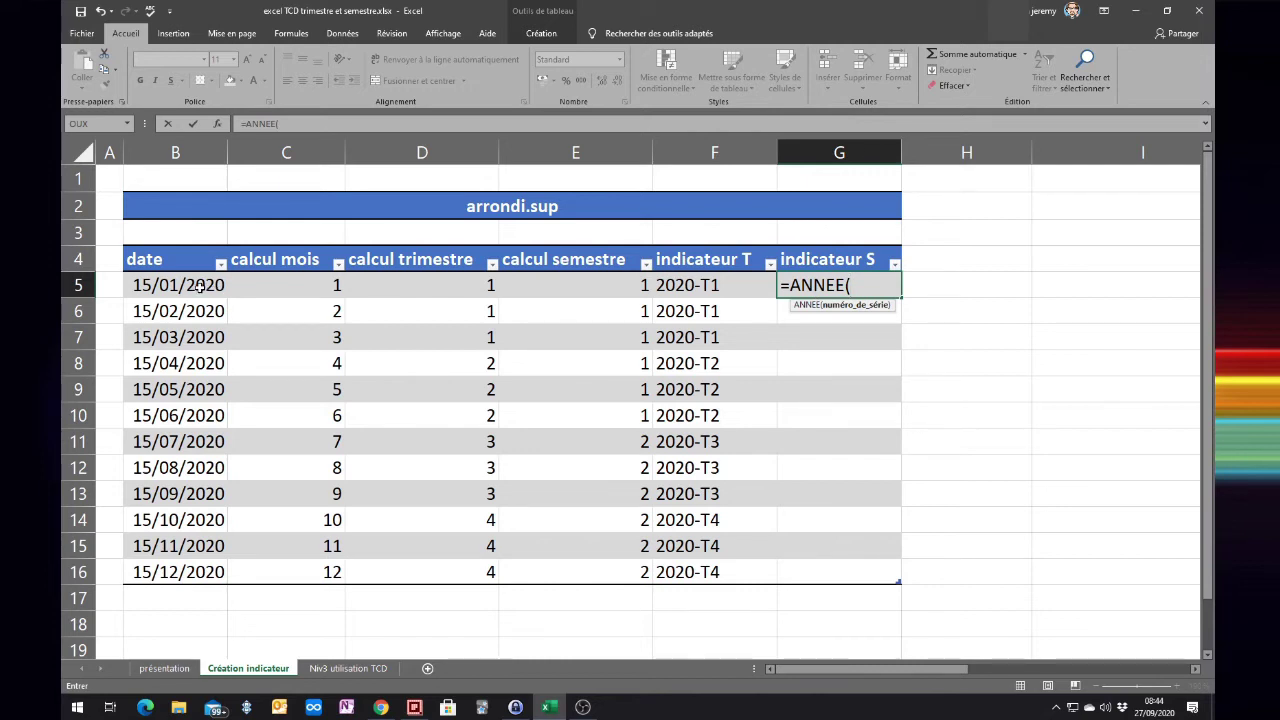
pyautogui.click(202, 286)
pyautogui.write(')')
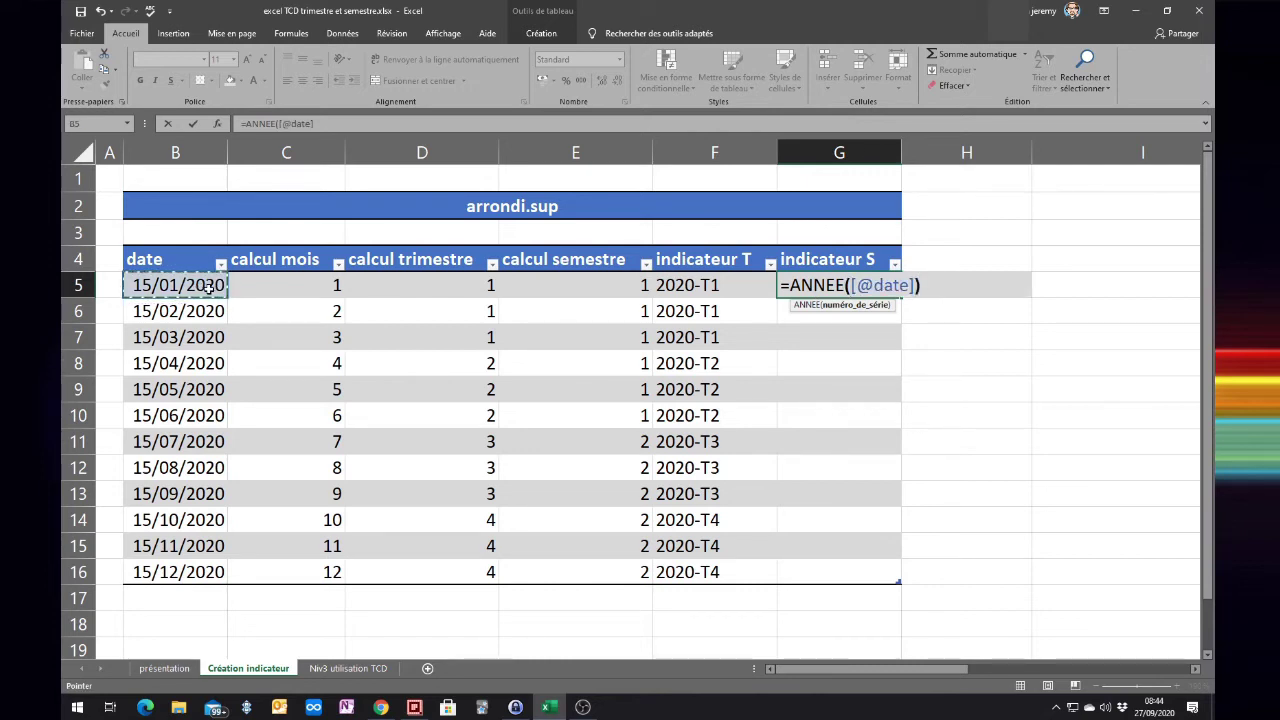
pyautogui.write('&')
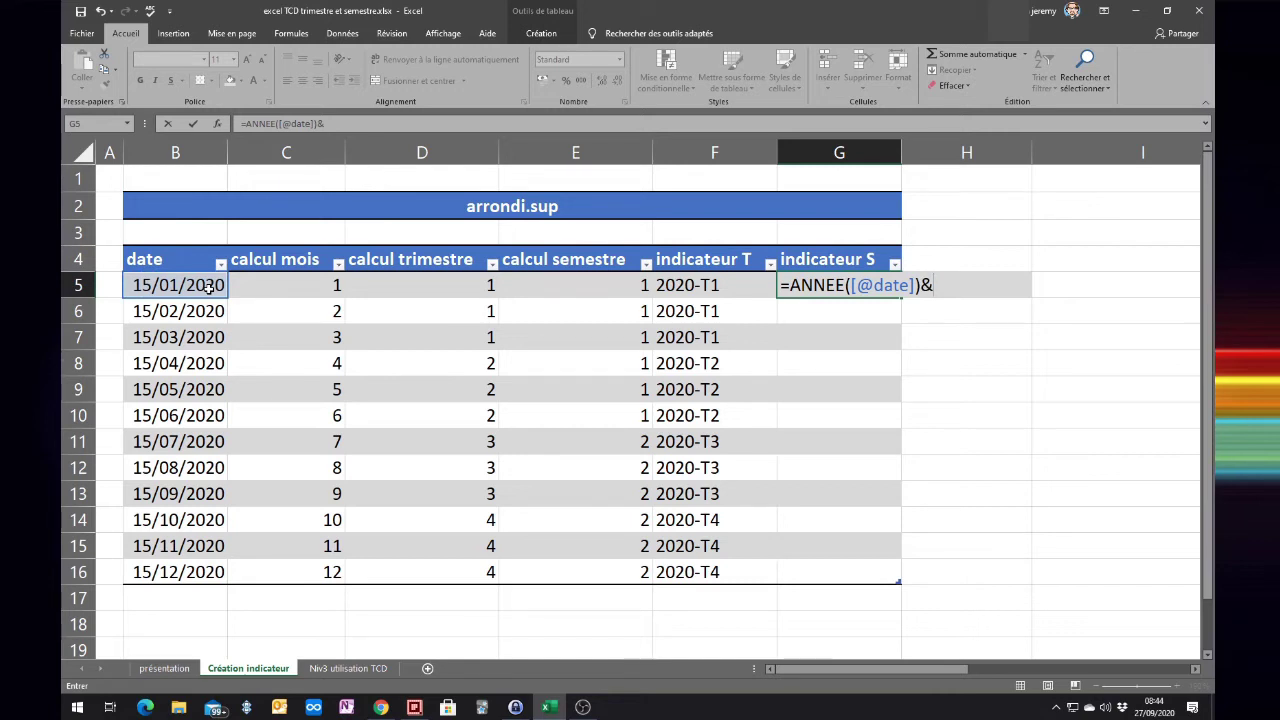
pyautogui.write('"')
pyautogui.write('-')
pyautogui.write('S')
pyautogui.write('"')
pyautogui.write('&')
pyautogui.write('arrondi')
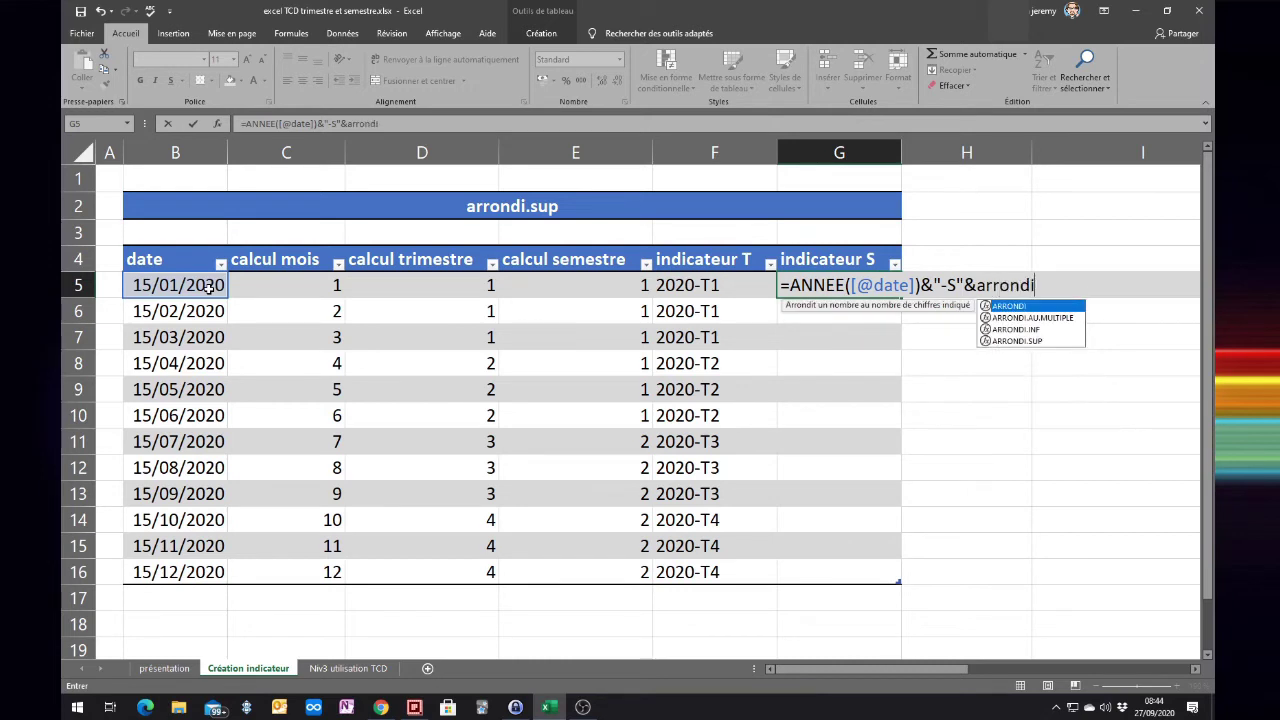
pyautogui.write('.sup')
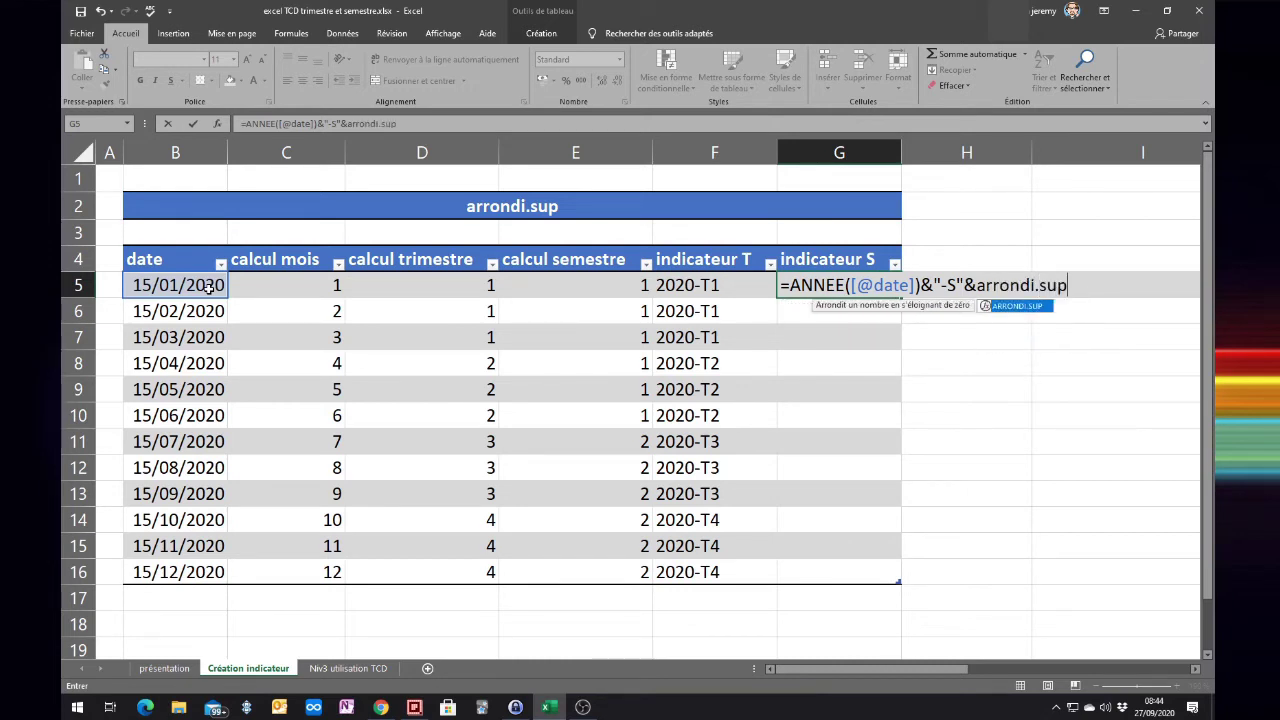
pyautogui.press('Tab')
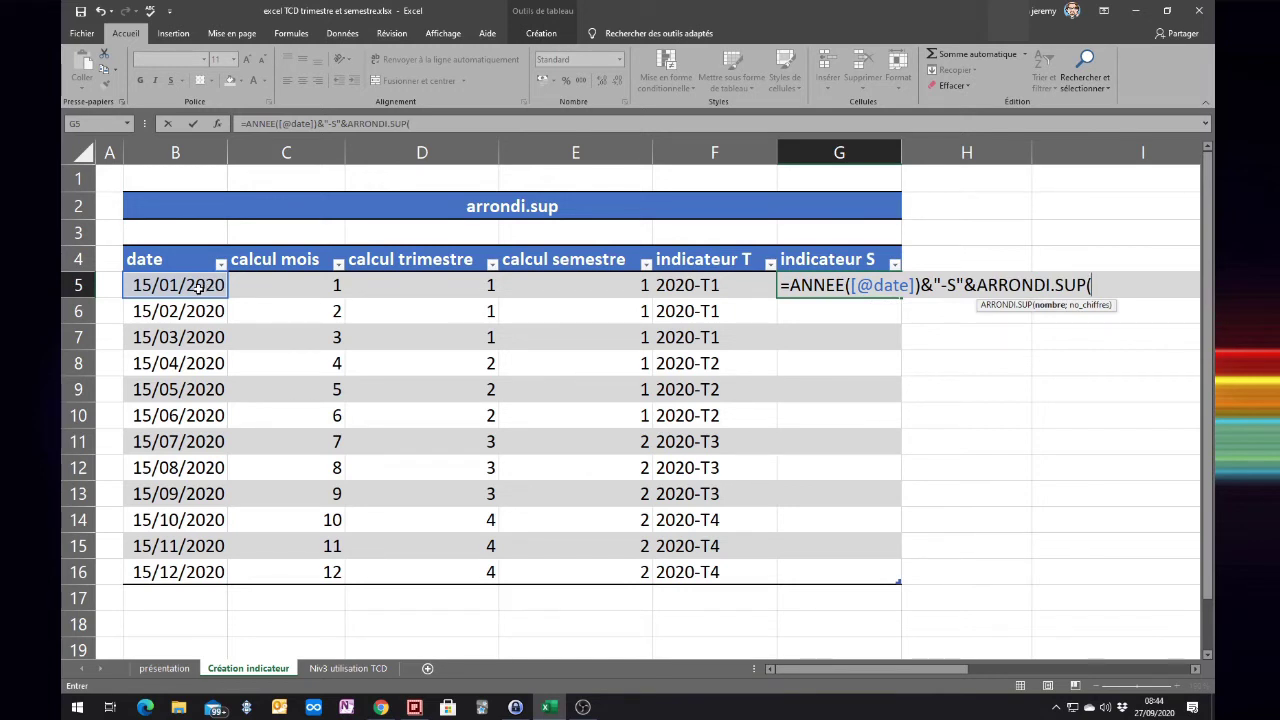
pyautogui.write('mois(')
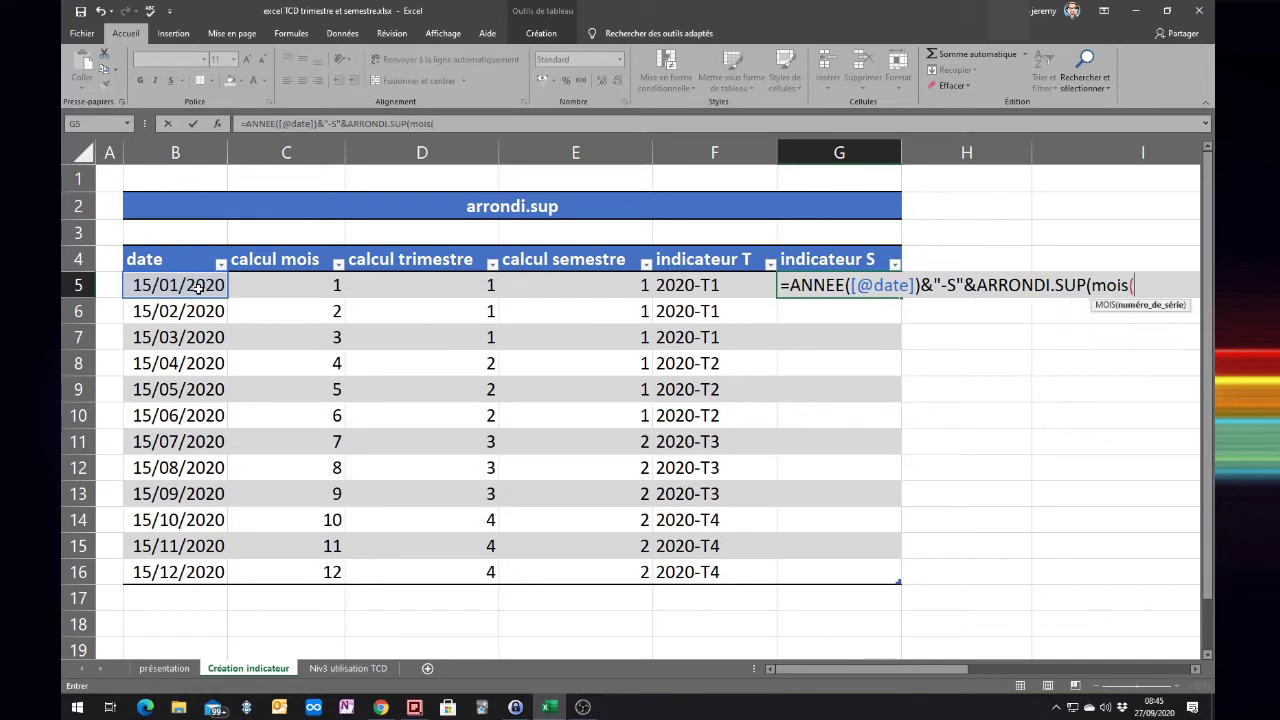
pyautogui.click(198, 287)
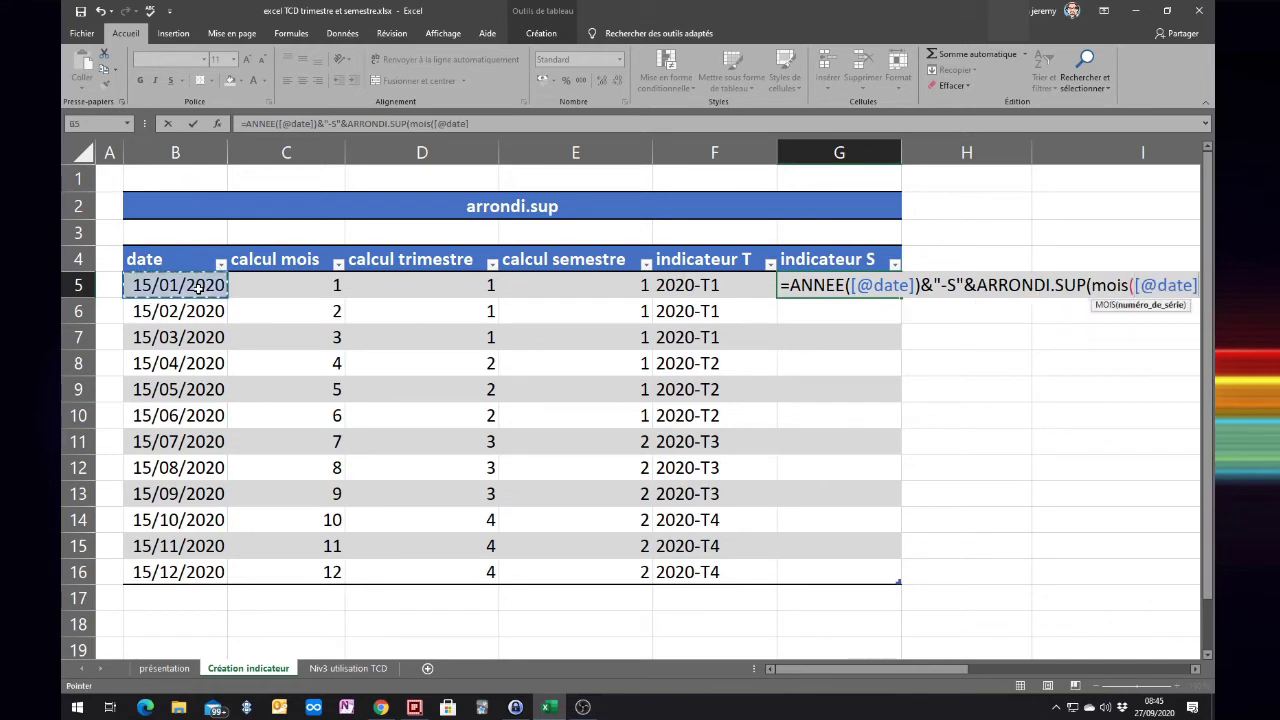
pyautogui.write(')')
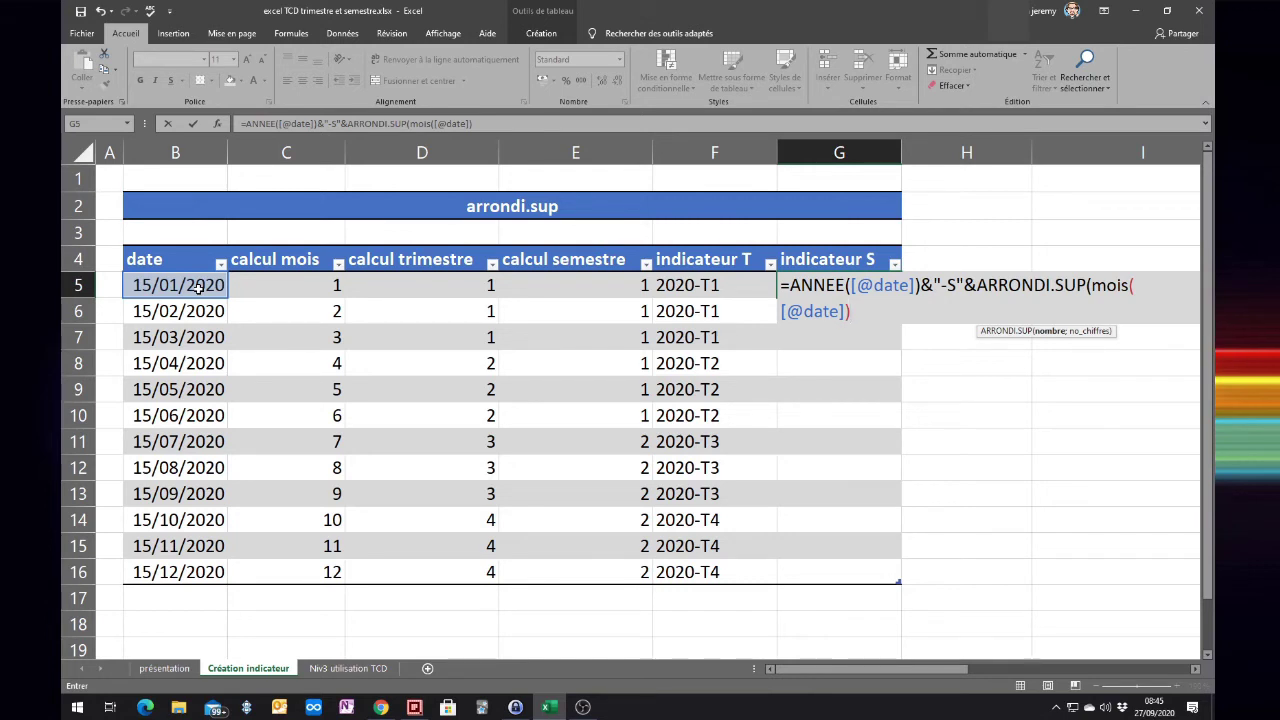
pyautogui.write('/')
pyautogui.write('6')
pyautogui.write(';0)')
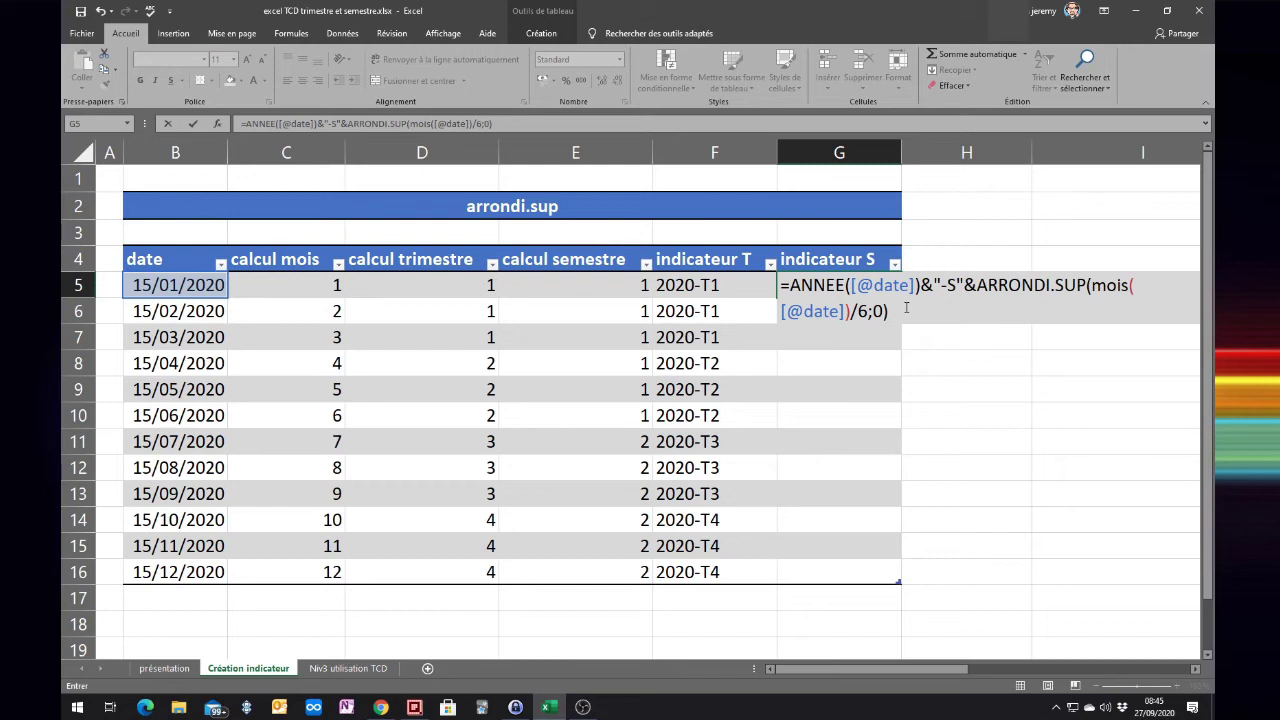
pyautogui.press('Return')
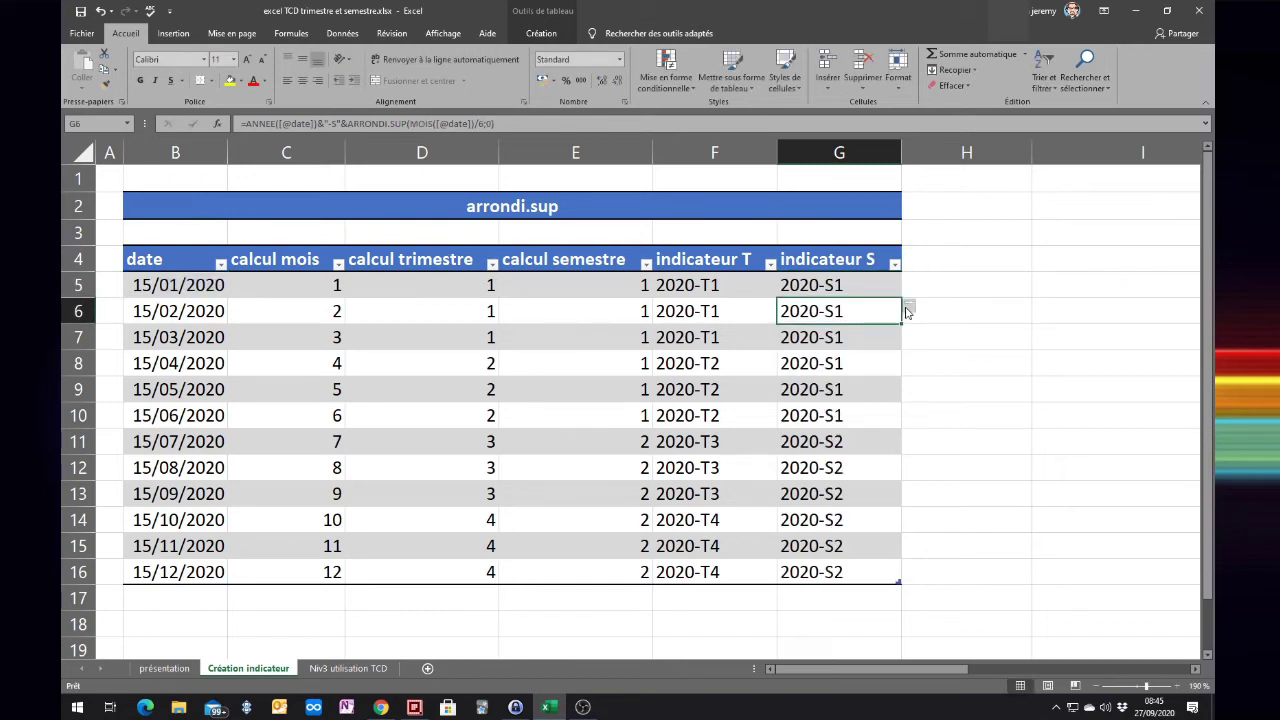
pyautogui.click(308, 406)
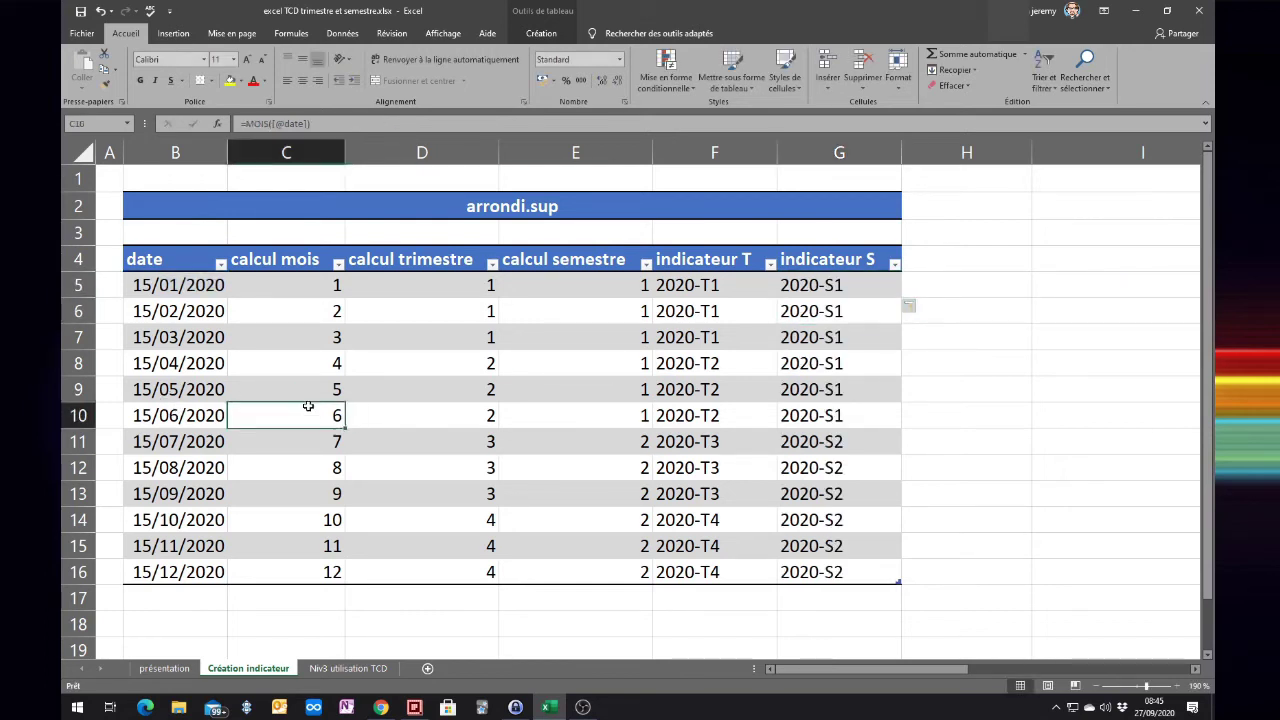
pyautogui.moveTo(308, 406); pyautogui.dragTo(302, 279)
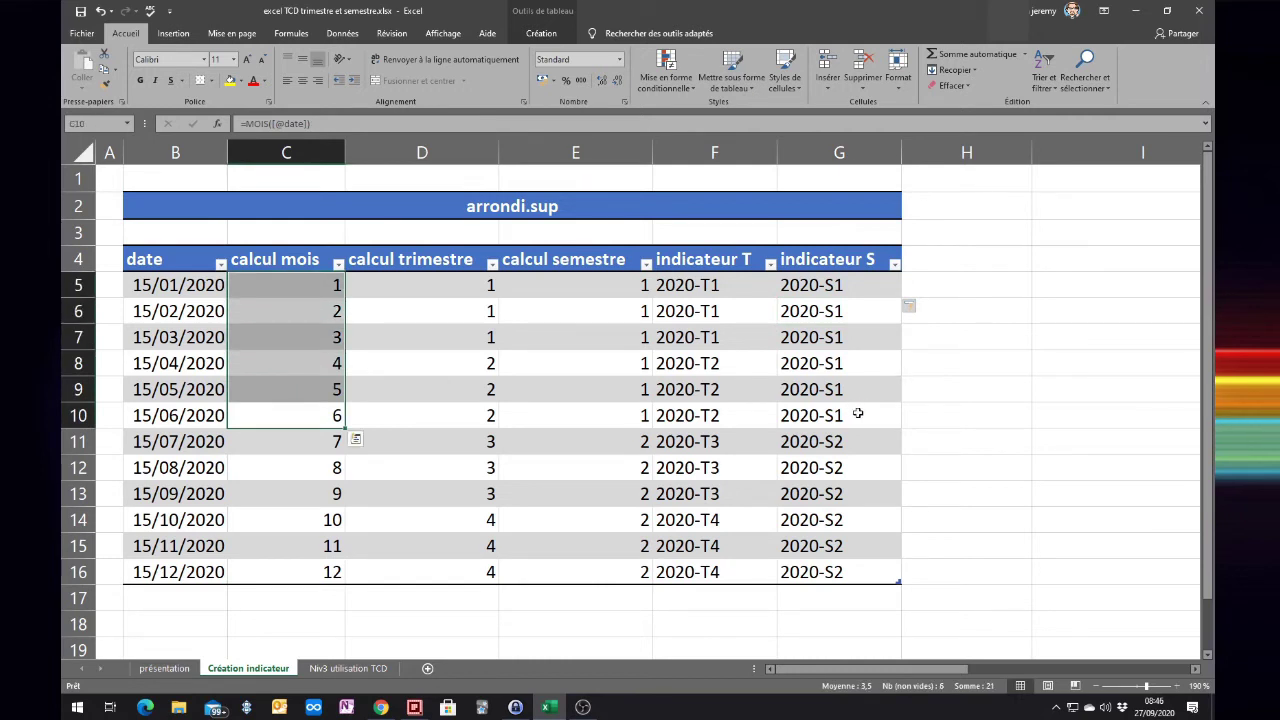
pyautogui.moveTo(858, 413); pyautogui.dragTo(858, 295)
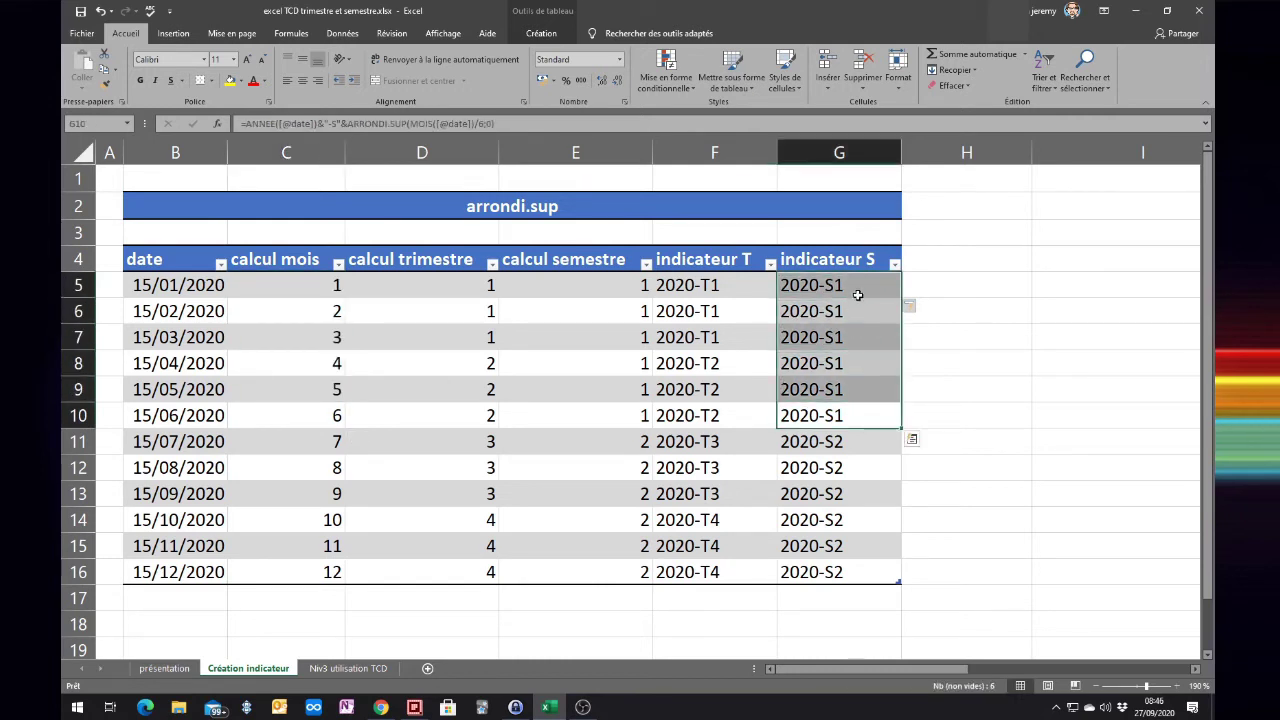
pyautogui.click(301, 571)
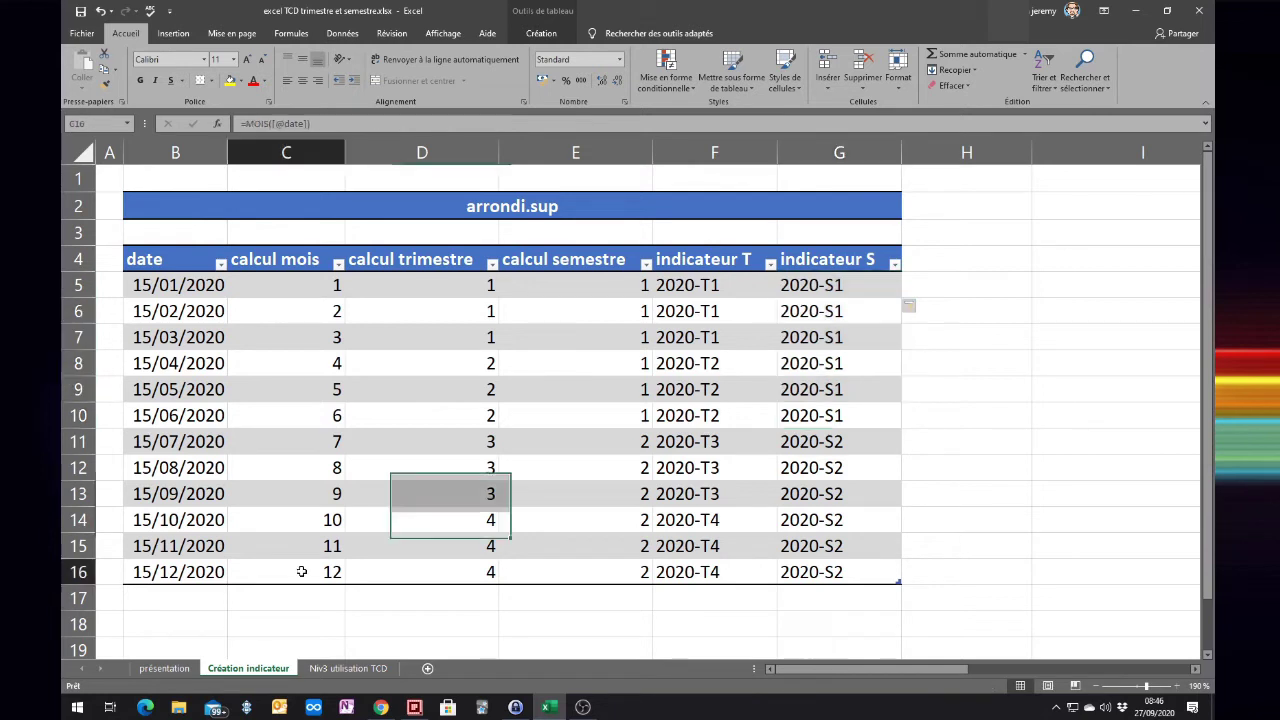
pyautogui.moveTo(301, 571); pyautogui.dragTo(301, 441)
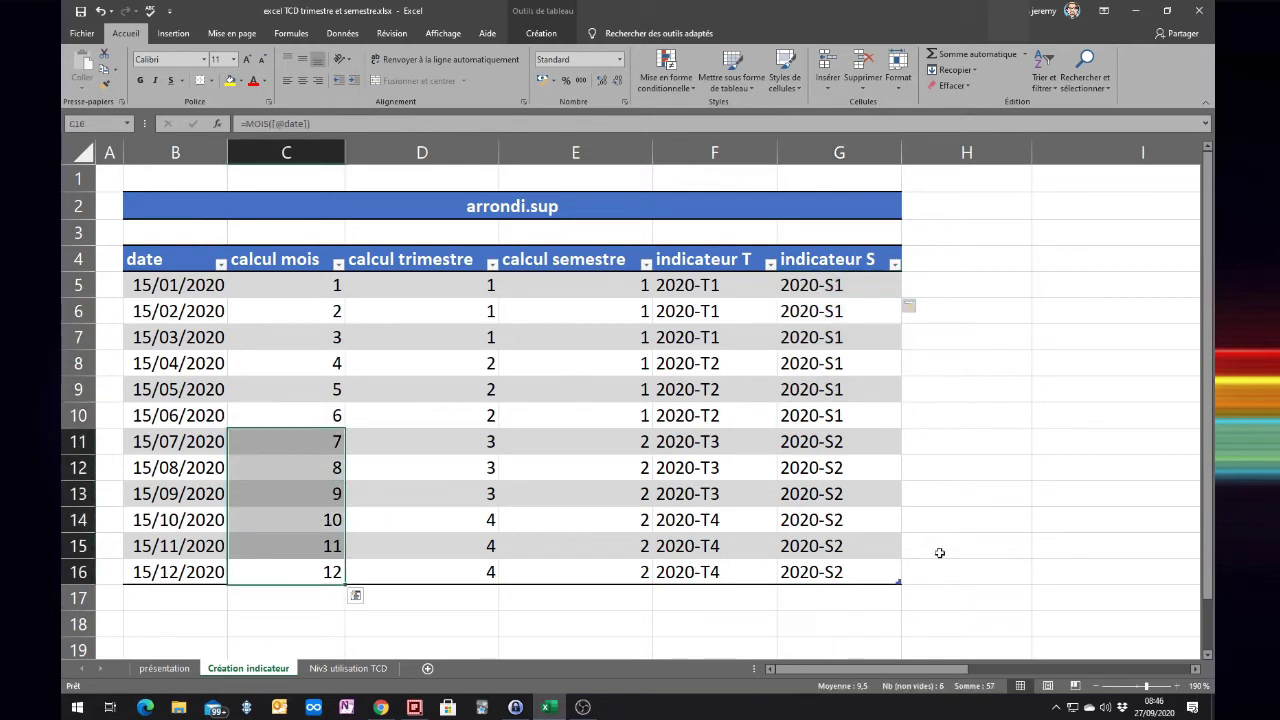
pyautogui.moveTo(858, 571); pyautogui.dragTo(850, 441)
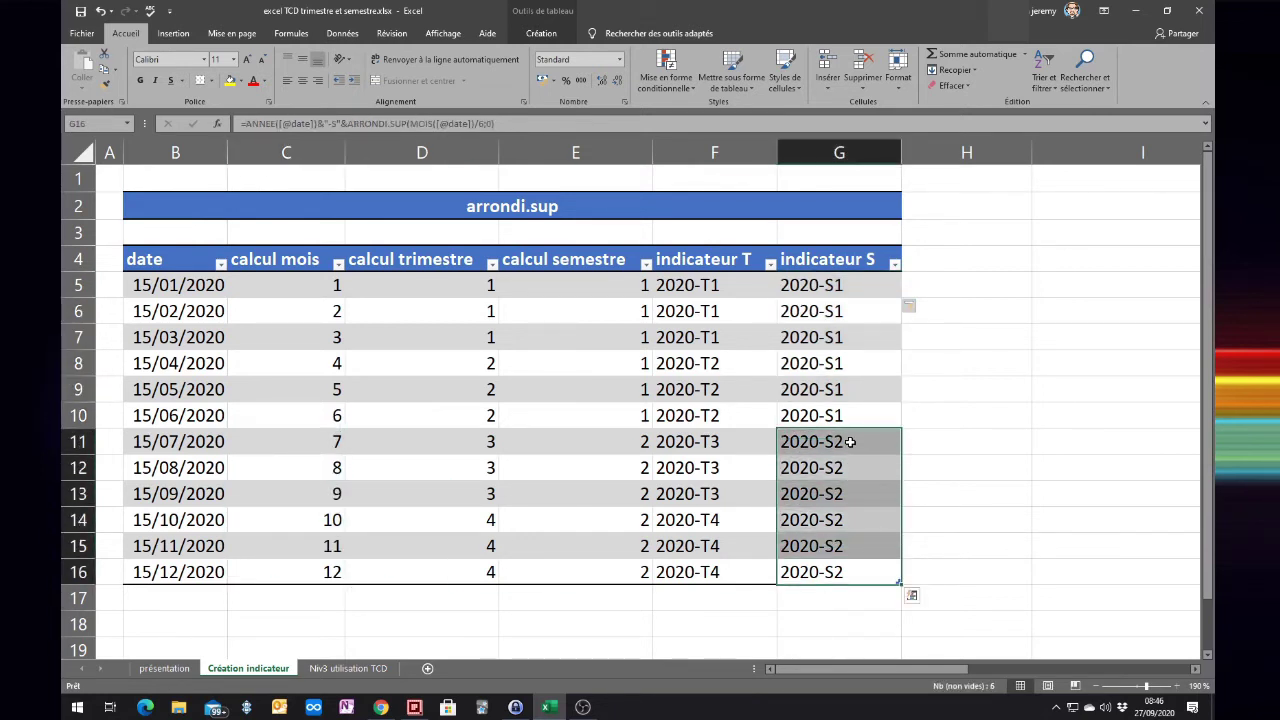
pyautogui.click(704, 293)
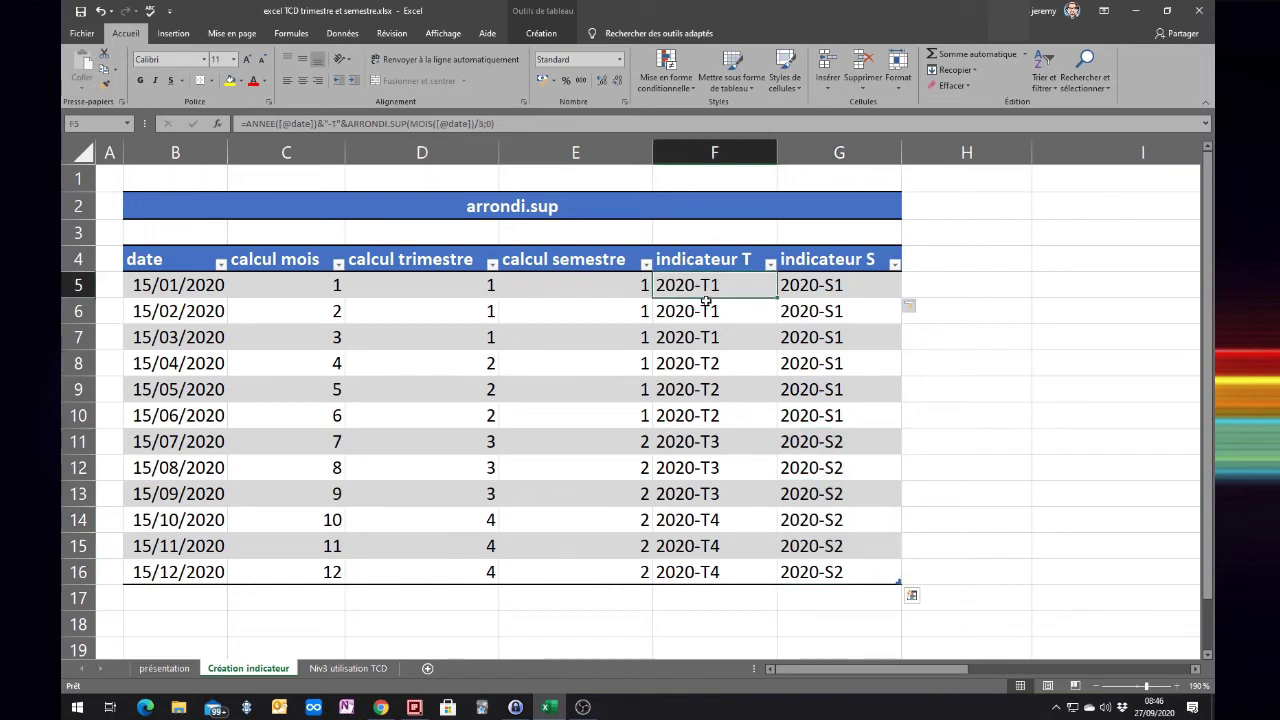
pyautogui.moveTo(706, 300); pyautogui.dragTo(846, 568)
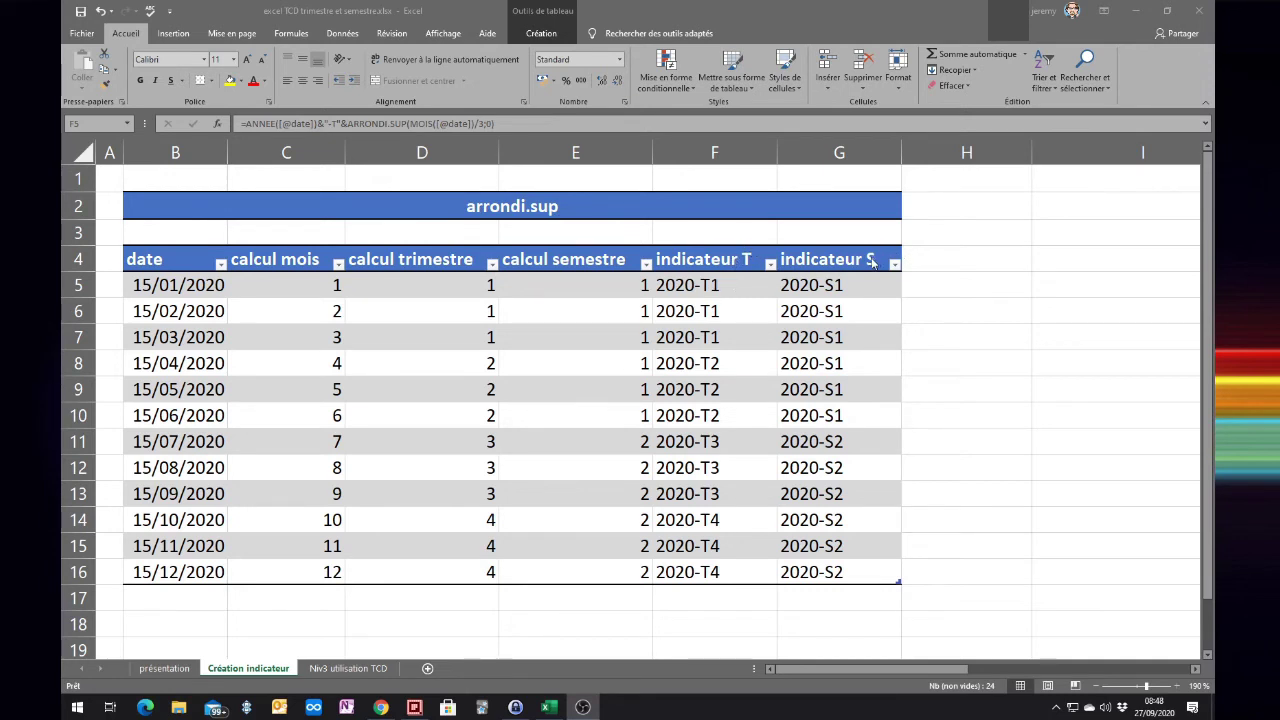
pyautogui.click(850, 677)
pyautogui.moveTo(882, 678); pyautogui.dragTo(1130, 683)
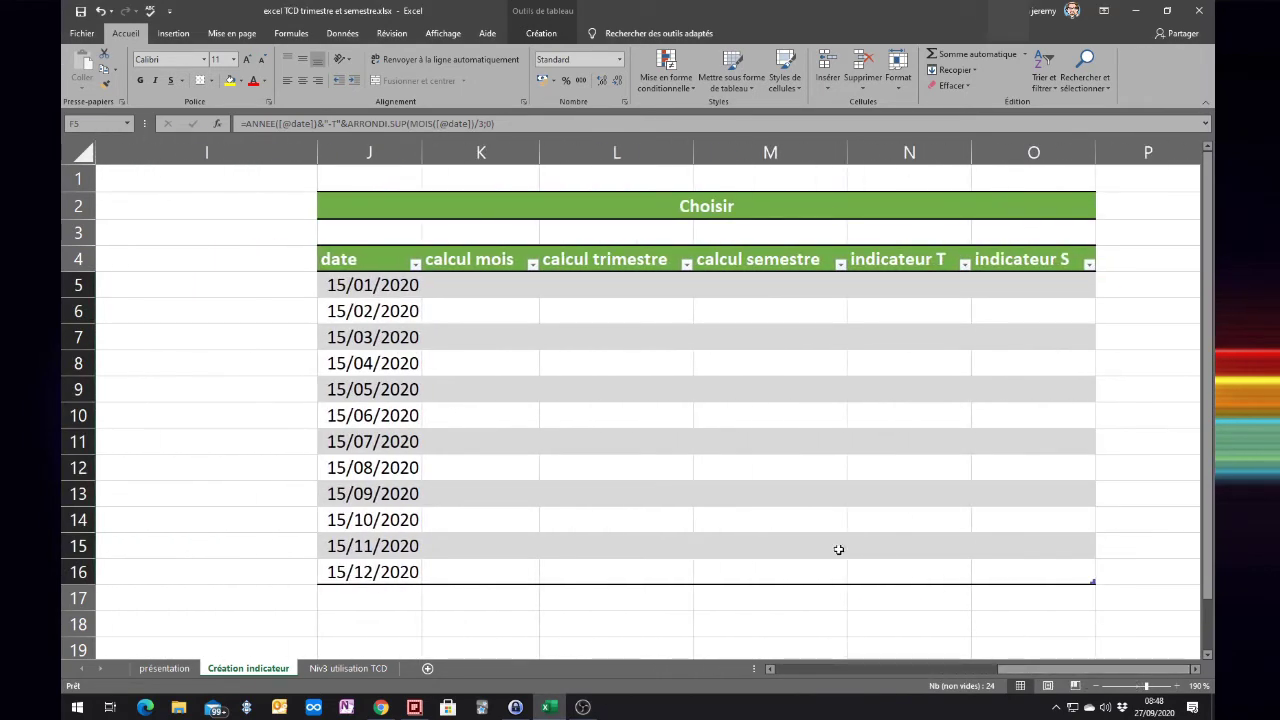
pyautogui.click(1195, 668)
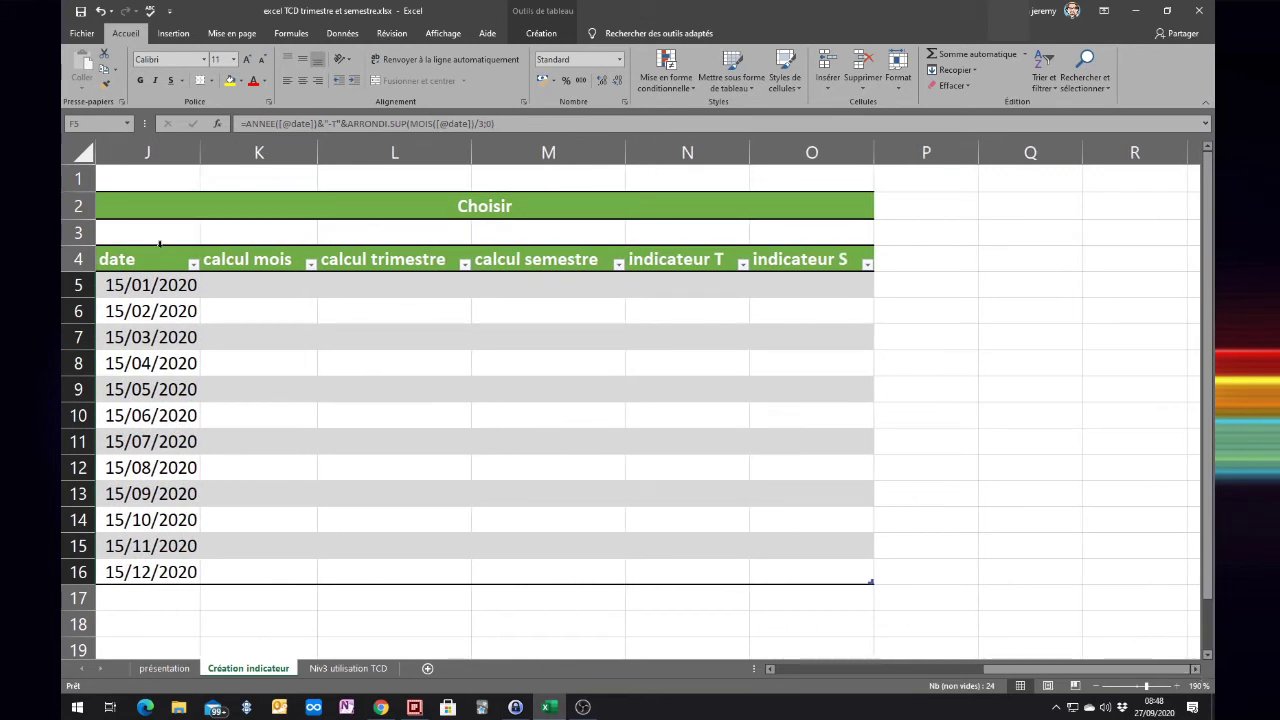
pyautogui.click(268, 285)
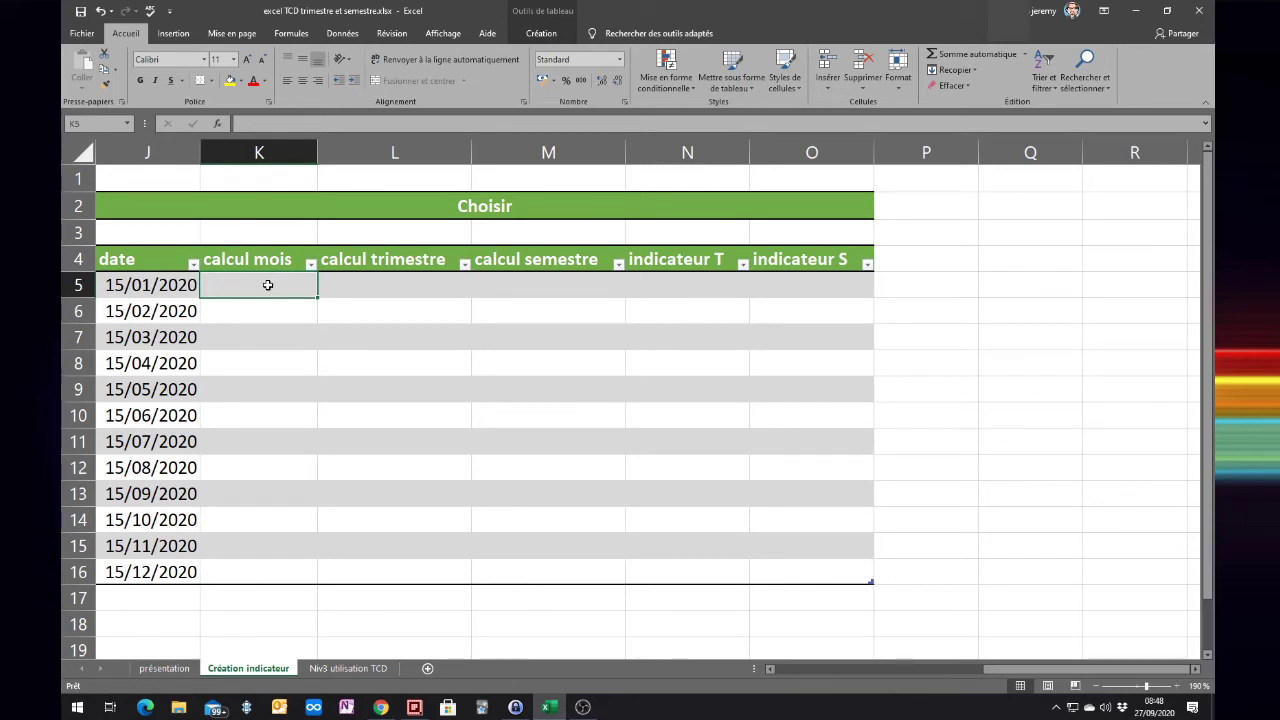
pyautogui.write('=')
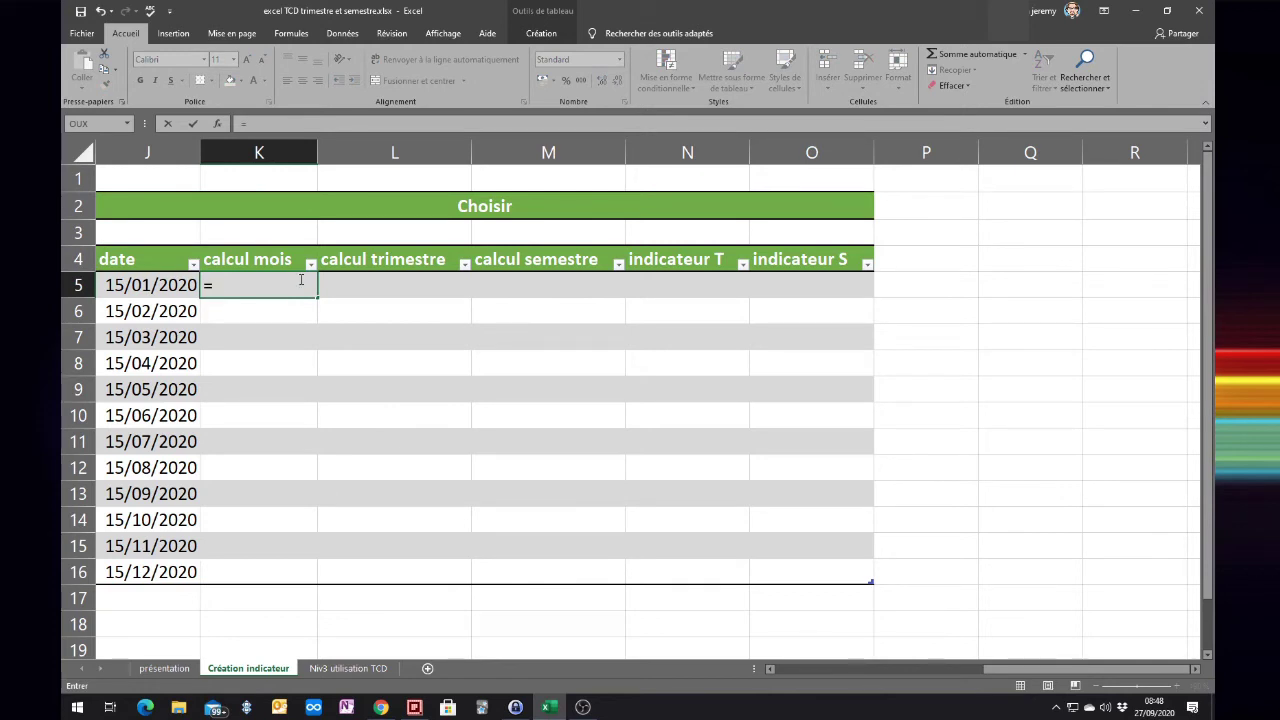
pyautogui.write('mois(')
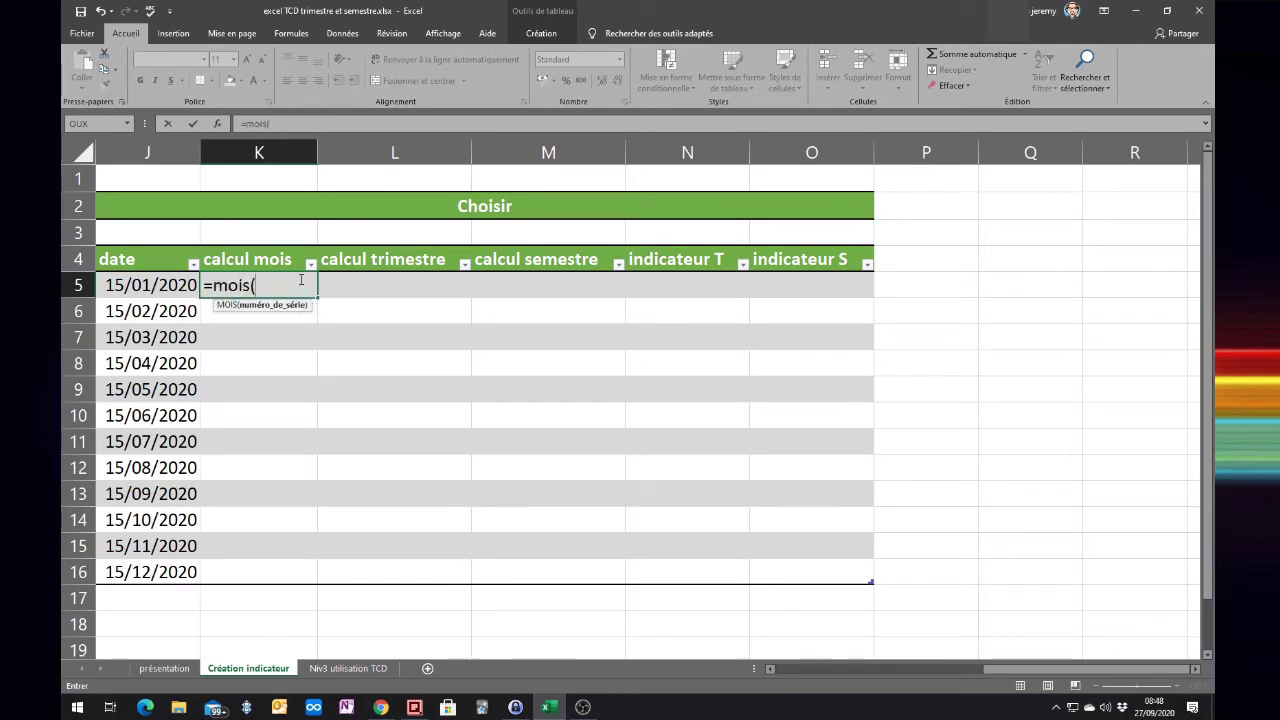
pyautogui.press('Left')
pyautogui.write(')')
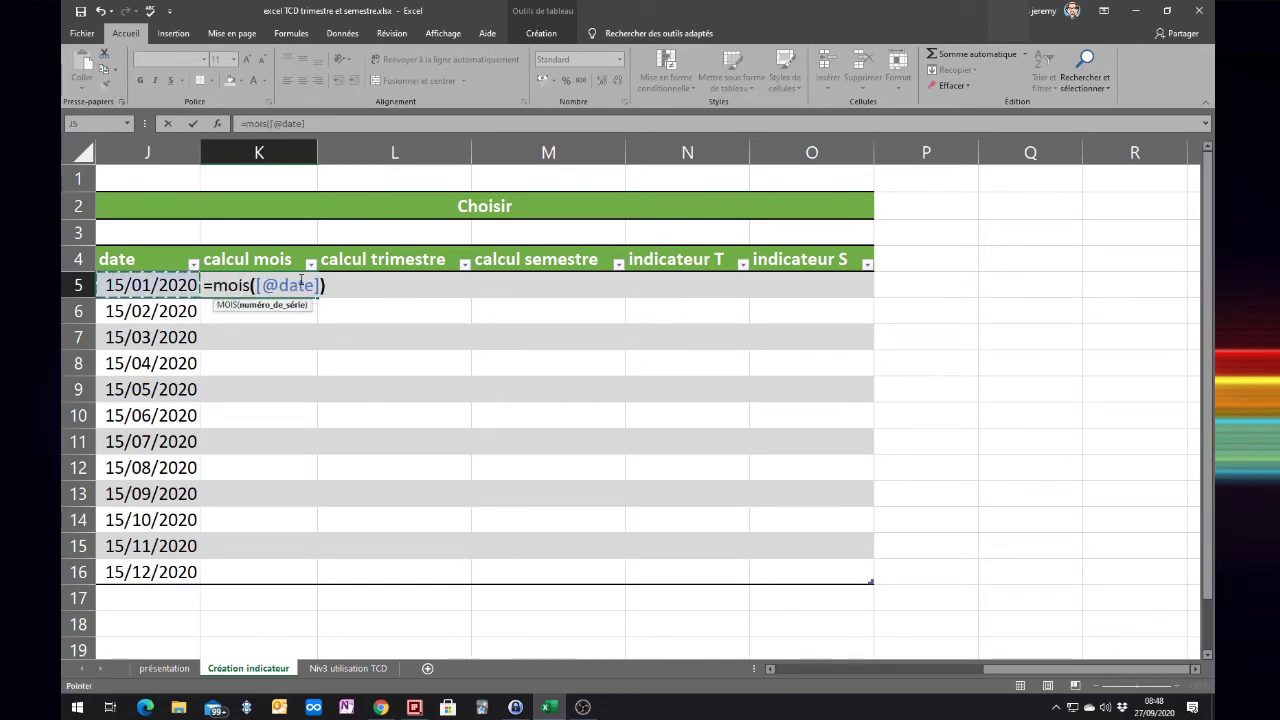
pyautogui.press('Return')
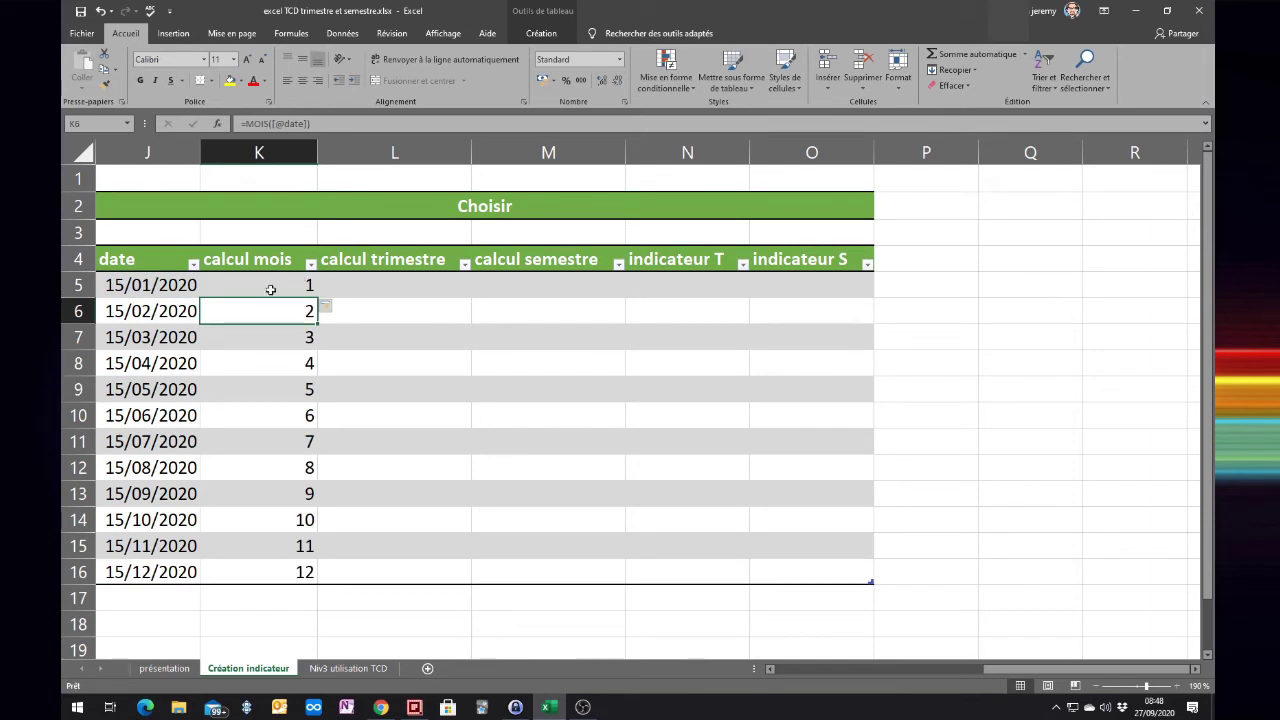
# Select and step through the calcul mois results to check the 1 to 12 month numbers.
pyautogui.click(284, 285)
pyautogui.moveTo(284, 285); pyautogui.dragTo(265, 571)
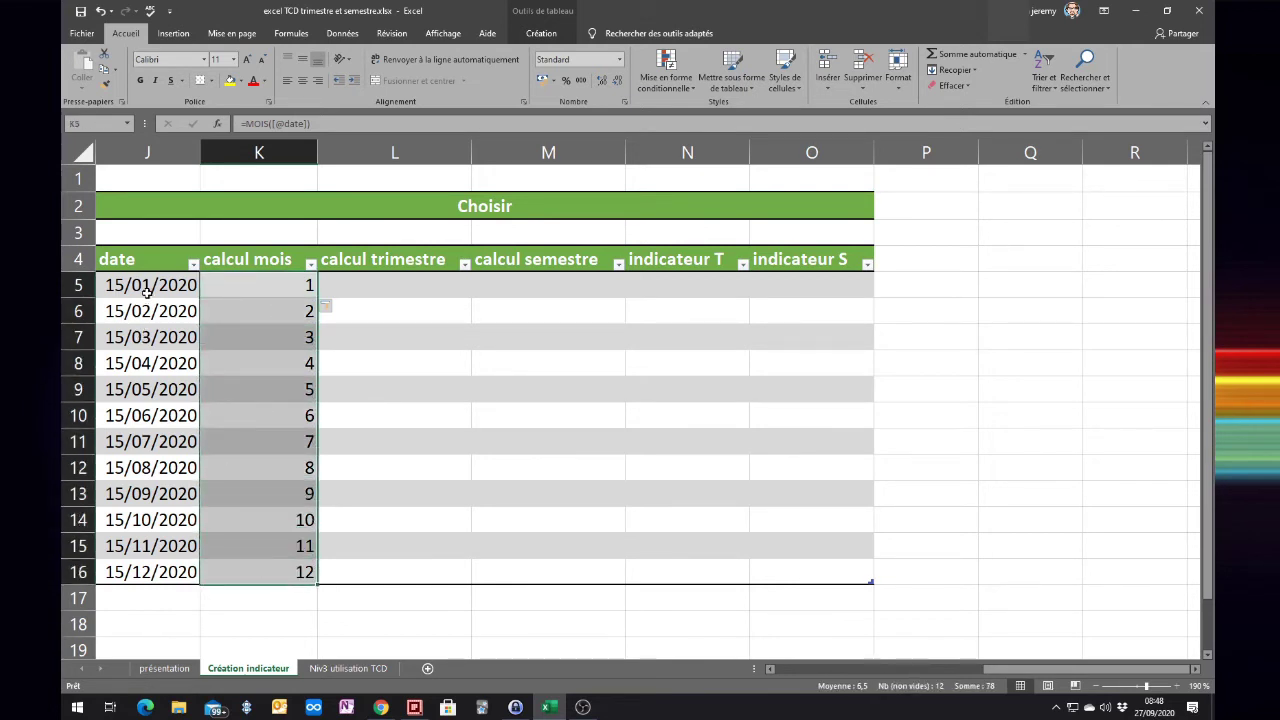
pyautogui.click(296, 288)
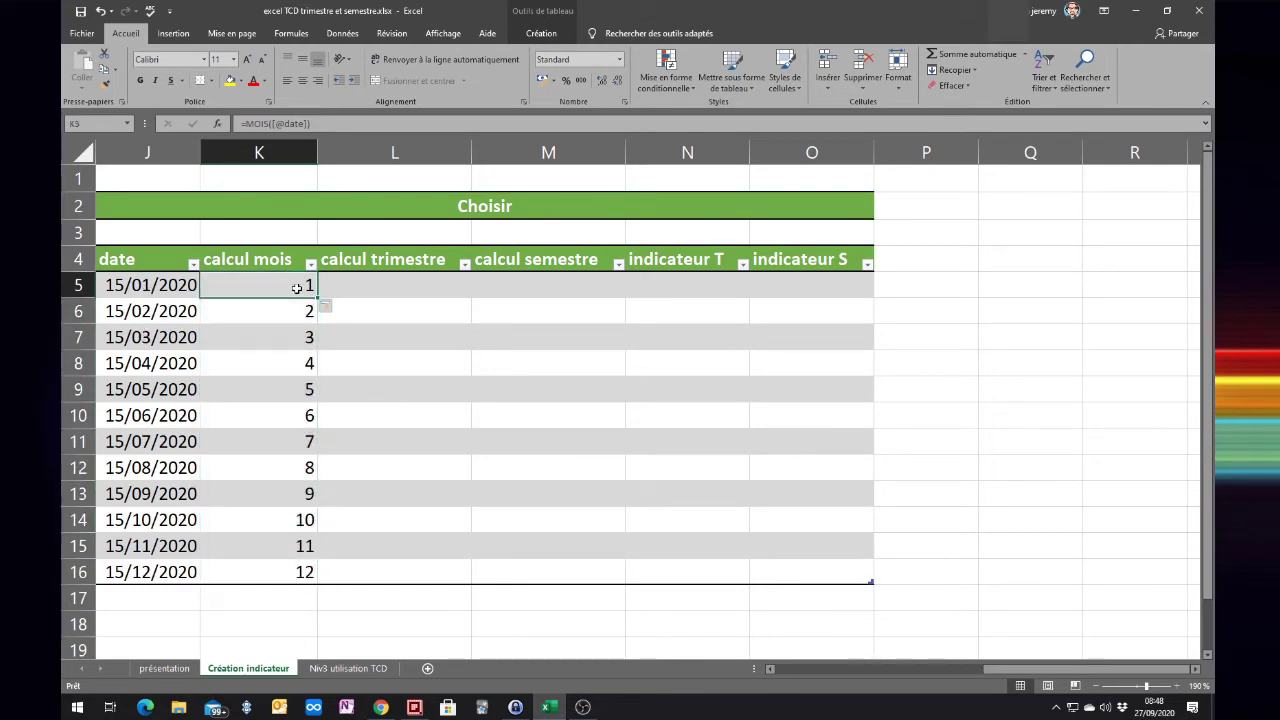
pyautogui.click(287, 308)
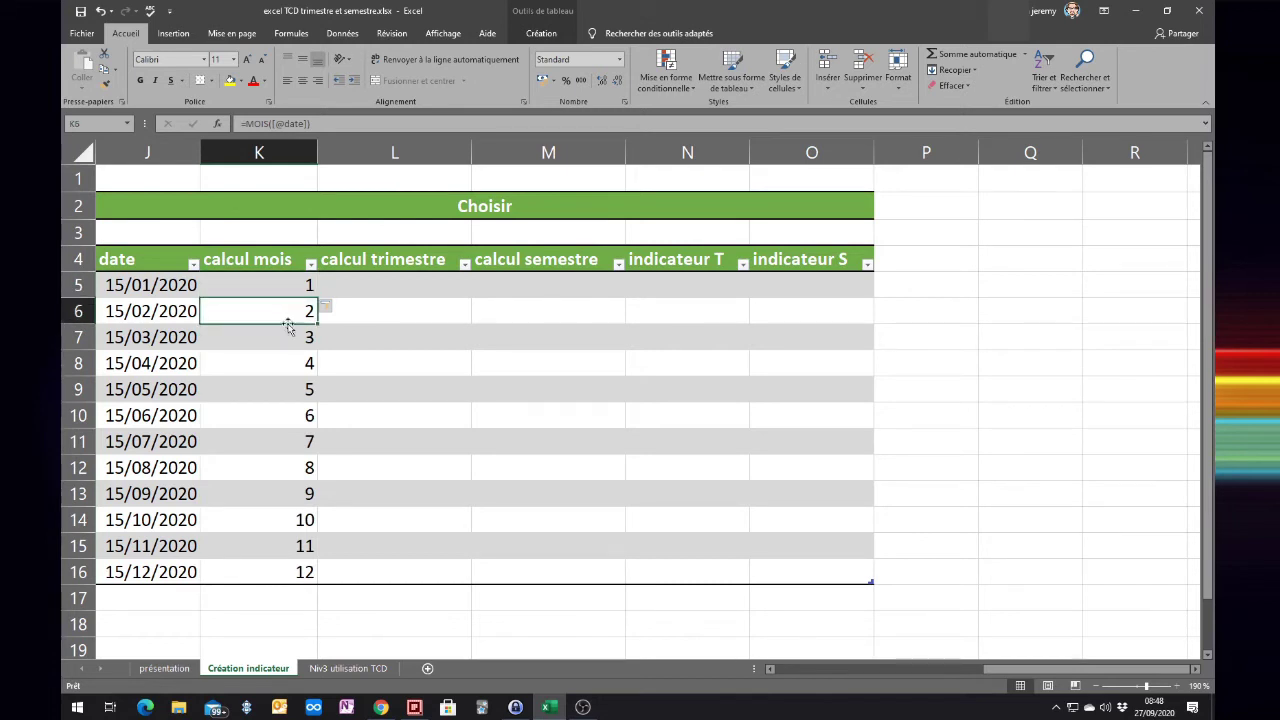
pyautogui.click(280, 333)
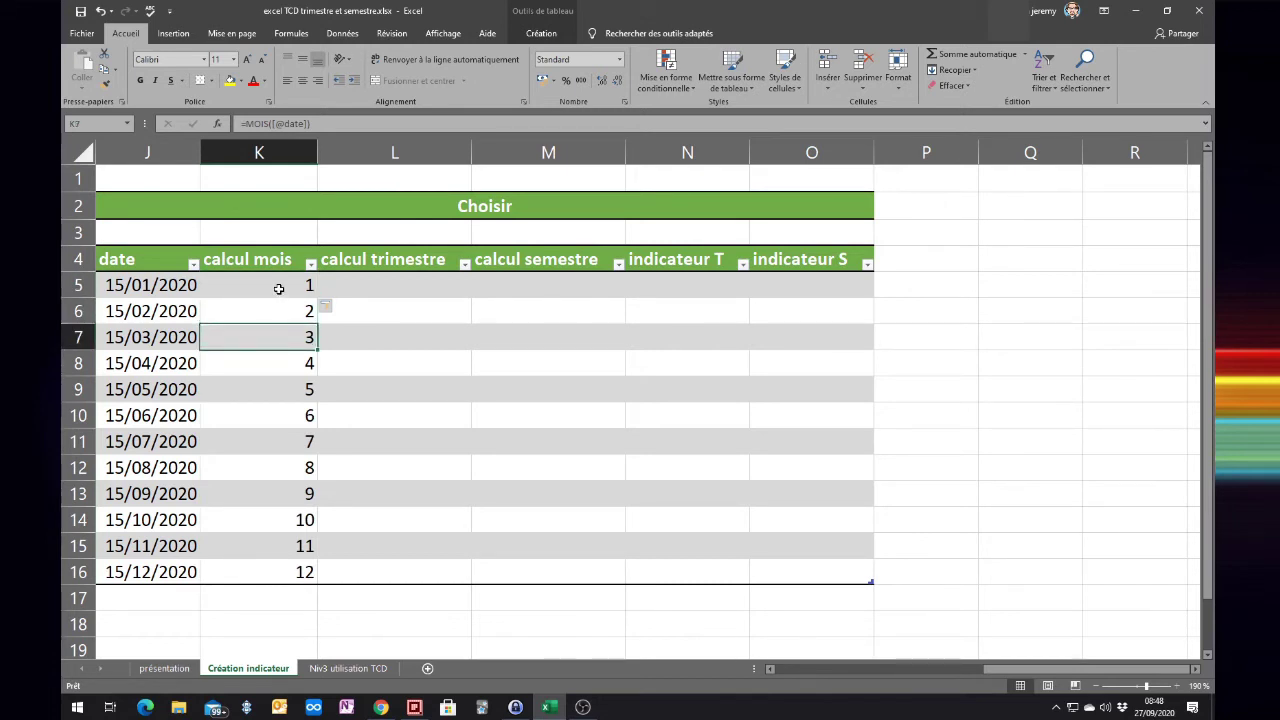
pyautogui.moveTo(279, 286); pyautogui.dragTo(276, 332)
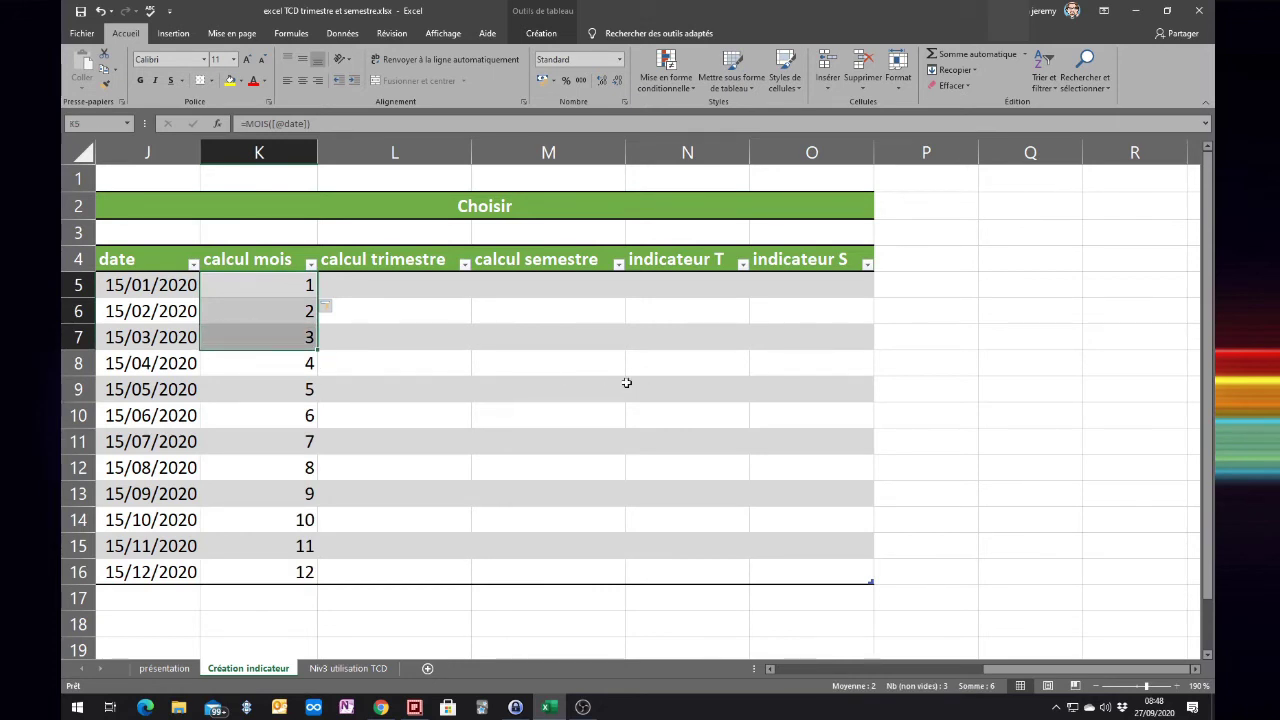
pyautogui.click(352, 292)
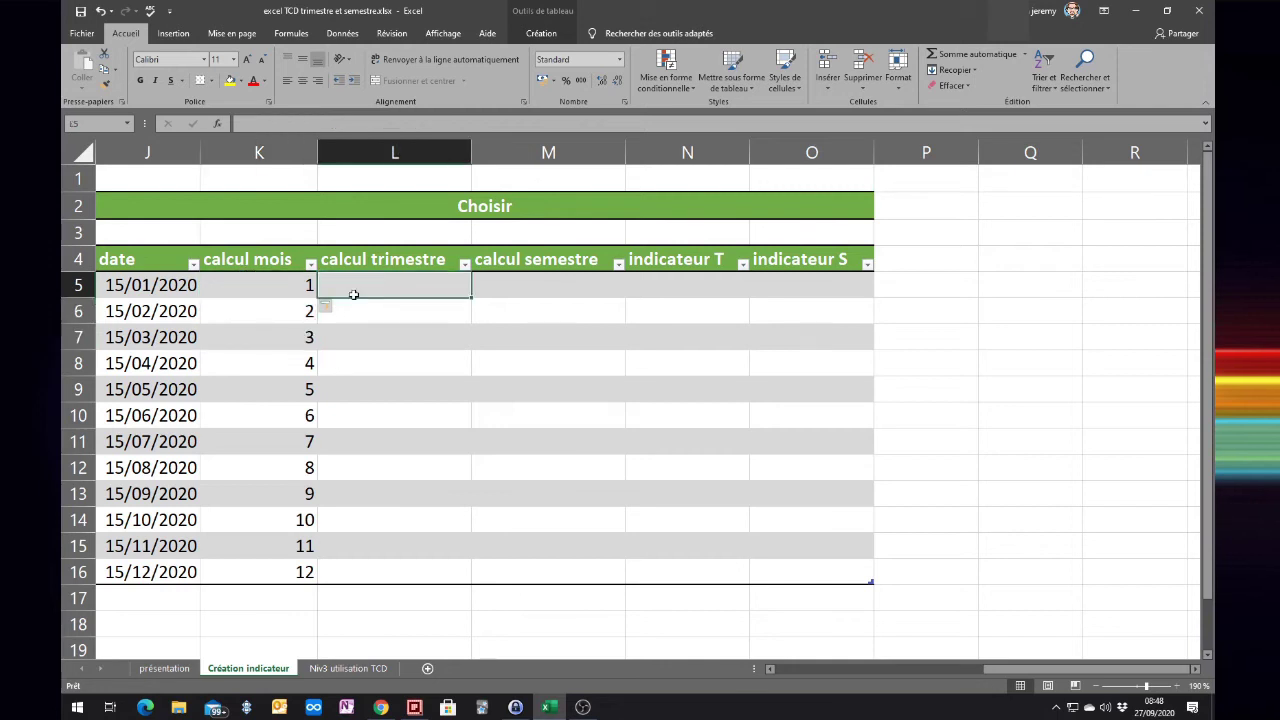
# Type =CHOISIR([@[calcul mois]];1;1;1;2;2;2;3;3;3;4;4;4) in L5 to map months to quarters.
pyautogui.write('=')
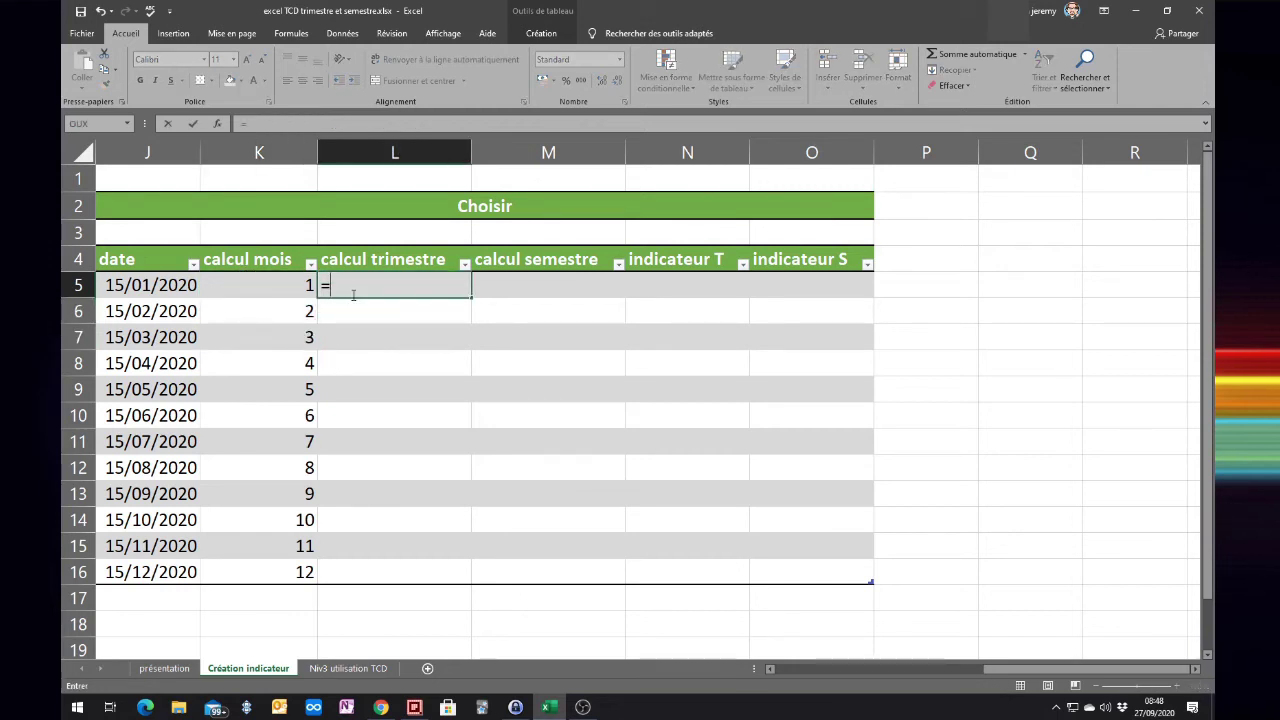
pyautogui.write('choisi')
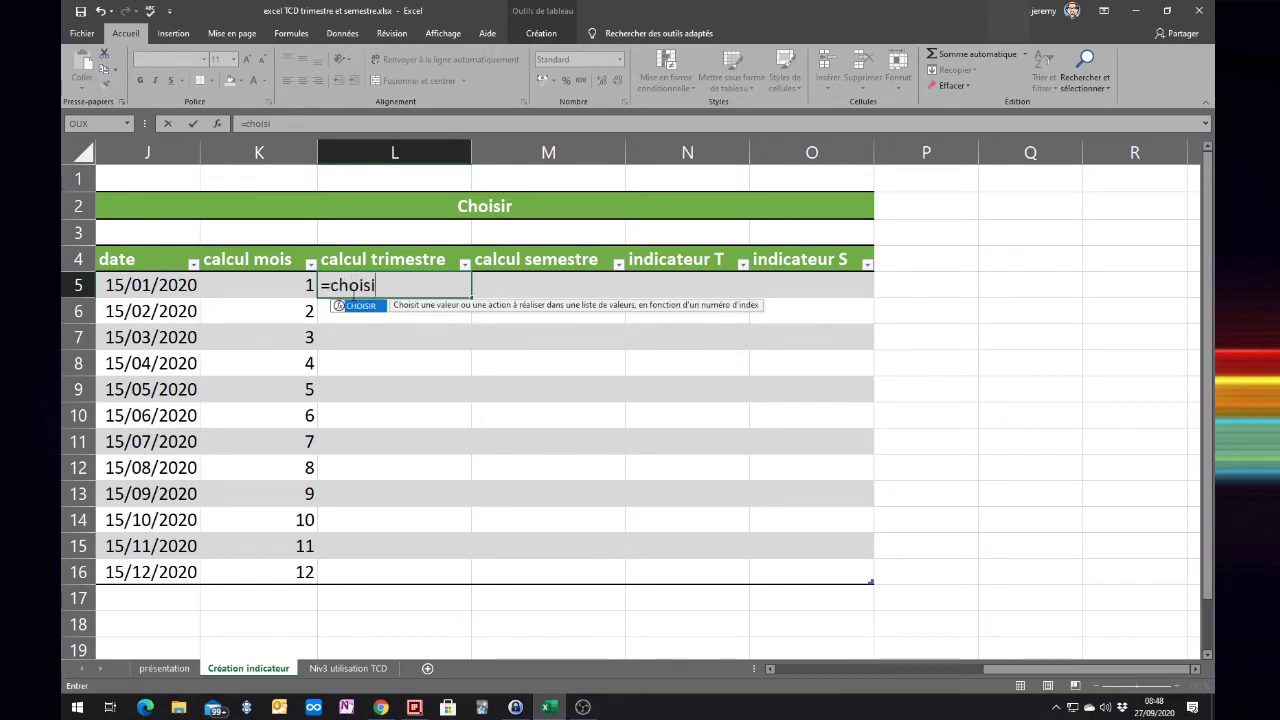
pyautogui.write('r')
pyautogui.write('(')
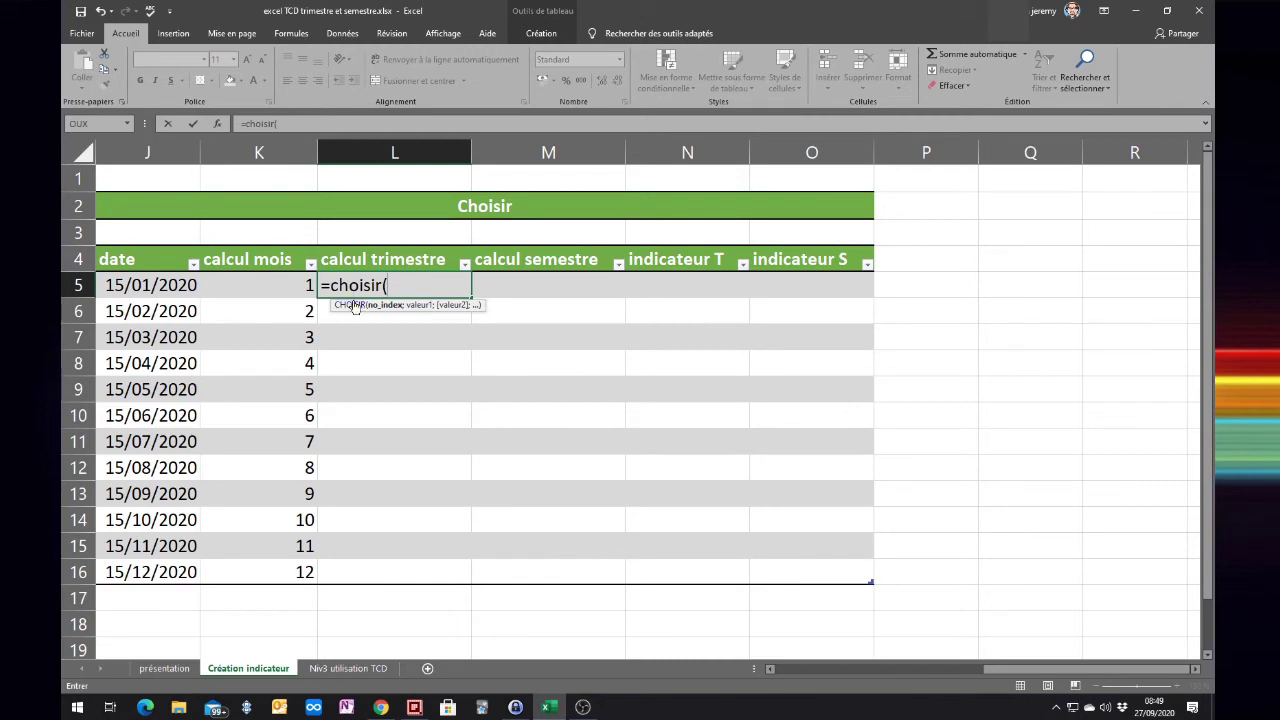
pyautogui.click(257, 283)
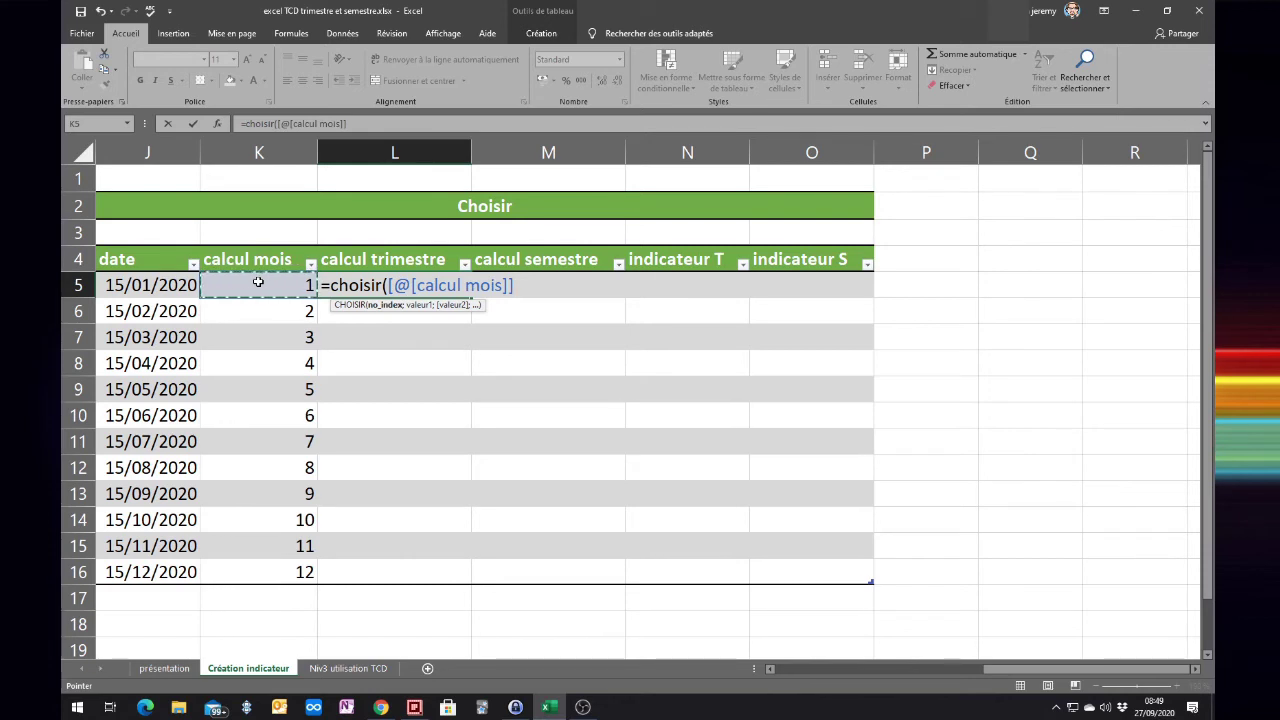
pyautogui.write(';')
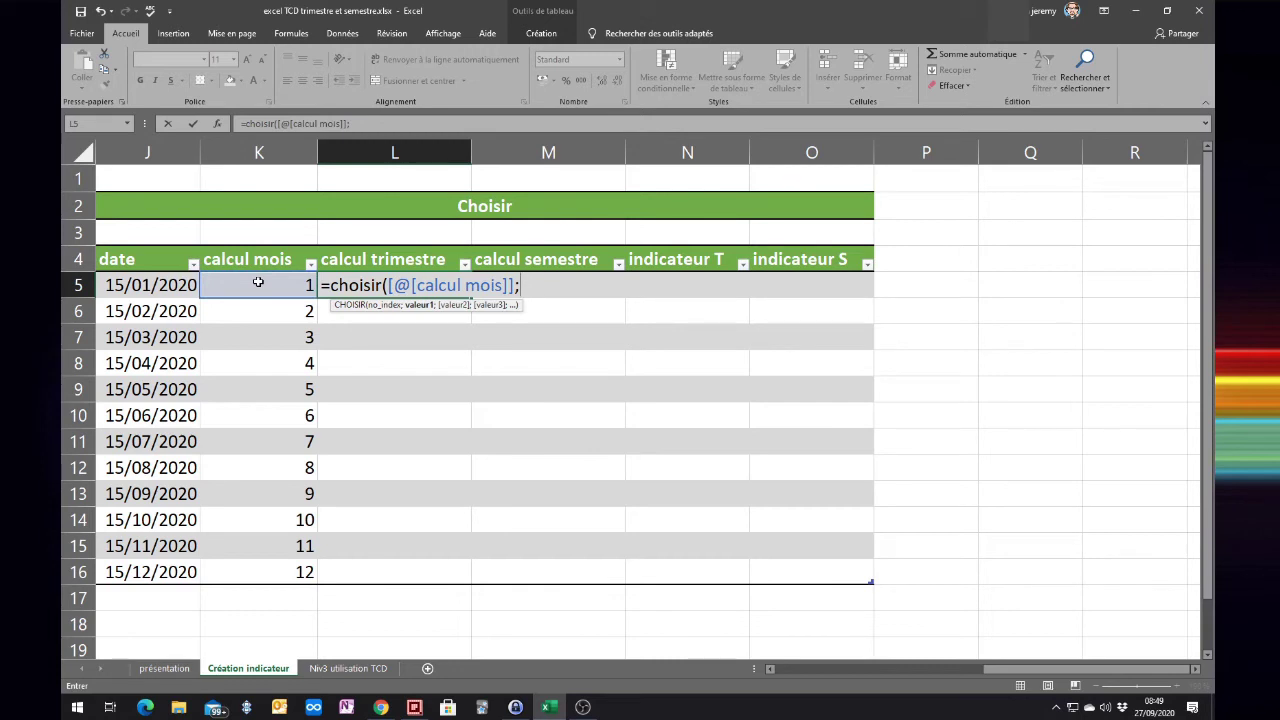
pyautogui.write('1')
pyautogui.write(';')
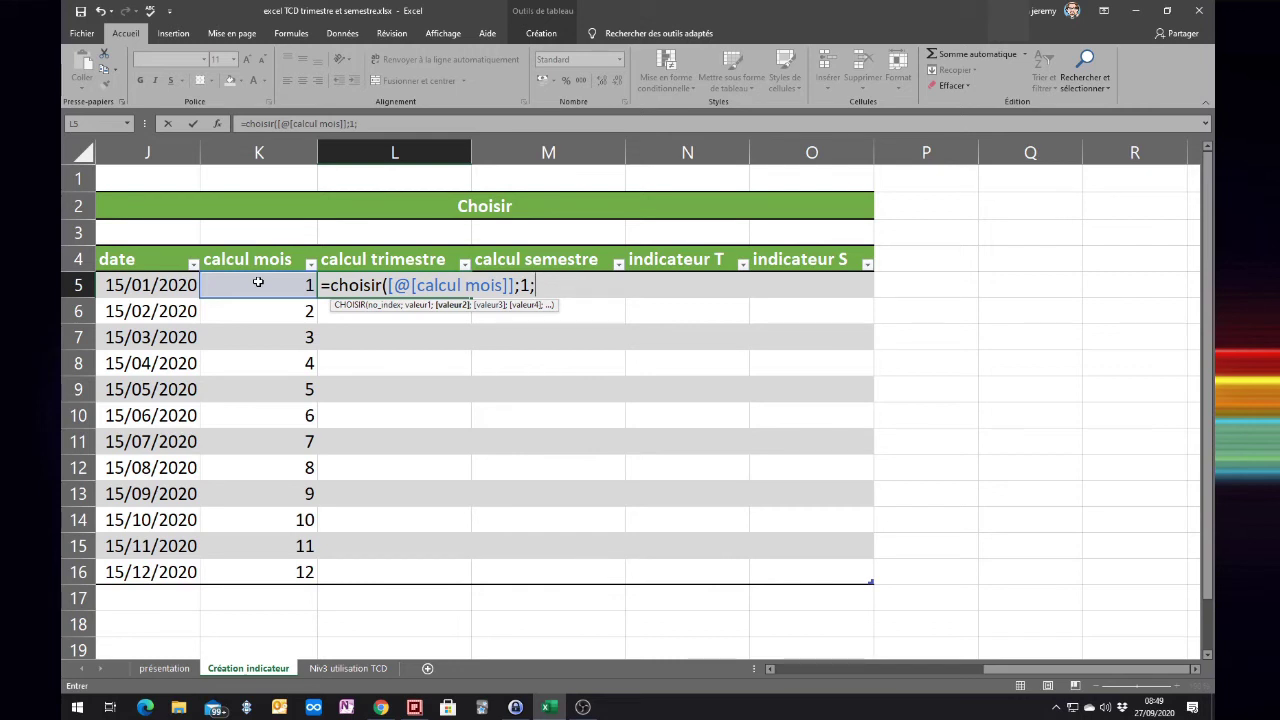
pyautogui.write('1')
pyautogui.write(';')
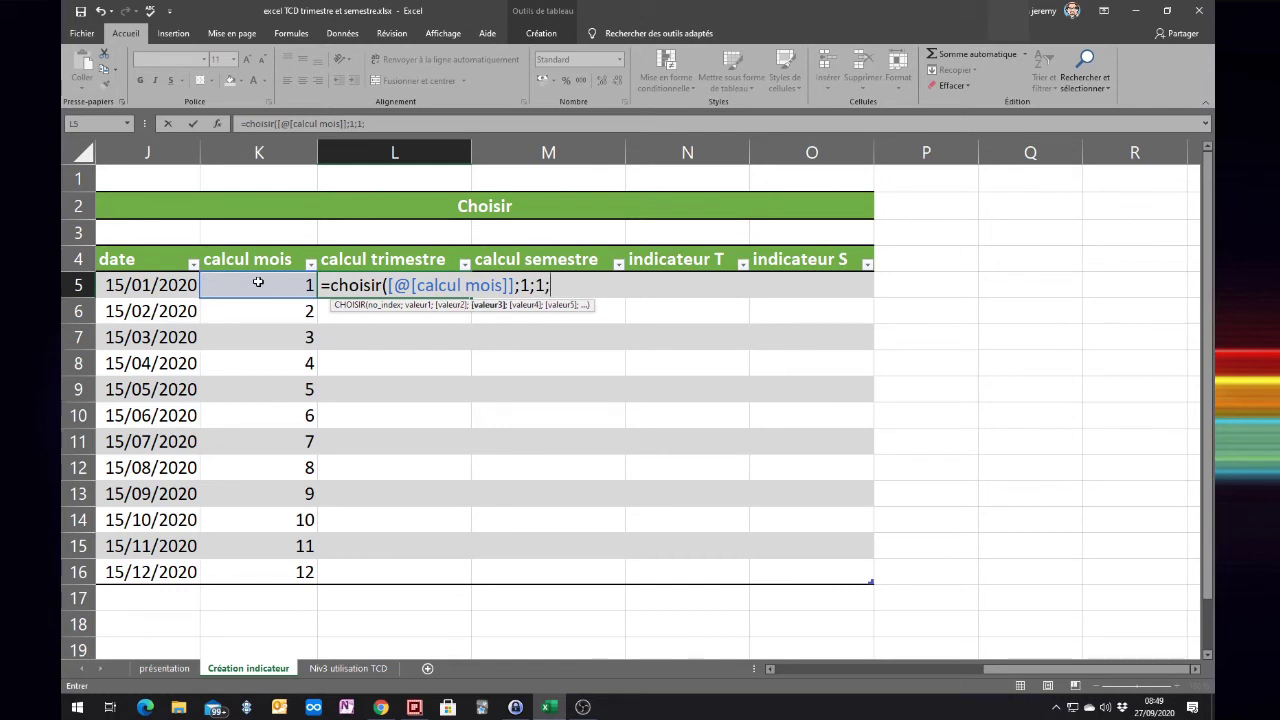
pyautogui.write('1')
pyautogui.write(';')
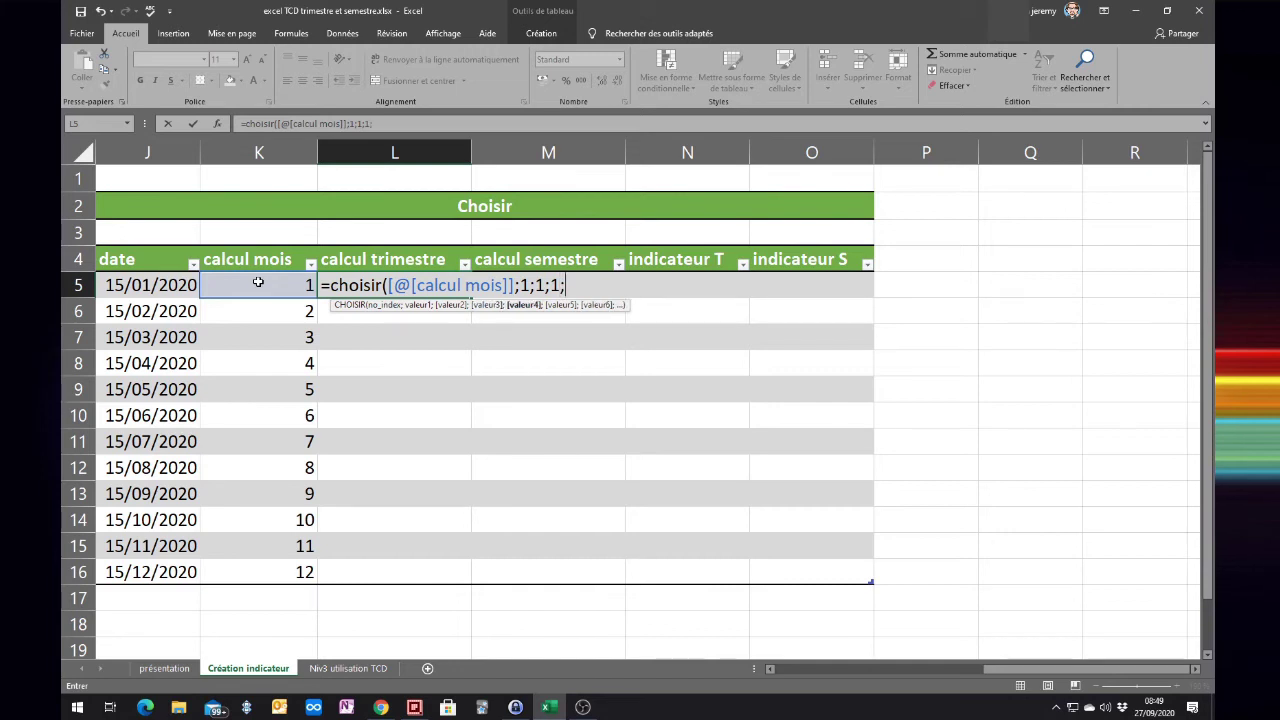
pyautogui.write('2;2')
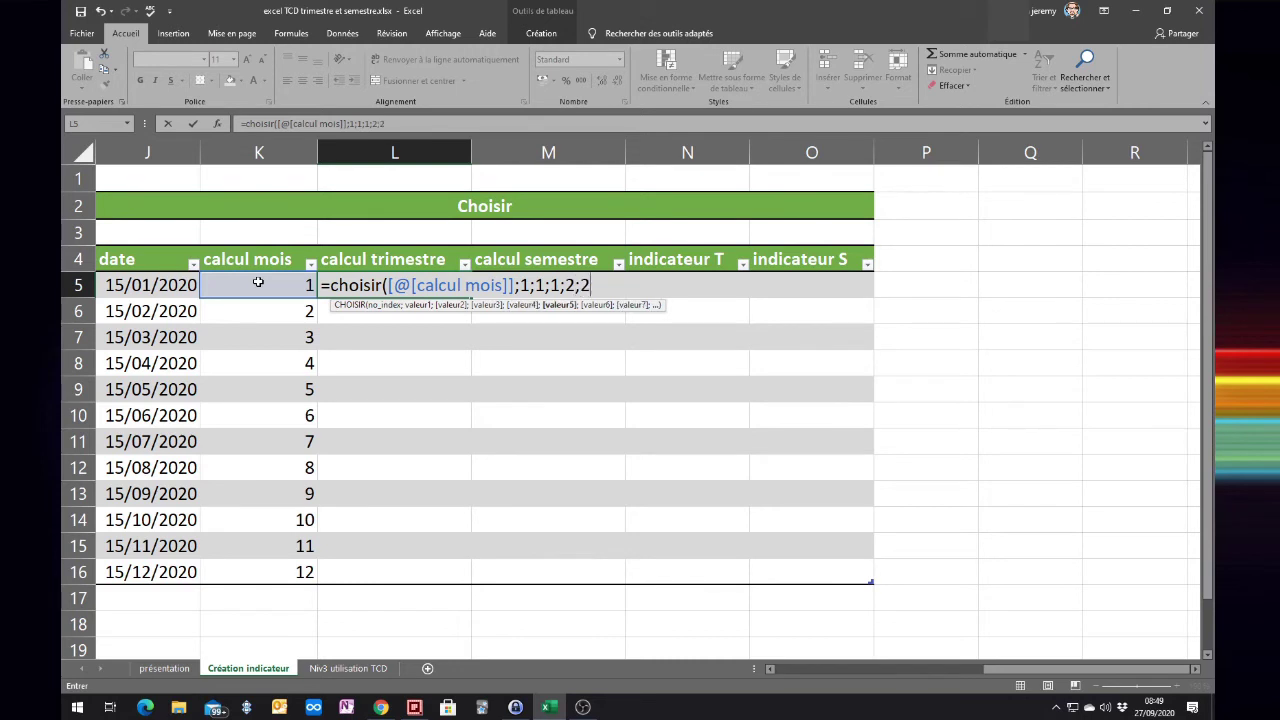
pyautogui.write(';2')
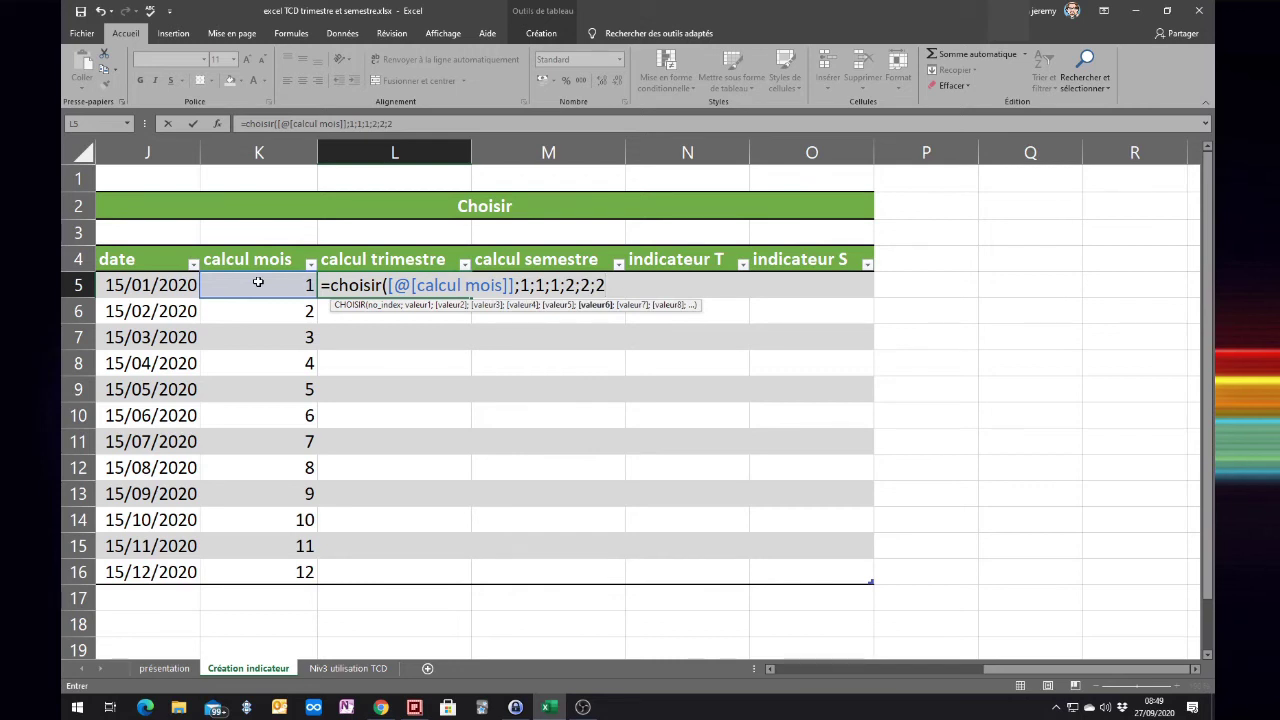
pyautogui.write(';')
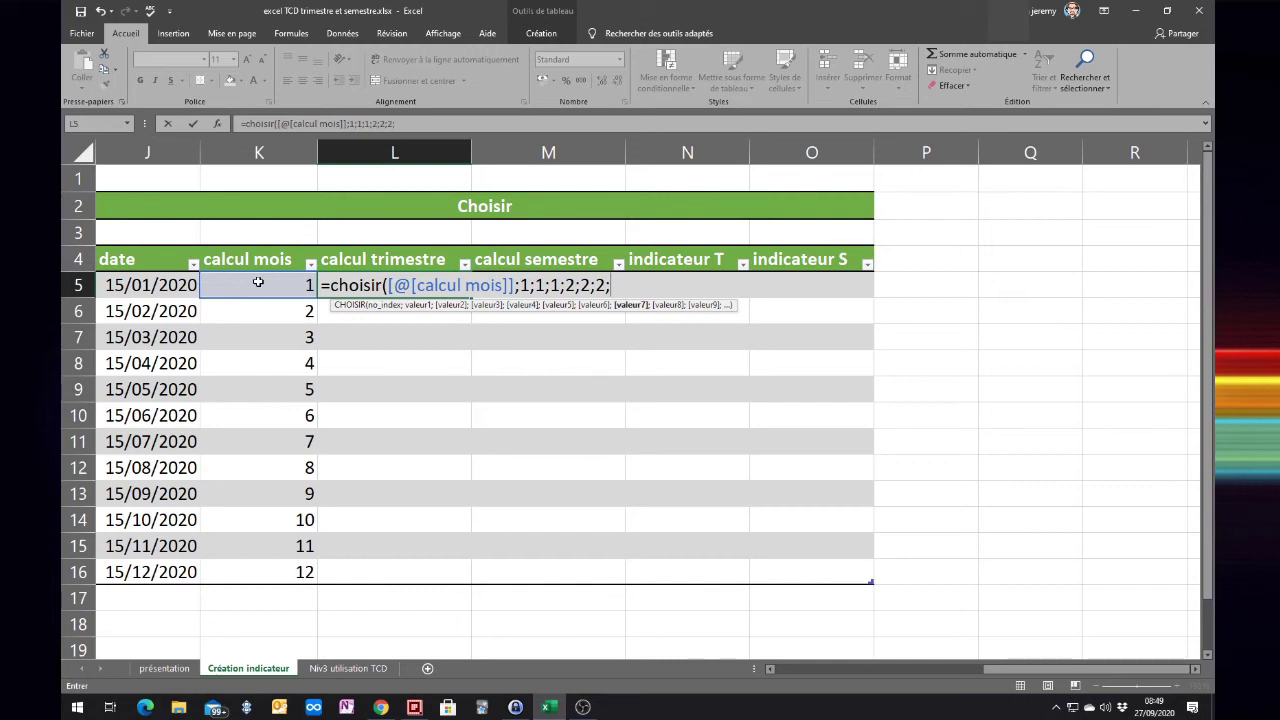
pyautogui.write('3')
pyautogui.write(';3')
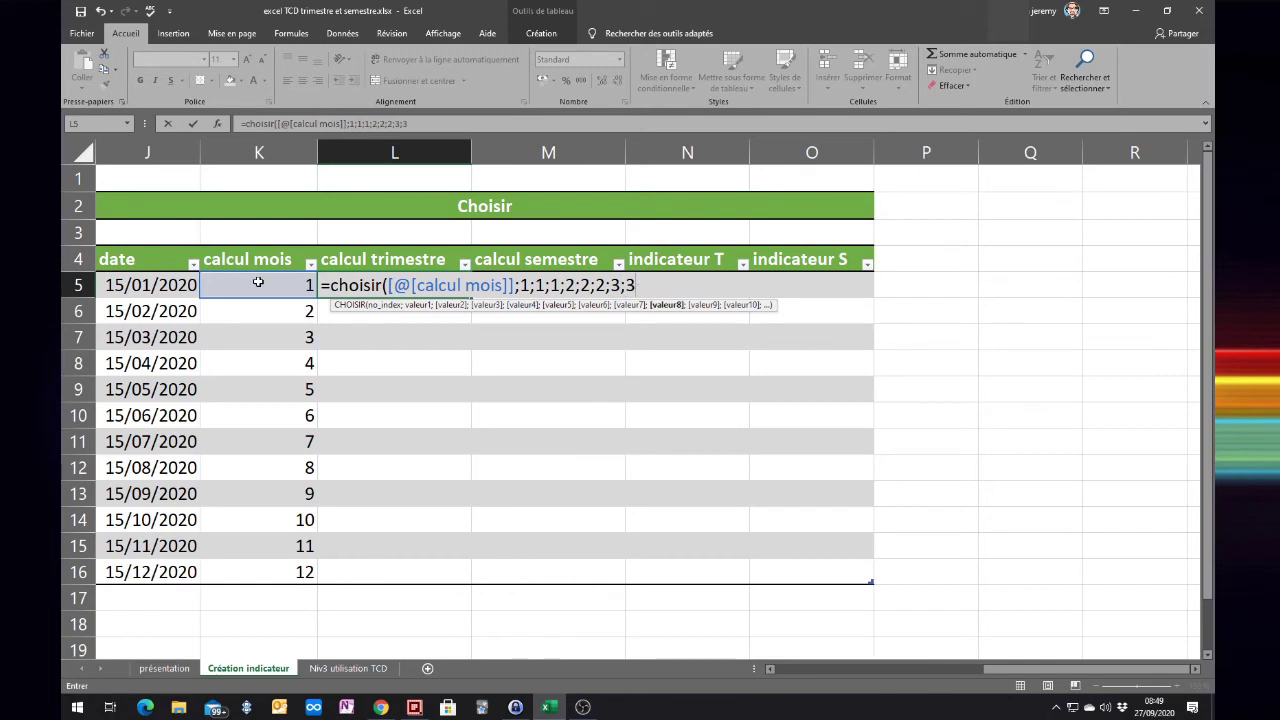
pyautogui.write(';3')
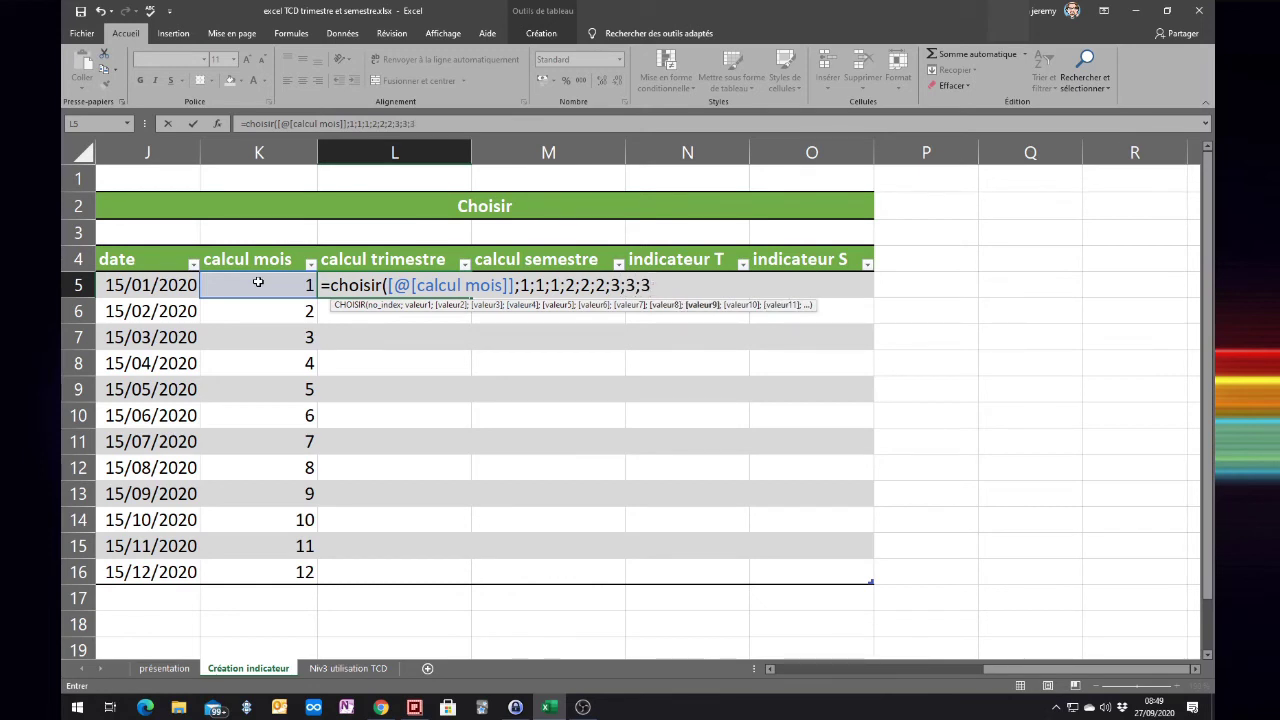
pyautogui.write(';')
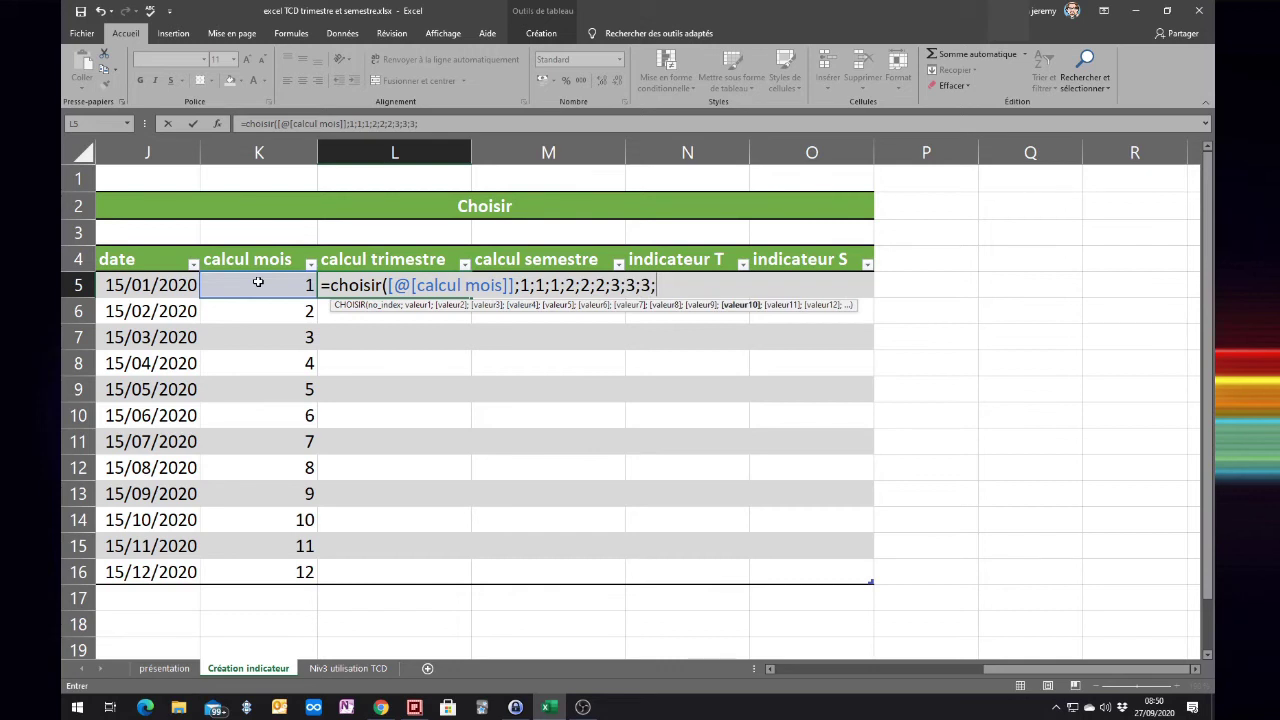
pyautogui.write('4;')
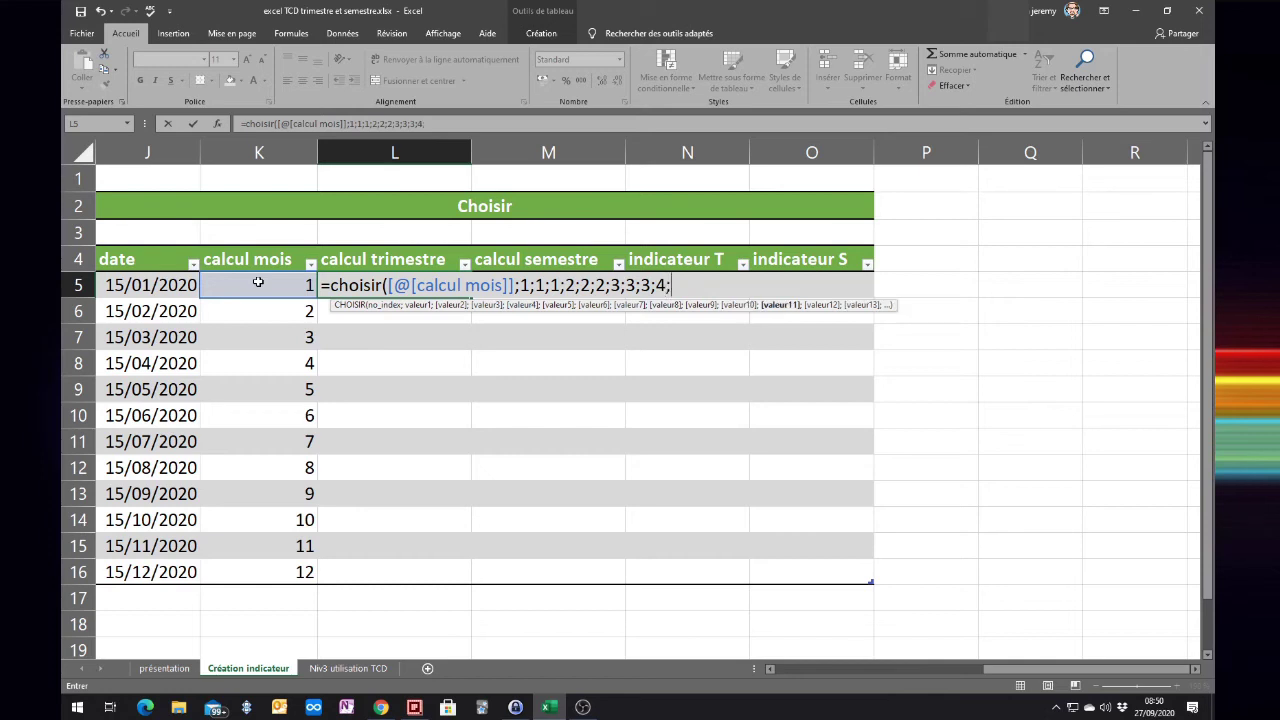
pyautogui.write('4;4')
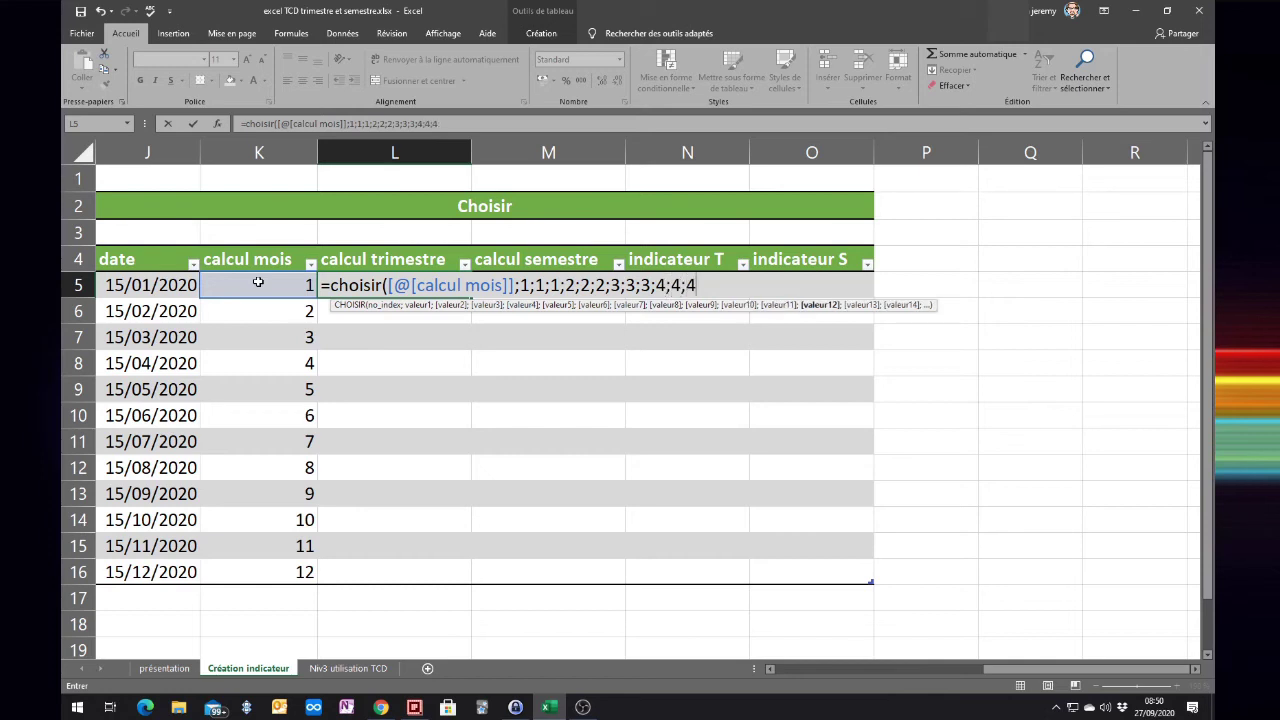
pyautogui.write(')')
pyautogui.press('Return')
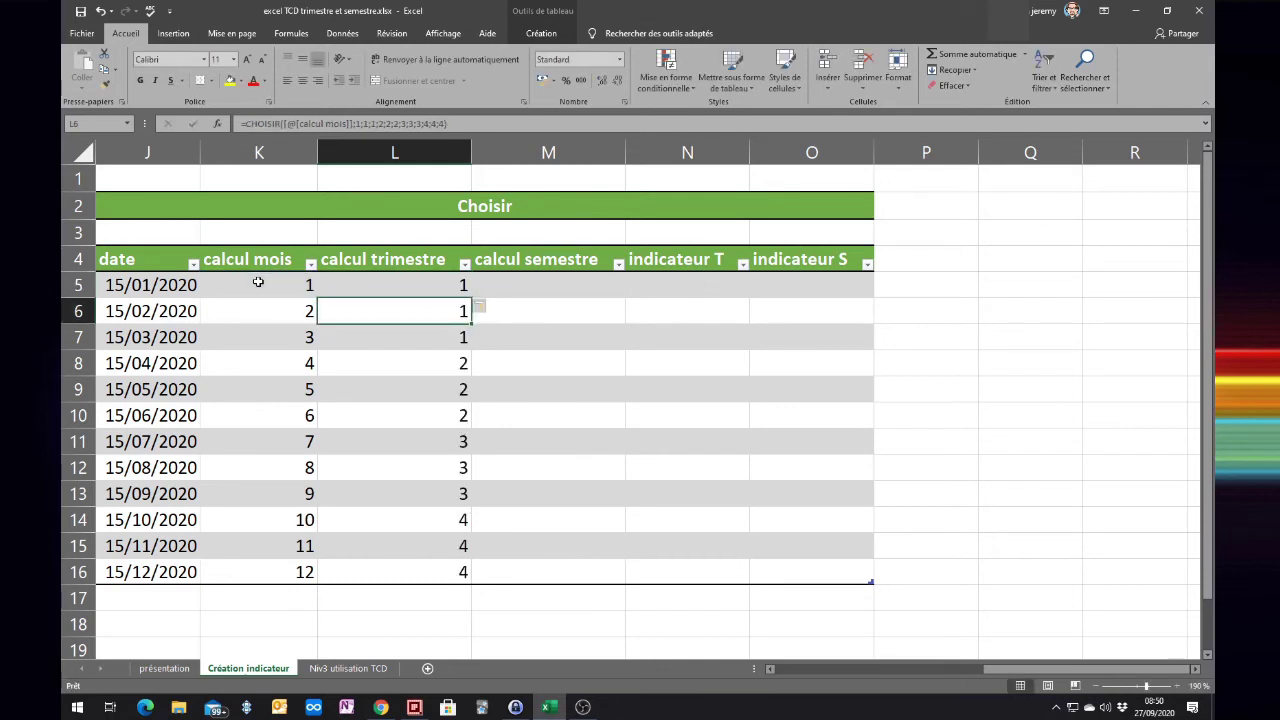
pyautogui.moveTo(387, 279); pyautogui.dragTo(386, 336)
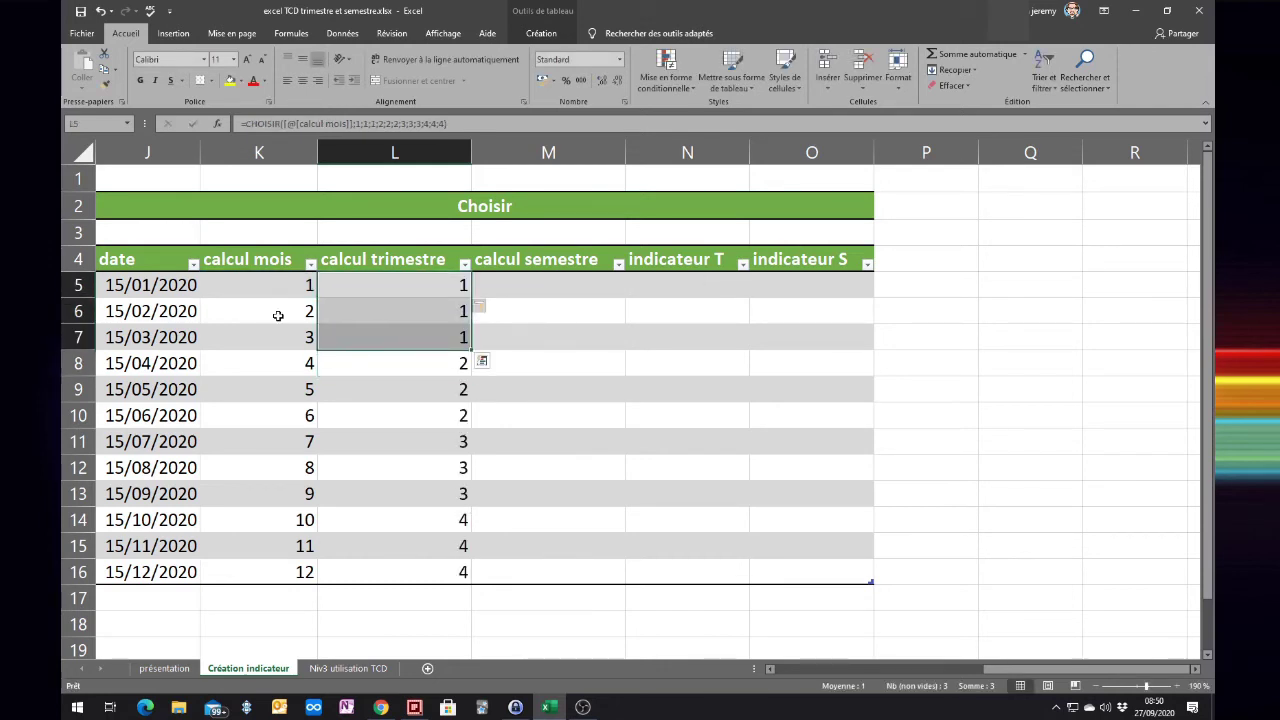
pyautogui.moveTo(348, 368); pyautogui.dragTo(350, 420)
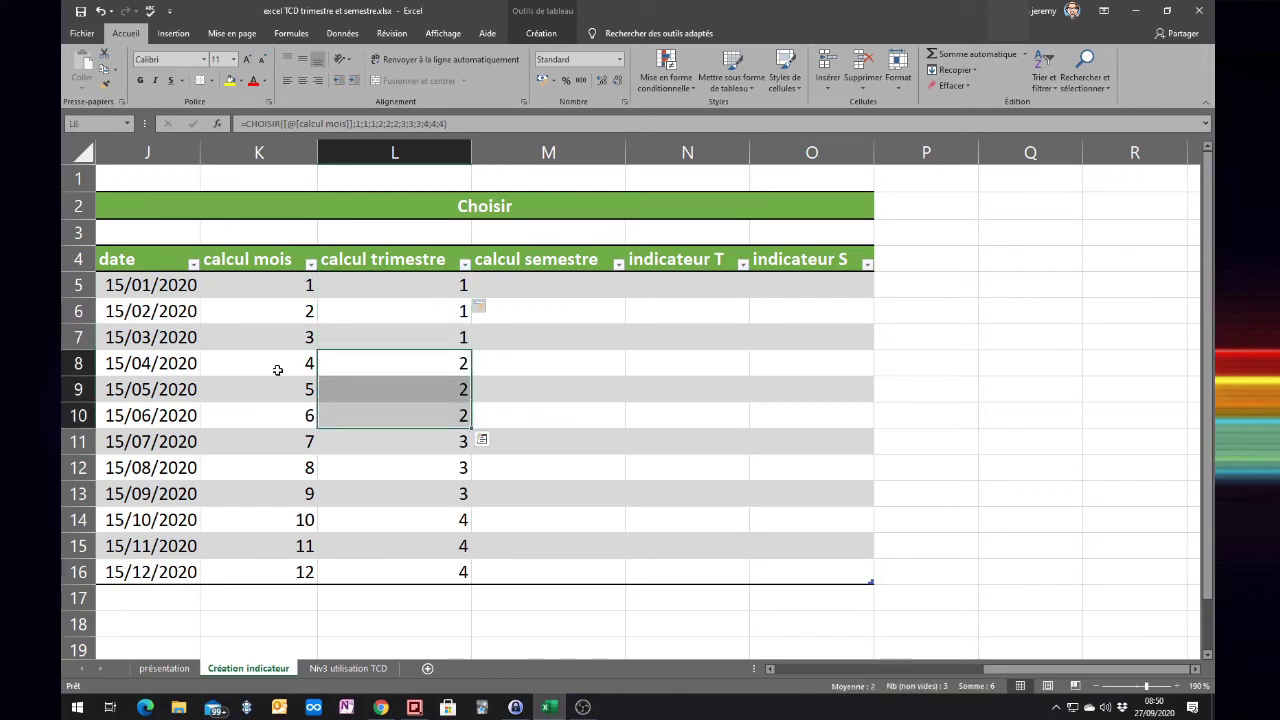
pyautogui.moveTo(277, 366); pyautogui.dragTo(275, 414)
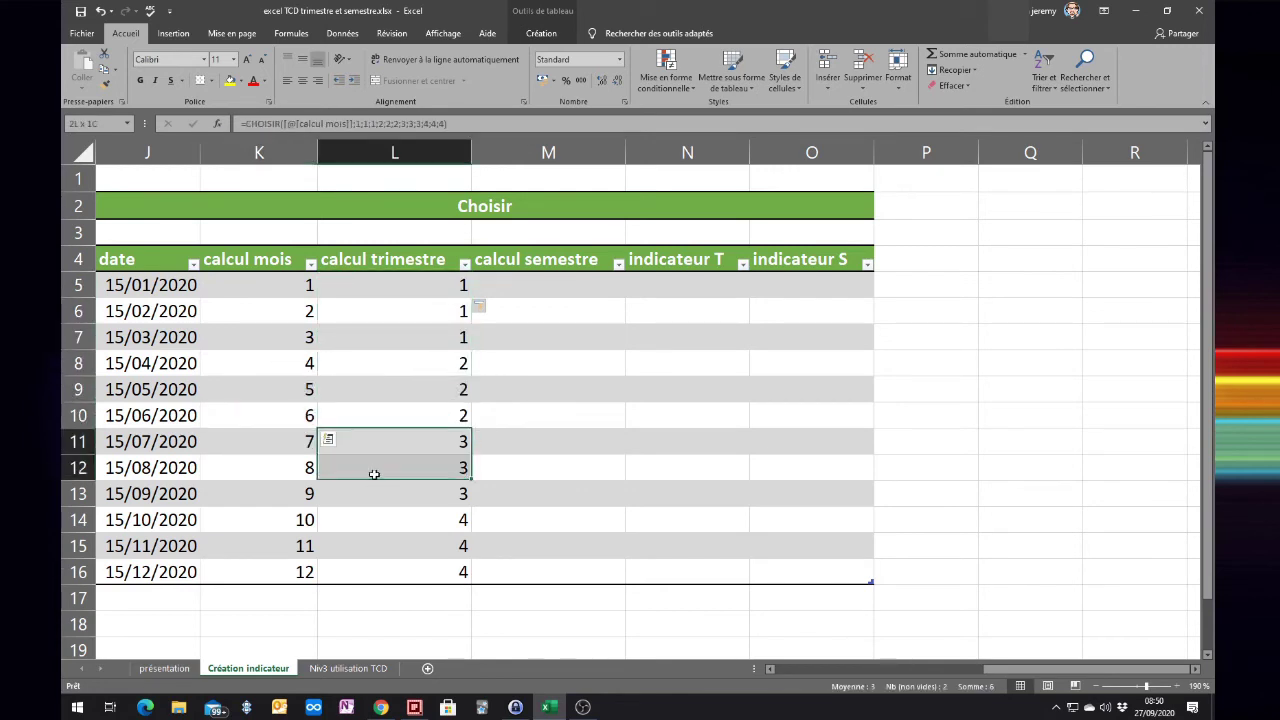
pyautogui.moveTo(378, 448); pyautogui.dragTo(366, 495)
pyautogui.click(254, 442)
pyautogui.moveTo(254, 442); pyautogui.dragTo(255, 494)
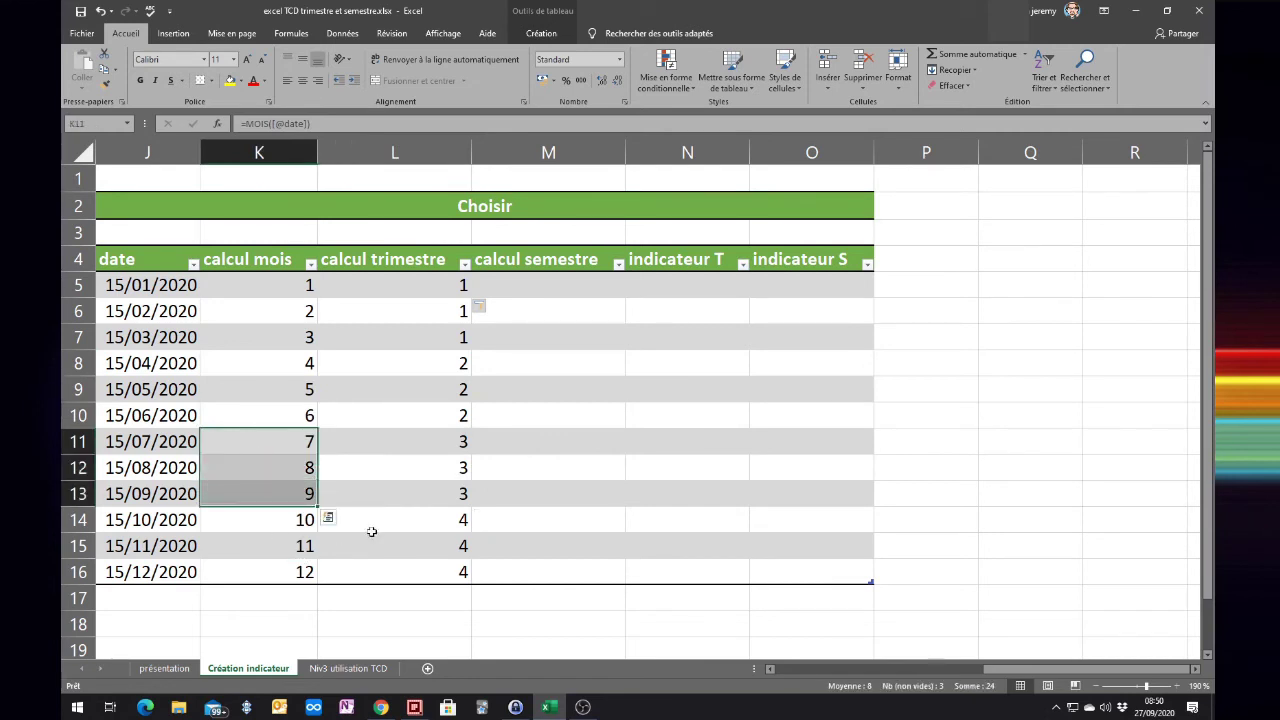
pyautogui.moveTo(386, 520); pyautogui.dragTo(384, 572)
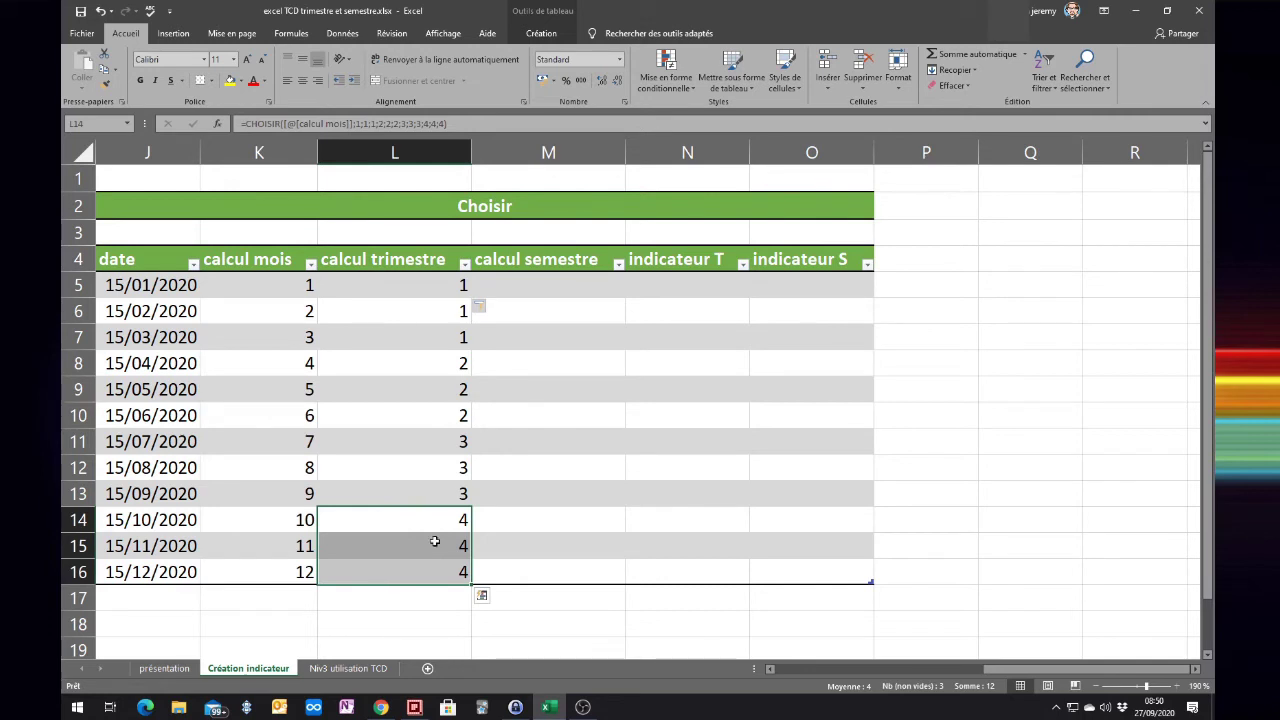
pyautogui.click(537, 285)
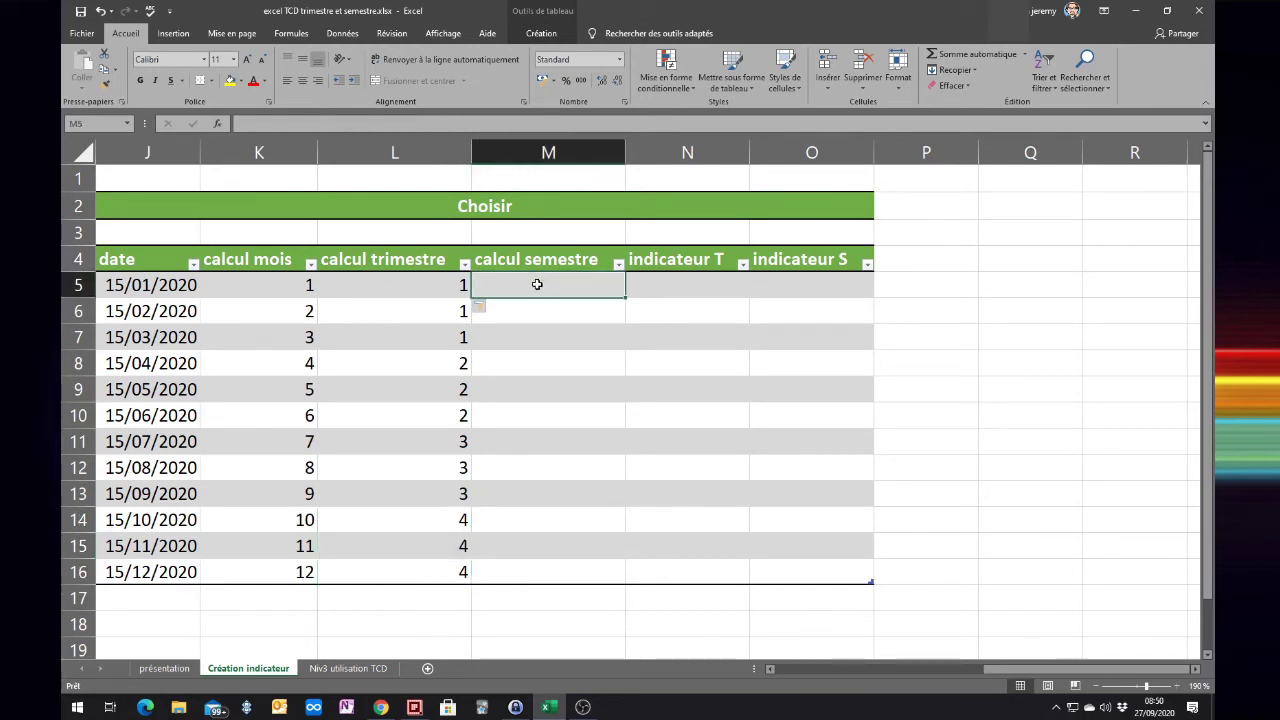
# In M5, type =choisir( and insert the [@[calcul mois]] reference from K5.
pyautogui.write('=')
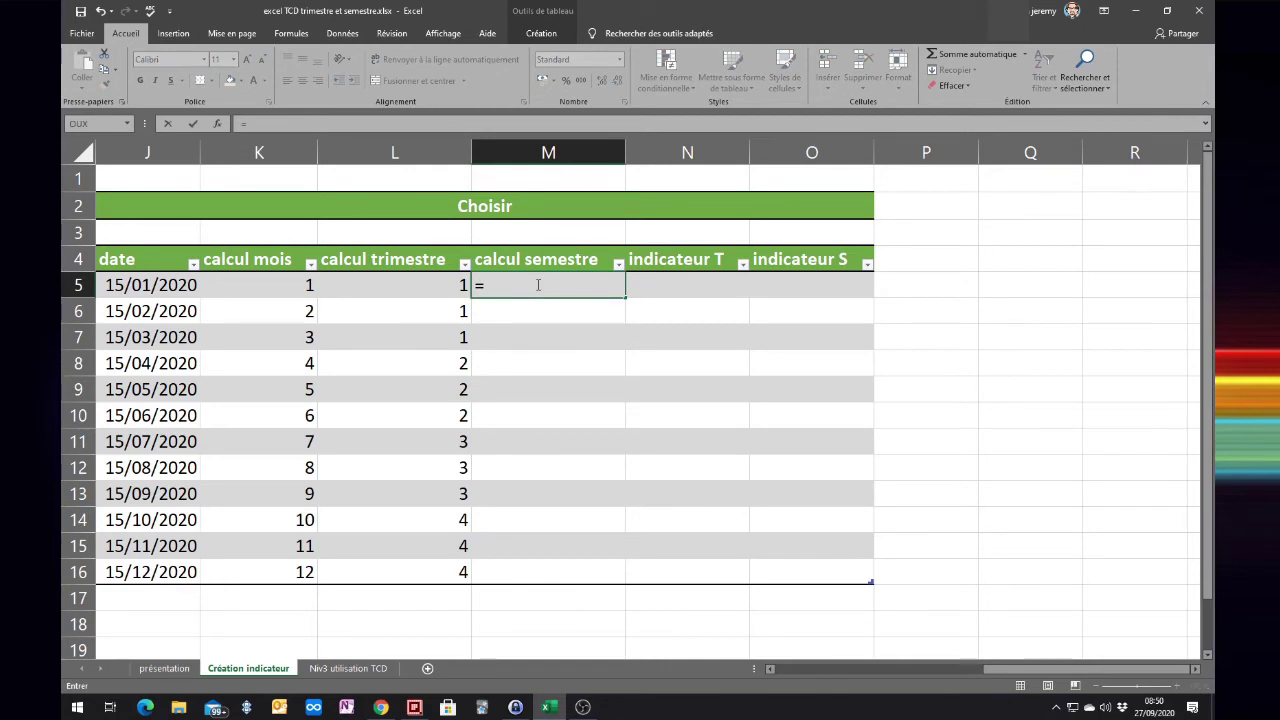
pyautogui.write('choisir(')
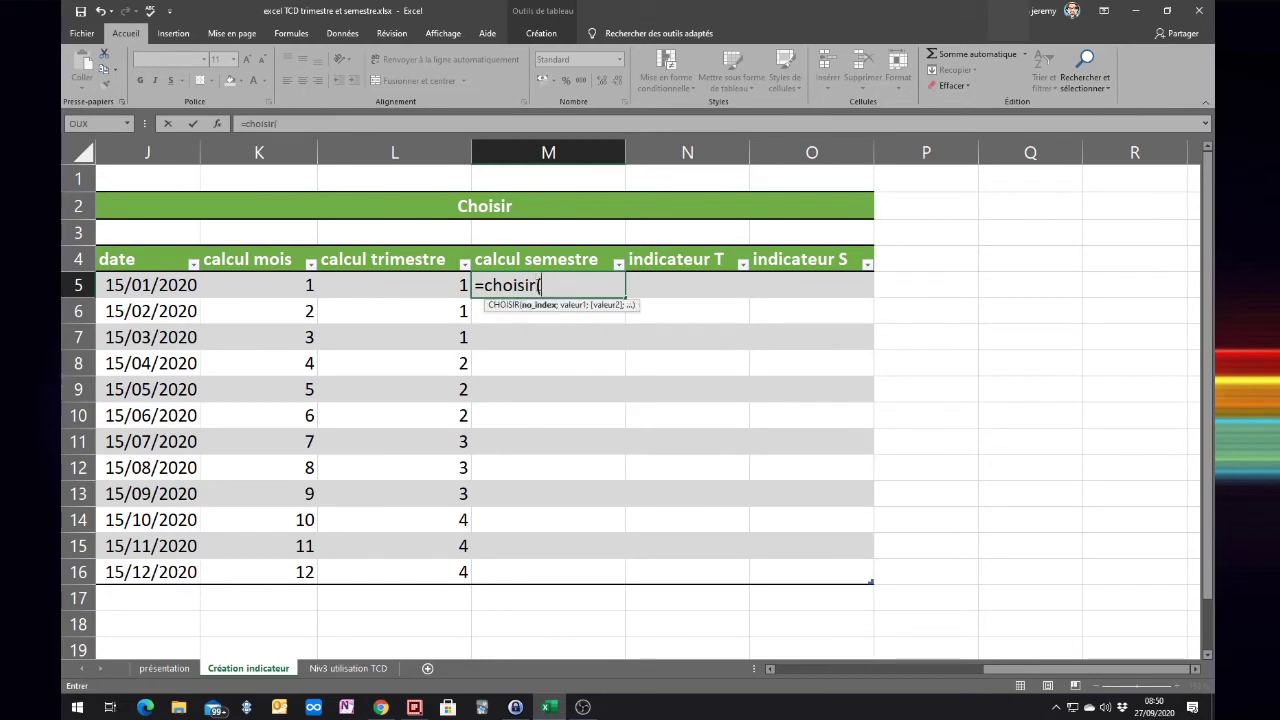
pyautogui.click(249, 292)
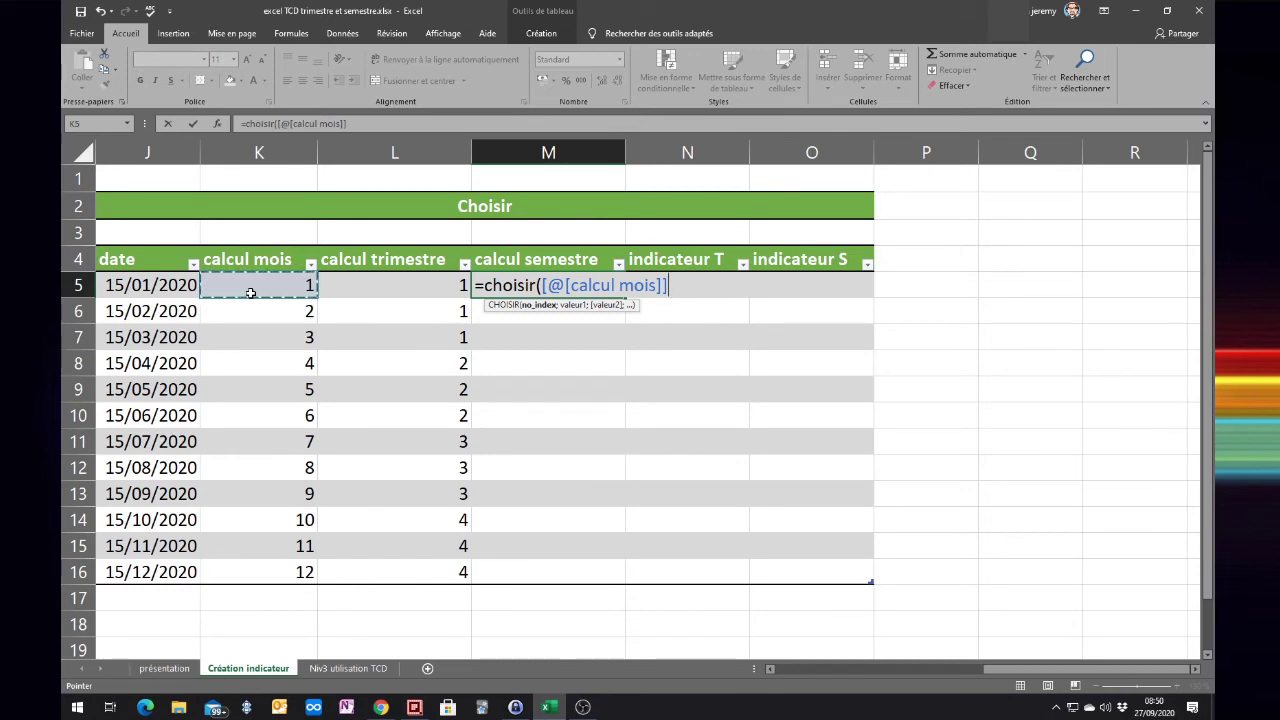
# Complete =CHOISIR([@[calcul mois]];1;1;1;1;1;1;2;2;2;2;2;2) in M5 and fill the calcul semestre column.
pyautogui.write(';')
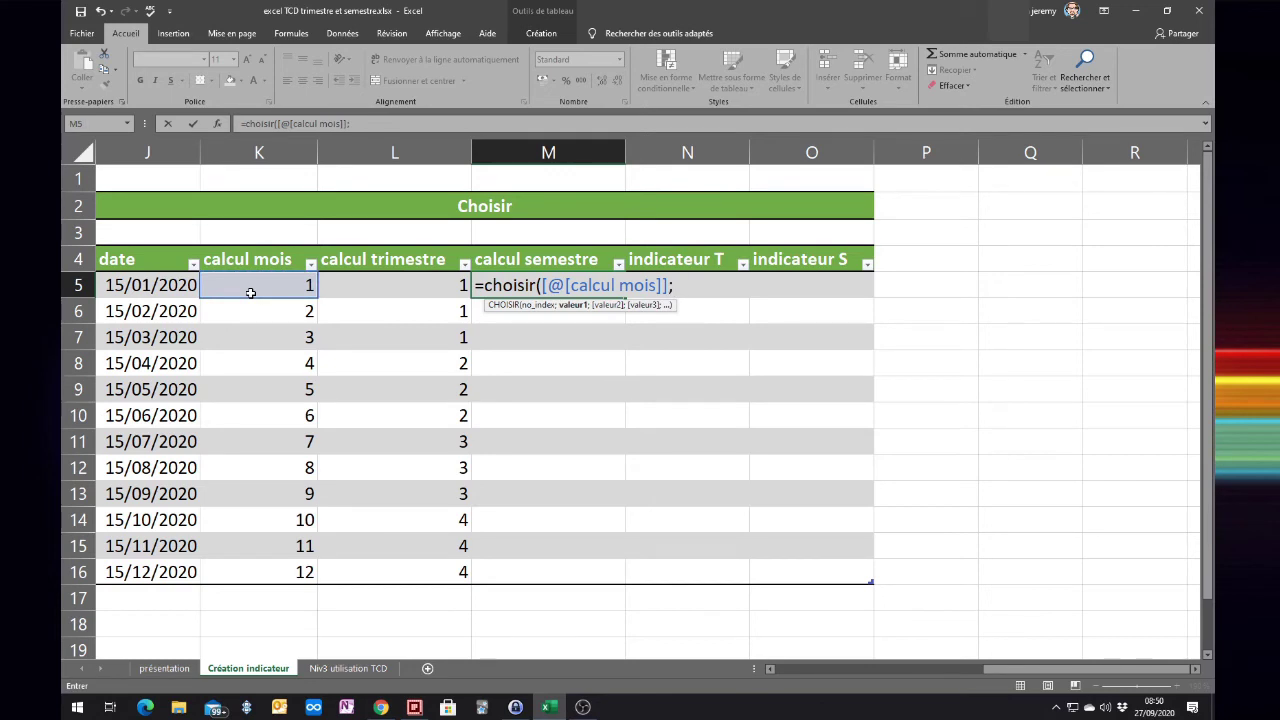
pyautogui.write('1')
pyautogui.write(';1;1')
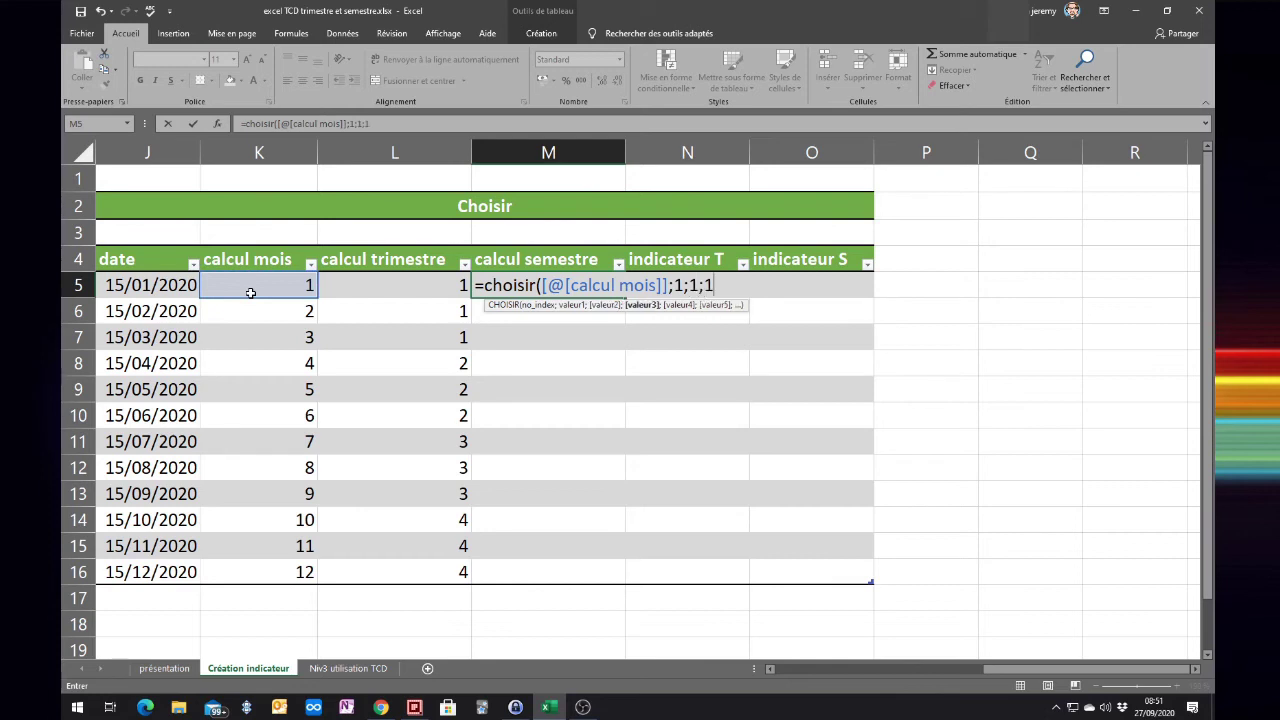
pyautogui.write(';1;1')
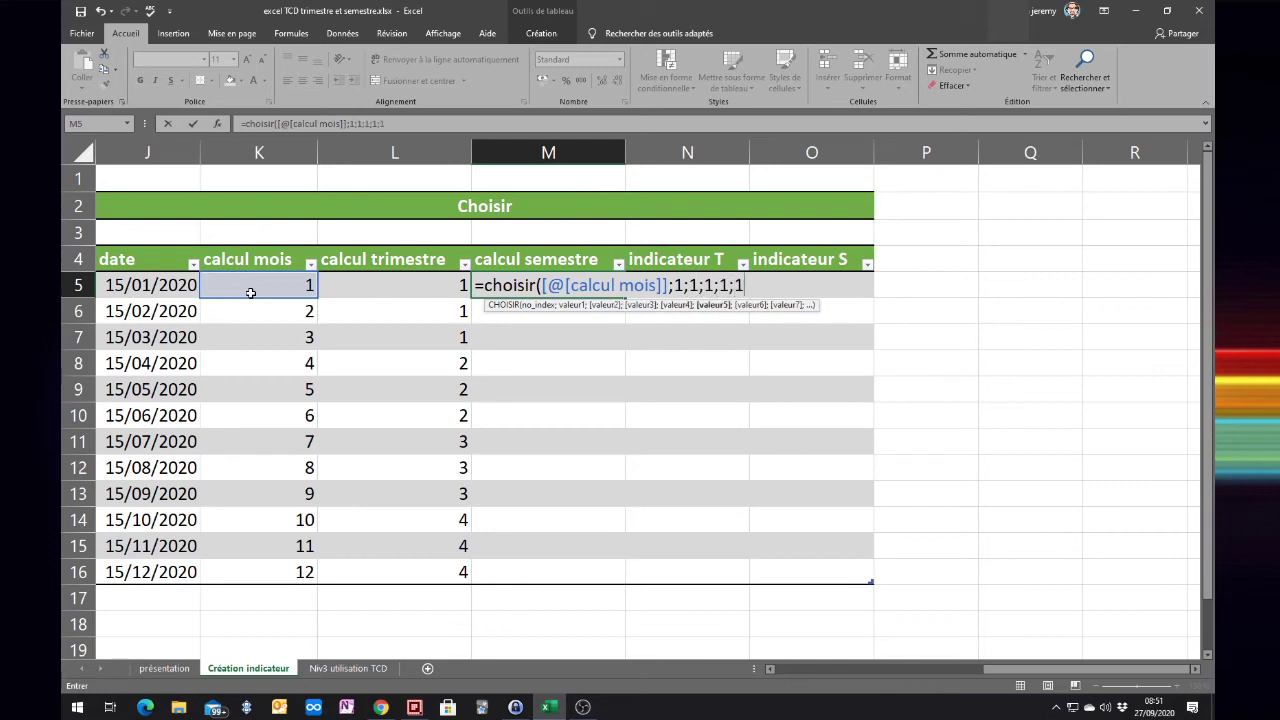
pyautogui.write(';1;')
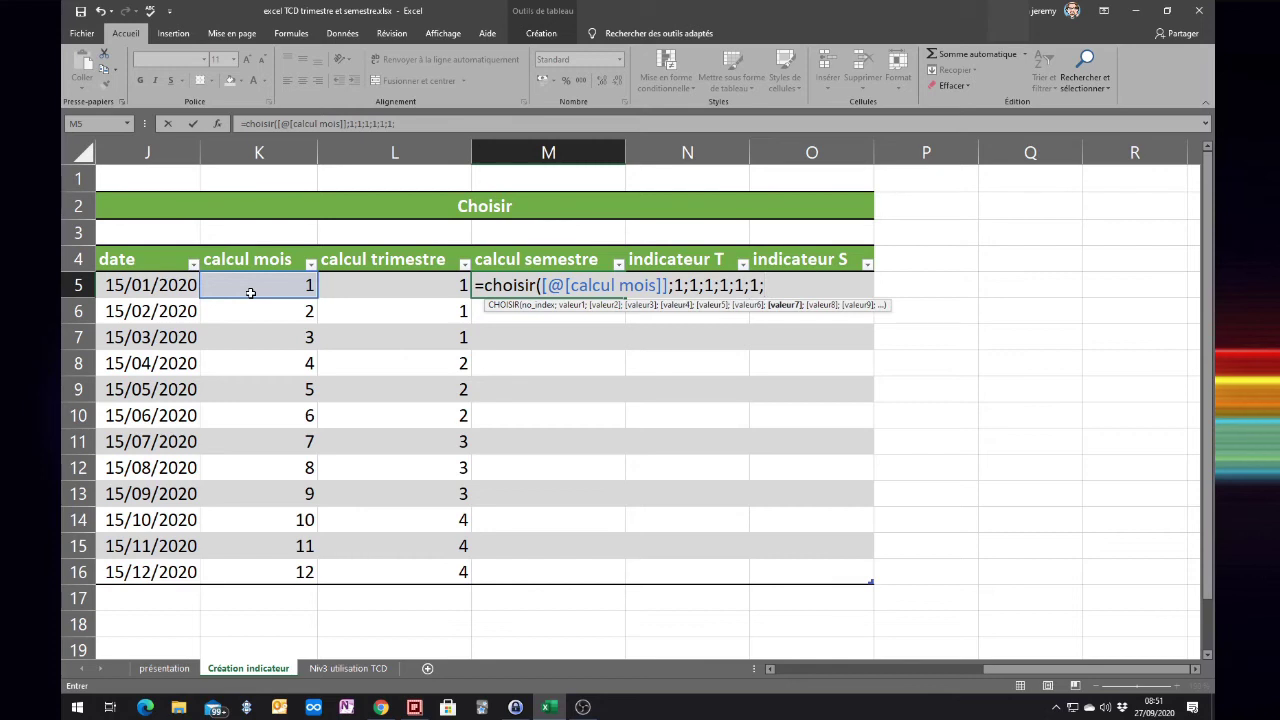
pyautogui.write('2')
pyautogui.write(';2;')
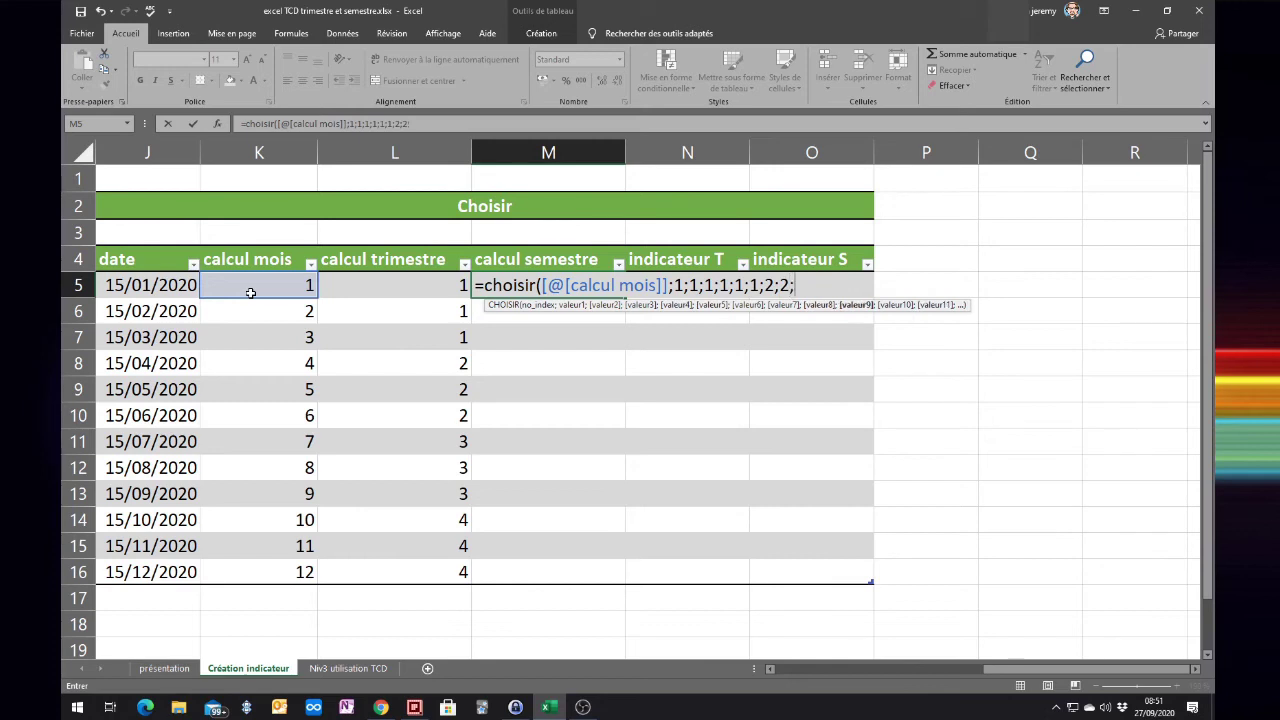
pyautogui.write('2;2;')
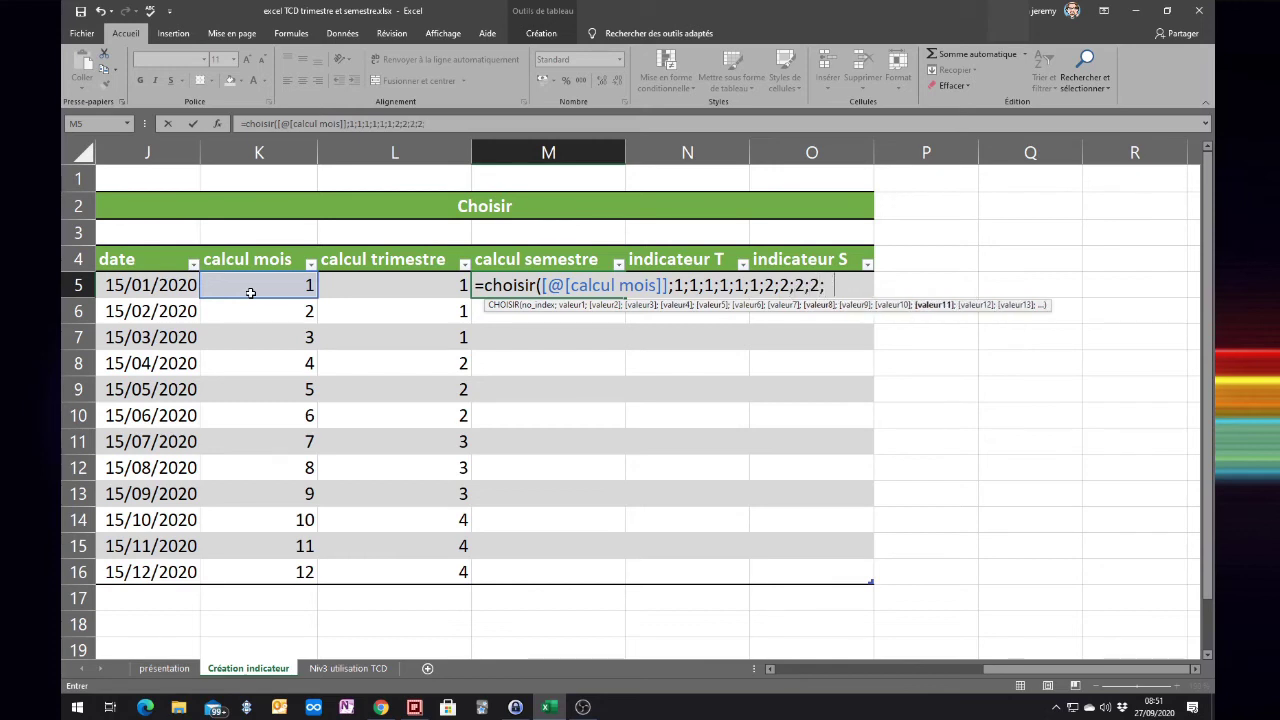
pyautogui.write('2;2')
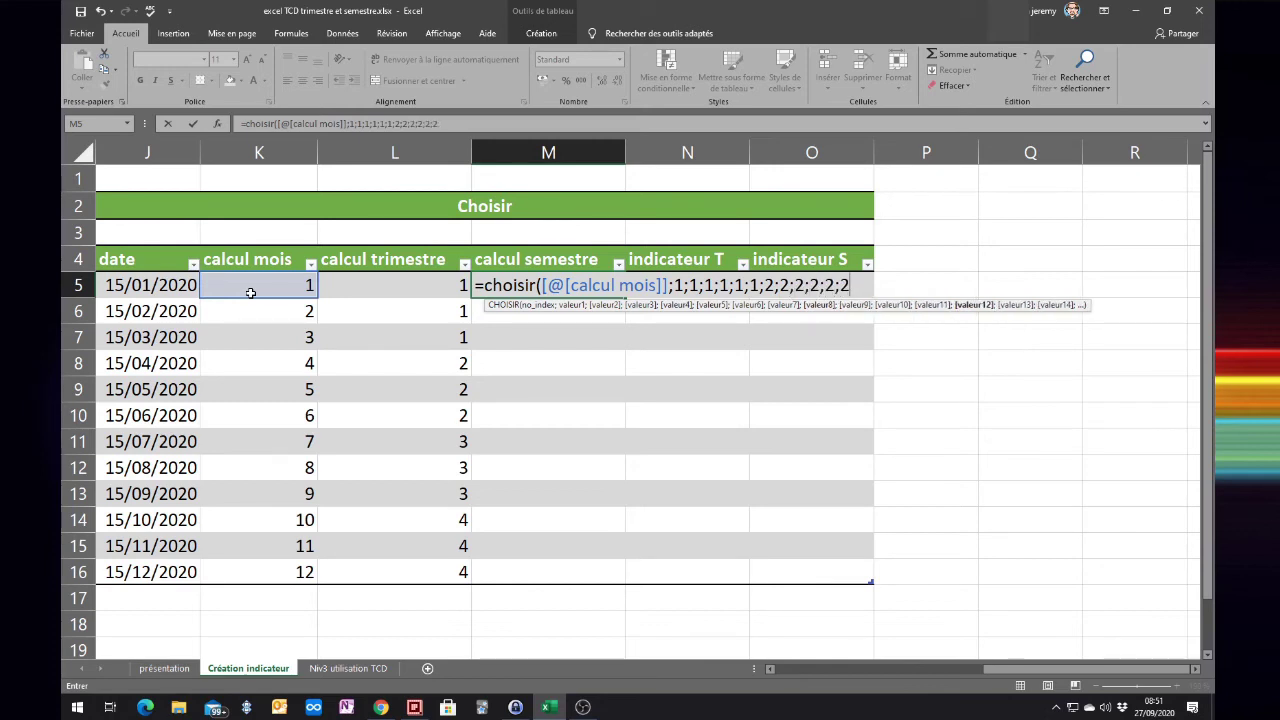
pyautogui.write(')')
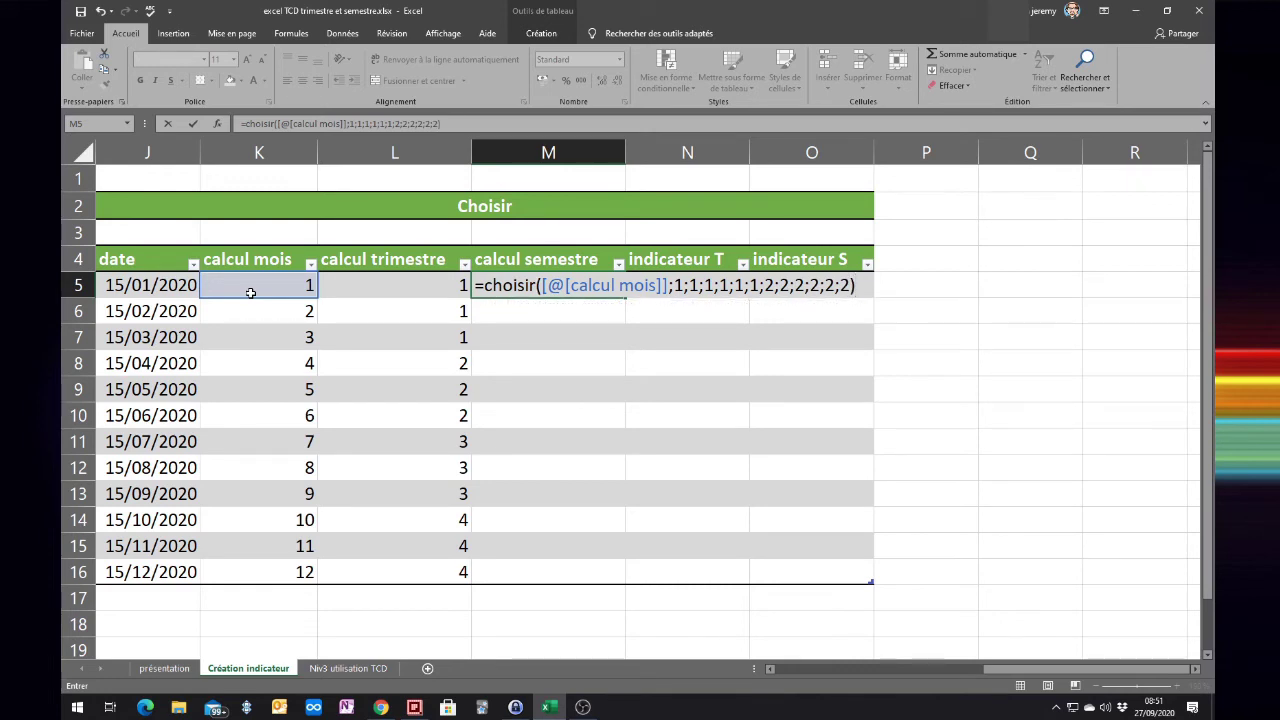
pyautogui.press('Return')
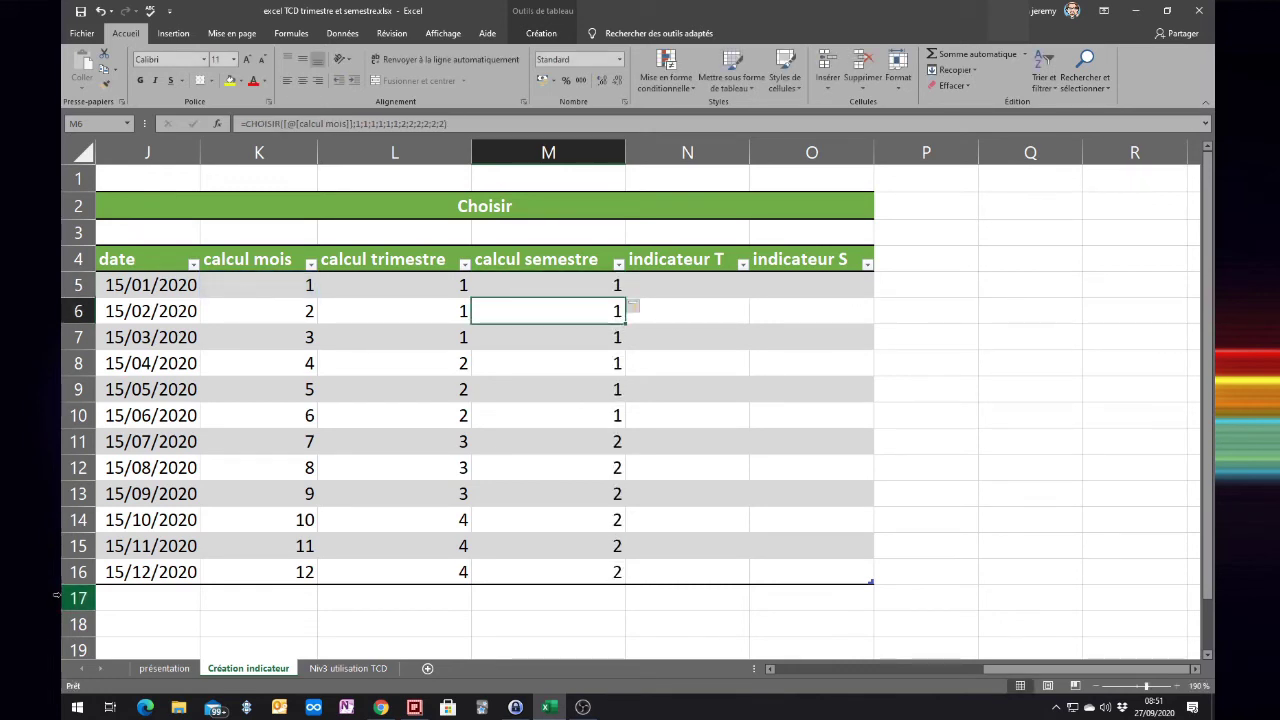
# Compare the first six month numbers with their semestre results, then open L5's trimestre formula for editing.
pyautogui.moveTo(278, 411)
pyautogui.mouseDown()
pyautogui.moveTo(270, 290)
pyautogui.moveTo(257, 423)
pyautogui.mouseUp()
pyautogui.click(270, 290)
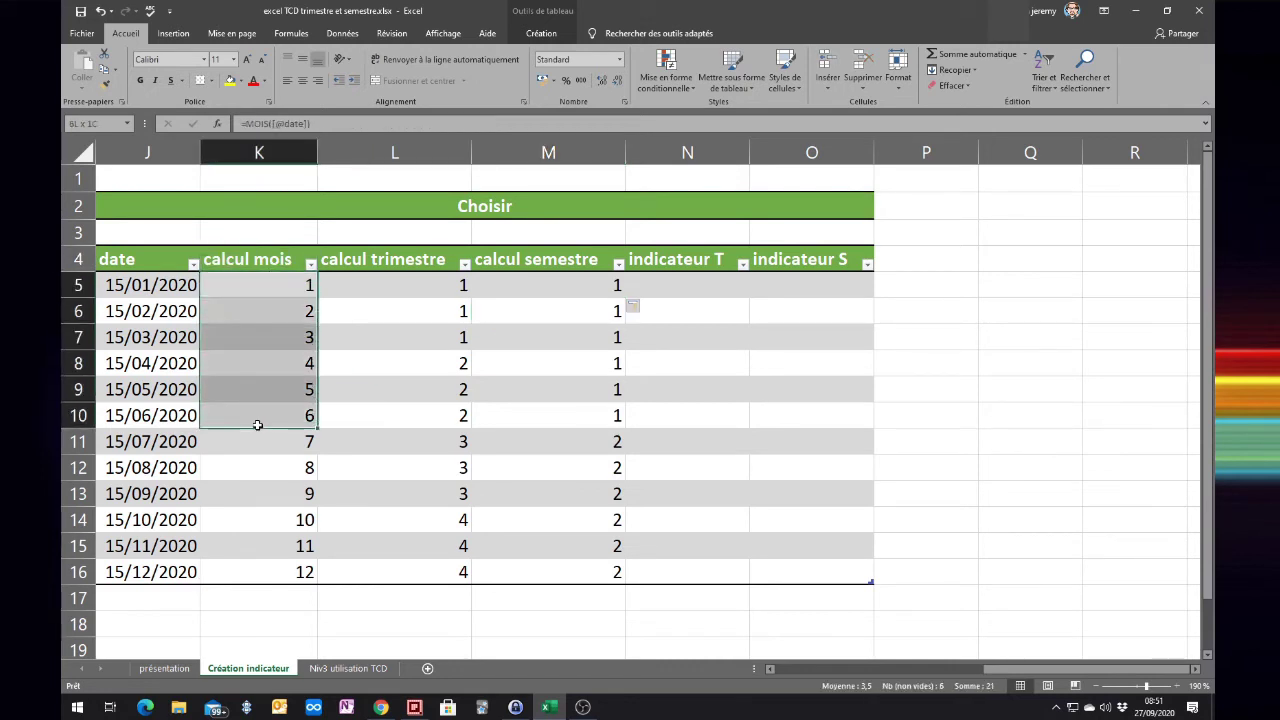
pyautogui.moveTo(571, 286); pyautogui.dragTo(565, 411)
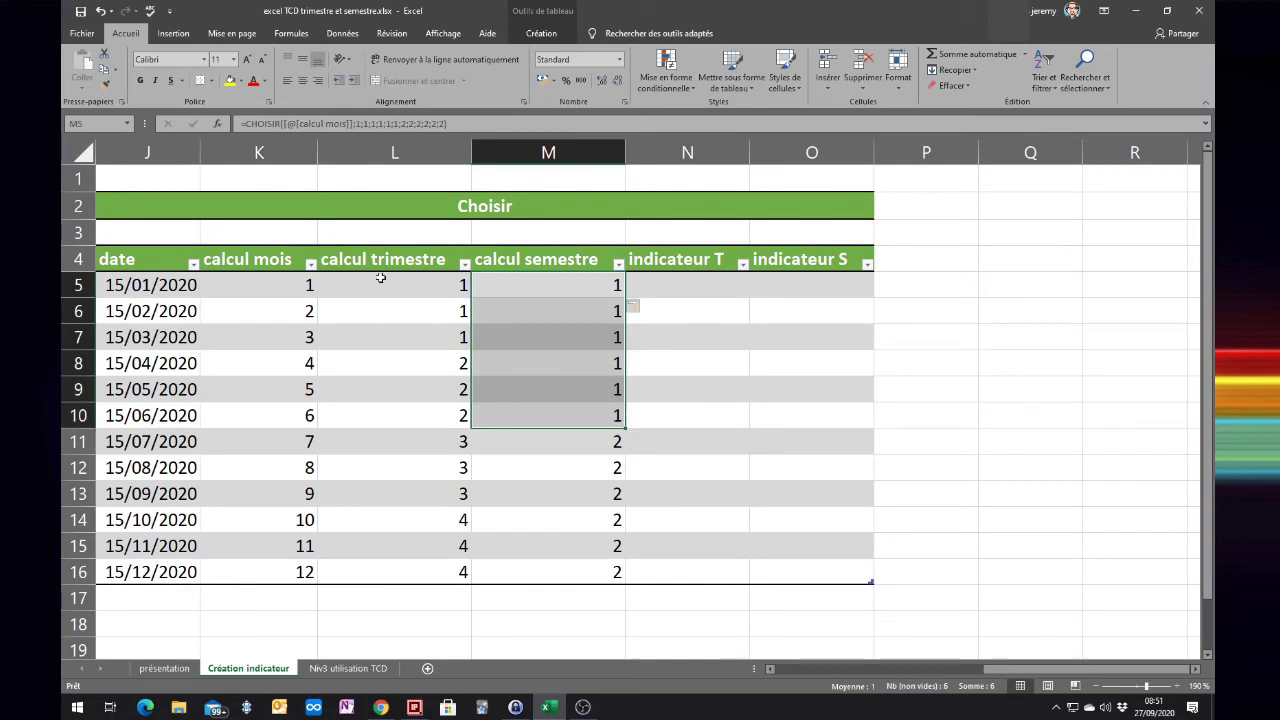
pyautogui.click(440, 281)
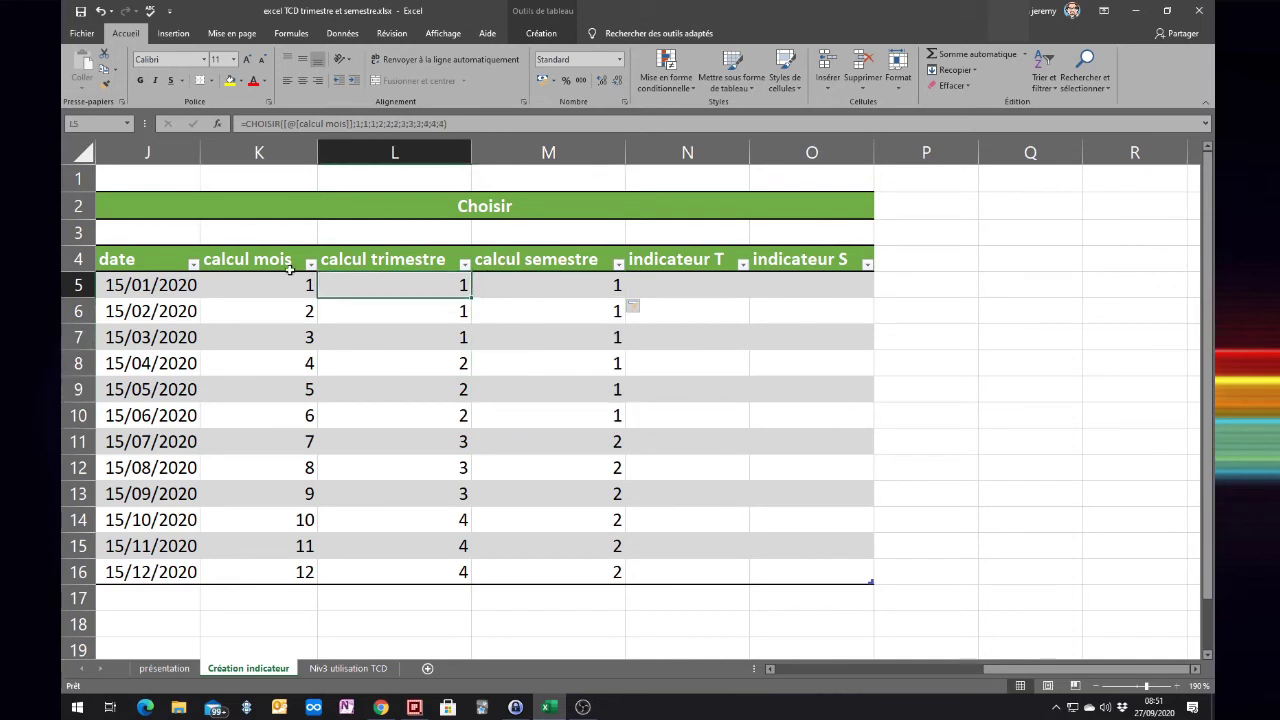
pyautogui.press('F2')
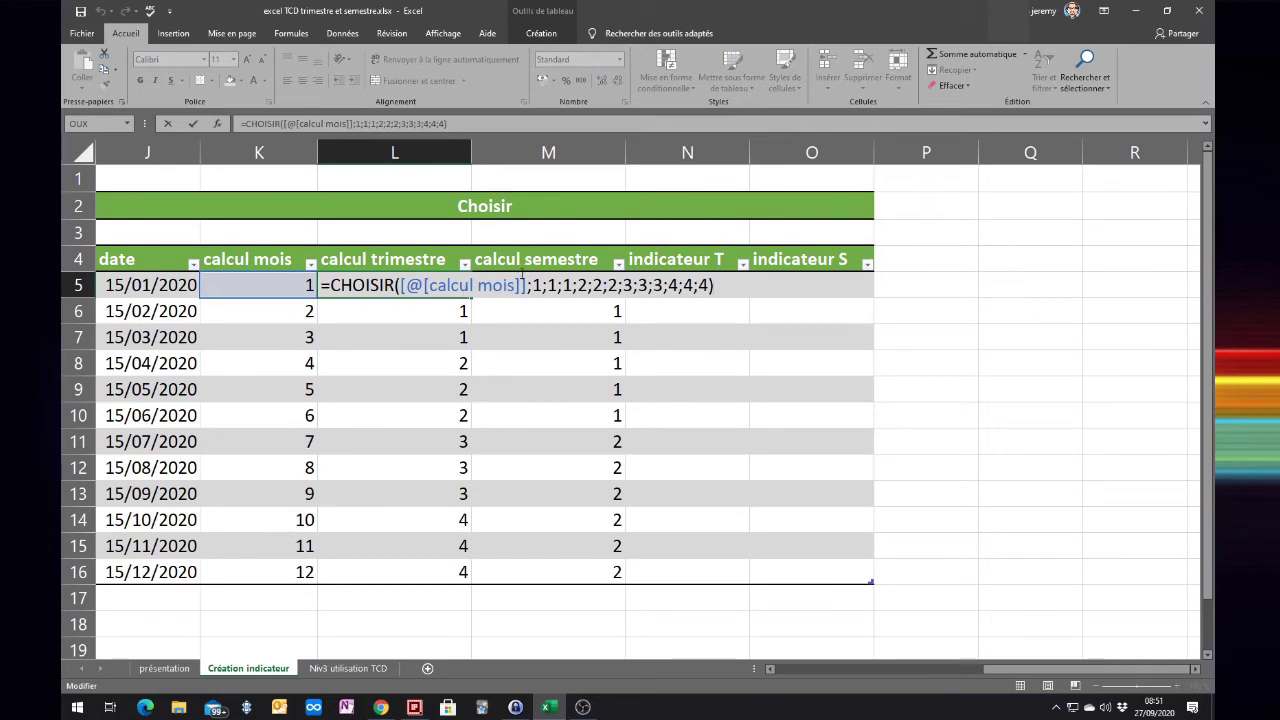
pyautogui.click(522, 285)
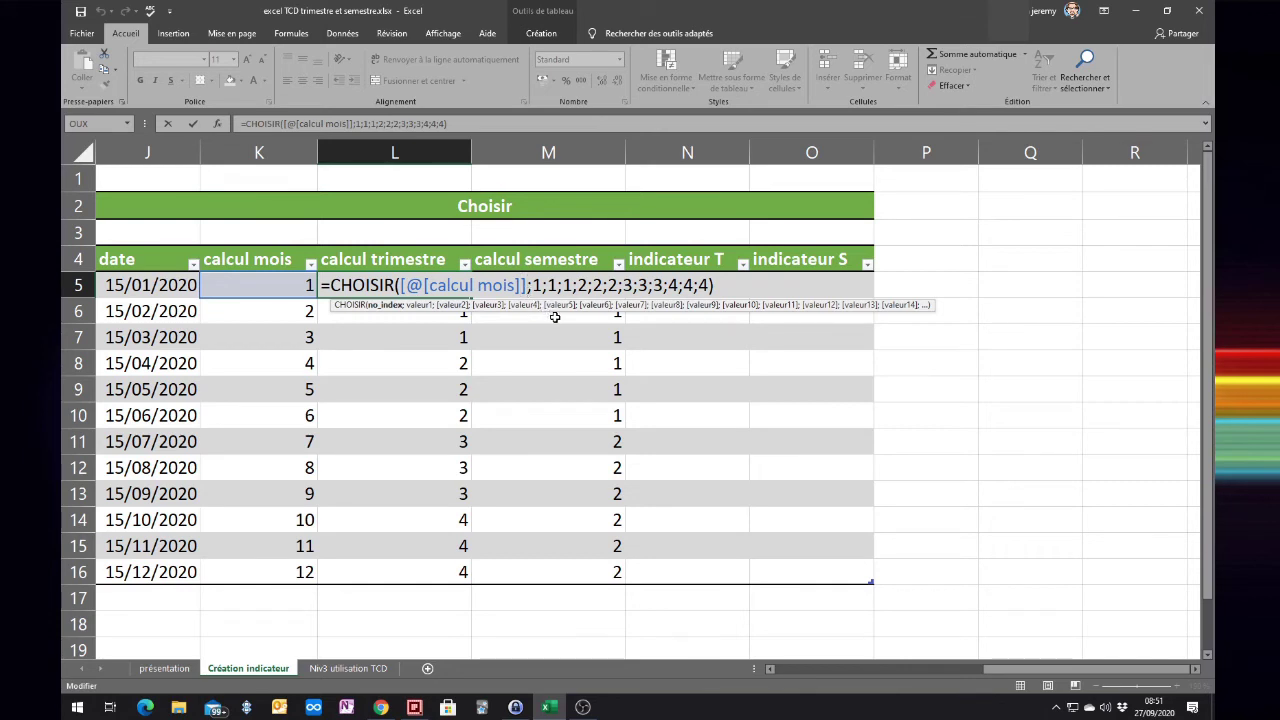
pyautogui.press('BackSpace')
pyautogui.press('BackSpace')
pyautogui.press('BackSpace')
pyautogui.press('BackSpace')
pyautogui.press('BackSpace')
pyautogui.press('BackSpace')
pyautogui.press('BackSpace')
pyautogui.press('BackSpace')
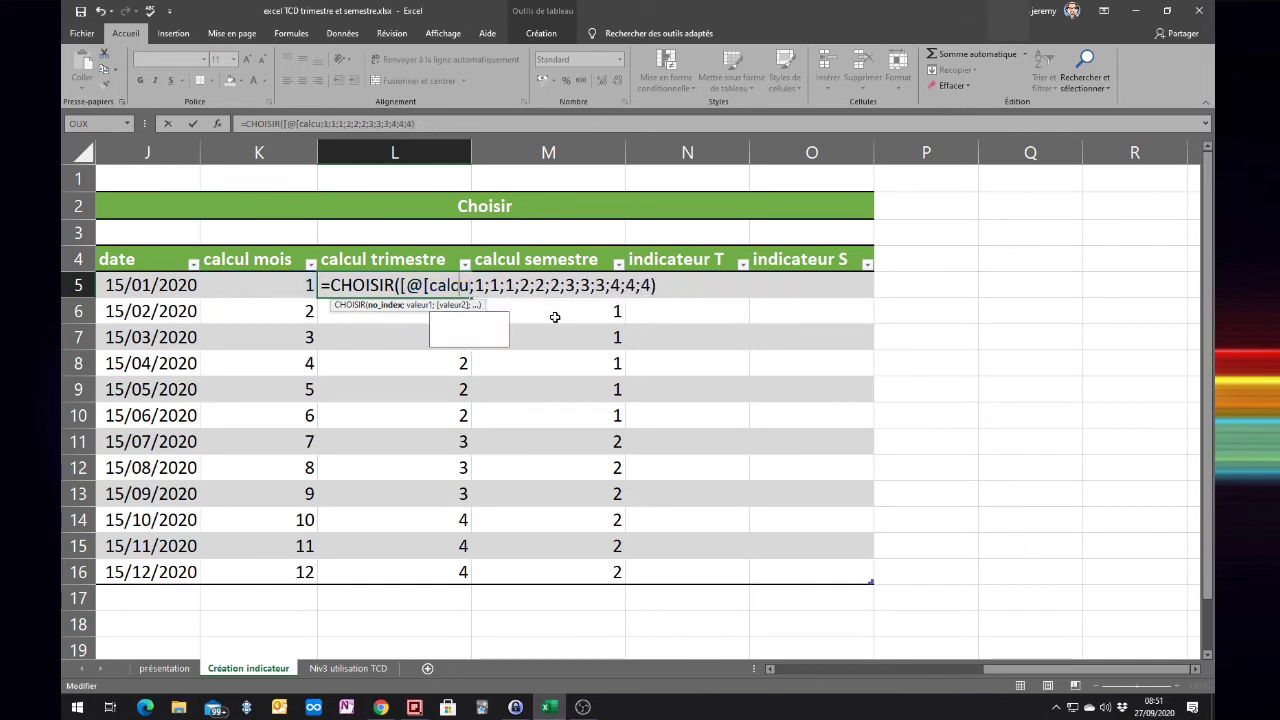
pyautogui.press('BackSpace')
pyautogui.press('BackSpace')
pyautogui.press('BackSpace')
pyautogui.press('BackSpace')
pyautogui.press('BackSpace')
pyautogui.press('BackSpace')
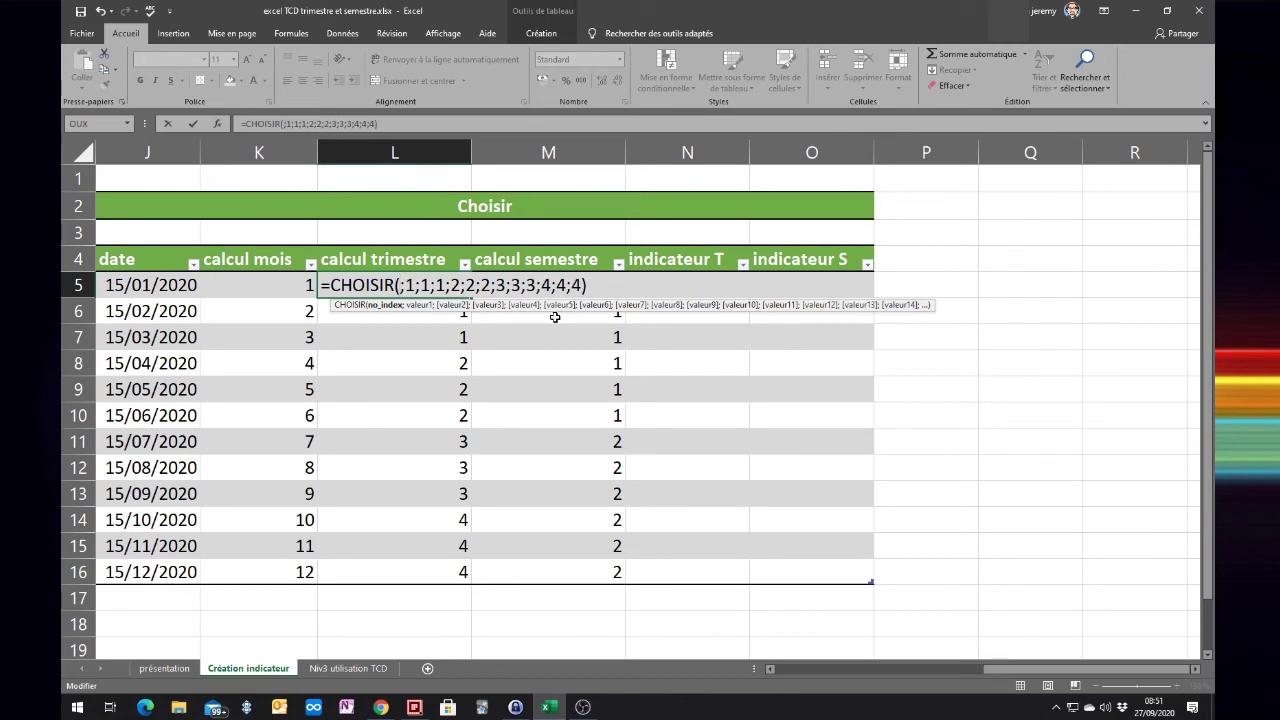
pyautogui.write('mois')
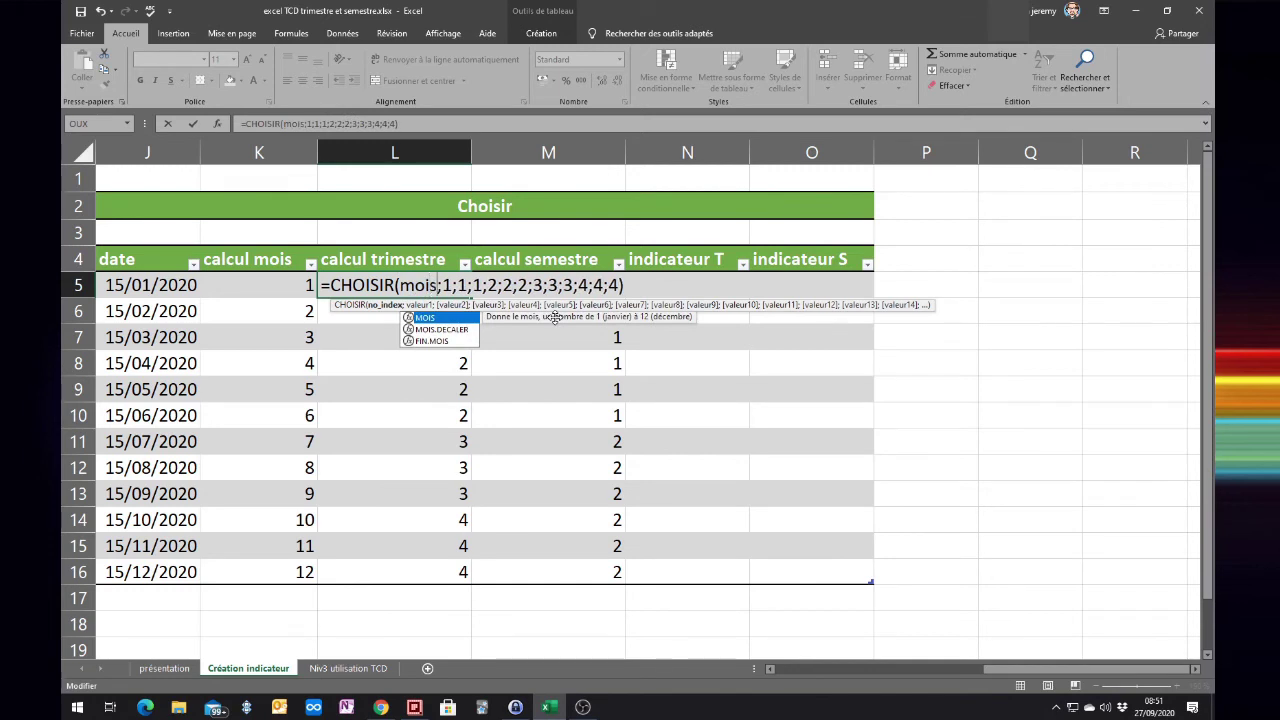
pyautogui.write('(')
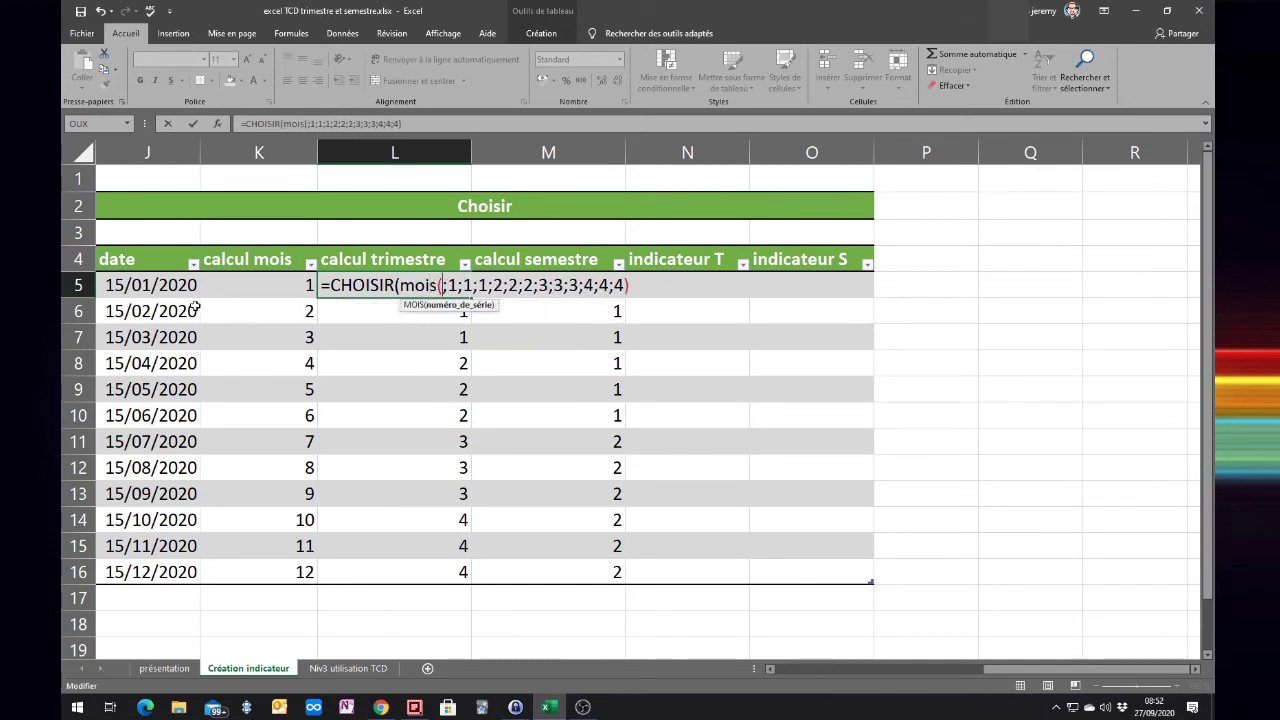
pyautogui.click(160, 285)
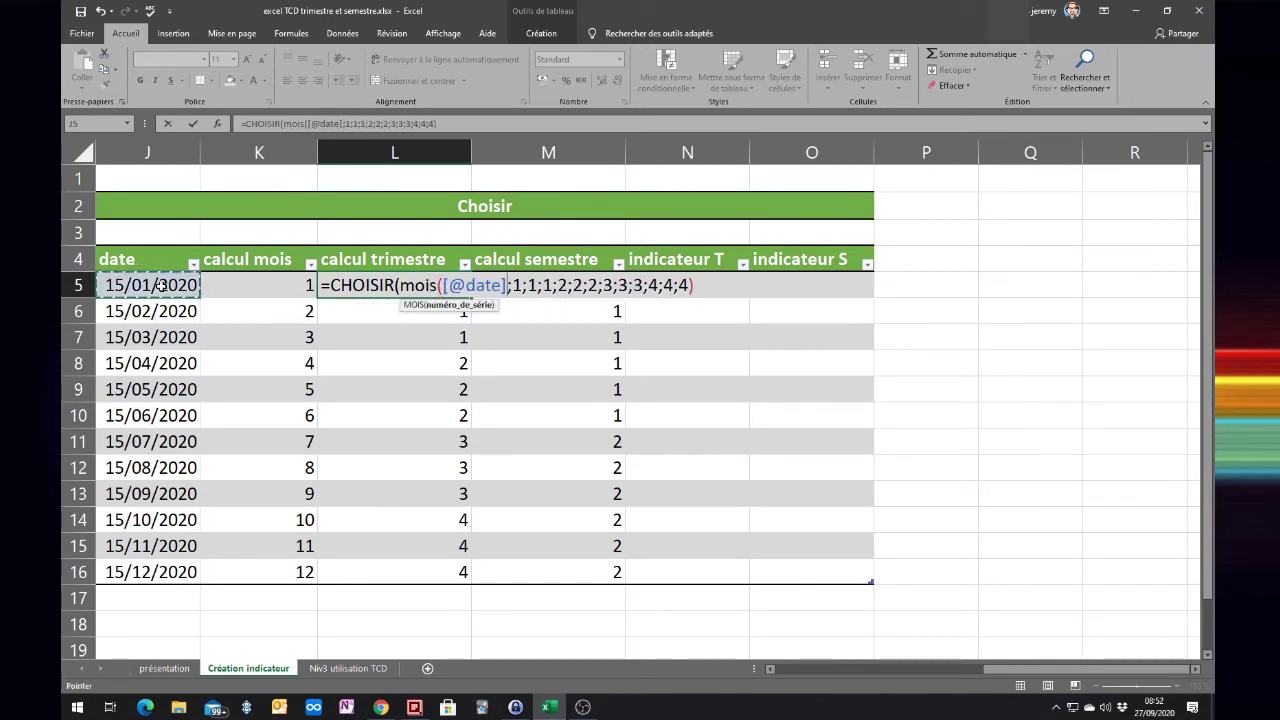
pyautogui.write(')')
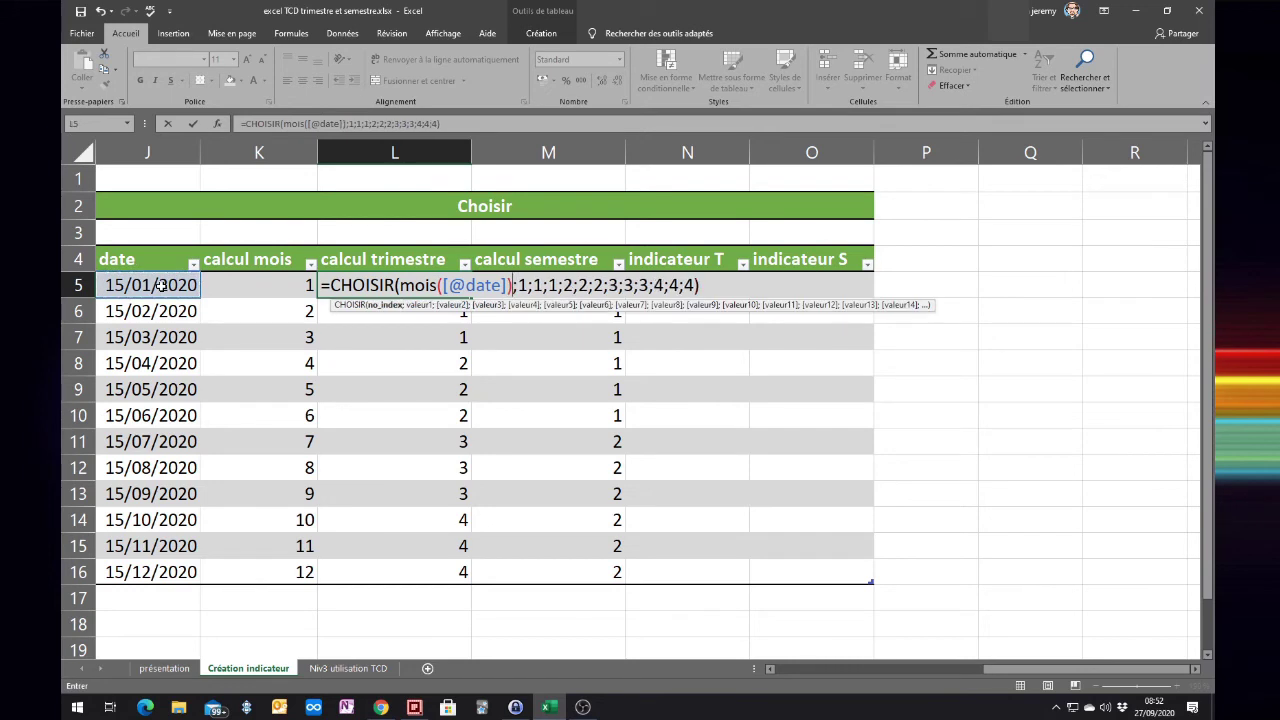
pyautogui.press('Return')
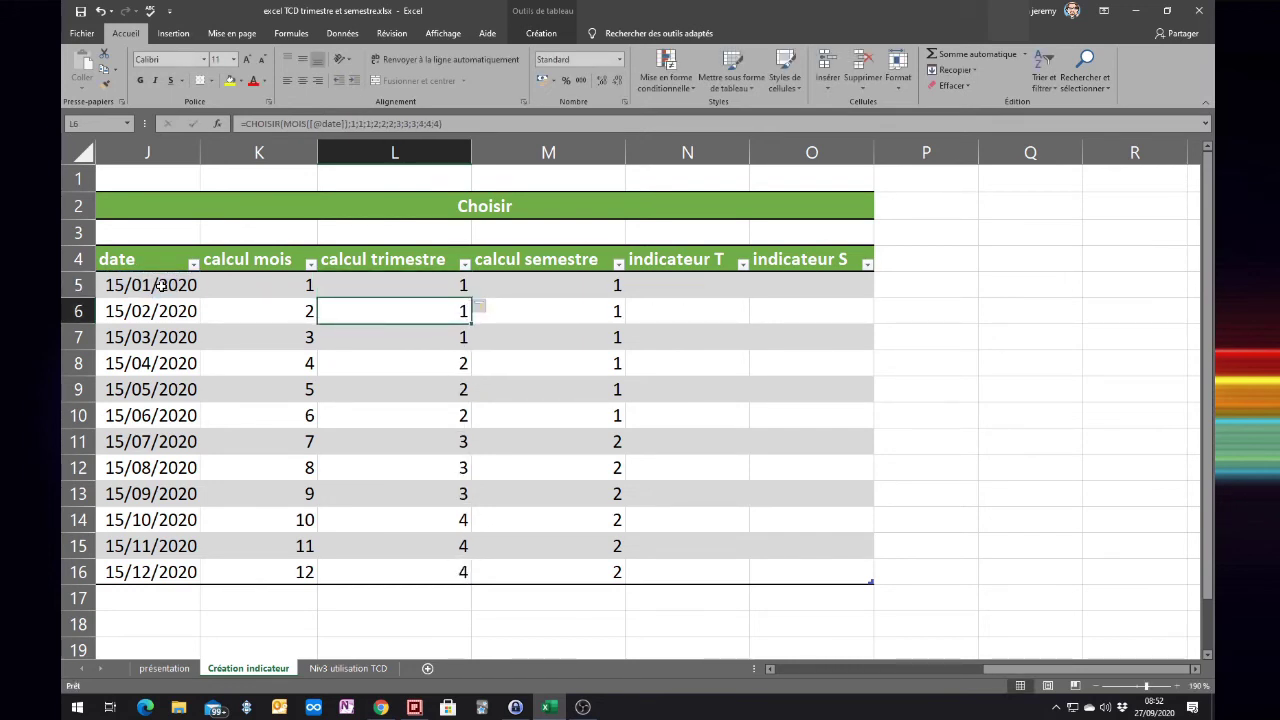
pyautogui.moveTo(235, 292); pyautogui.dragTo(236, 572)
pyautogui.click(383, 287)
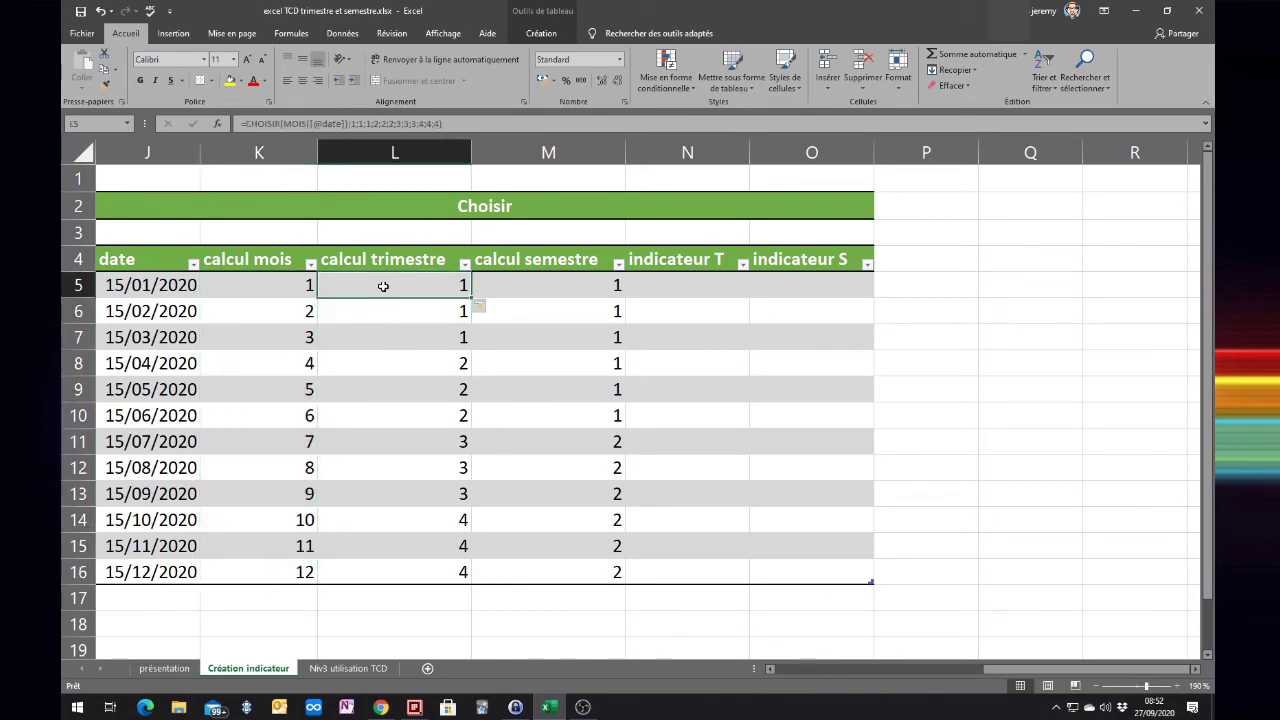
pyautogui.doubleClick(382, 286)
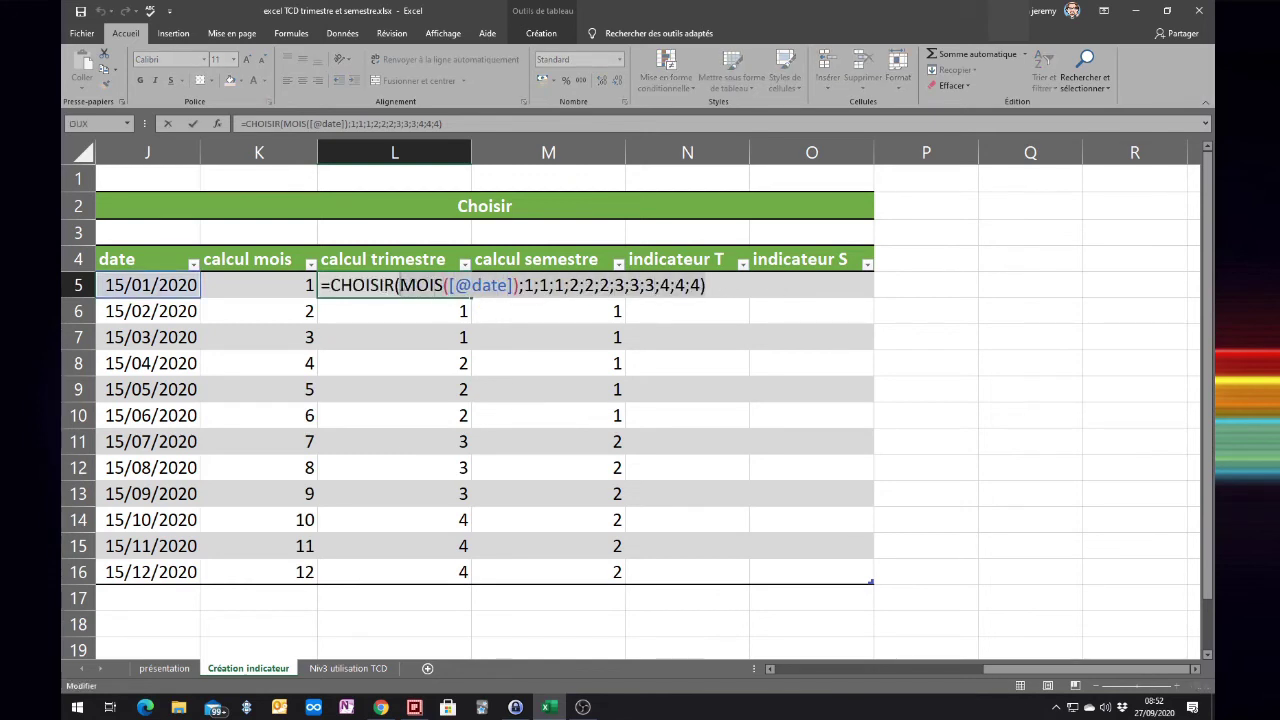
pyautogui.rightClick(342, 288)
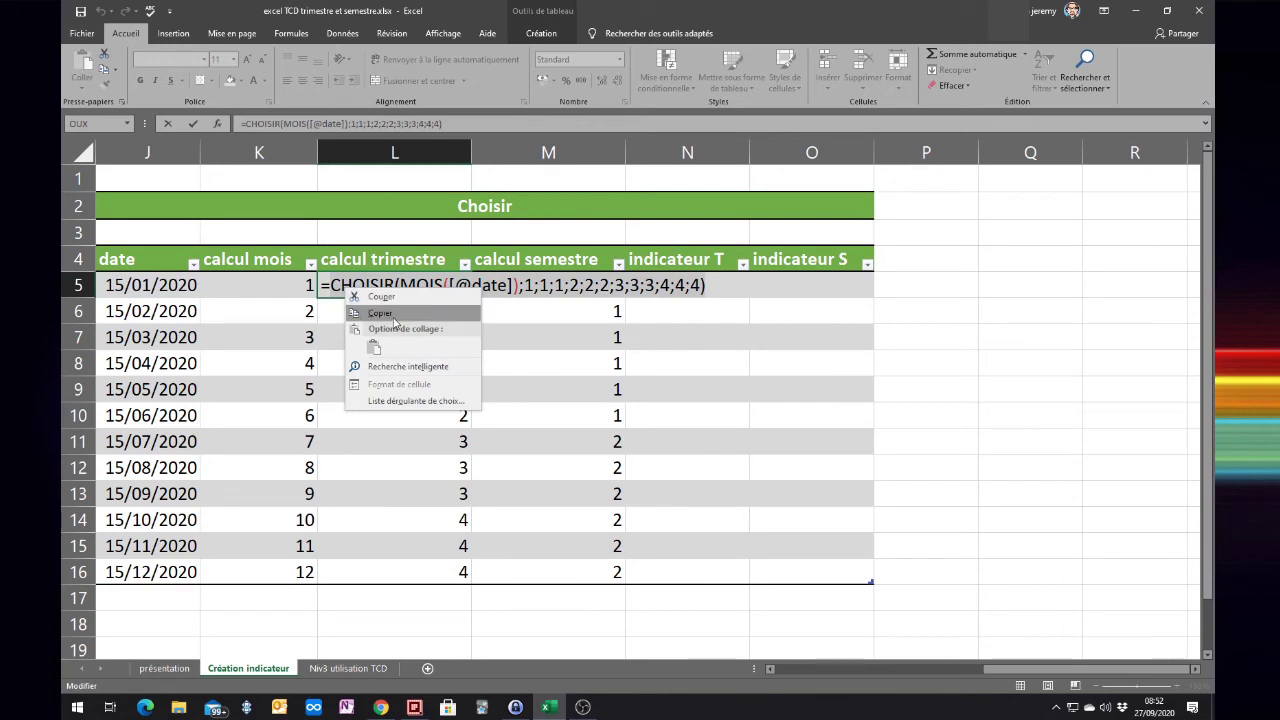
pyautogui.click(388, 314)
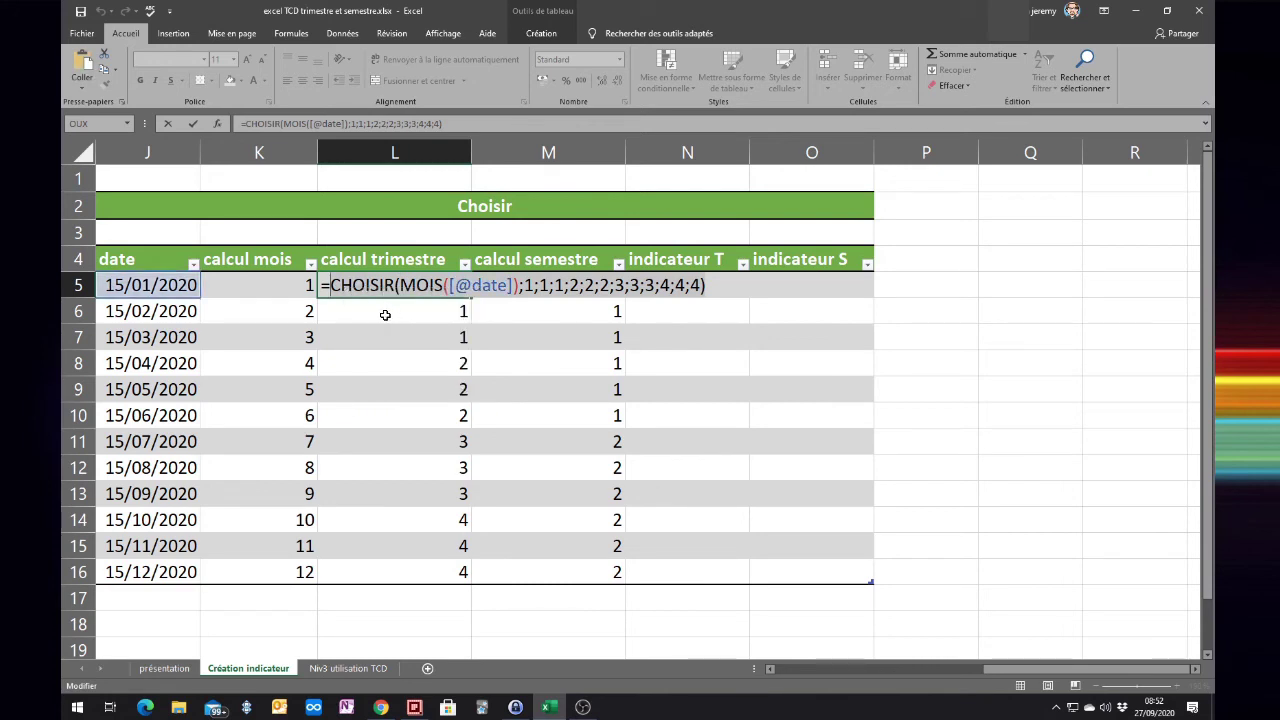
pyautogui.hotkey('ctrl', 'Return')
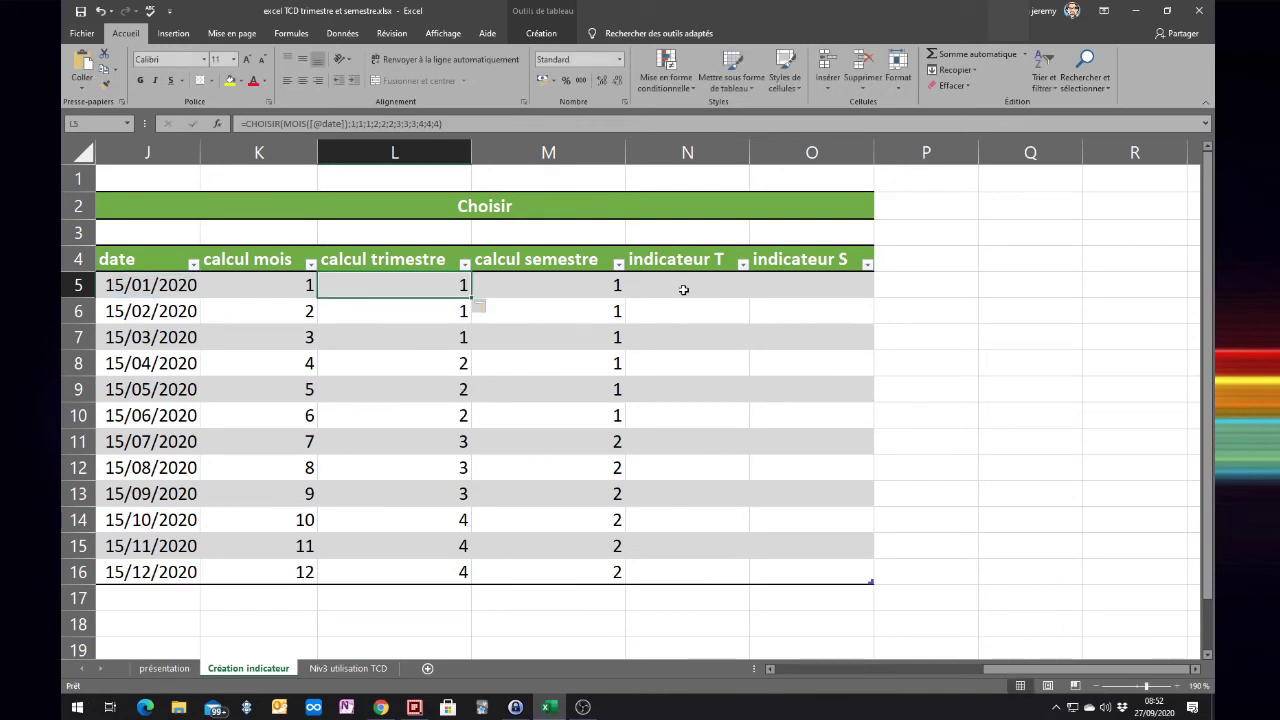
pyautogui.click(684, 289)
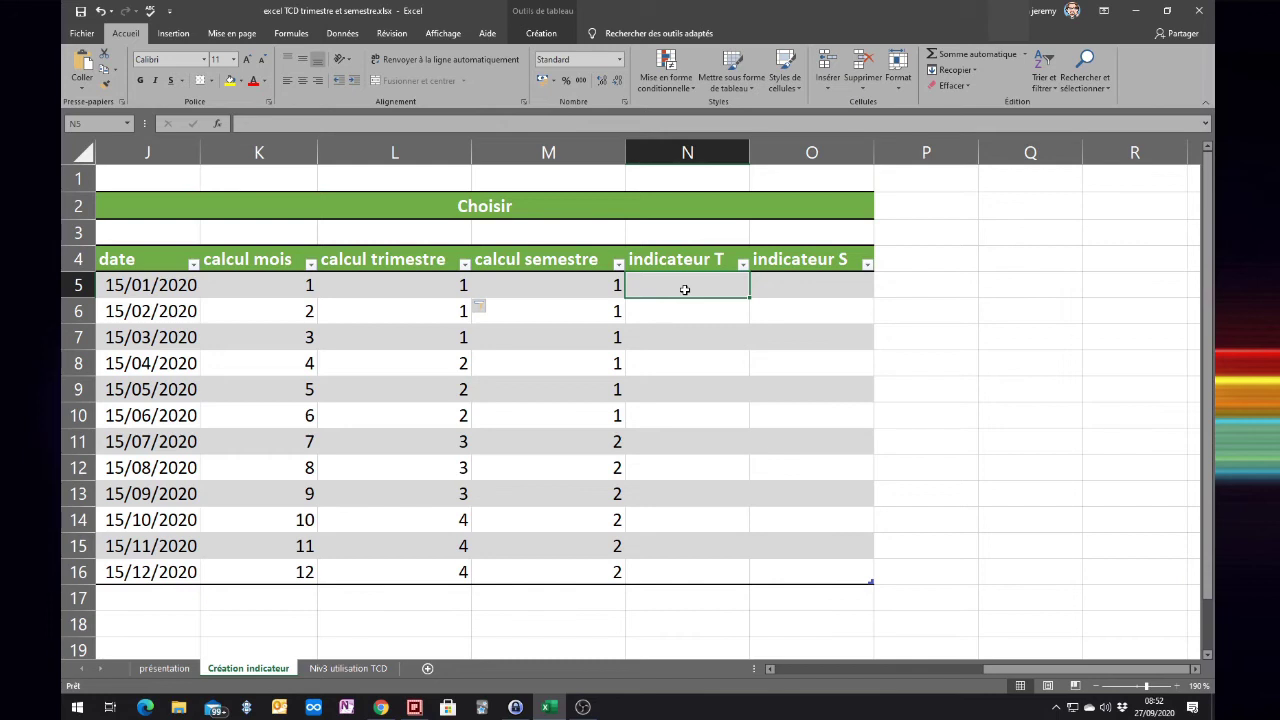
pyautogui.write('=')
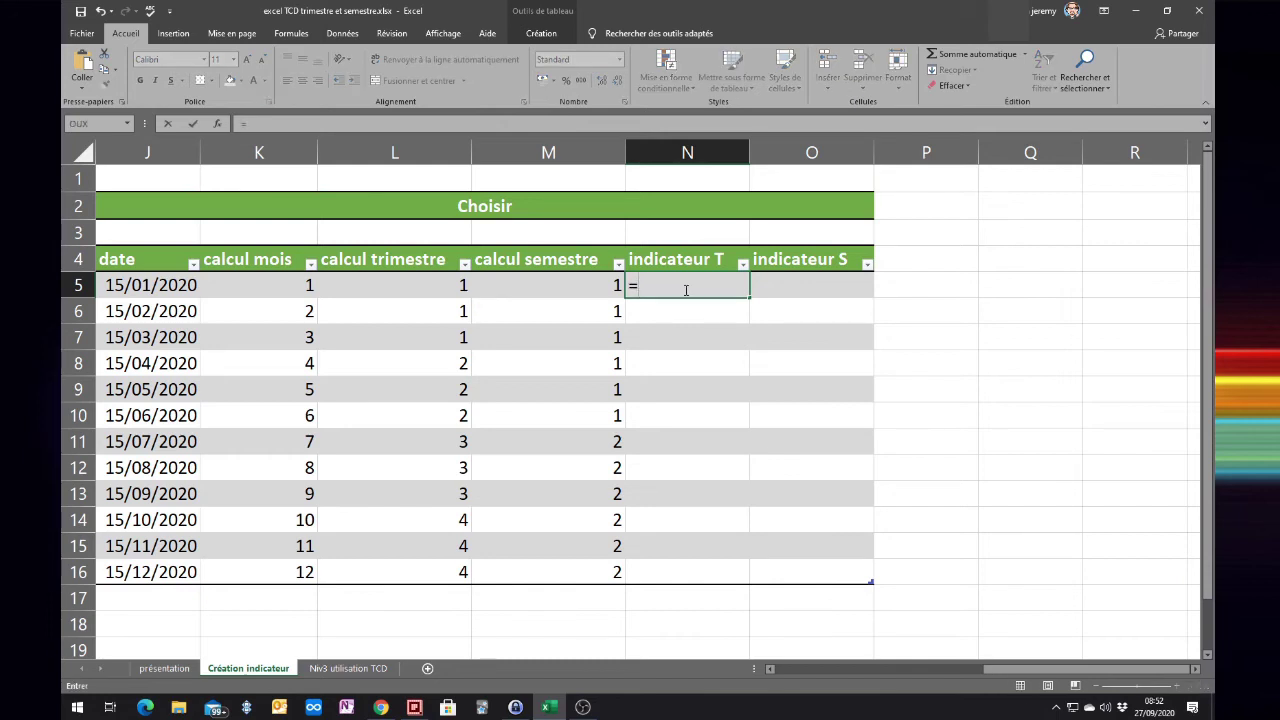
pyautogui.write('a')
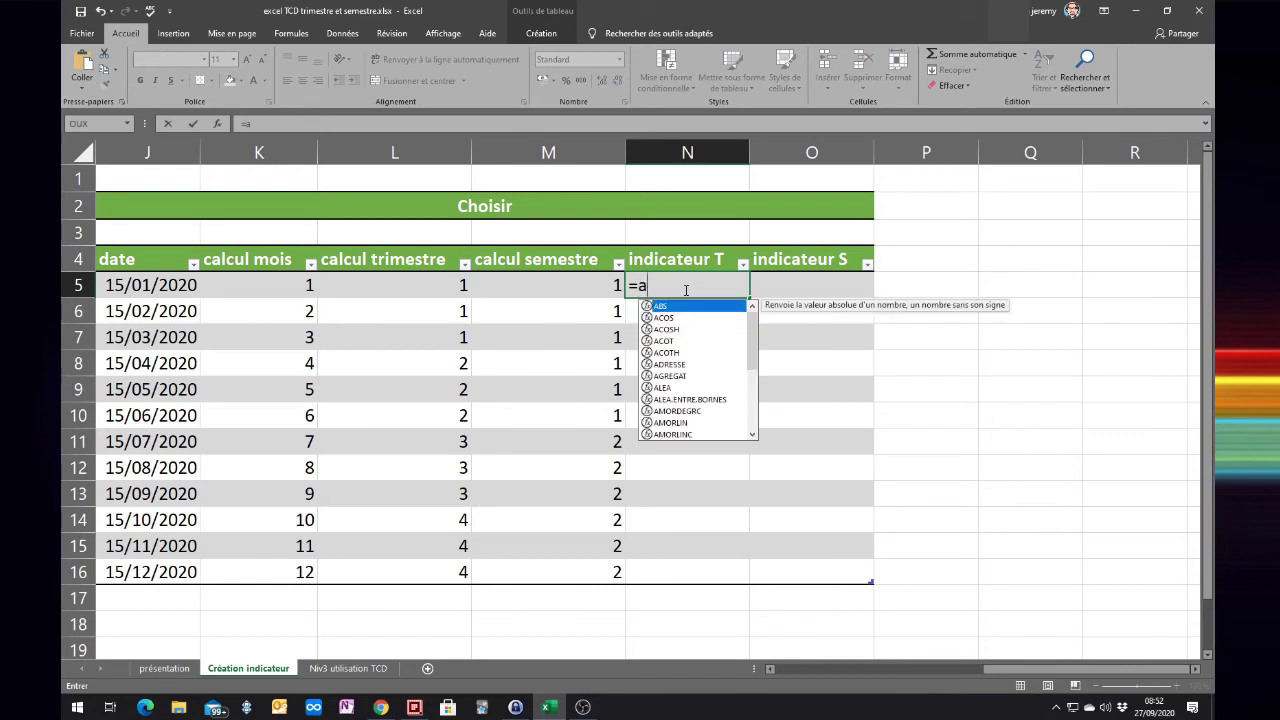
pyautogui.write('nnee(')
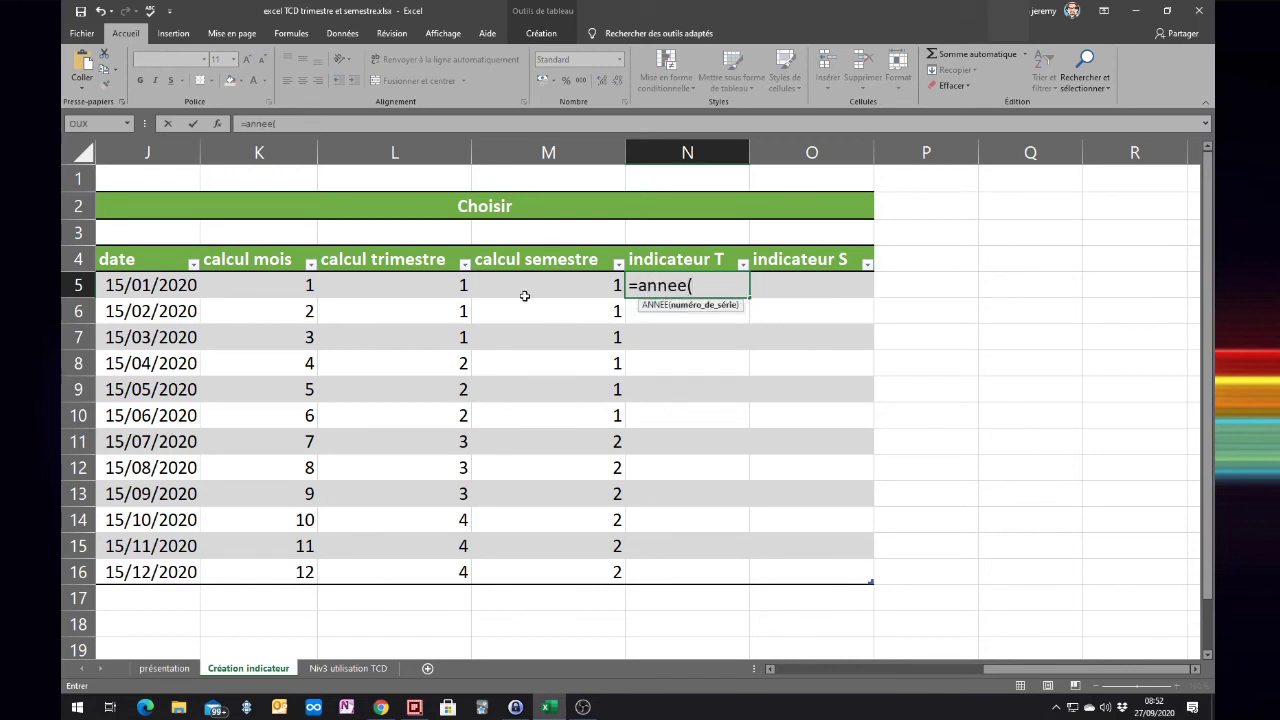
pyautogui.click(137, 282)
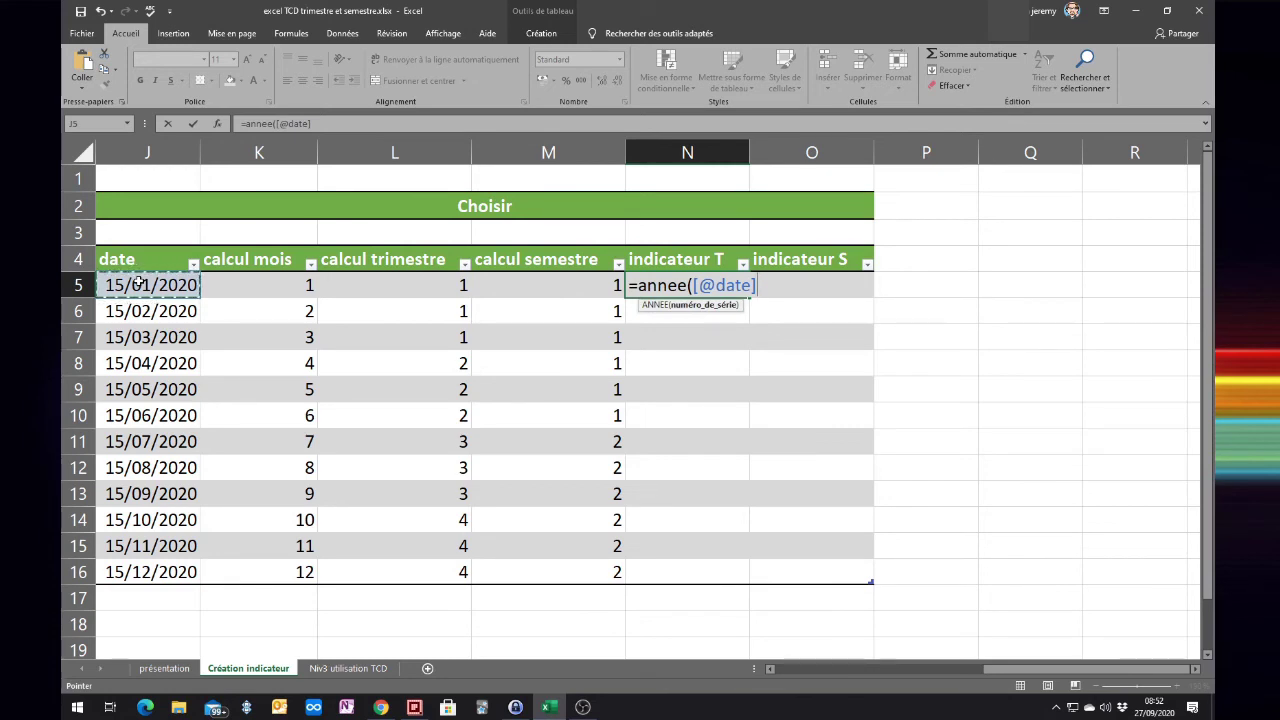
pyautogui.write(')')
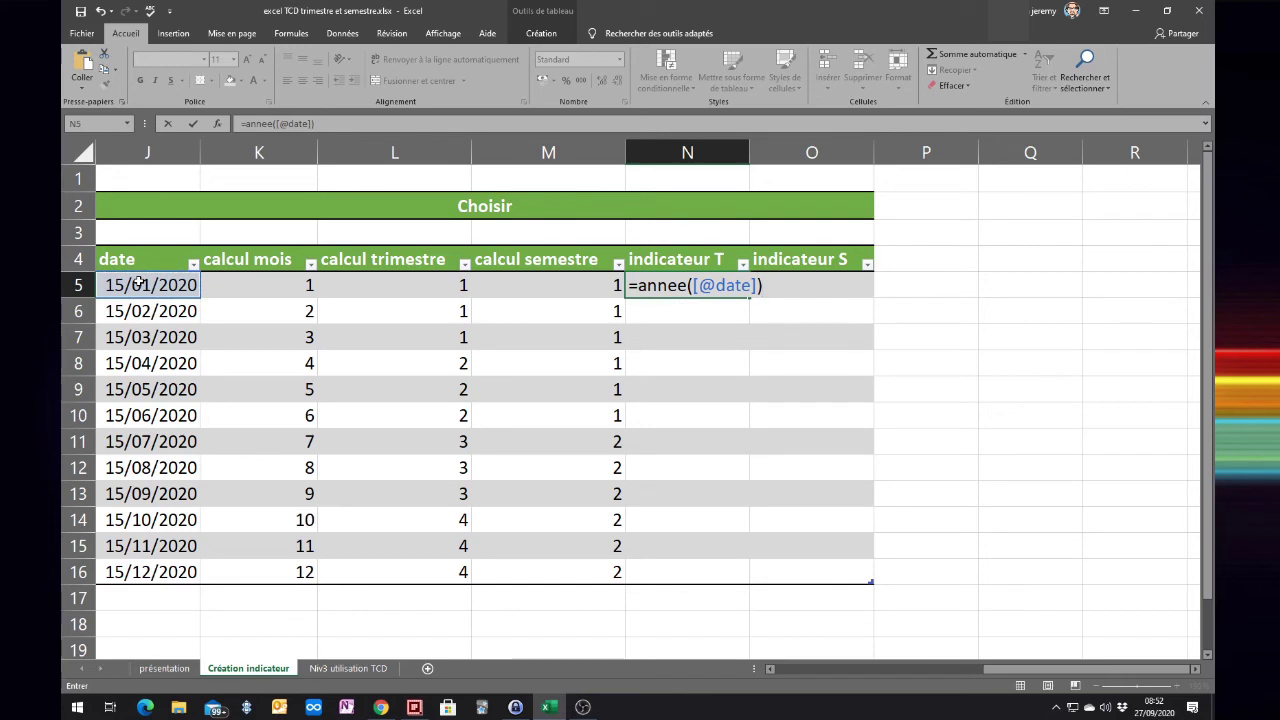
pyautogui.write('&')
pyautogui.write('"')
pyautogui.write('-')
pyautogui.write('T"')
pyautogui.write('&')
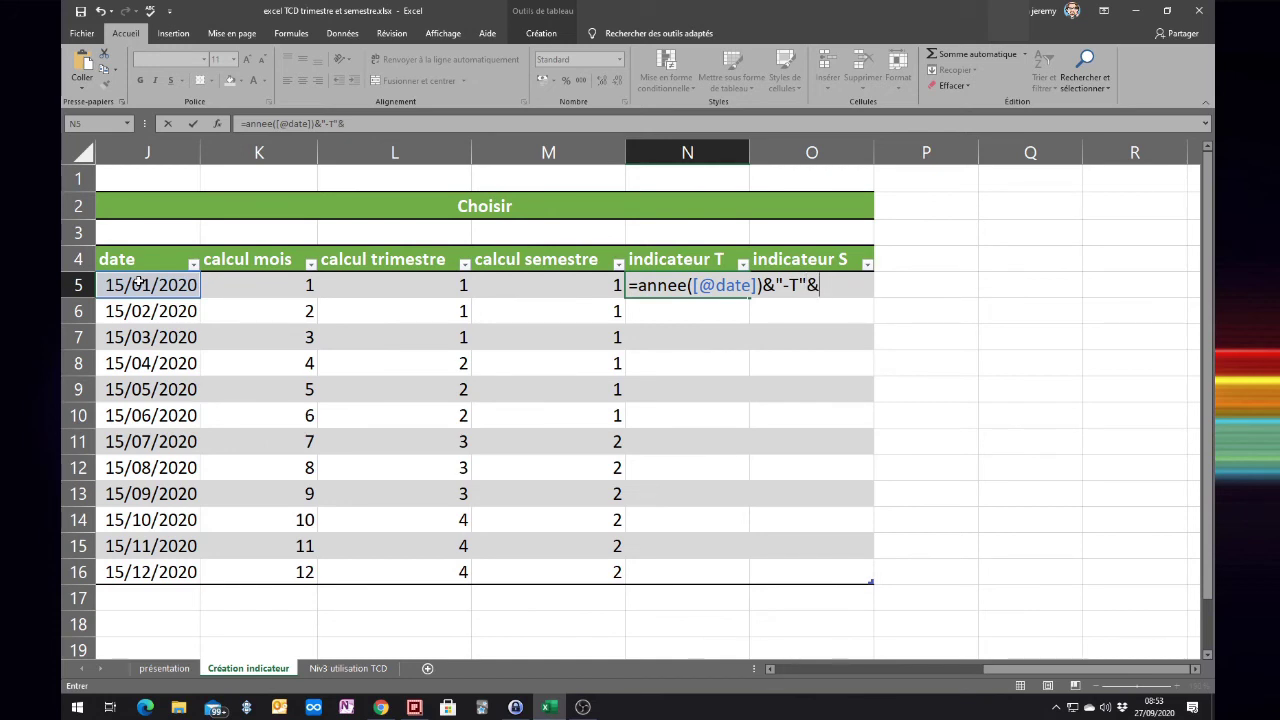
# Paste the CHOISIR quarter lookup to finish it, filling the column with 2020-T1 to 2020-T4.
pyautogui.rightClick(821, 289)
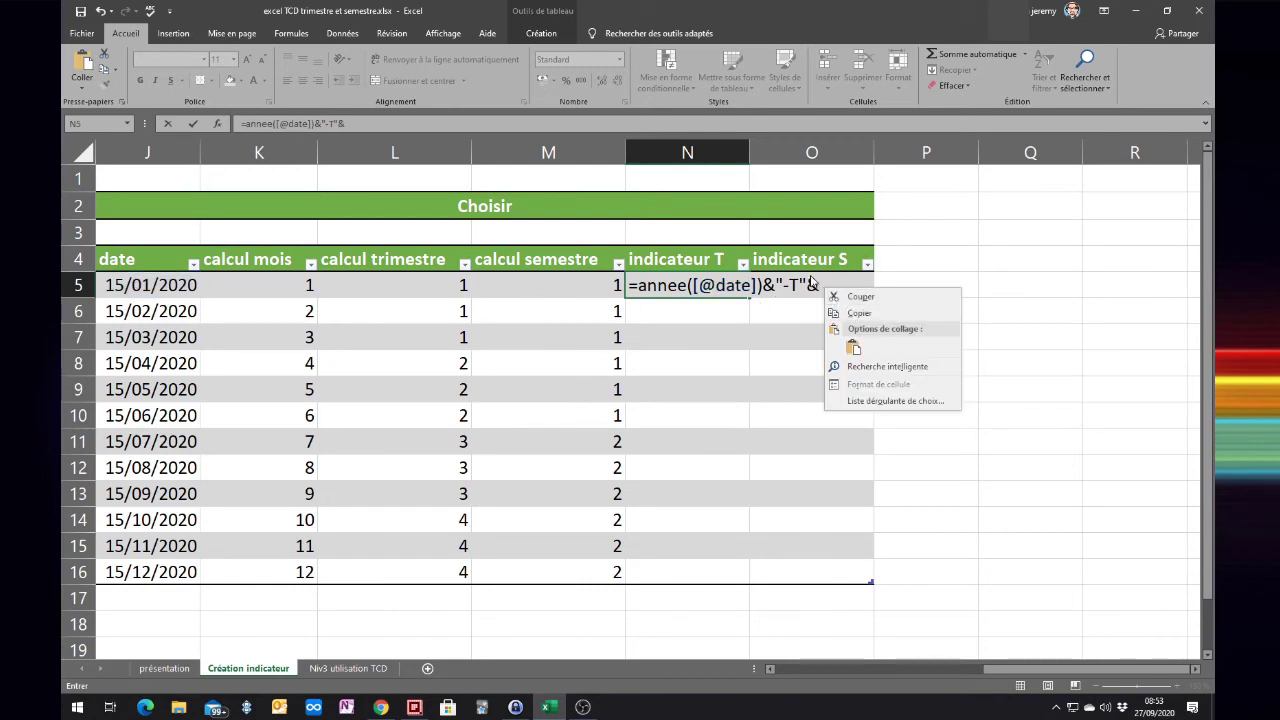
pyautogui.press('Escape')
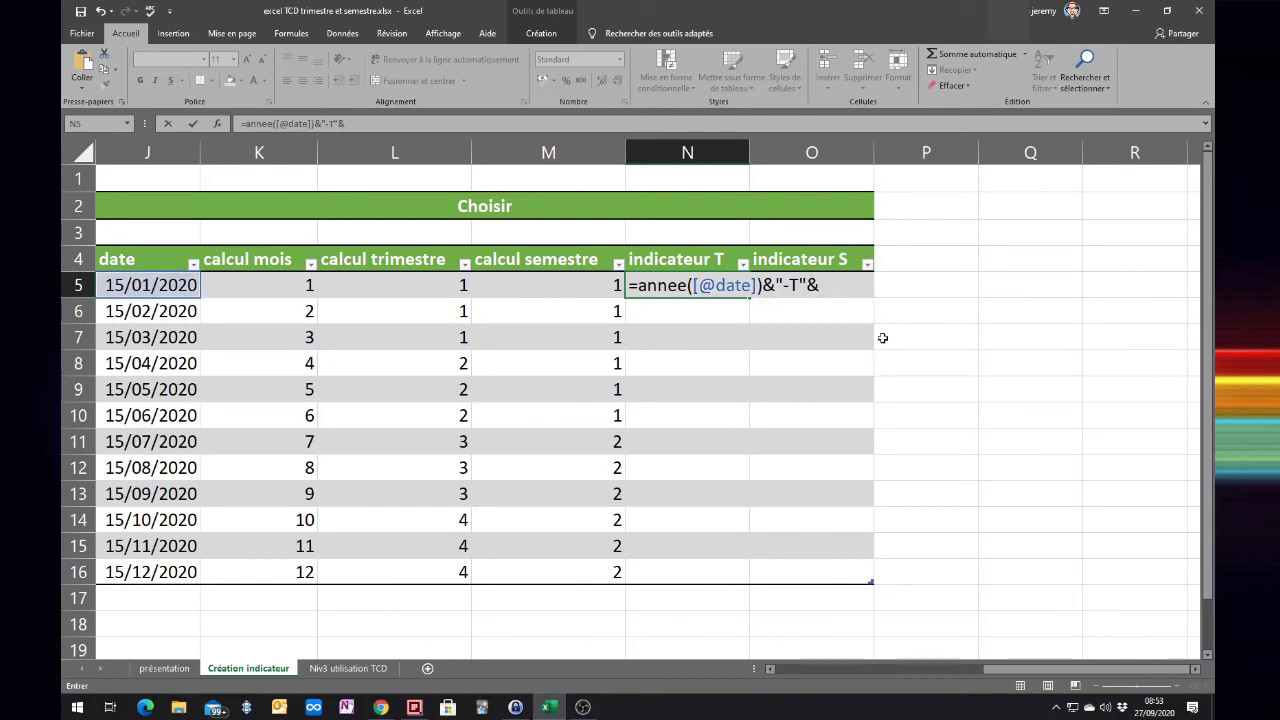
pyautogui.hotkey('ctrl', 'v')
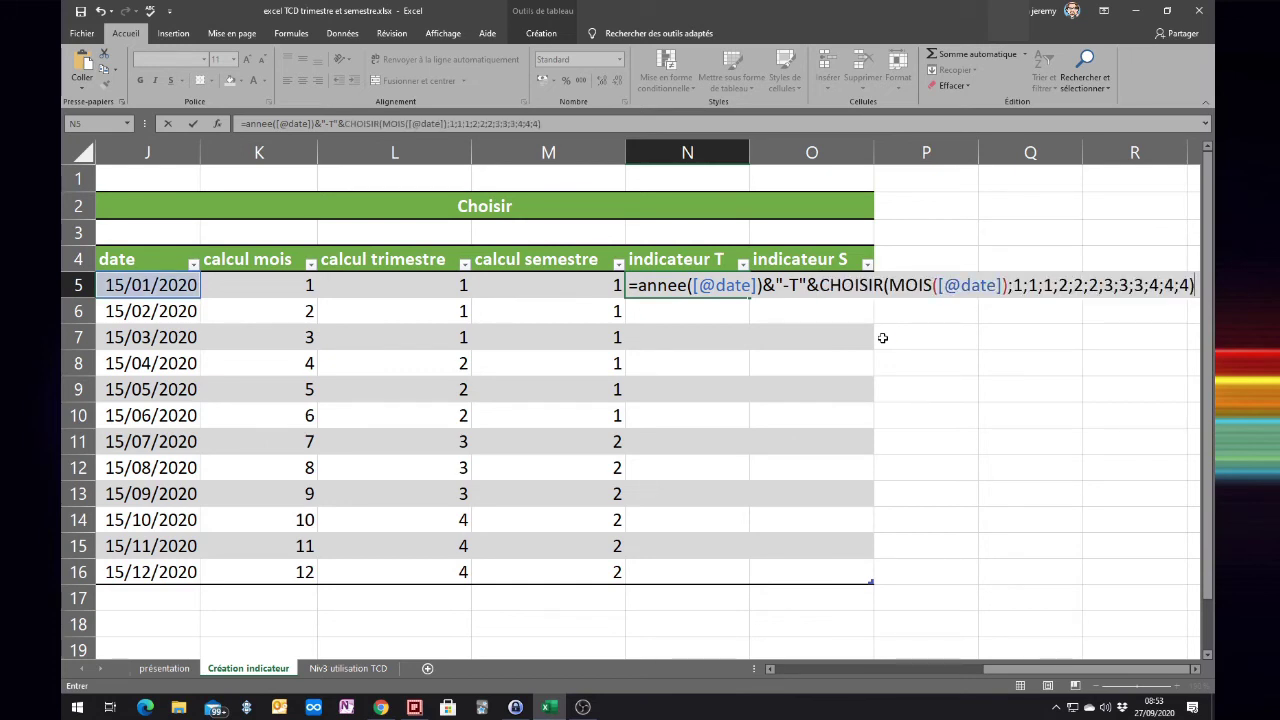
pyautogui.press('Return')
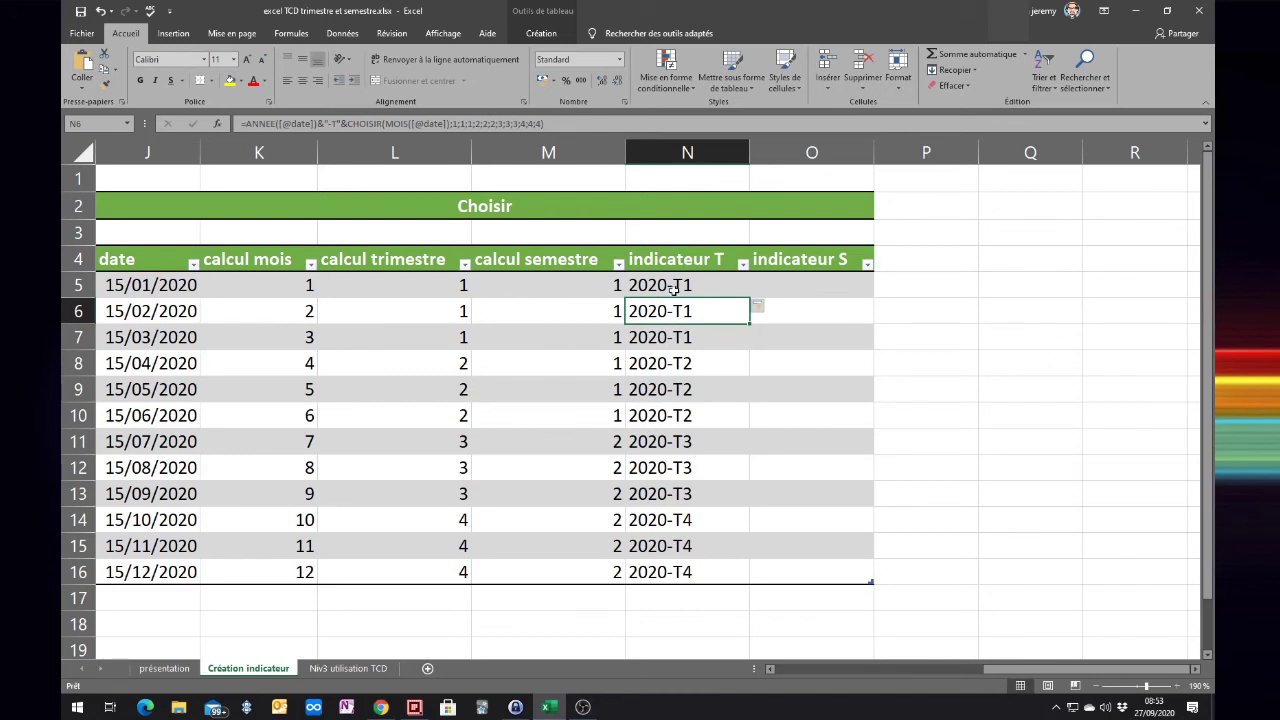
pyautogui.moveTo(689, 287); pyautogui.dragTo(690, 346)
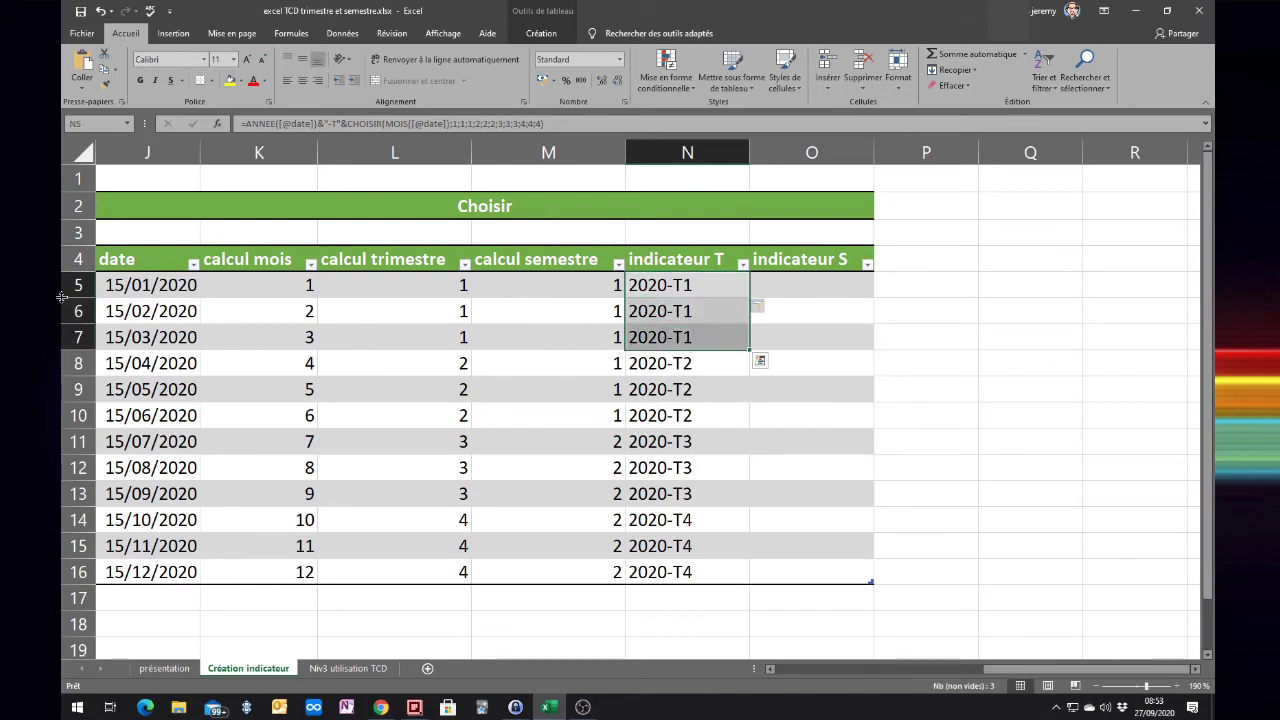
pyautogui.moveTo(173, 287); pyautogui.dragTo(176, 364)
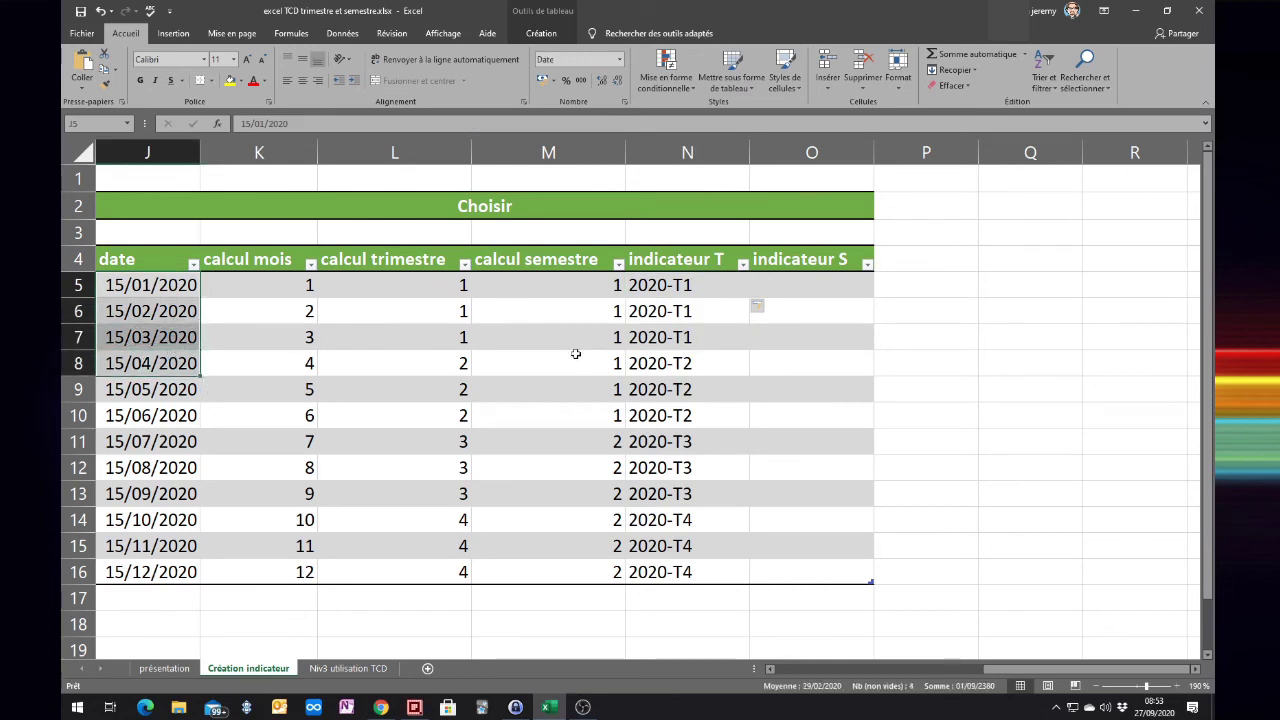
pyautogui.click(790, 290)
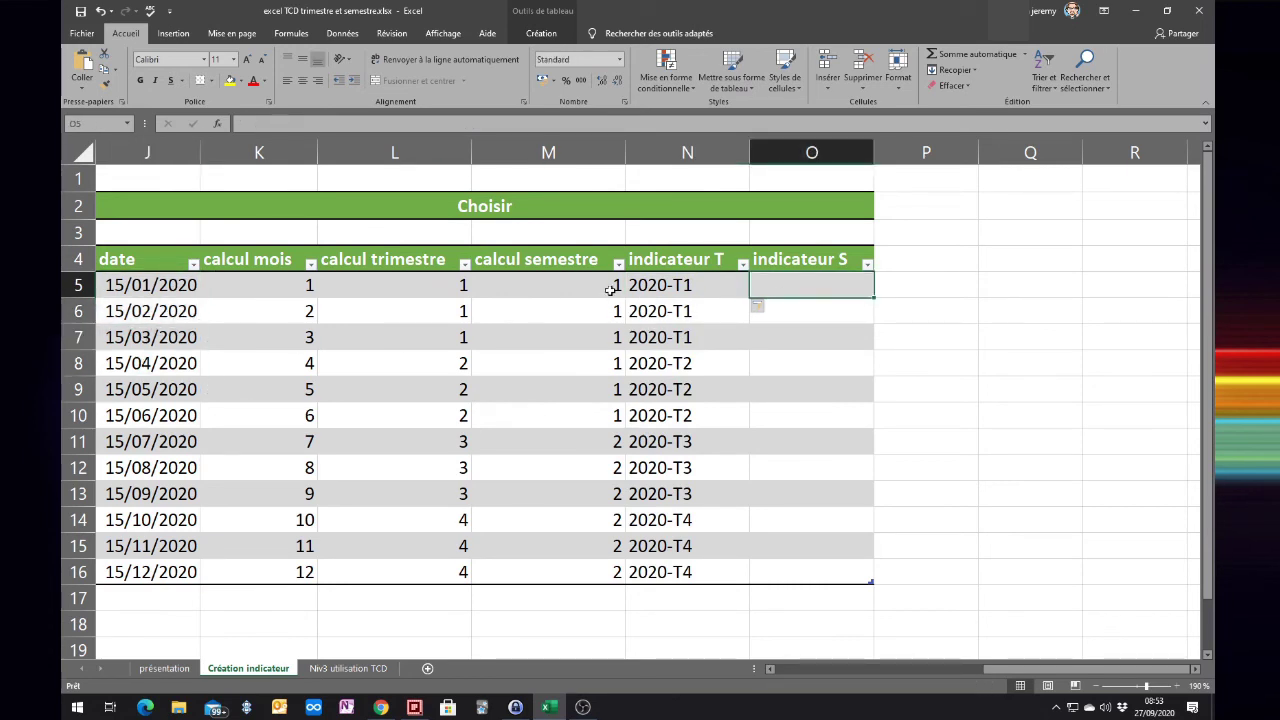
pyautogui.click(533, 289)
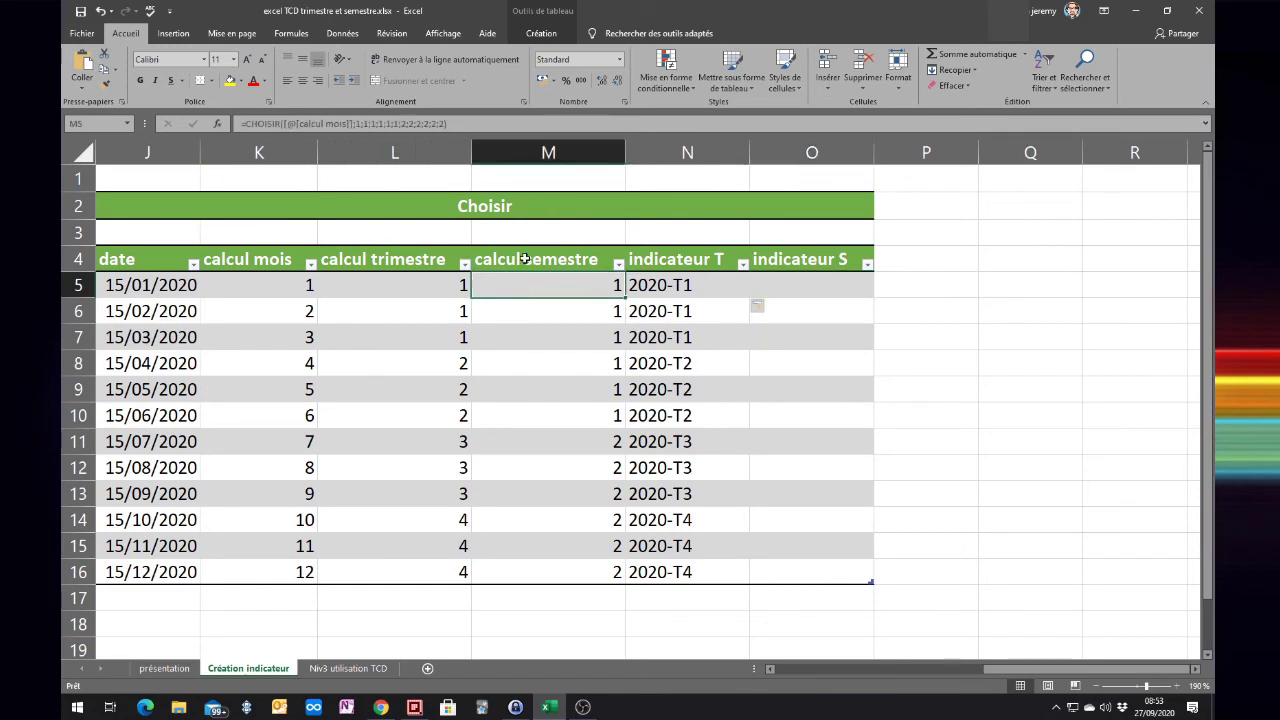
pyautogui.doubleClick(523, 283)
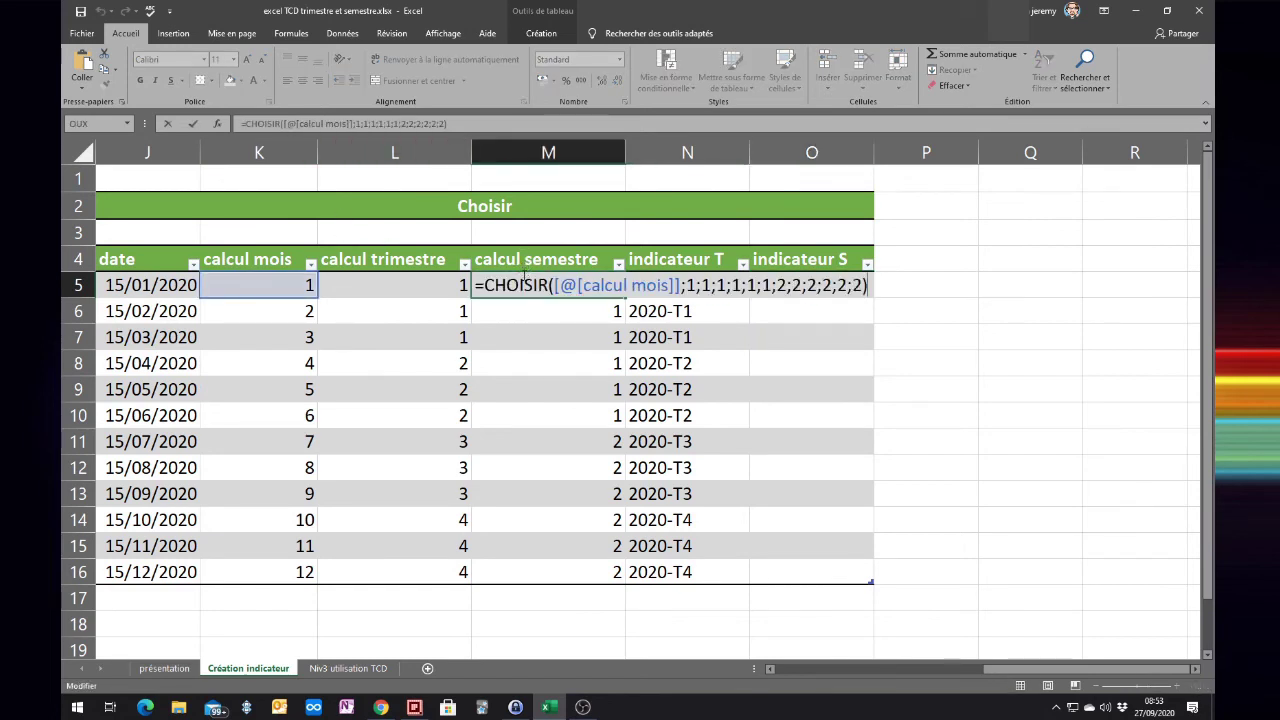
pyautogui.press('Left')
pyautogui.press('Left')
pyautogui.press('Left')
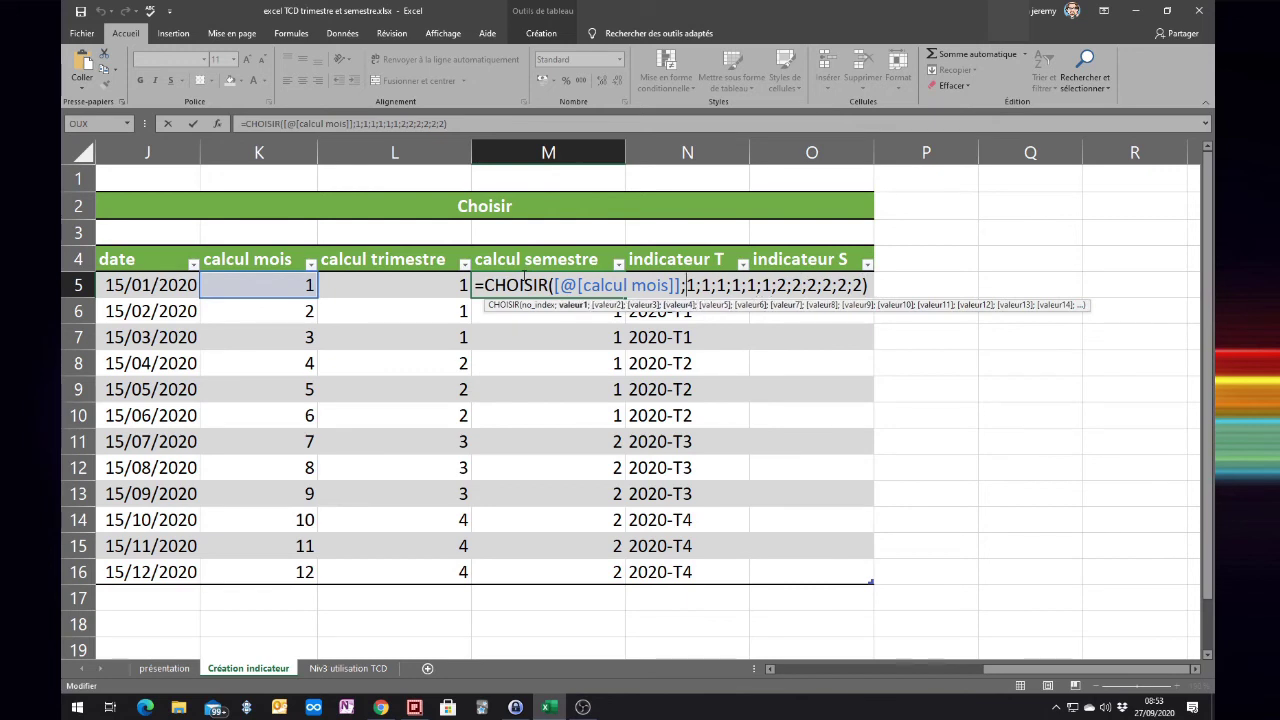
pyautogui.press('Left')
pyautogui.press('BackSpace')
pyautogui.press('BackSpace')
pyautogui.press('BackSpace')
pyautogui.press('BackSpace')
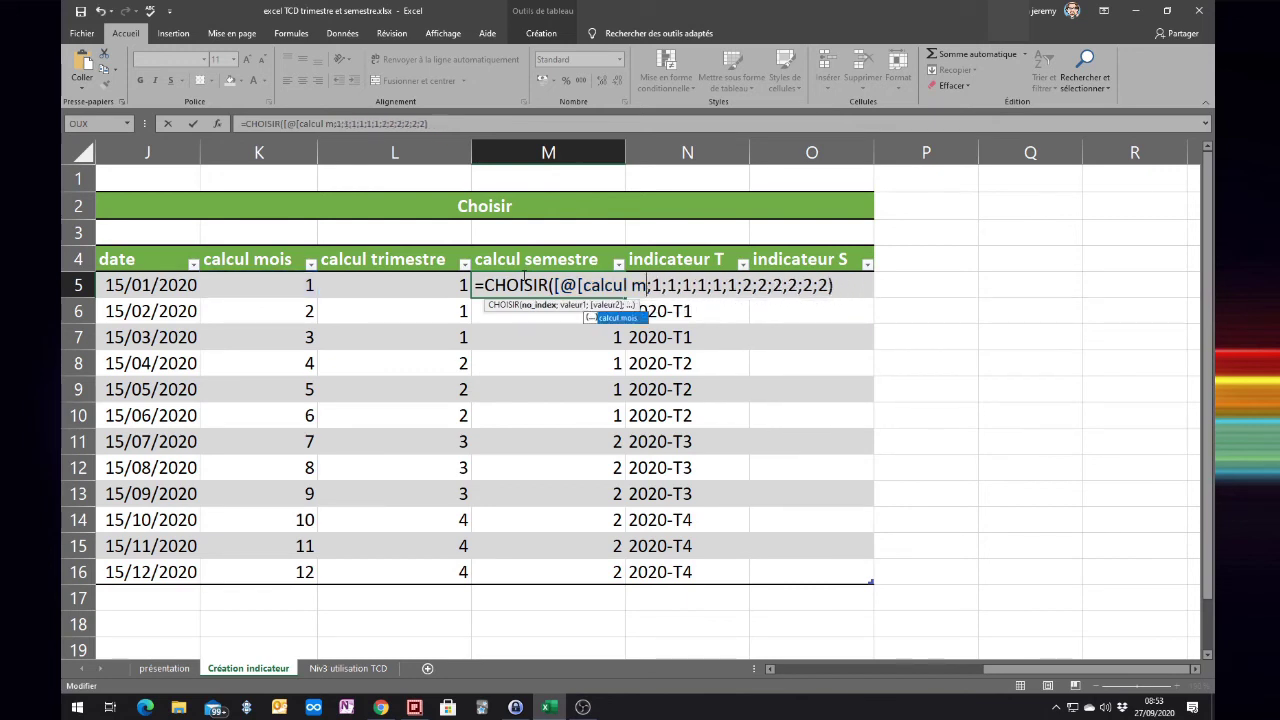
pyautogui.press('BackSpace')
pyautogui.press('BackSpace')
pyautogui.press('BackSpace')
pyautogui.press('BackSpace')
pyautogui.press('BackSpace')
pyautogui.press('BackSpace')
pyautogui.press('BackSpace')
pyautogui.press('BackSpace')
pyautogui.press('BackSpace')
pyautogui.press('BackSpace')
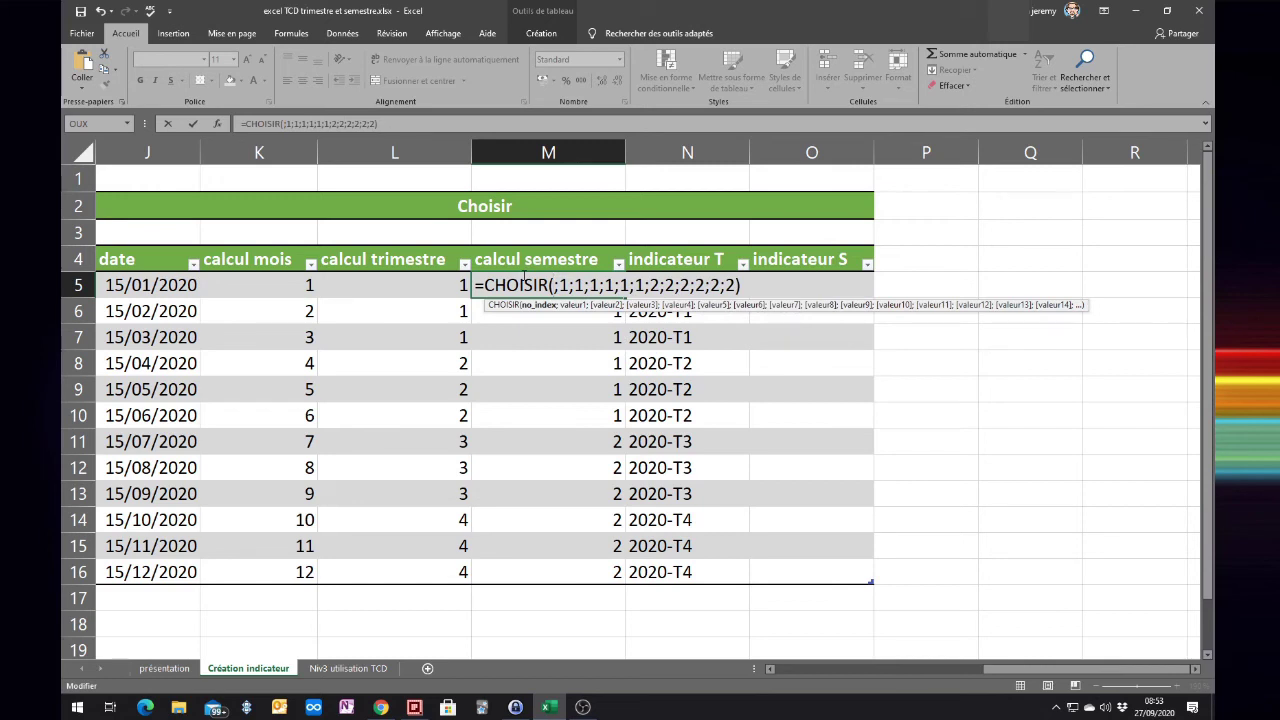
pyautogui.write('mois(')
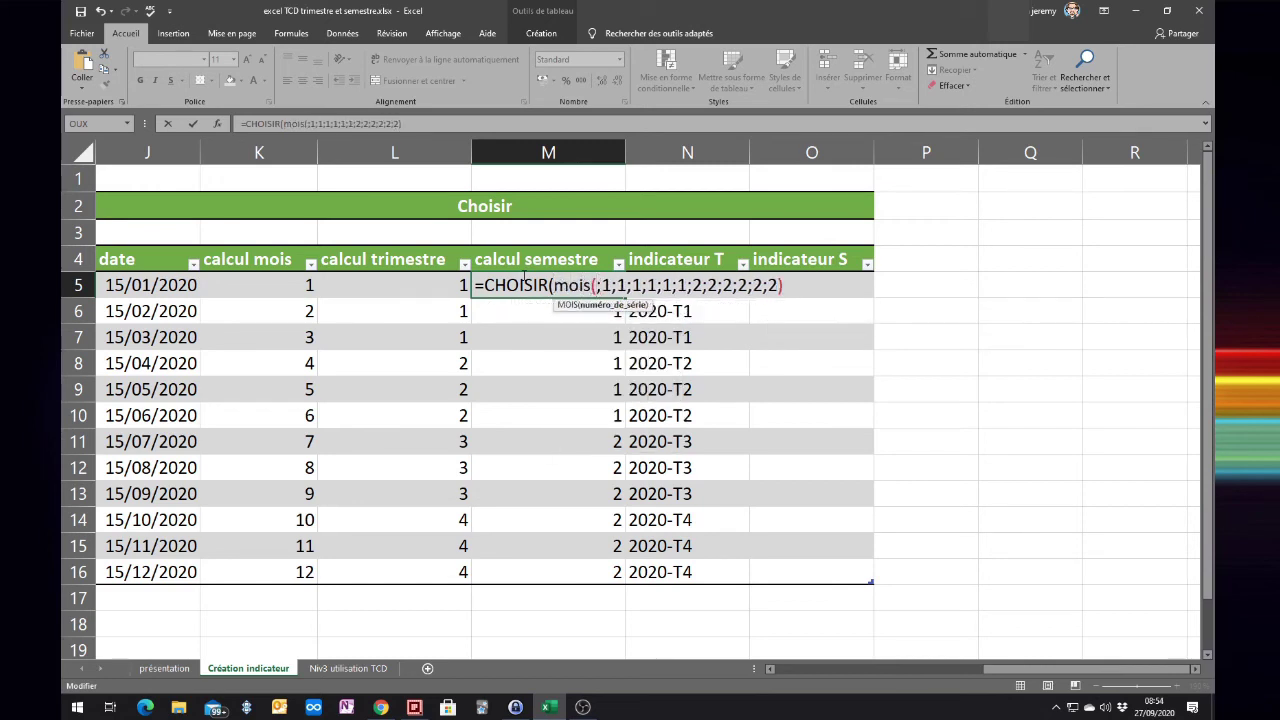
pyautogui.click(160, 285)
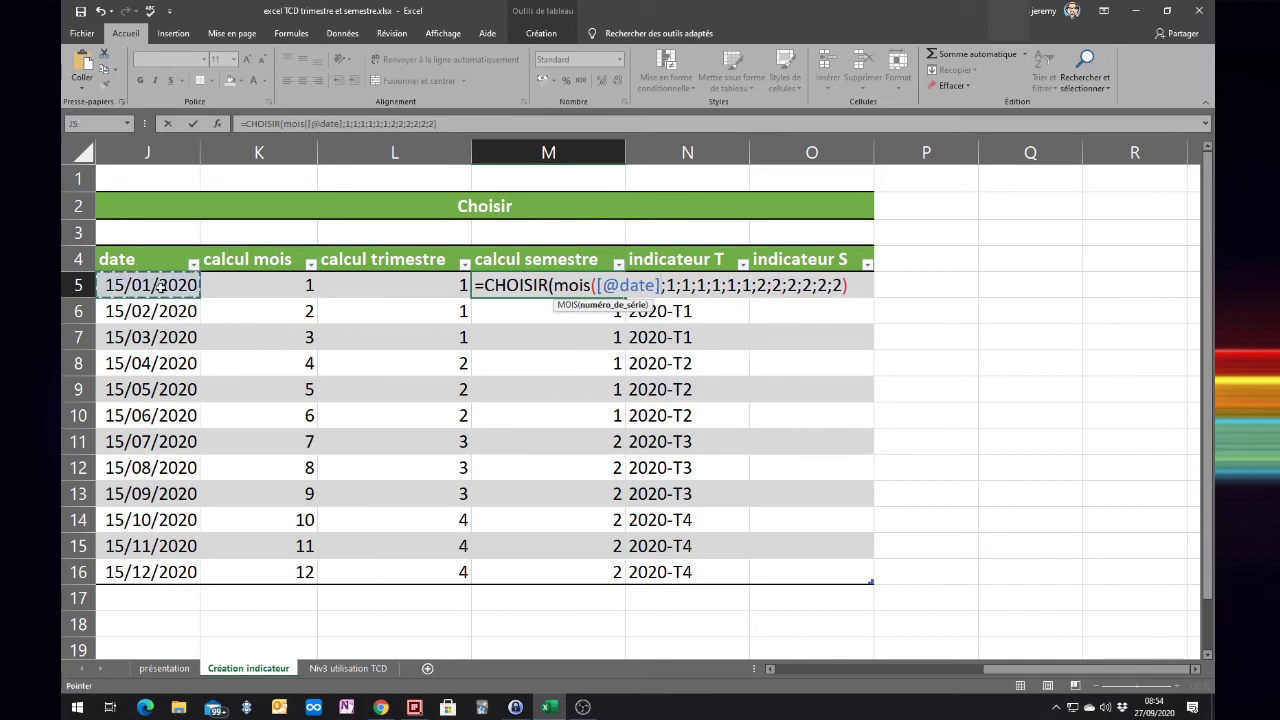
pyautogui.write(')')
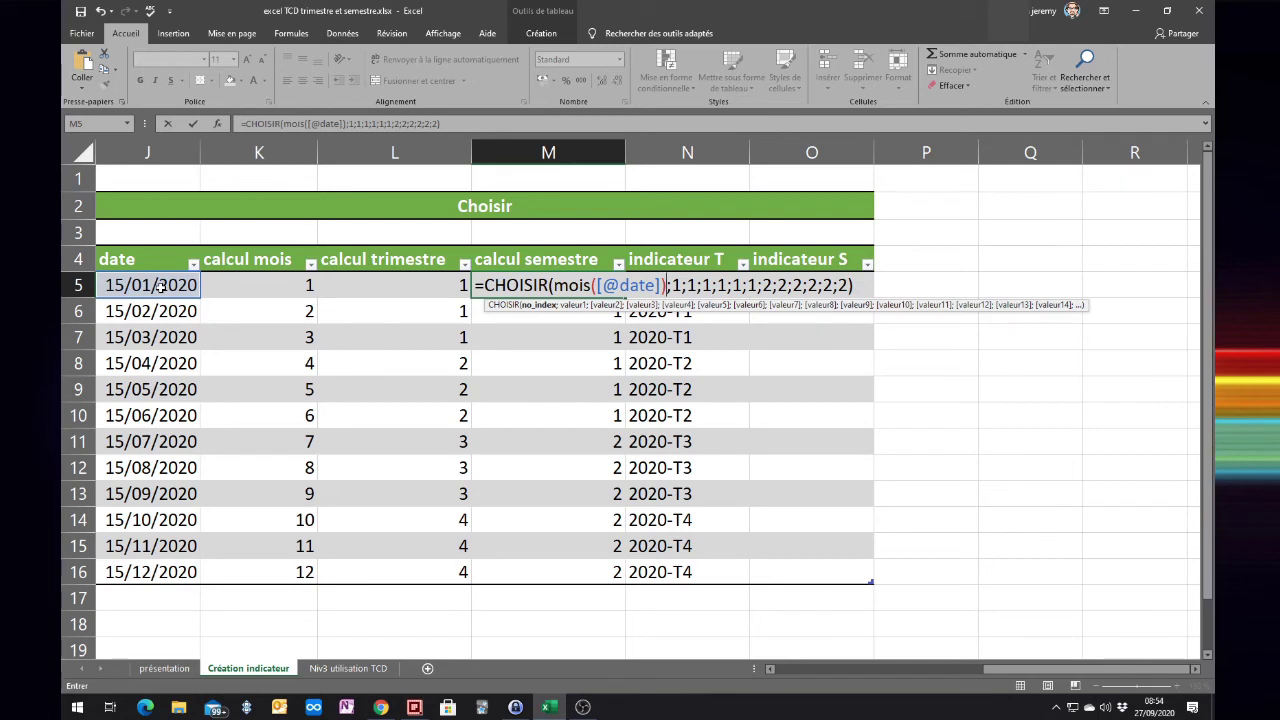
pyautogui.press('Return')
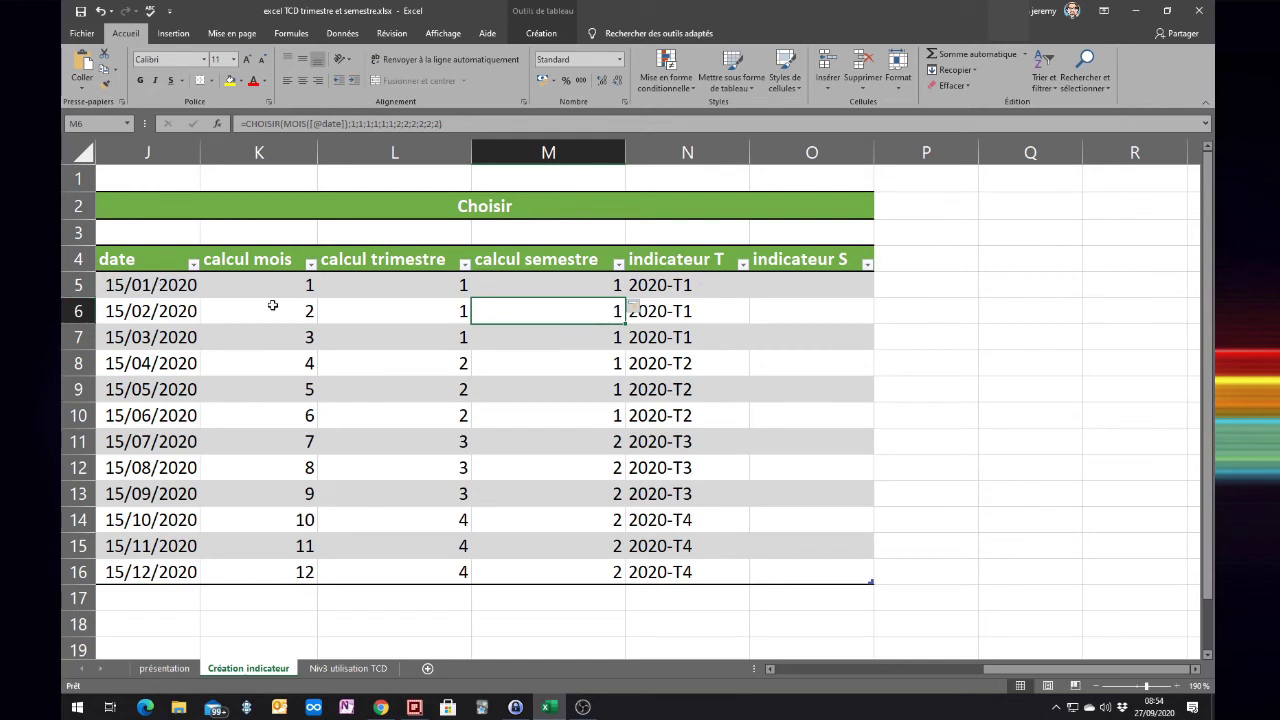
pyautogui.moveTo(272, 285)
pyautogui.mouseDown()
pyautogui.moveTo(269, 489)
pyautogui.moveTo(236, 494)
pyautogui.mouseUp()
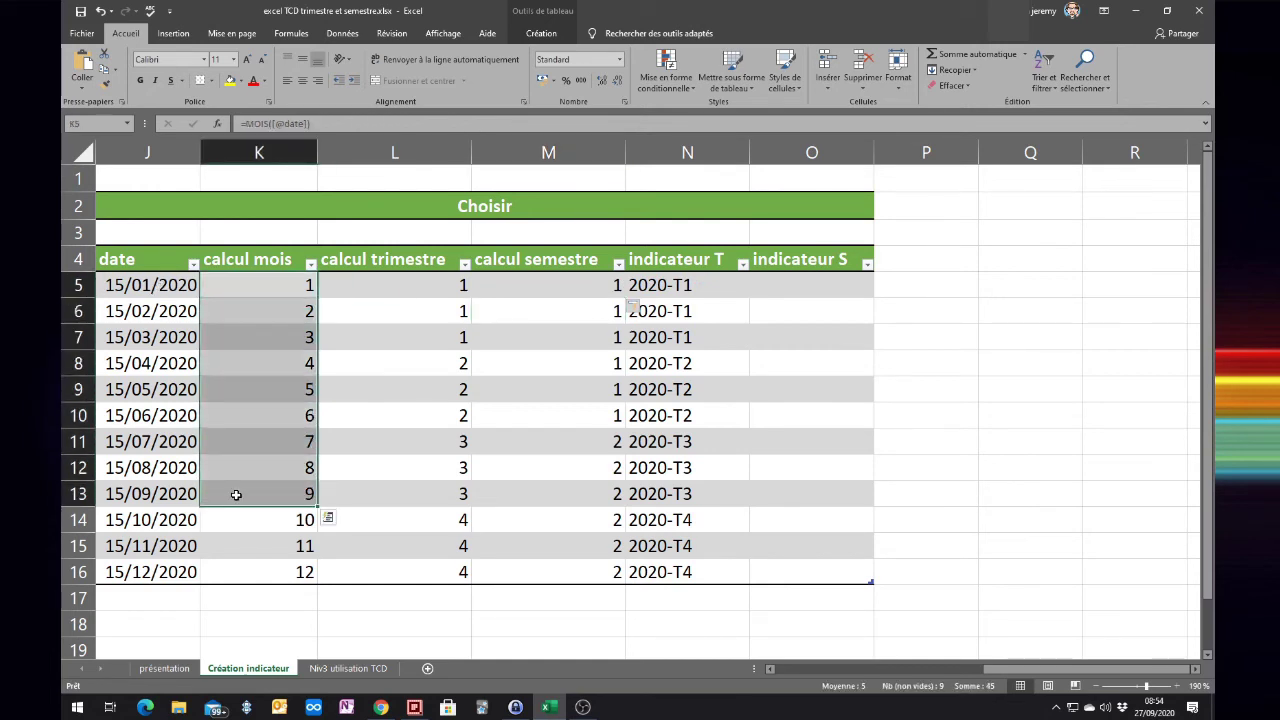
pyautogui.click(524, 287)
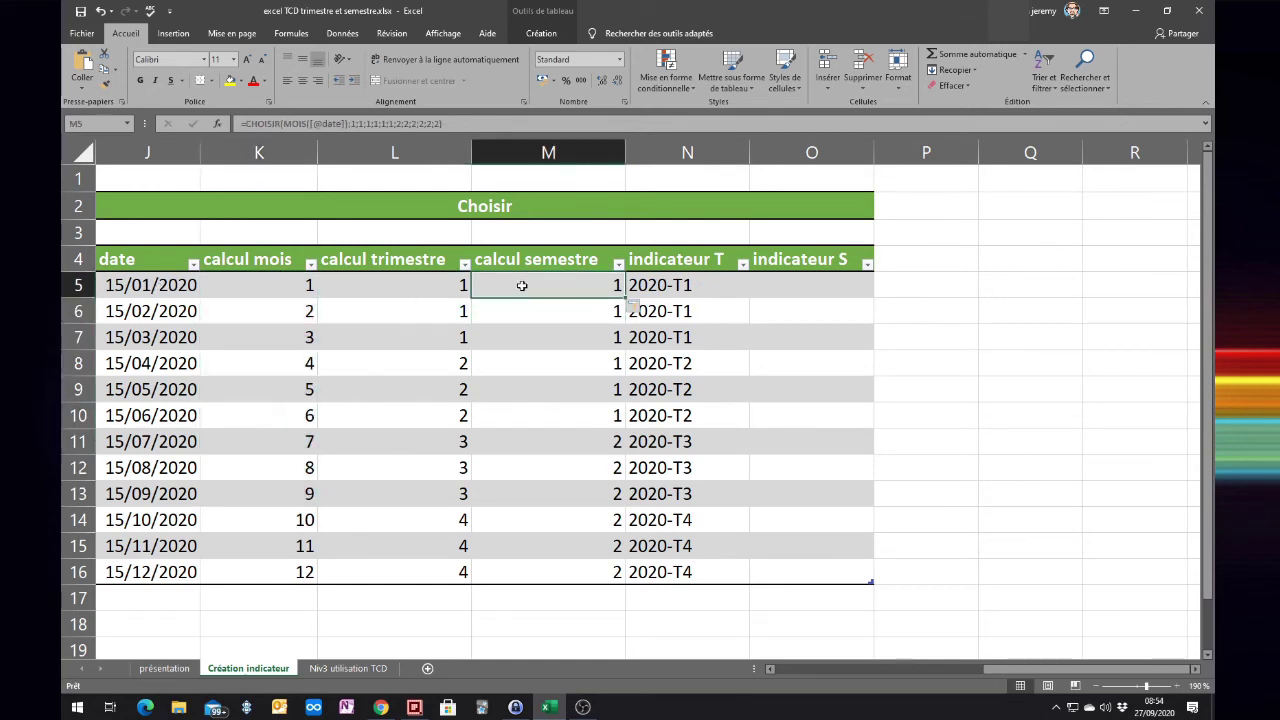
pyautogui.doubleClick(526, 287)
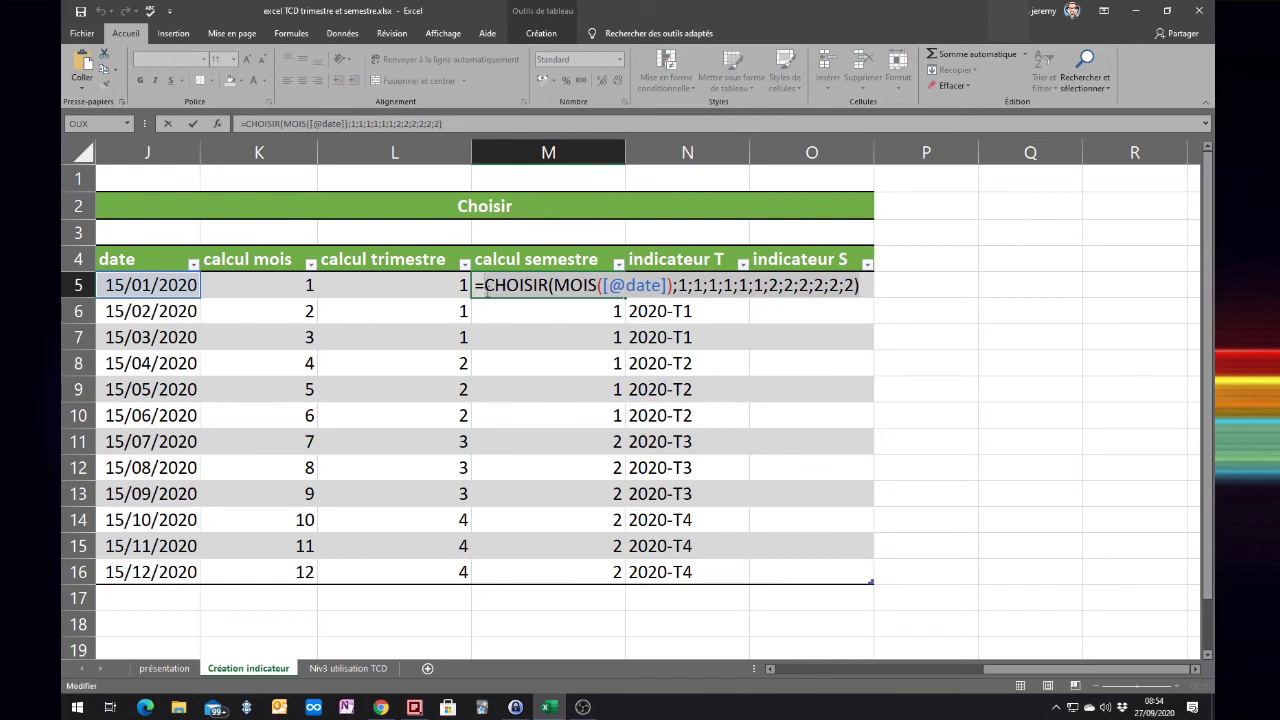
pyautogui.rightClick(522, 280)
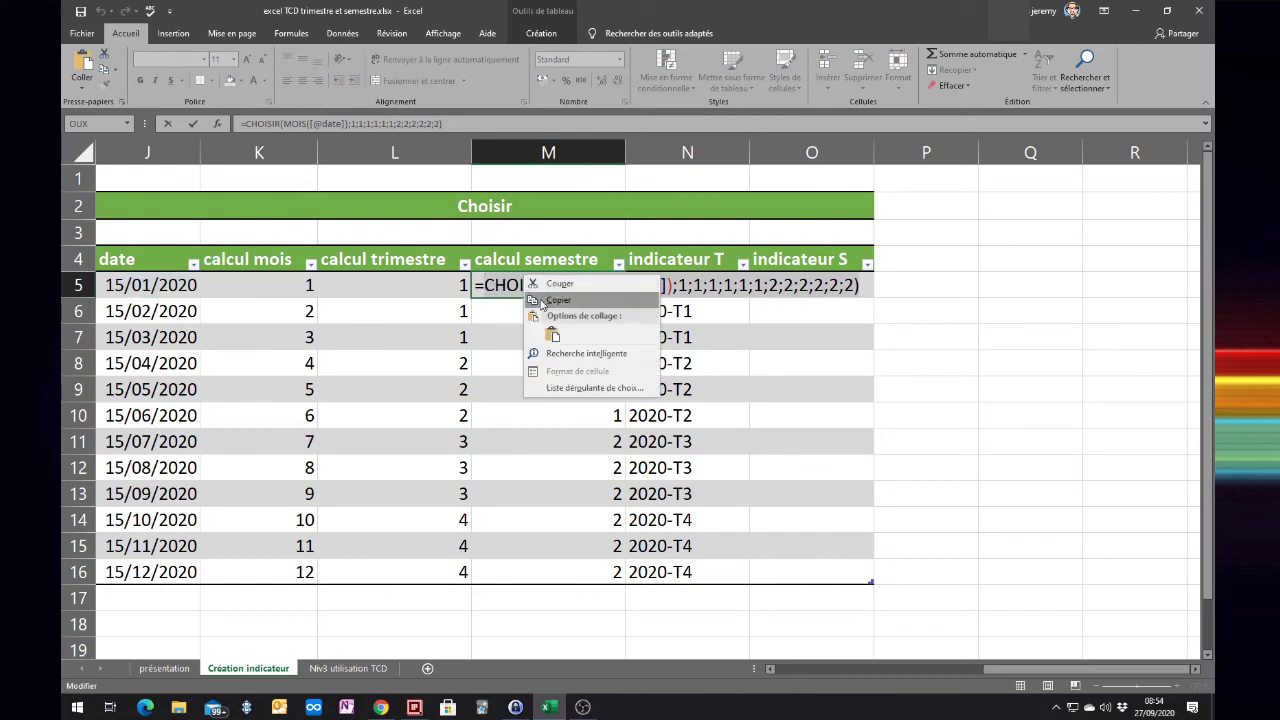
pyautogui.click(536, 301)
pyautogui.press('Return')
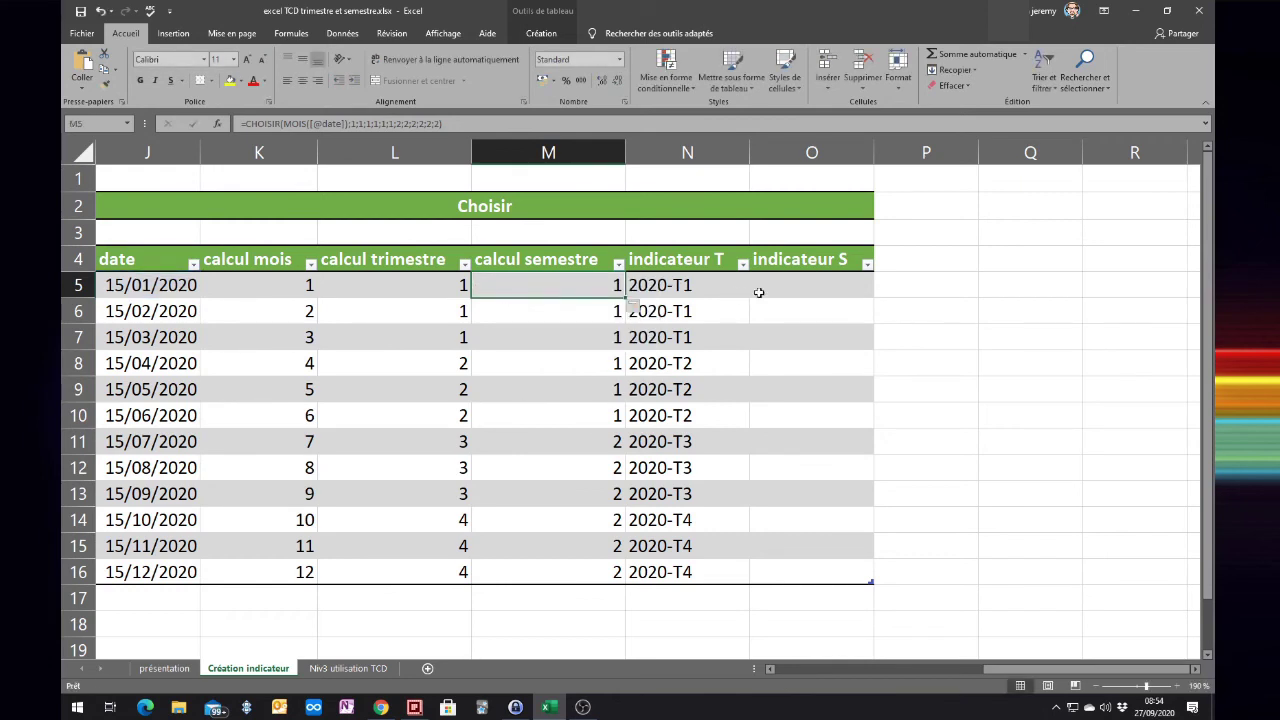
pyautogui.click(804, 287)
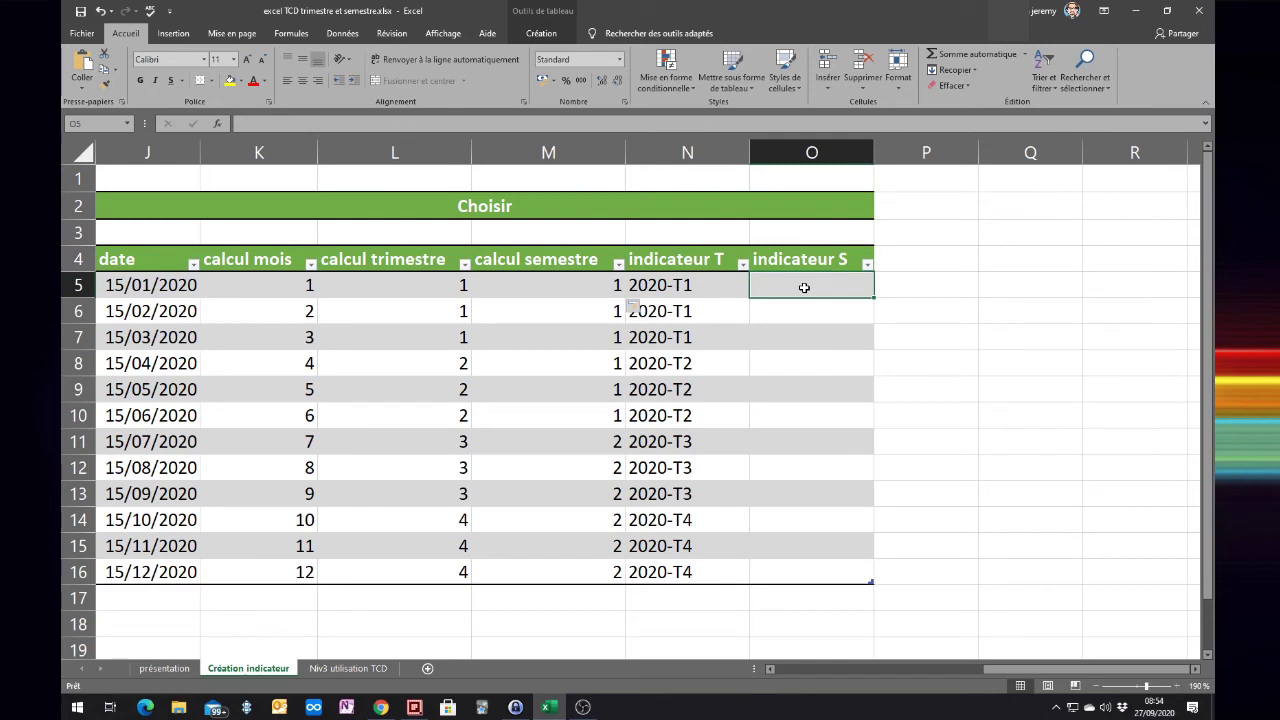
pyautogui.write('=')
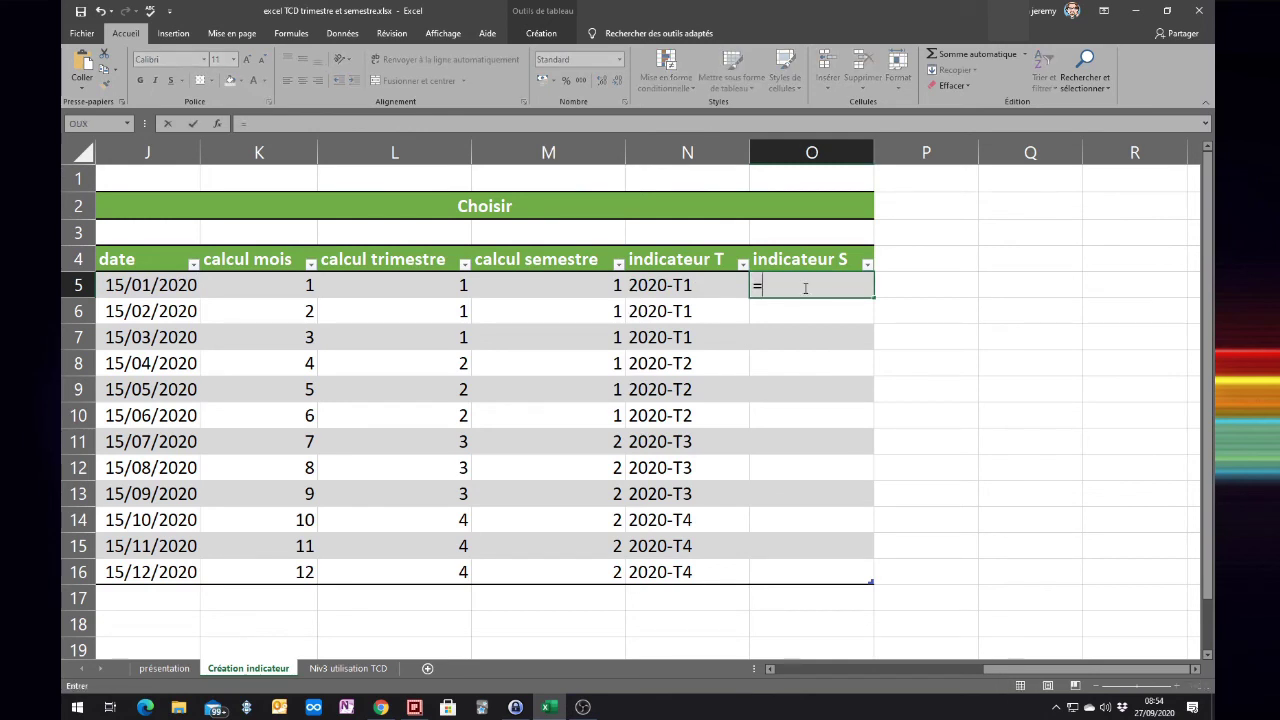
pyautogui.write('annee')
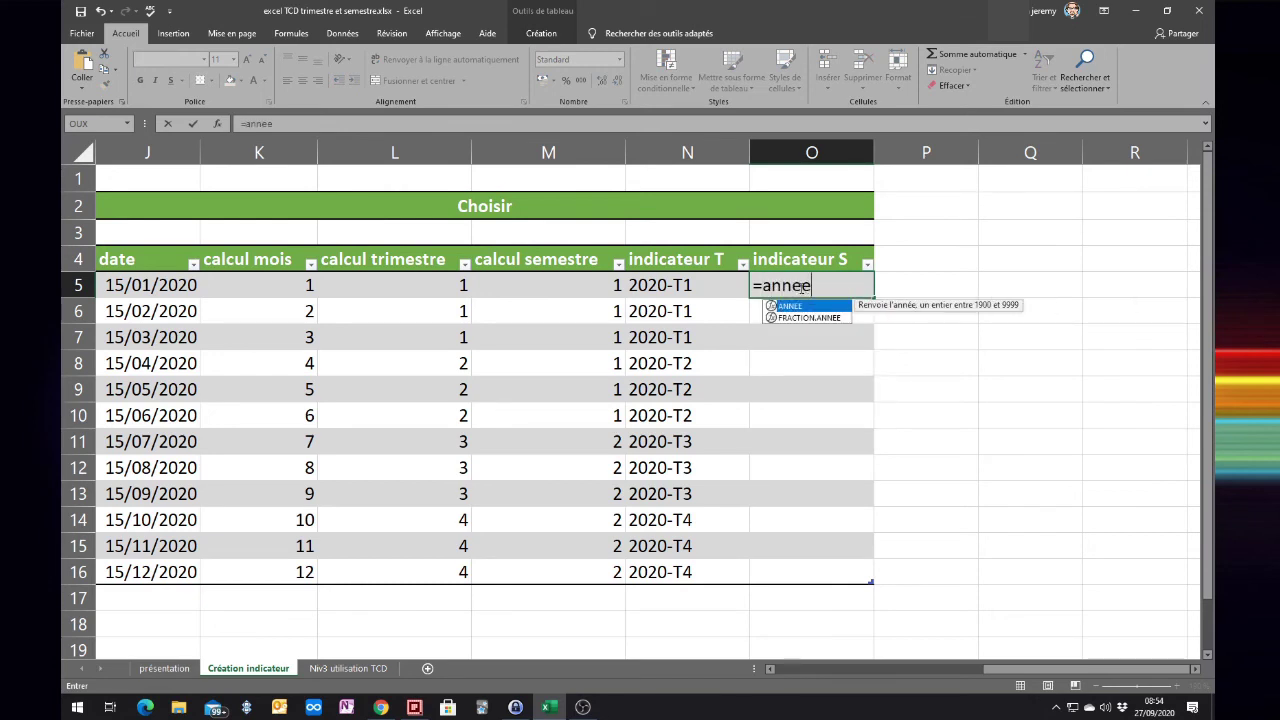
pyautogui.write('(')
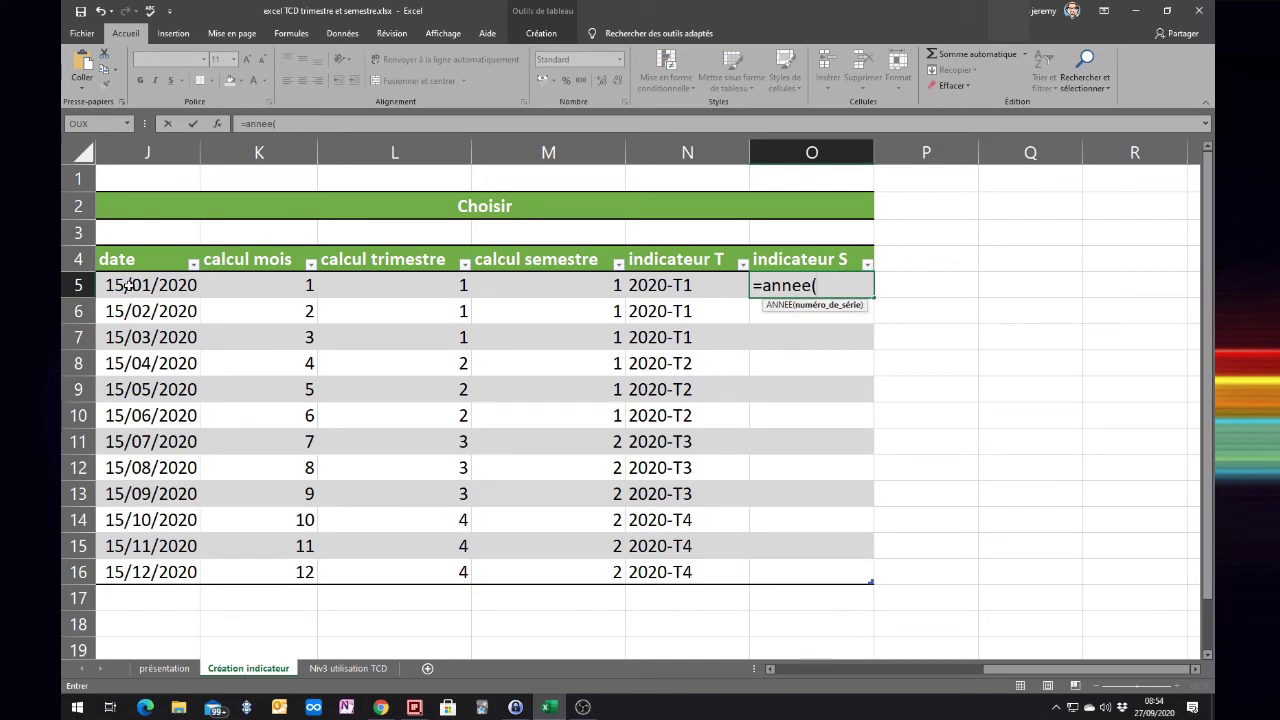
pyautogui.click(128, 285)
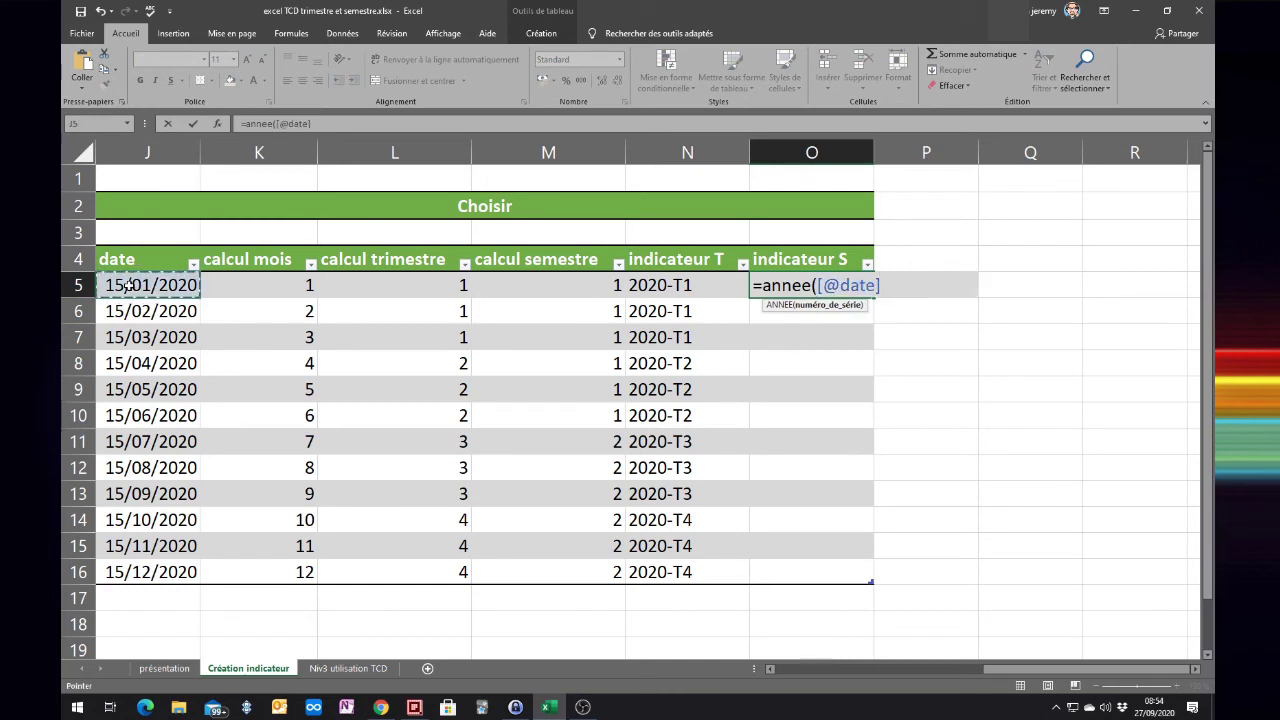
pyautogui.write(')')
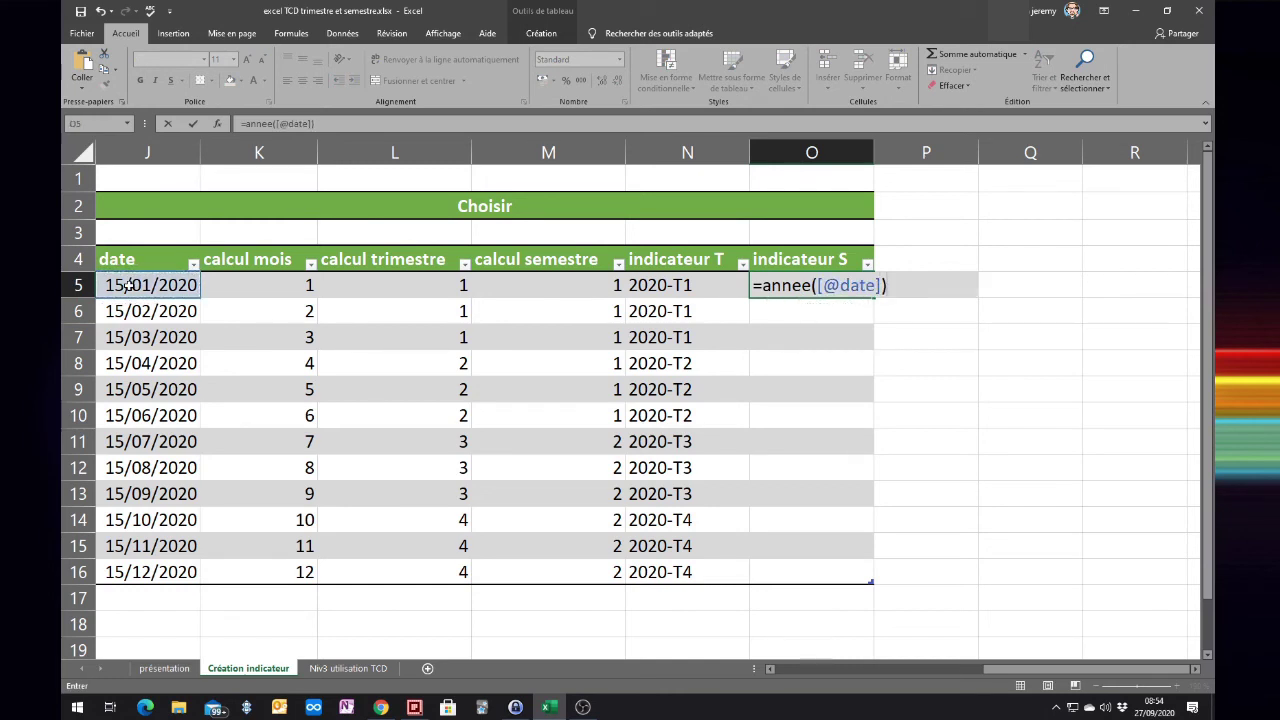
pyautogui.write('&')
pyautogui.write('"')
pyautogui.write('-')
pyautogui.write('S')
pyautogui.write('"')
pyautogui.write('&')
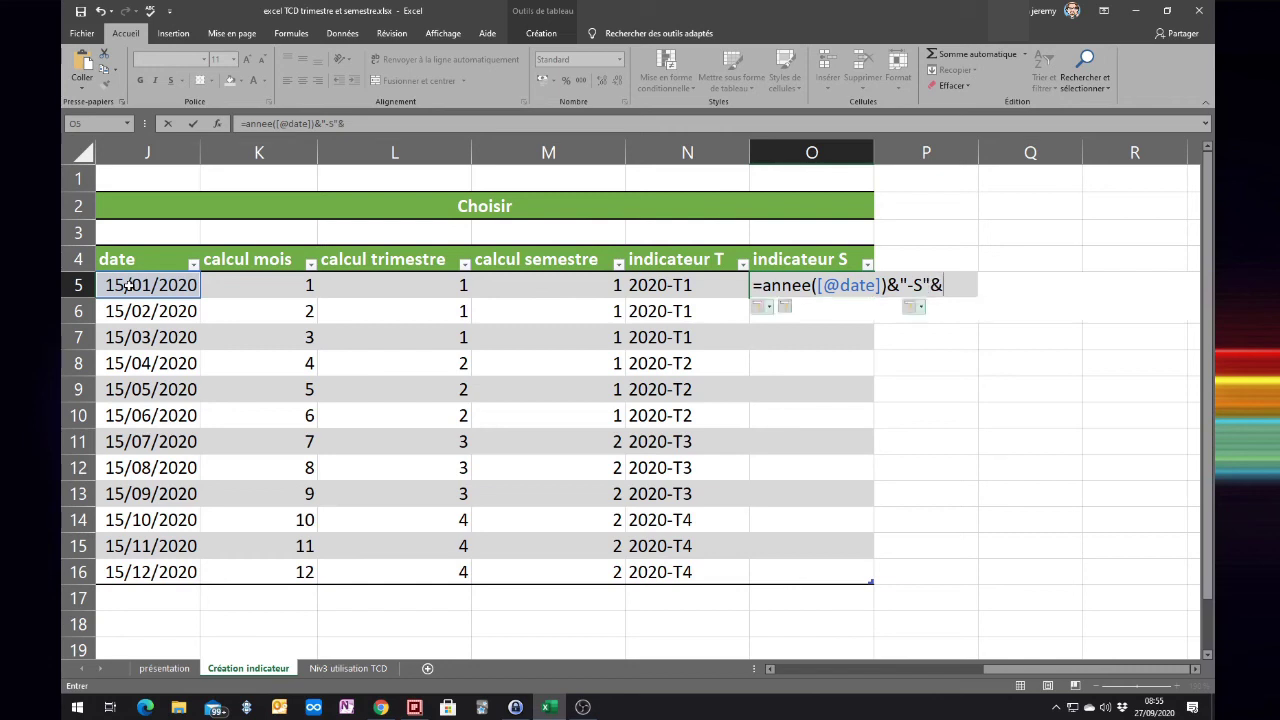
pyautogui.write('CHOISIR(MOIS([@date]);1;1;1;1;1;1;2;2;2;2;2;2)')
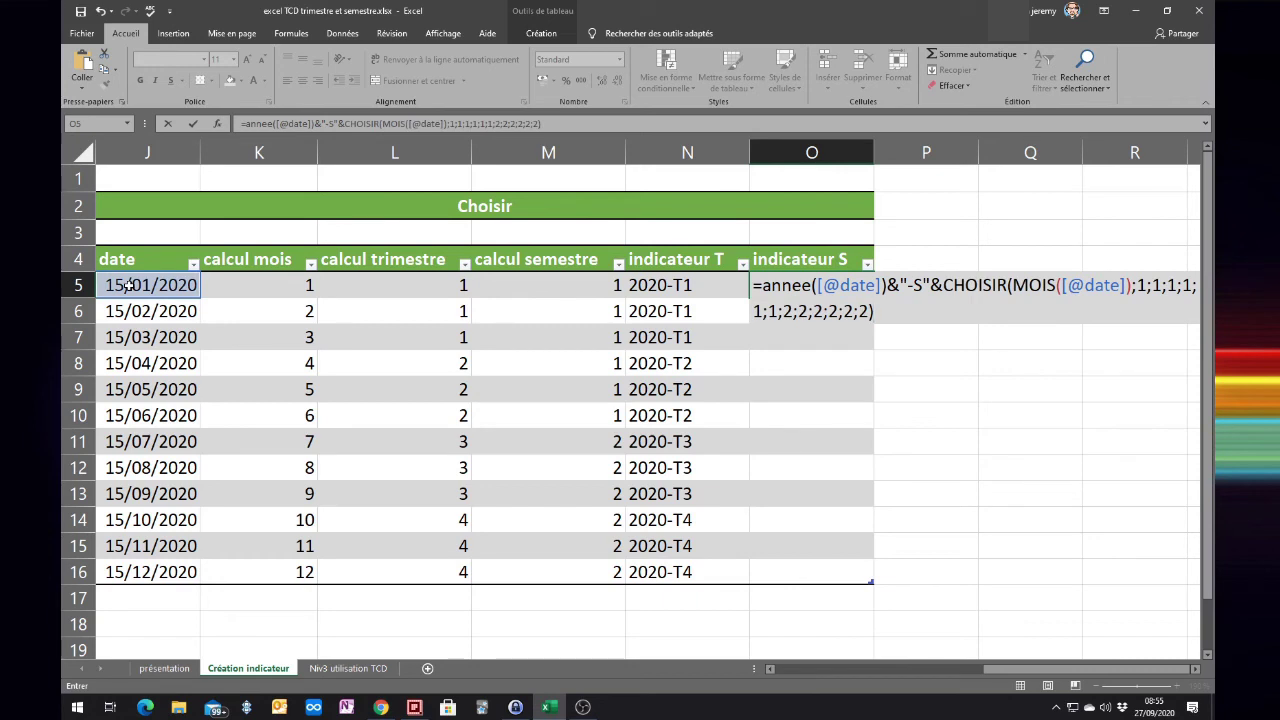
pyautogui.press('Return')
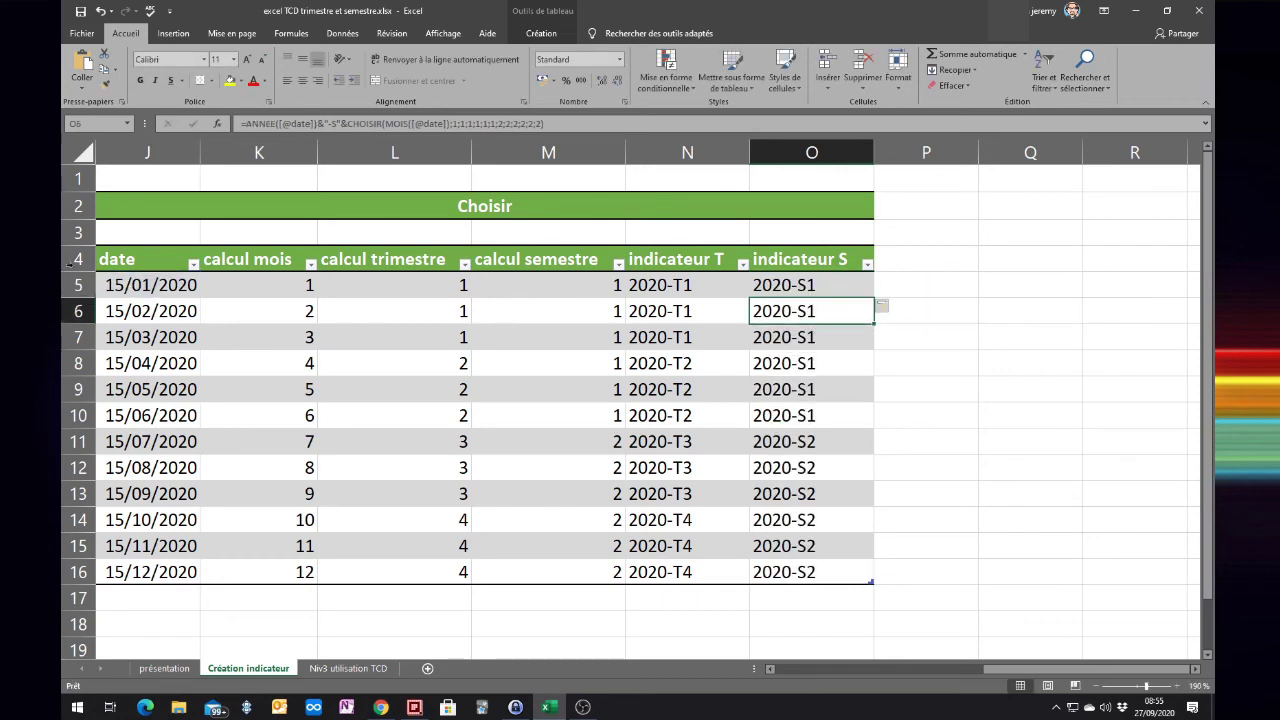
# Check the 2020-S1 labels against first-semester dates and review the O5, N5 and K5 formulas.
pyautogui.moveTo(166, 286); pyautogui.dragTo(166, 416)
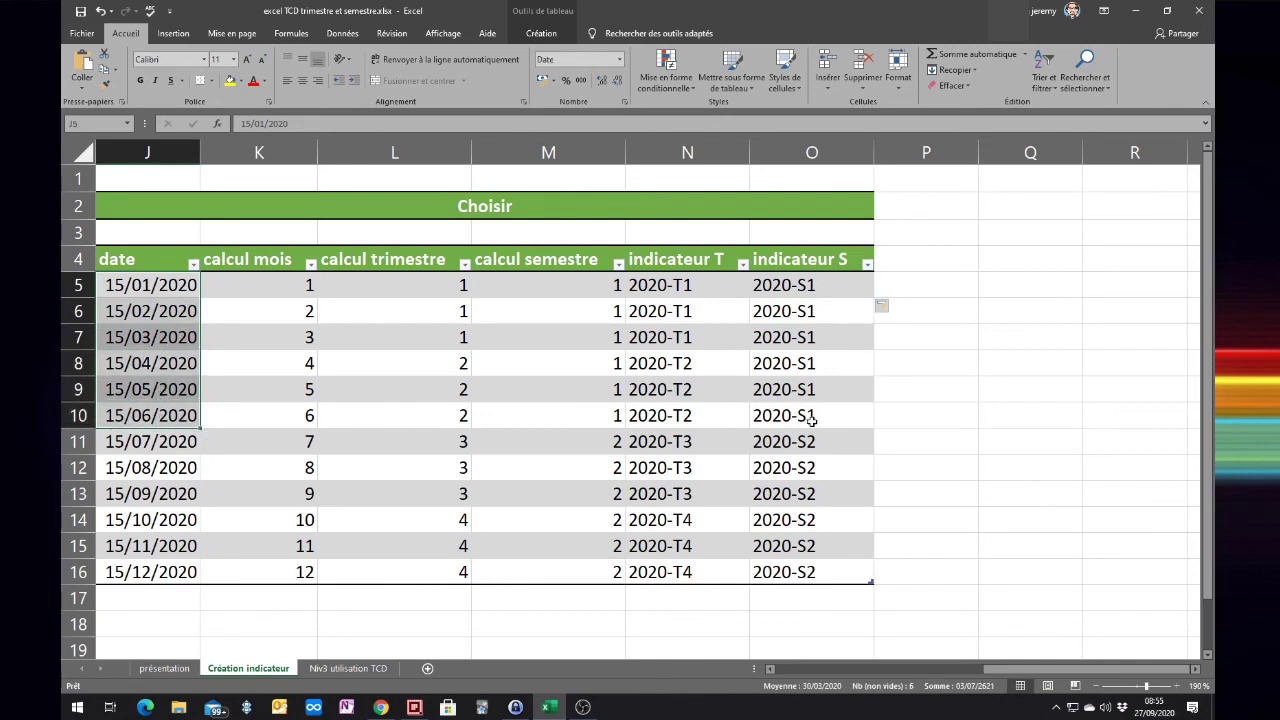
pyautogui.moveTo(812, 422); pyautogui.dragTo(801, 286)
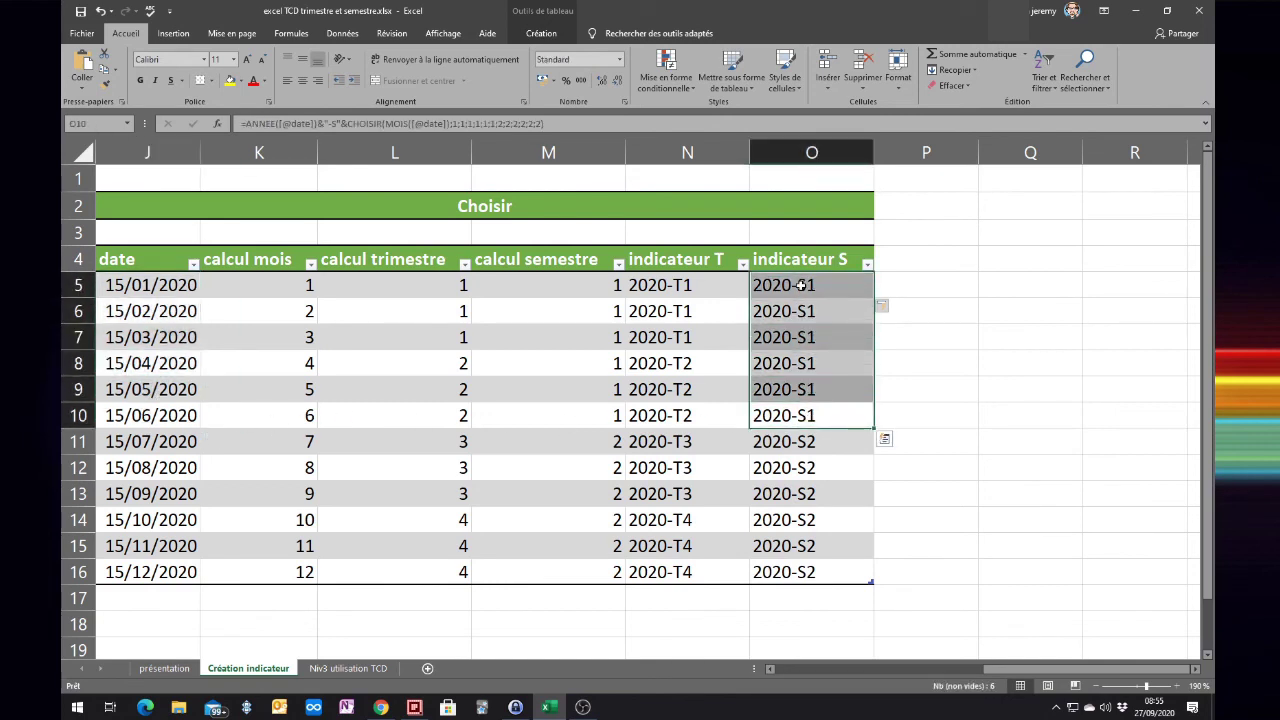
pyautogui.moveTo(674, 287)
pyautogui.mouseDown()
pyautogui.moveTo(760, 461)
pyautogui.moveTo(789, 567)
pyautogui.mouseUp()
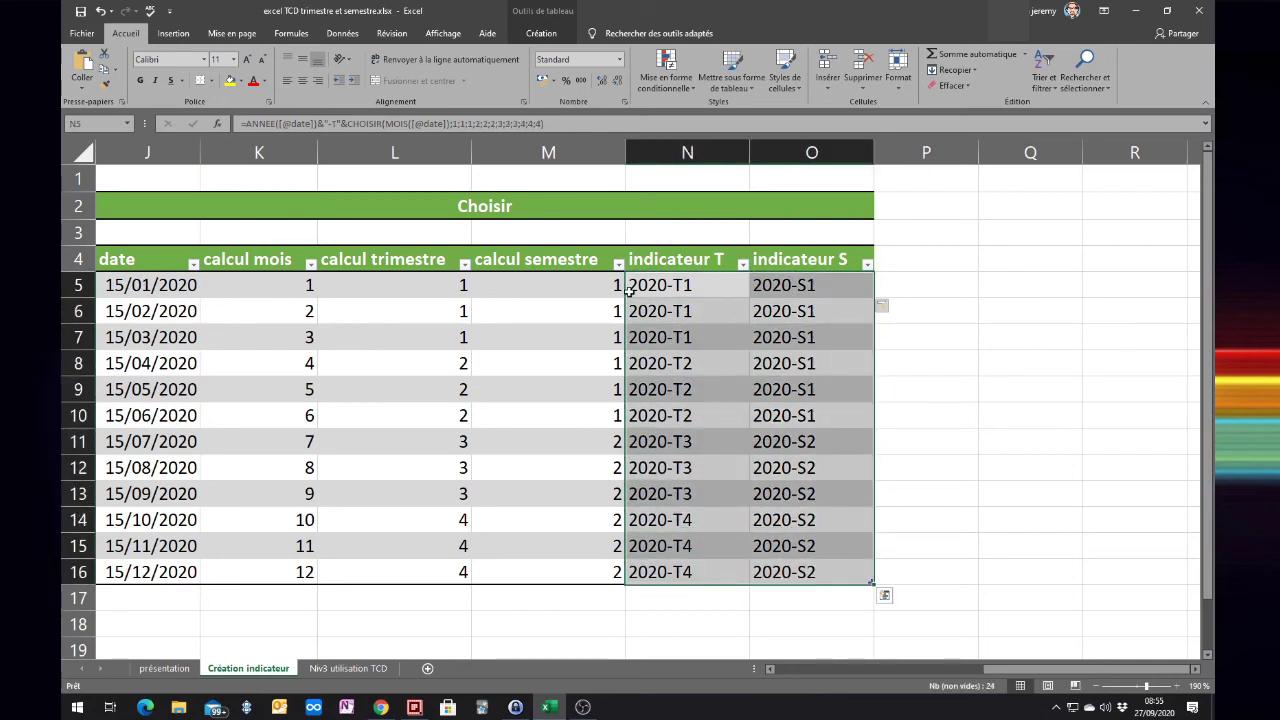
pyautogui.click(845, 292)
pyautogui.click(697, 296)
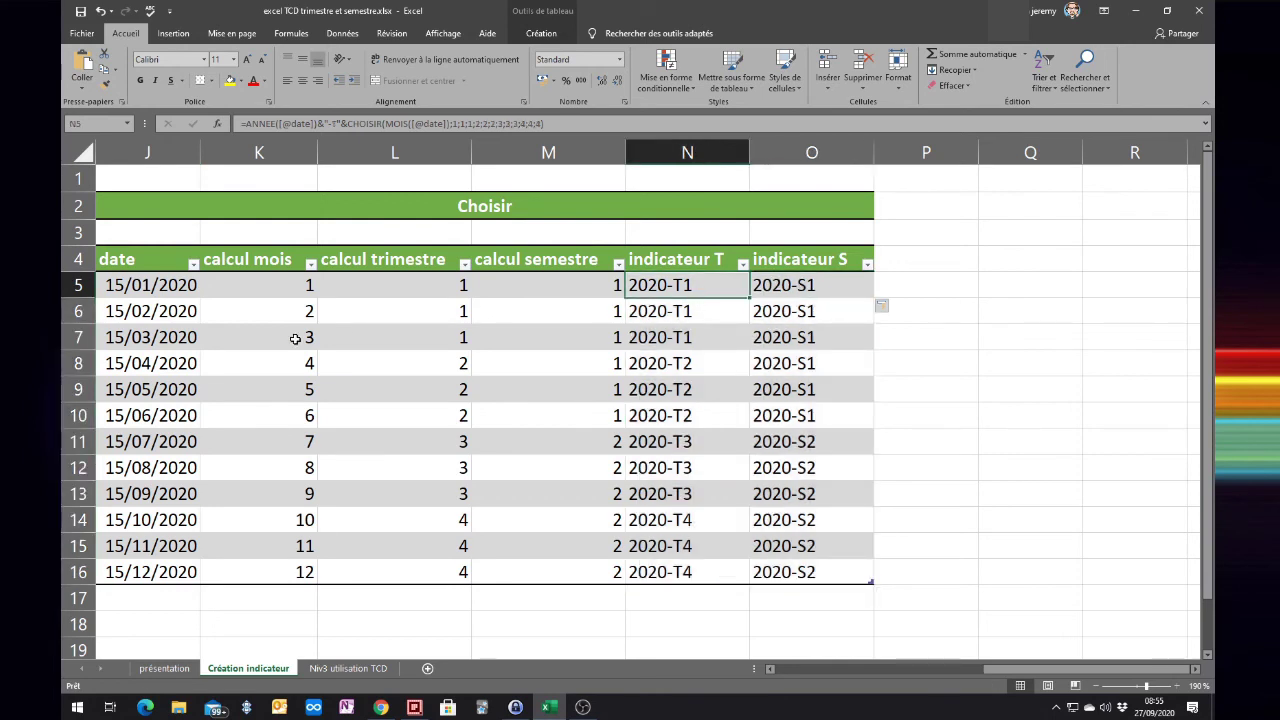
pyautogui.click(235, 294)
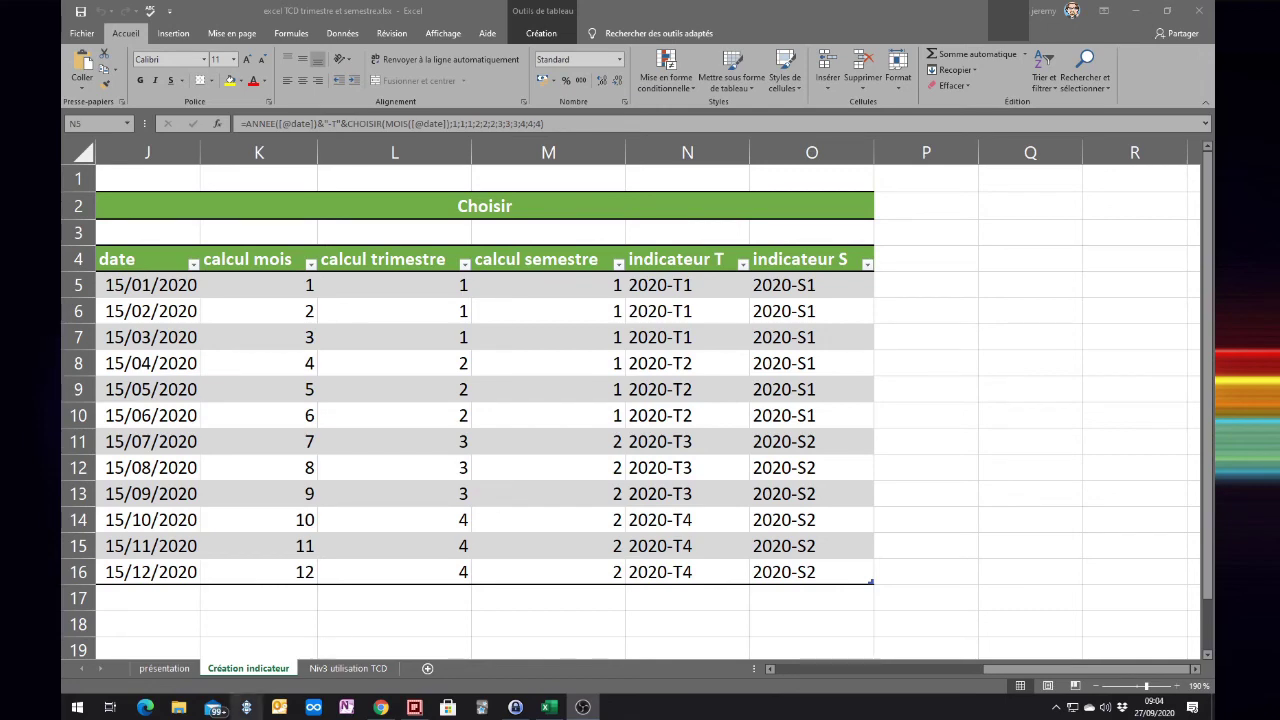
pyautogui.click(352, 668)
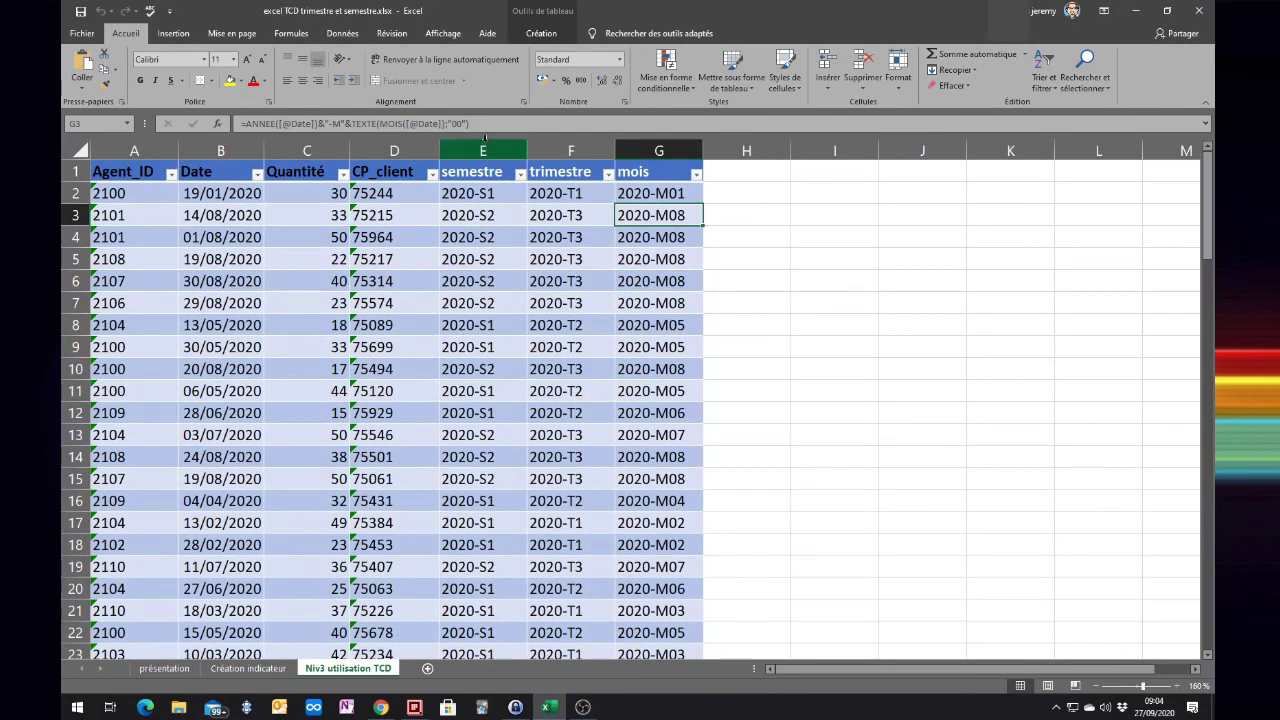
pyautogui.moveTo(490, 148); pyautogui.dragTo(536, 148)
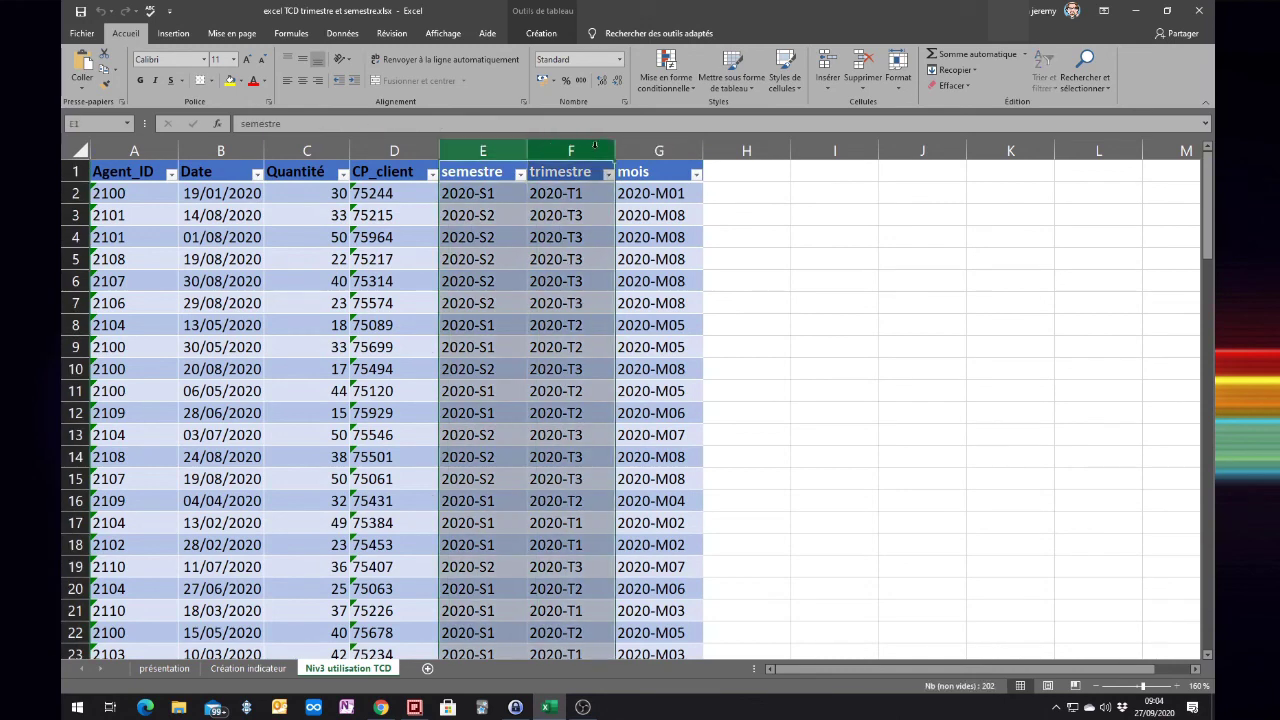
pyautogui.click(659, 150)
pyautogui.click(470, 200)
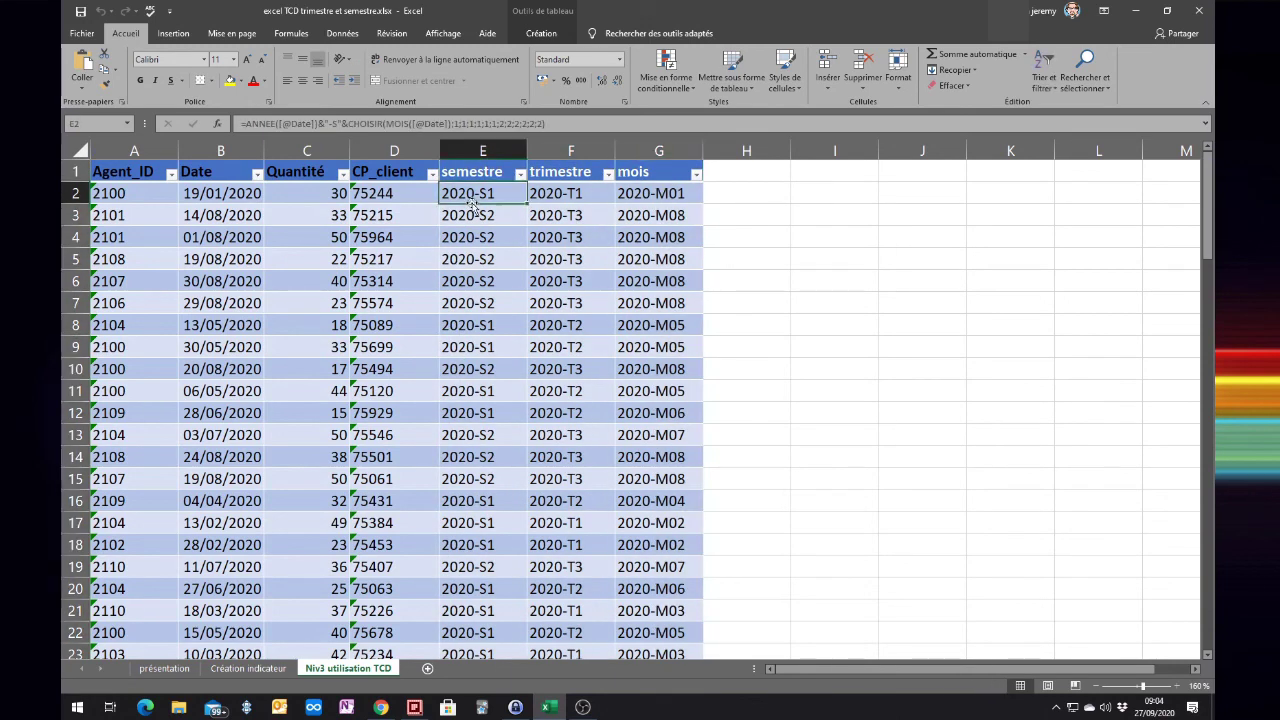
pyautogui.press('F2')
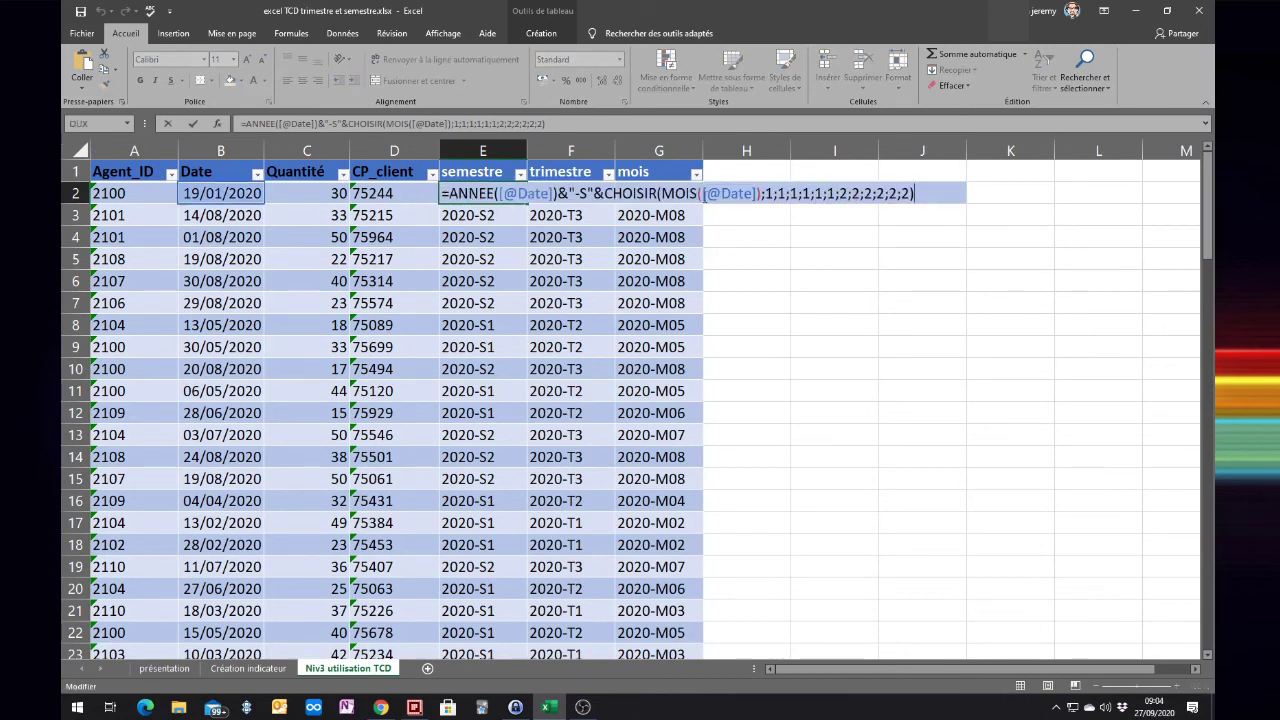
pyautogui.press('Return')
pyautogui.click(565, 195)
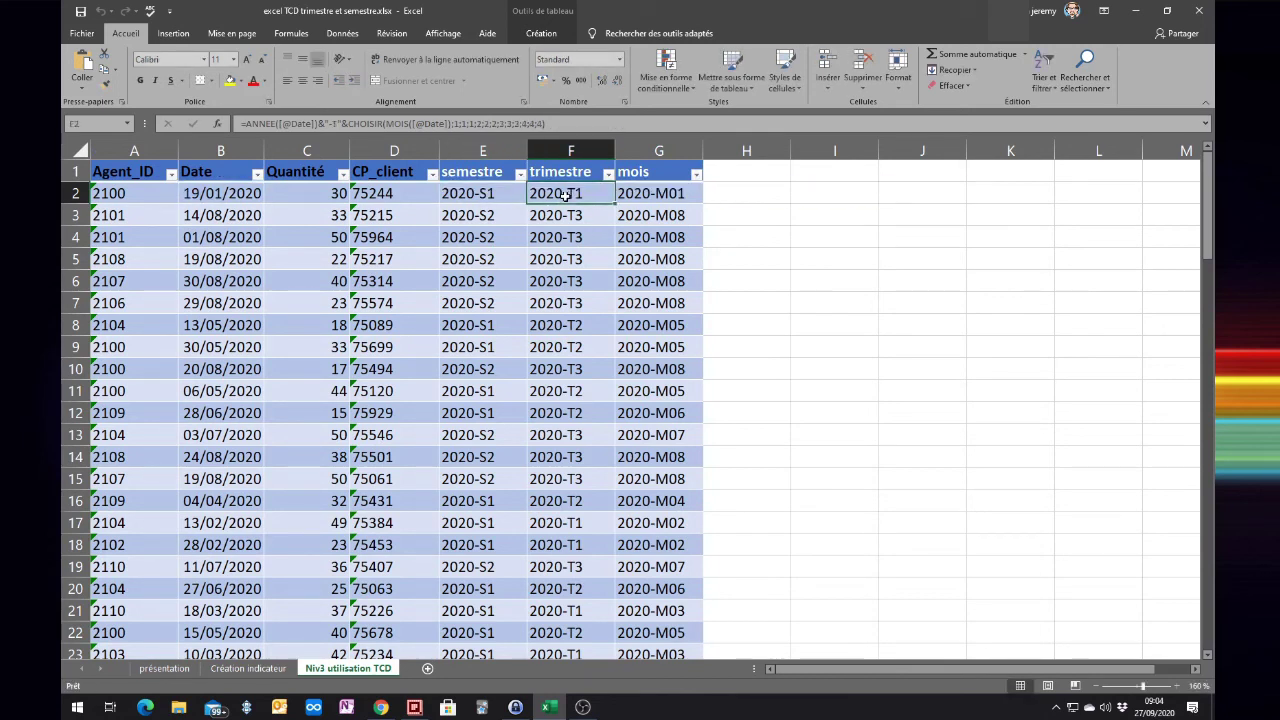
pyautogui.press('F2')
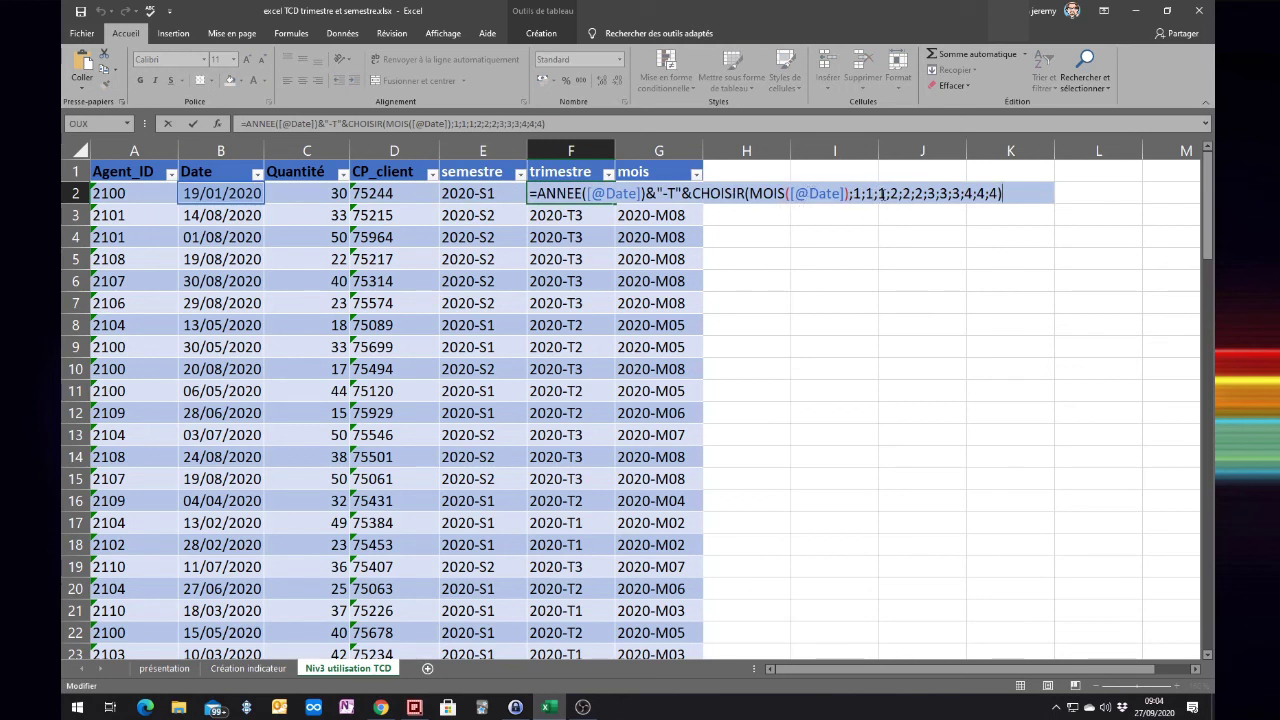
pyautogui.press('Return')
pyautogui.click(633, 199)
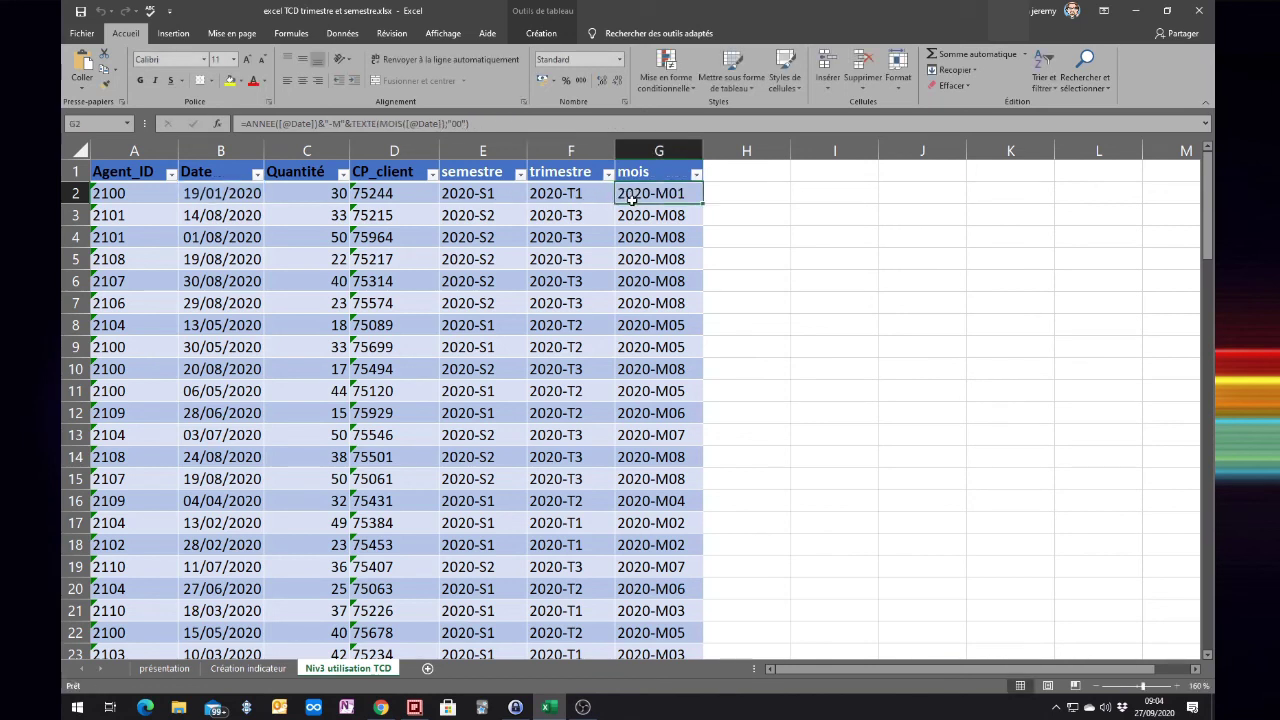
pyautogui.doubleClick(632, 199)
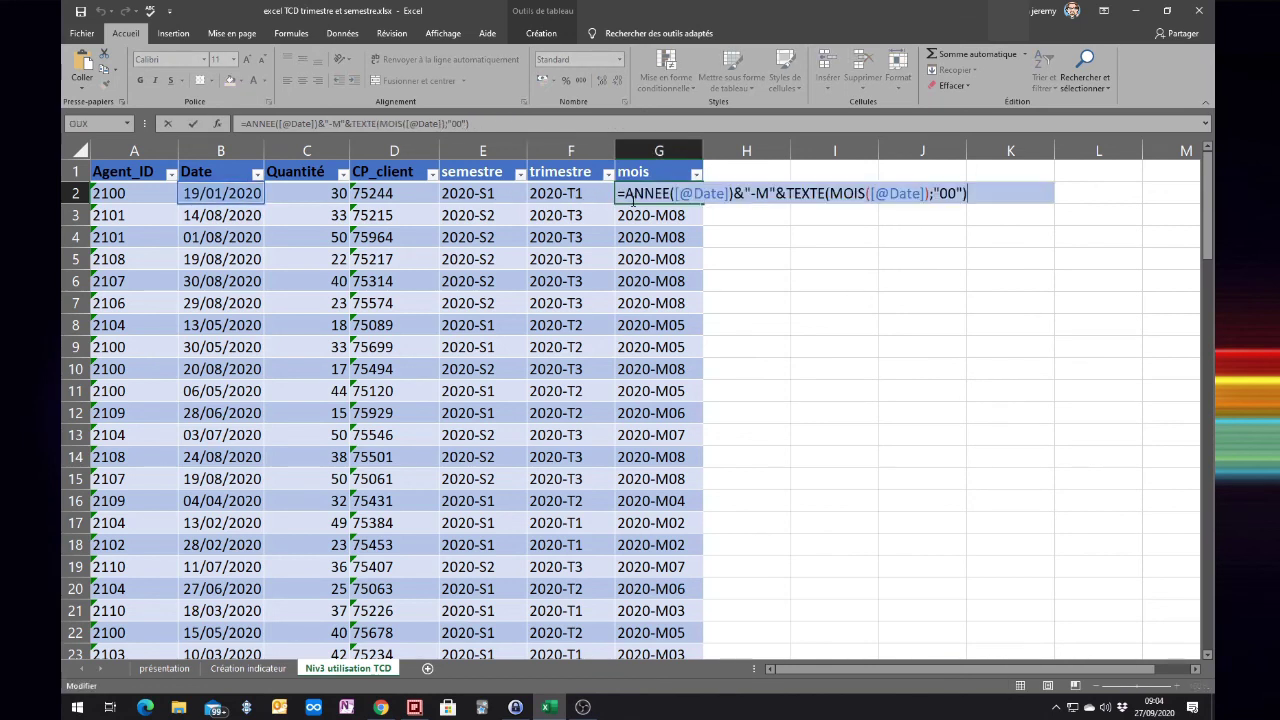
pyautogui.press('Escape')
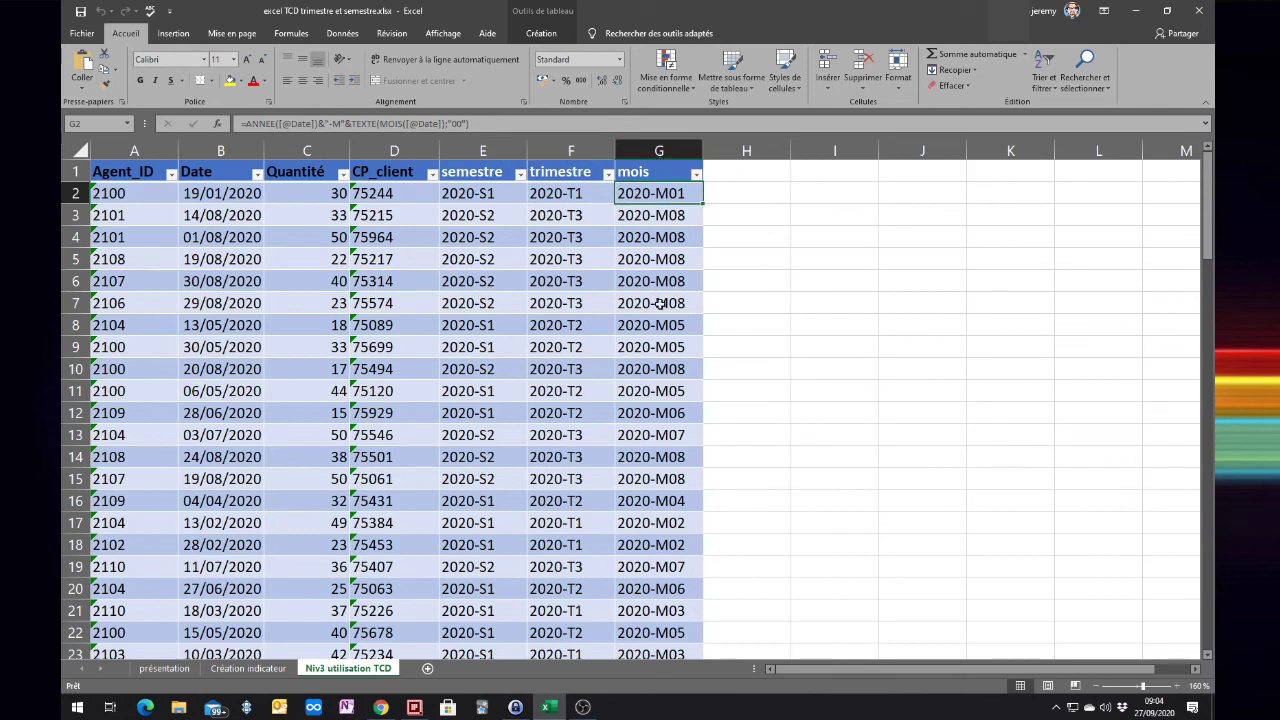
pyautogui.click(242, 241)
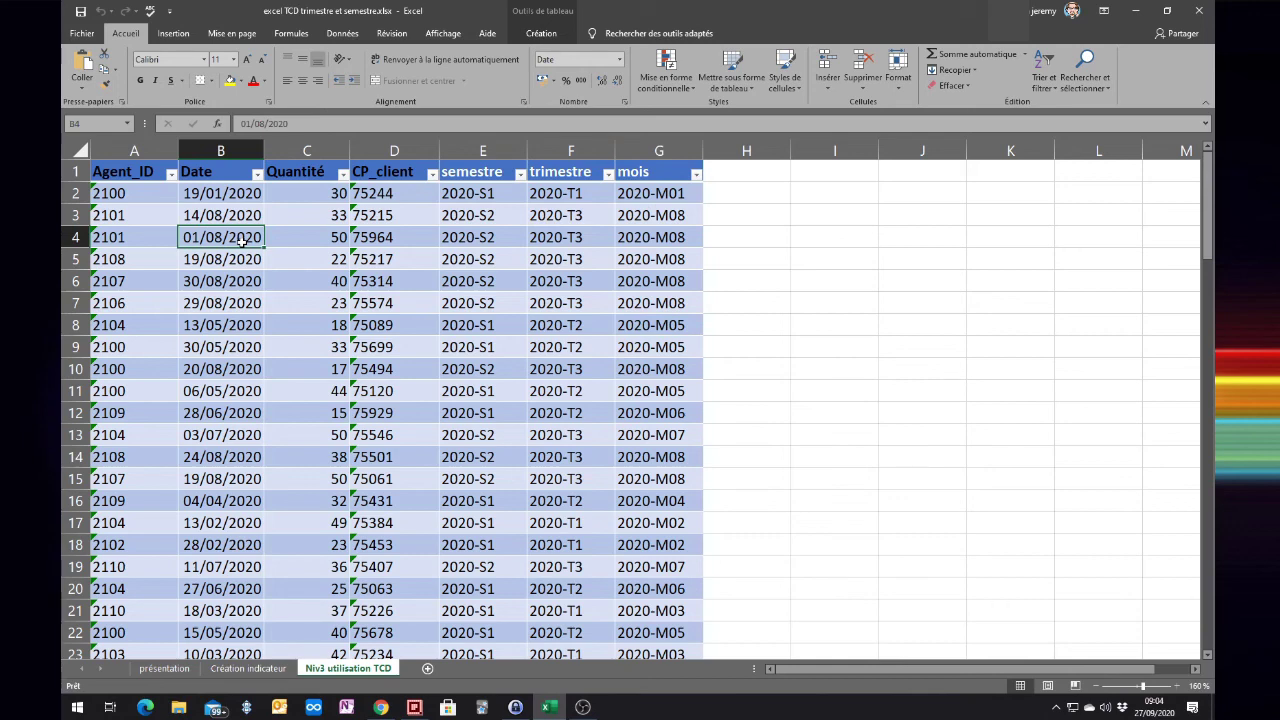
pyautogui.click(160, 214)
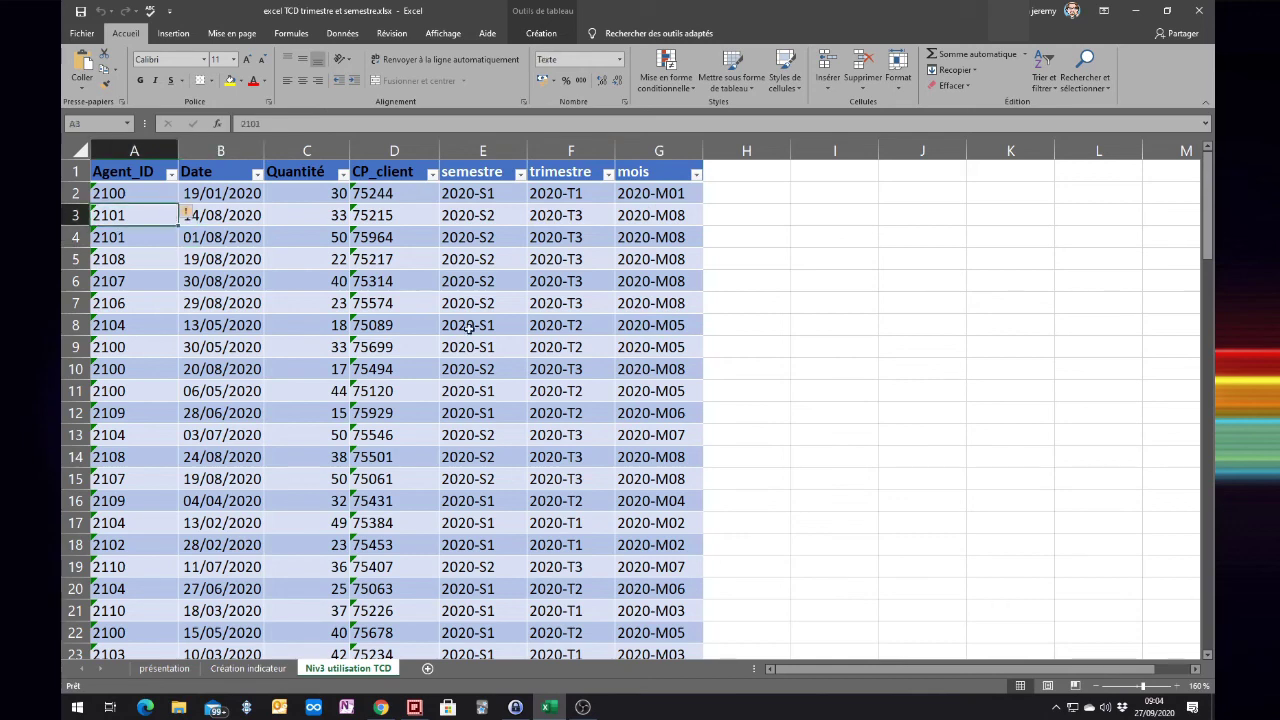
pyautogui.scroll(-2, 474, 337)
pyautogui.scroll(2, 473, 368)
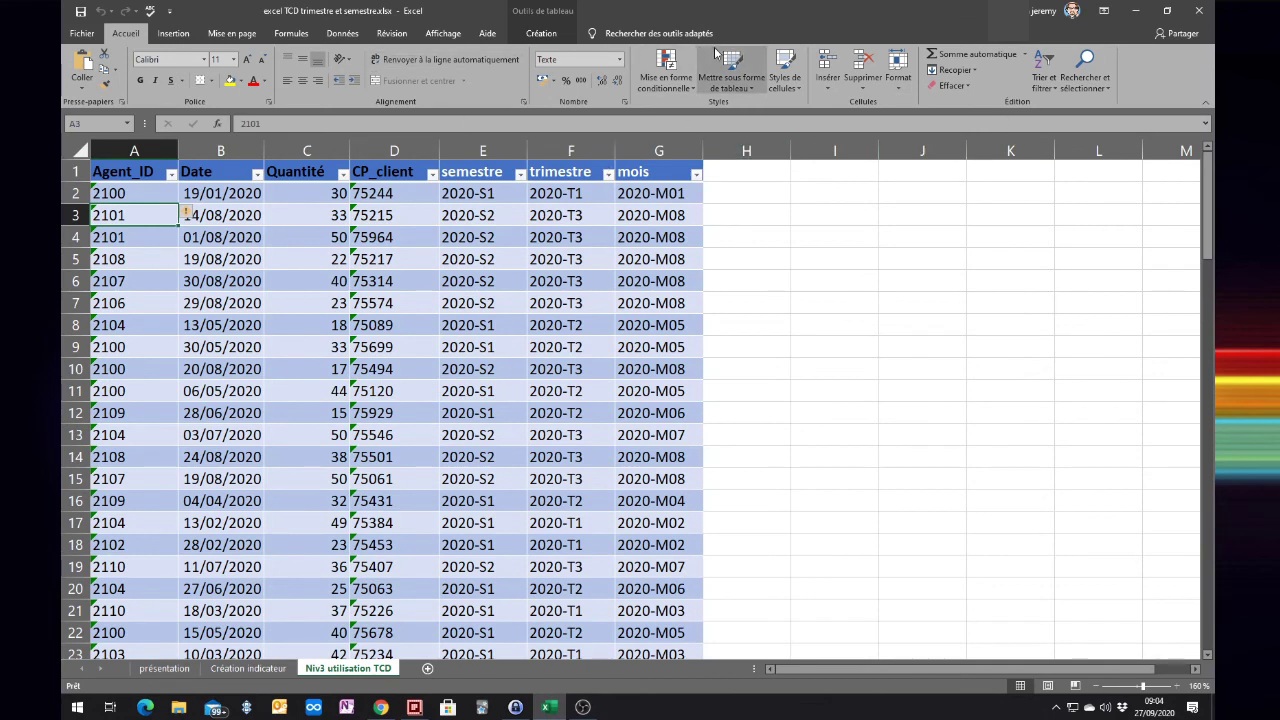
# Insert a pivot table from Tableau3 on a new worksheet via Création > Tableau croisé dynamique.
pyautogui.click(250, 280)
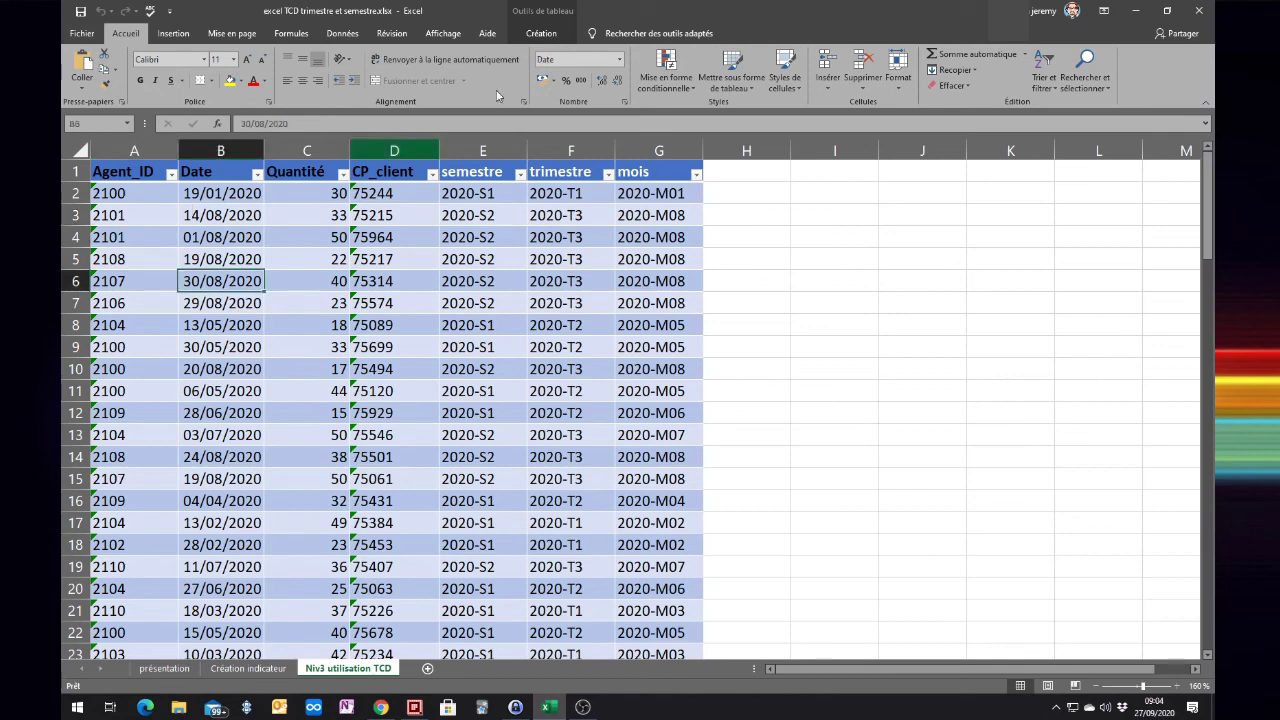
pyautogui.click(553, 33)
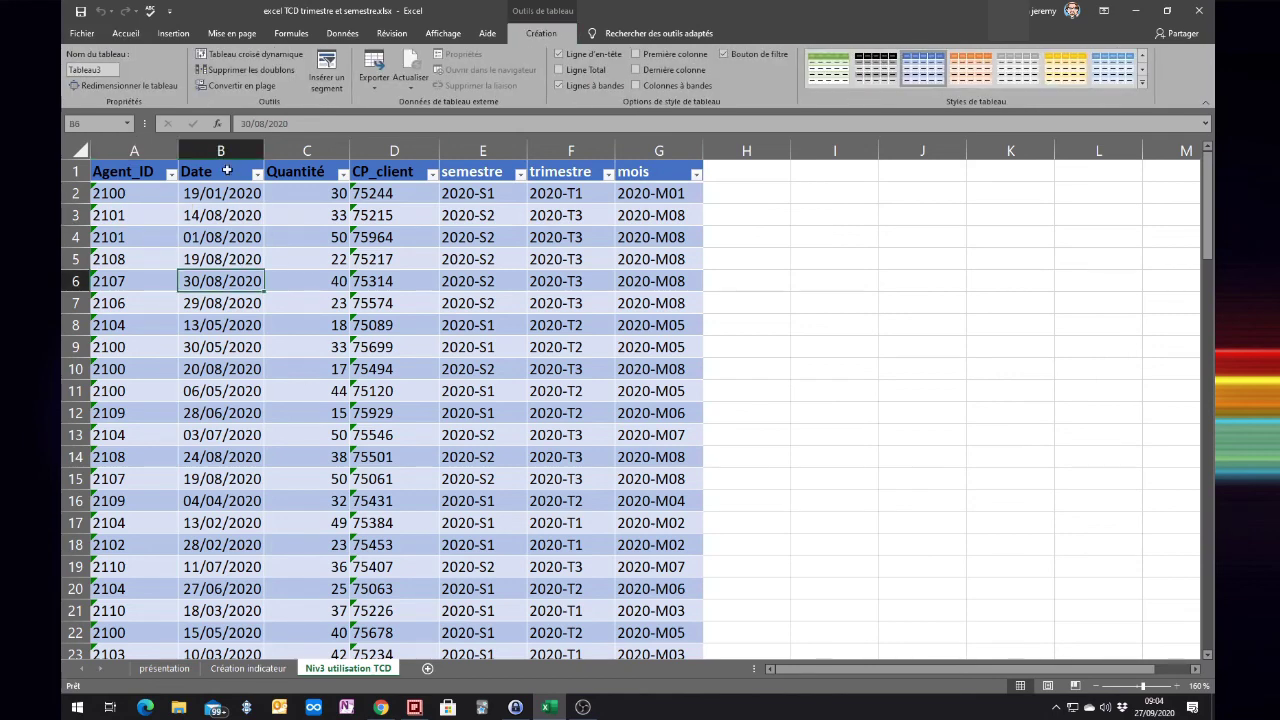
pyautogui.click(230, 56)
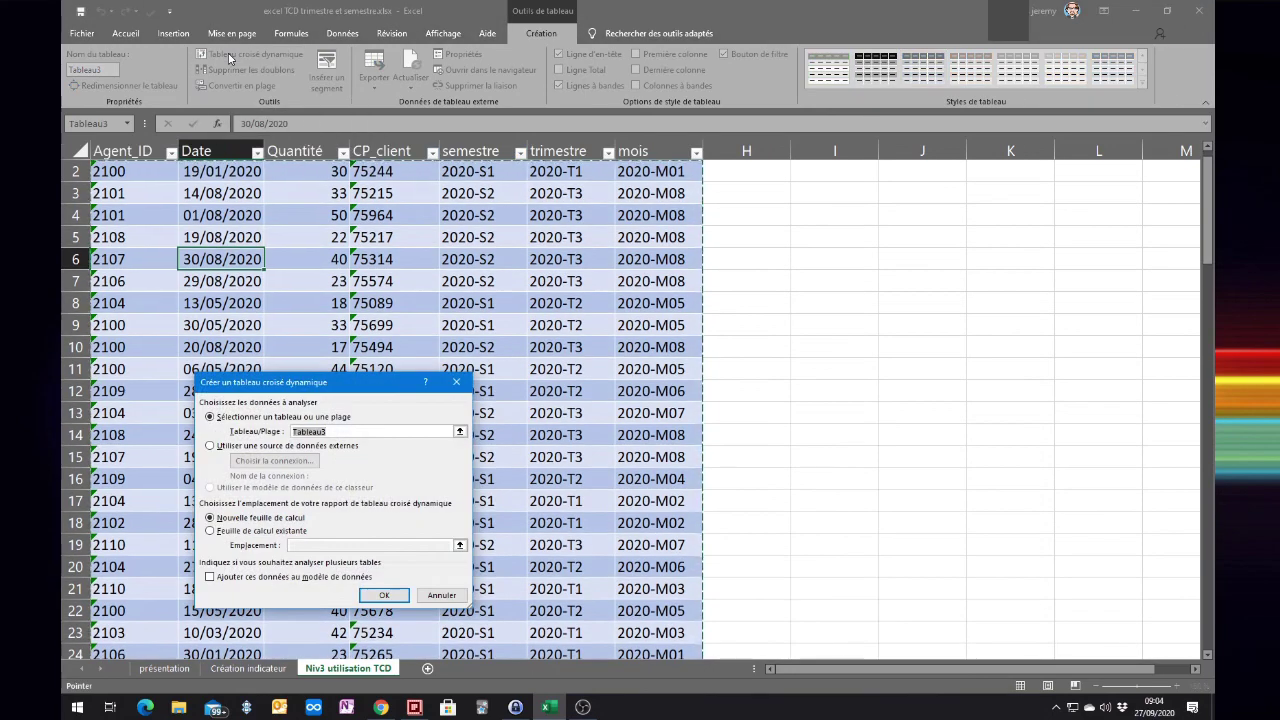
pyautogui.click(372, 597)
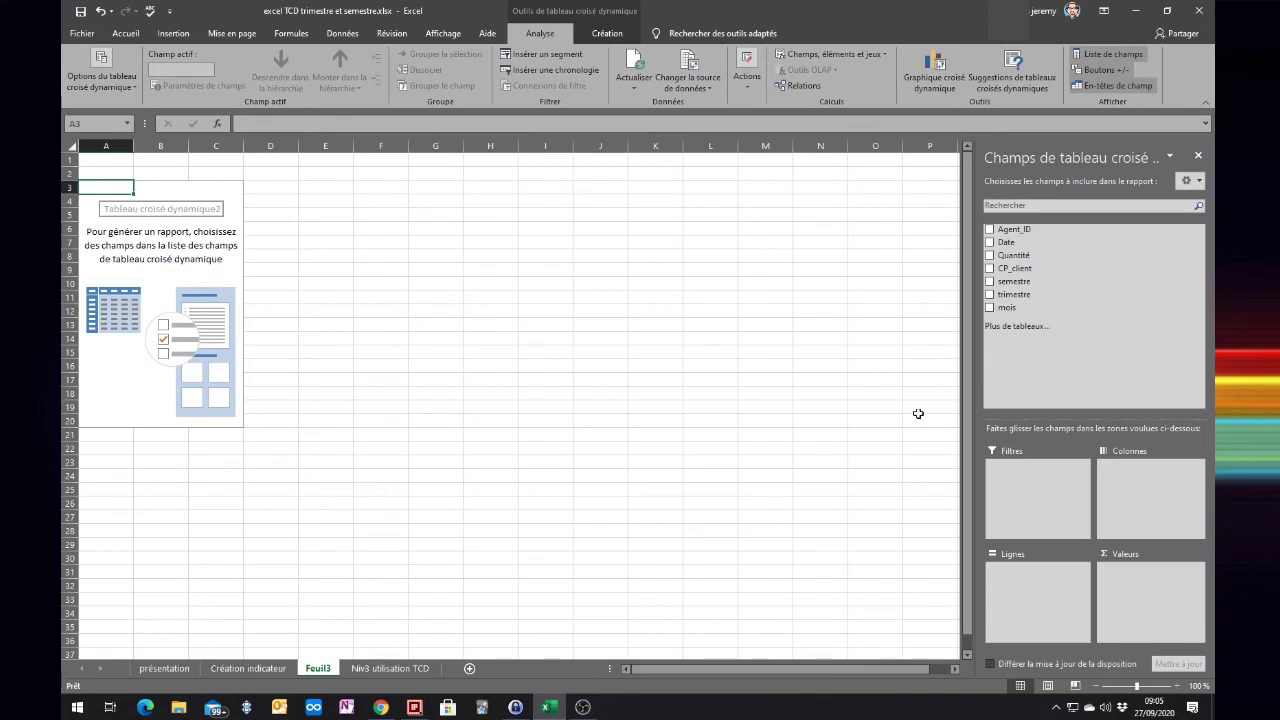
# Put Quantité in Valeurs and semestre, trimestre, mois in that order in Lignes.
pyautogui.moveTo(1031, 259); pyautogui.dragTo(1171, 581)
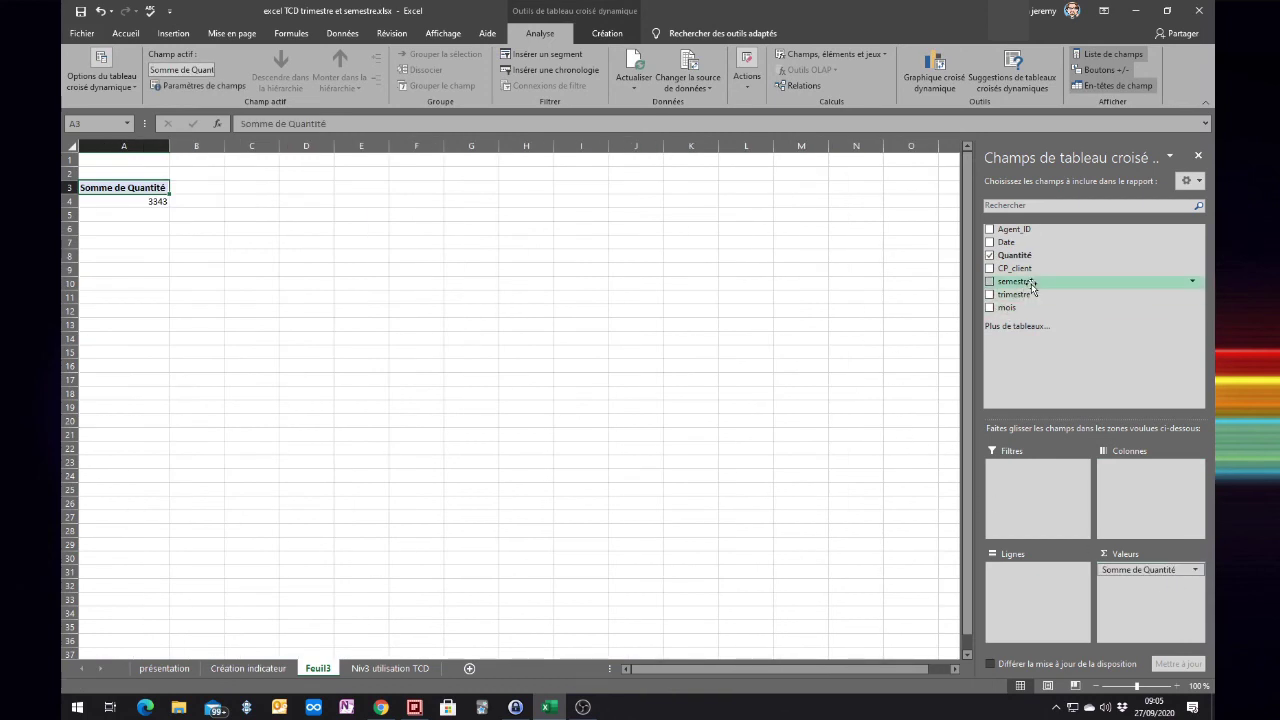
pyautogui.moveTo(1031, 282); pyautogui.dragTo(1030, 588)
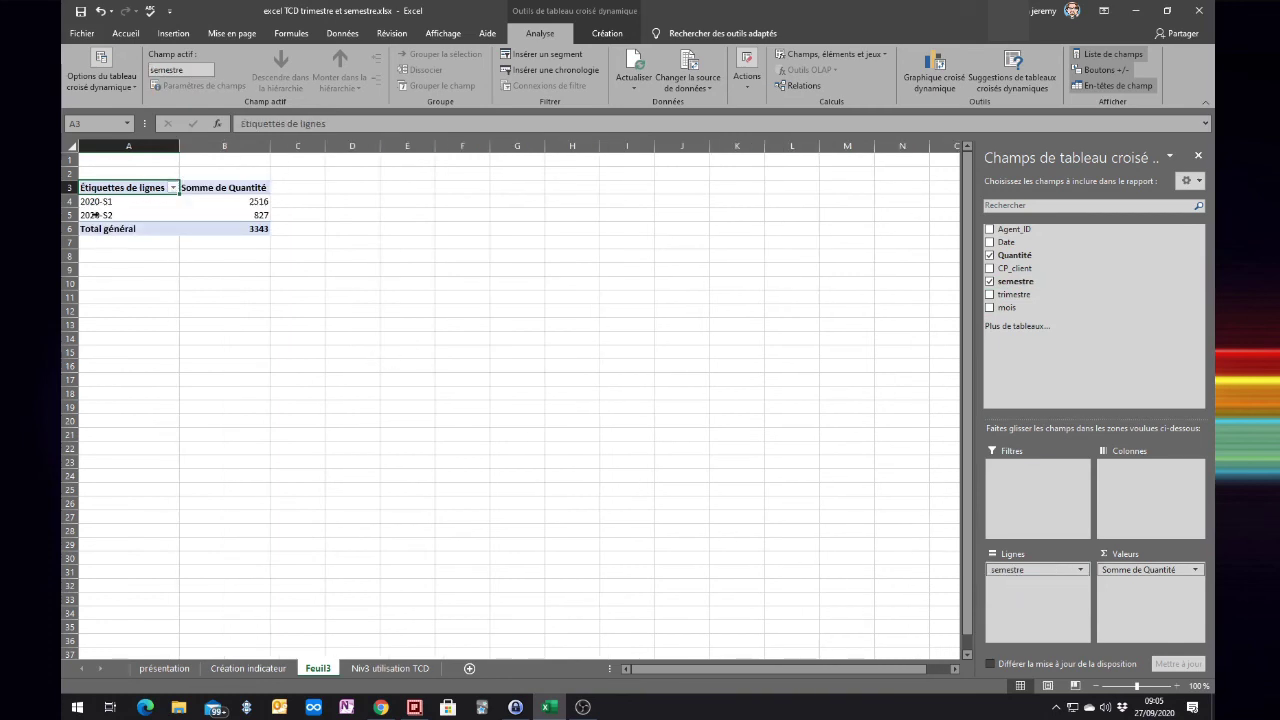
pyautogui.moveTo(247, 208)
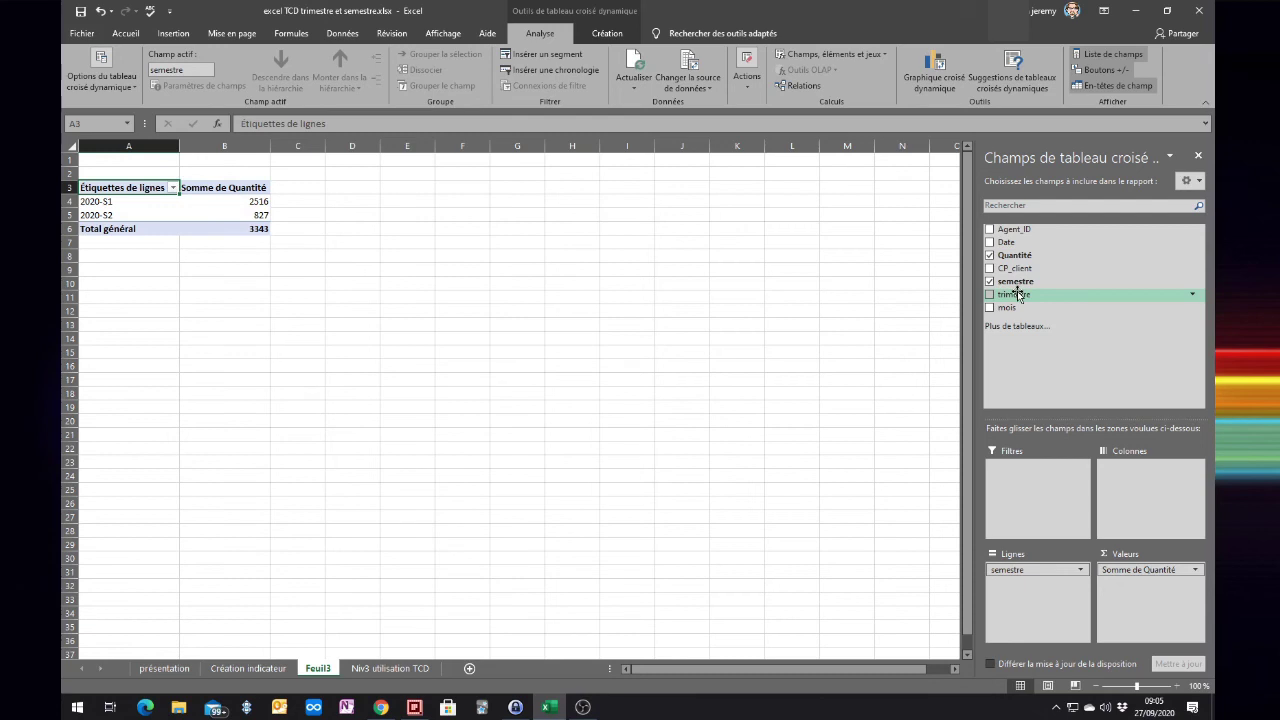
pyautogui.moveTo(1018, 294); pyautogui.dragTo(993, 570)
pyautogui.moveTo(1013, 296)
pyautogui.mouseDown()
pyautogui.moveTo(1010, 606)
pyautogui.moveTo(1024, 610)
pyautogui.mouseUp()
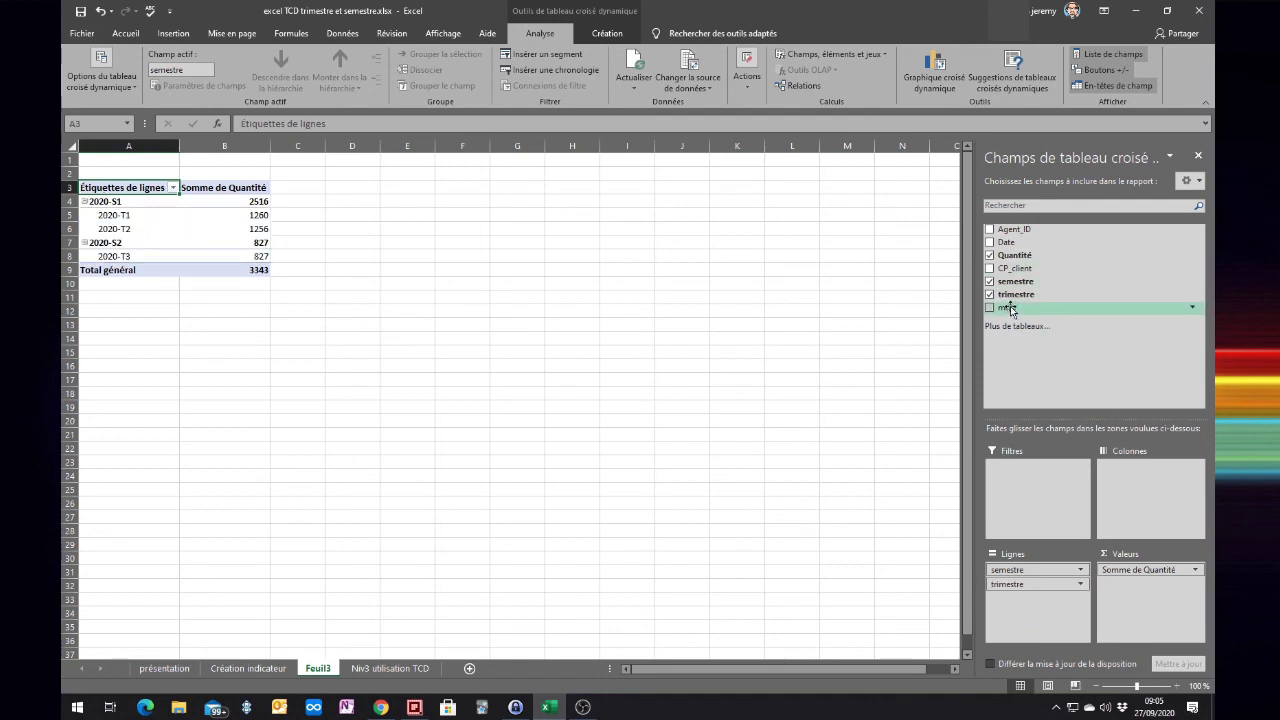
pyautogui.moveTo(1012, 309); pyautogui.dragTo(1027, 620)
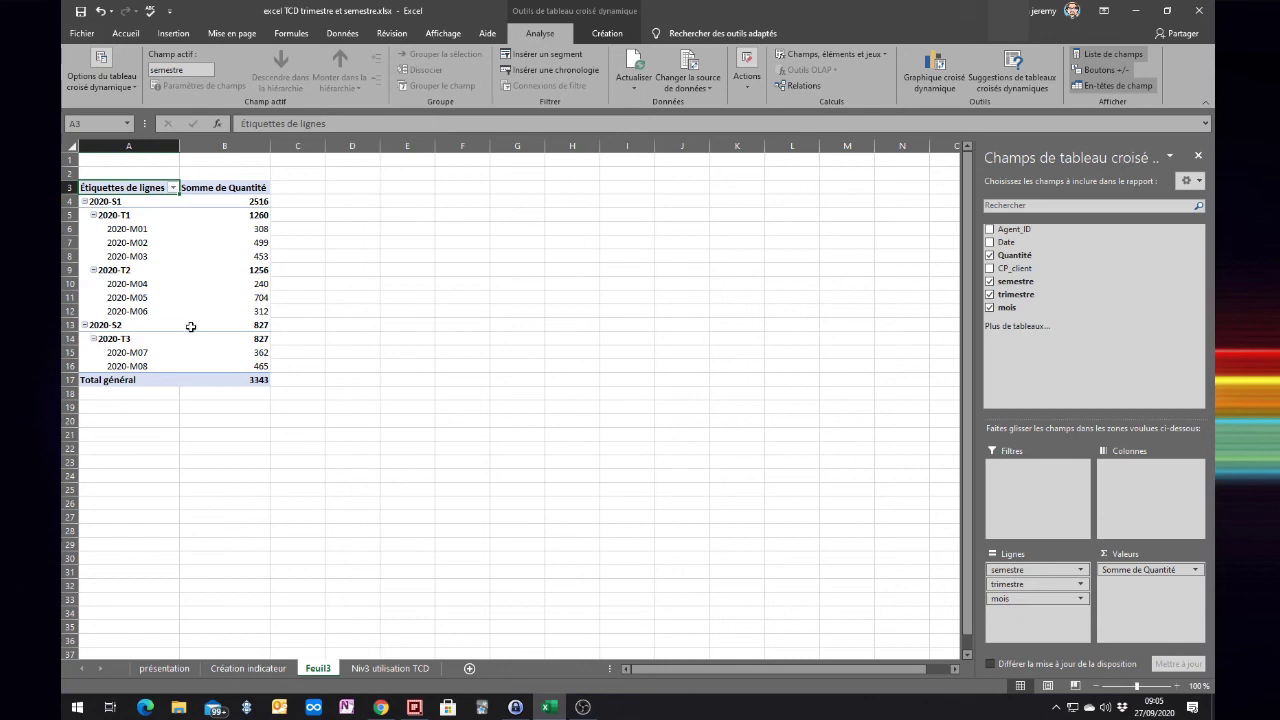
# Check the pivot figures, such as the 2020-S2 total of 827 and 2020-M07 quantity of 362.
pyautogui.click(256, 324)
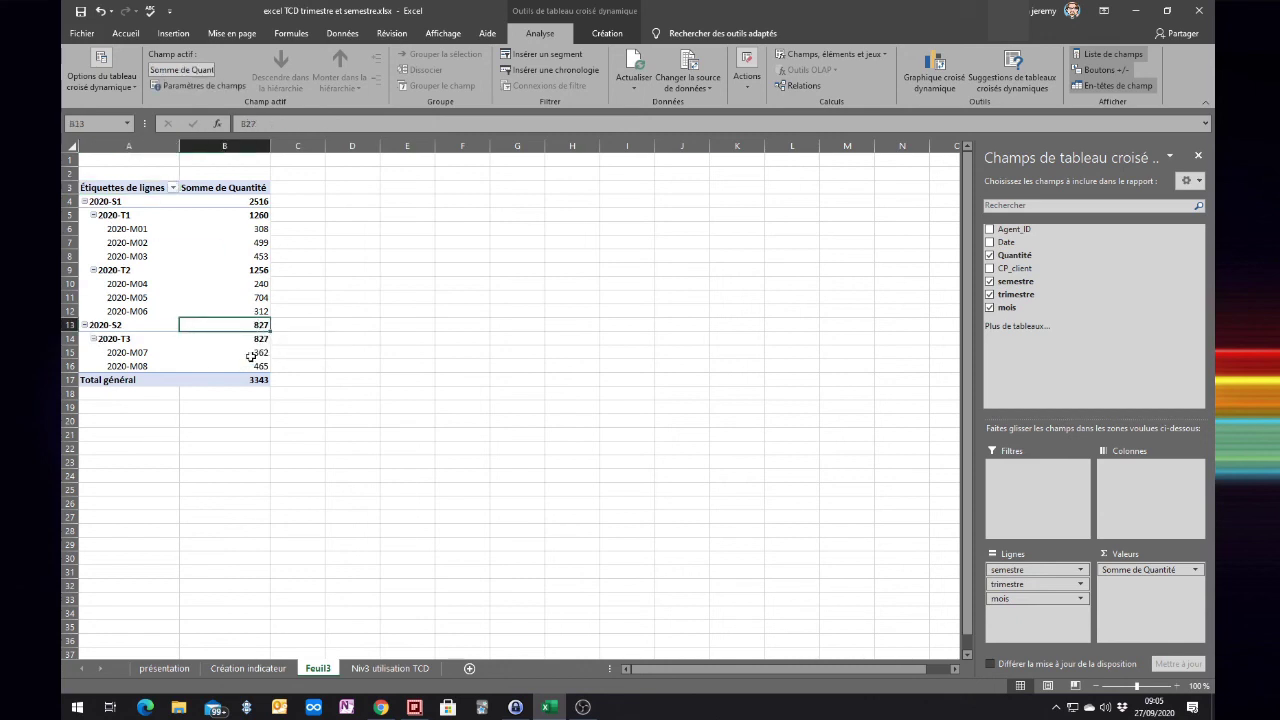
pyautogui.click(250, 355)
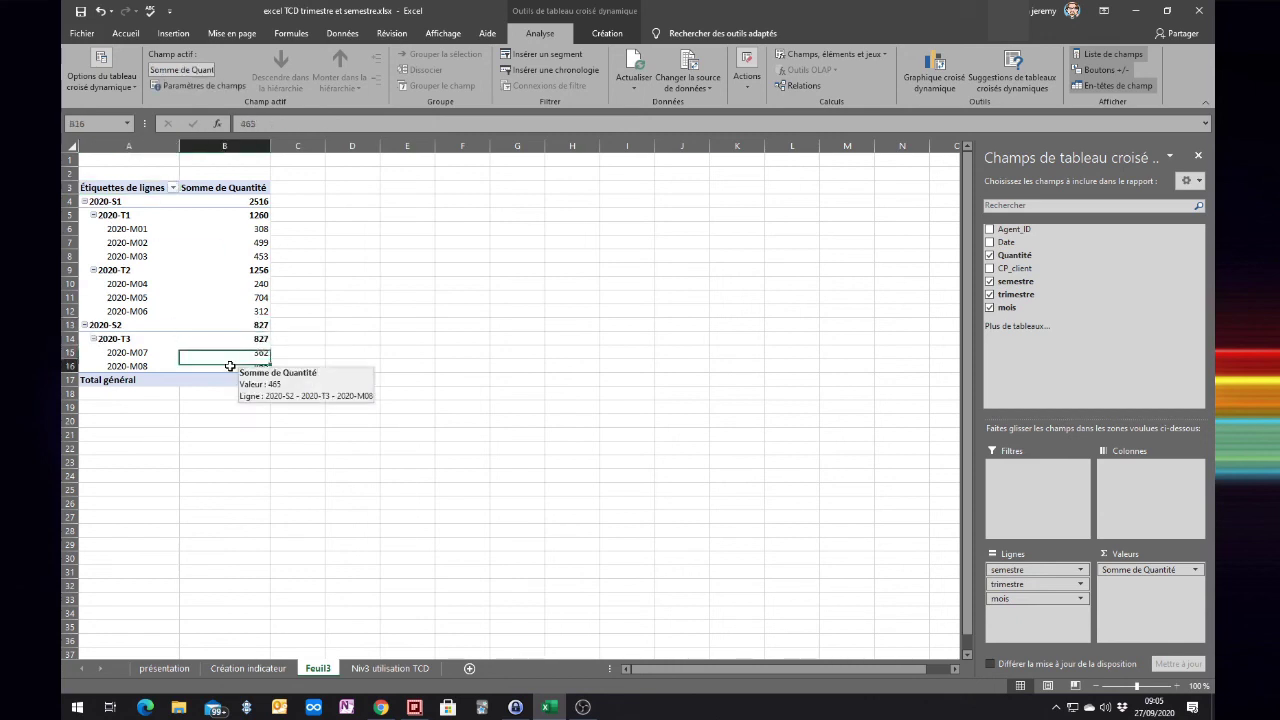
pyautogui.click(142, 237)
pyautogui.click(249, 230)
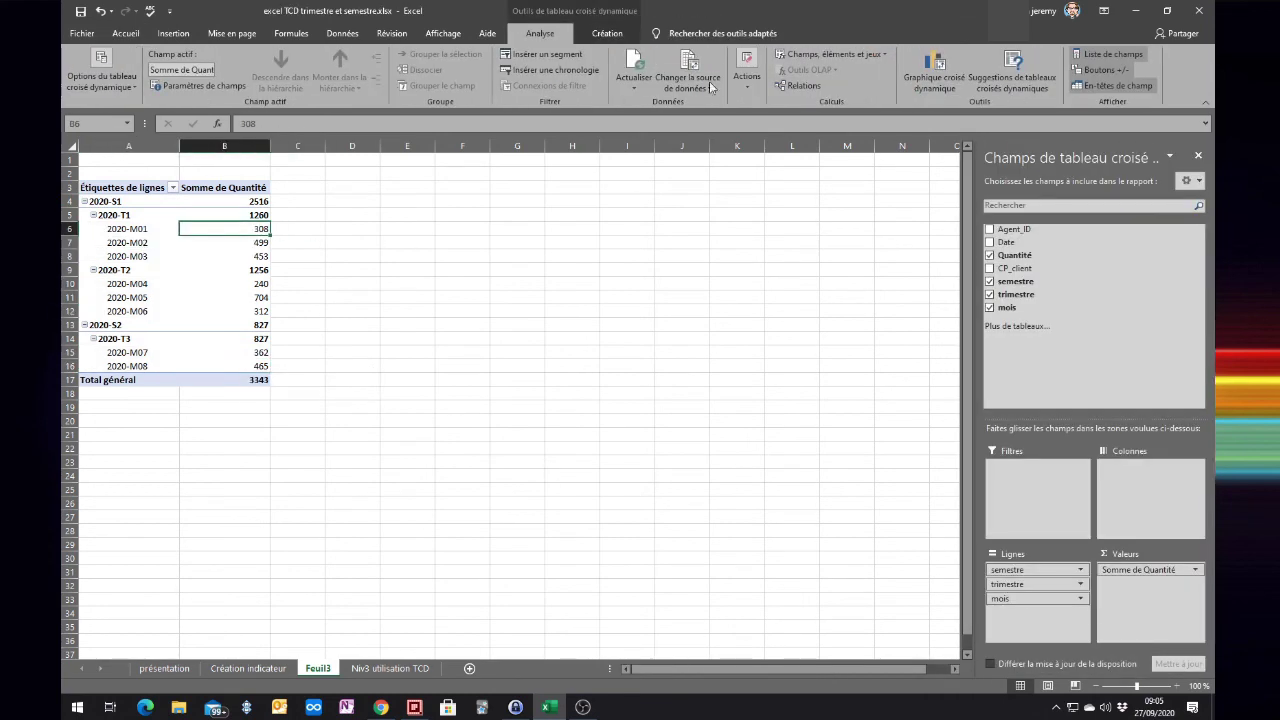
# Insert a Histogramme groupé pivot chart from Analyse > Graphique croisé dynamique.
pyautogui.click(937, 88)
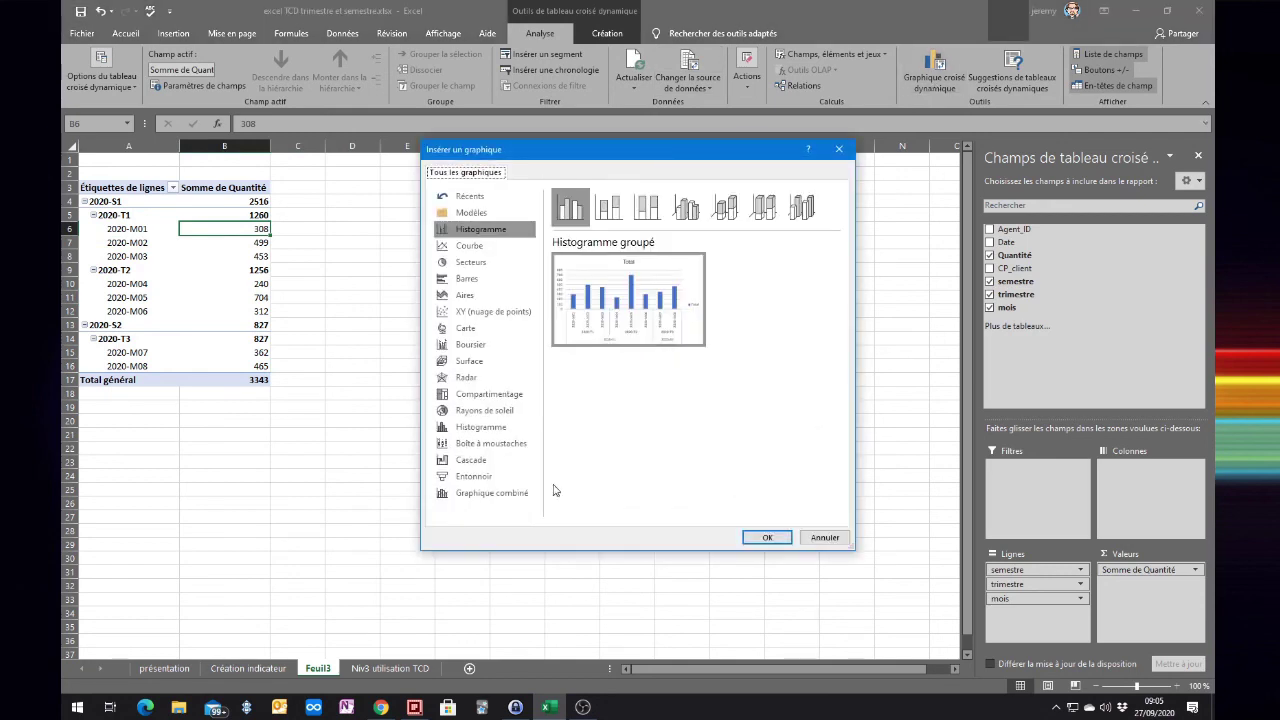
pyautogui.click(768, 538)
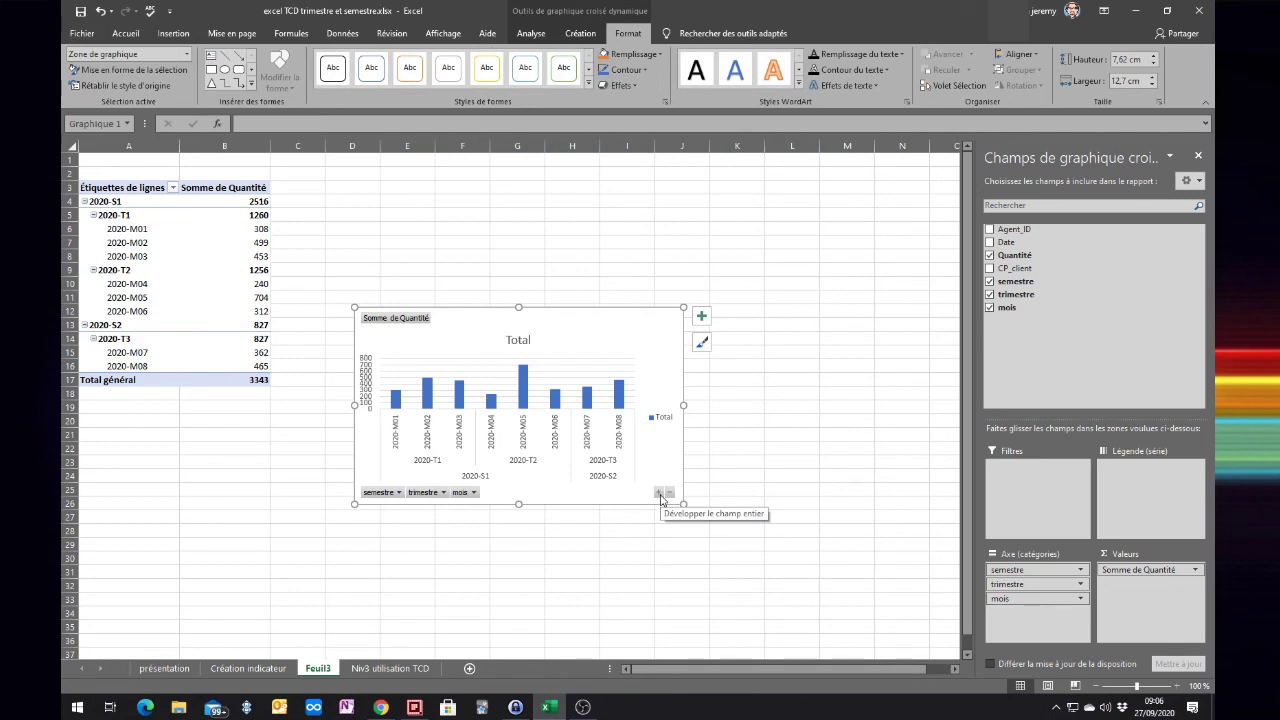
pyautogui.click(669, 494)
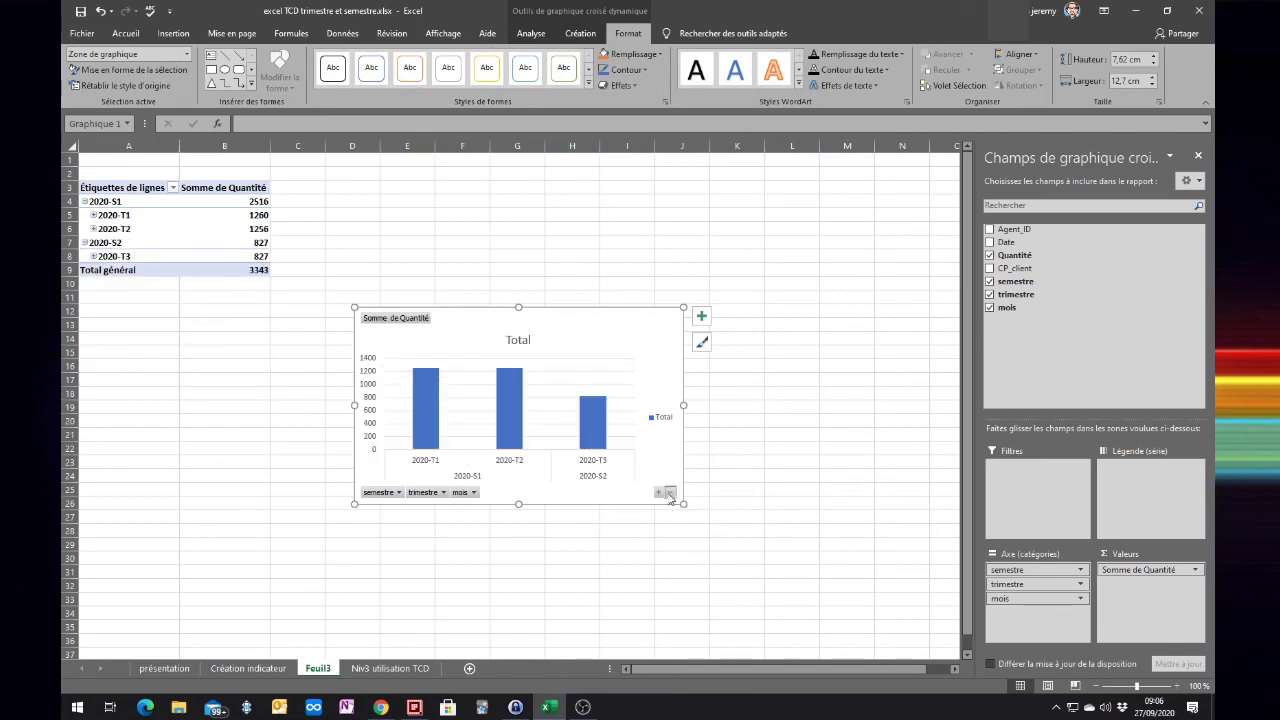
pyautogui.click(669, 494)
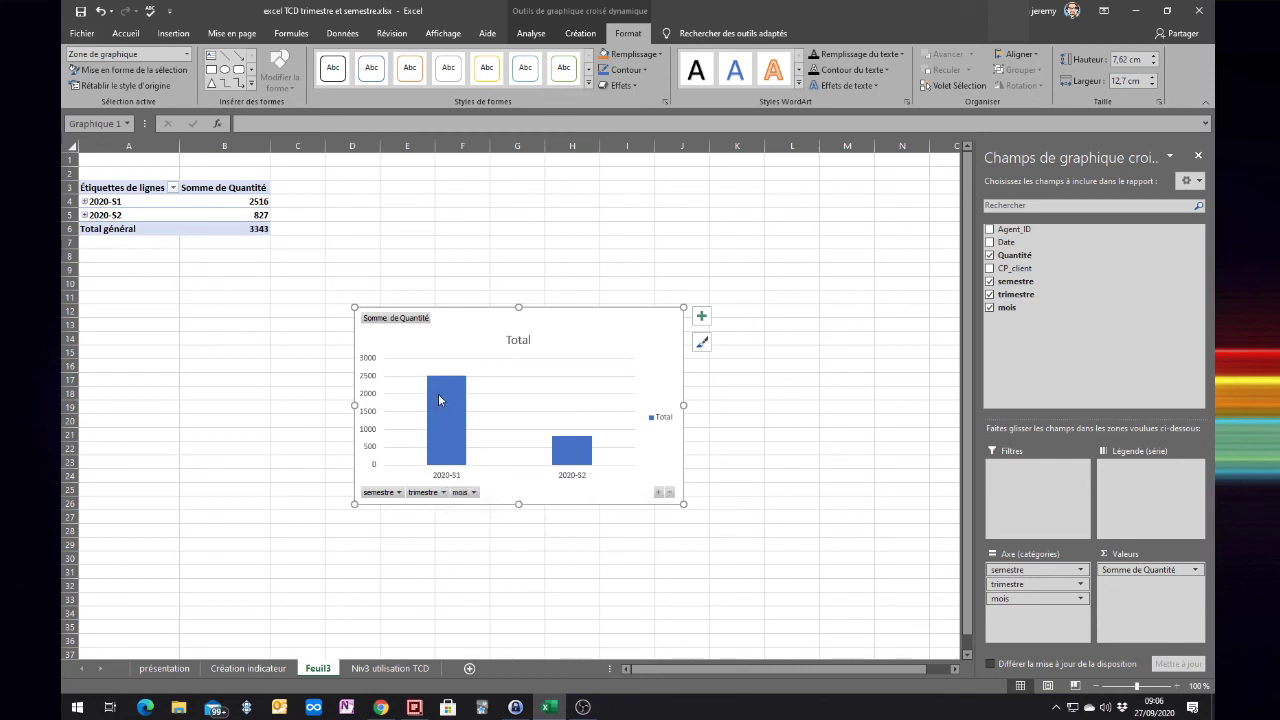
pyautogui.click(658, 493)
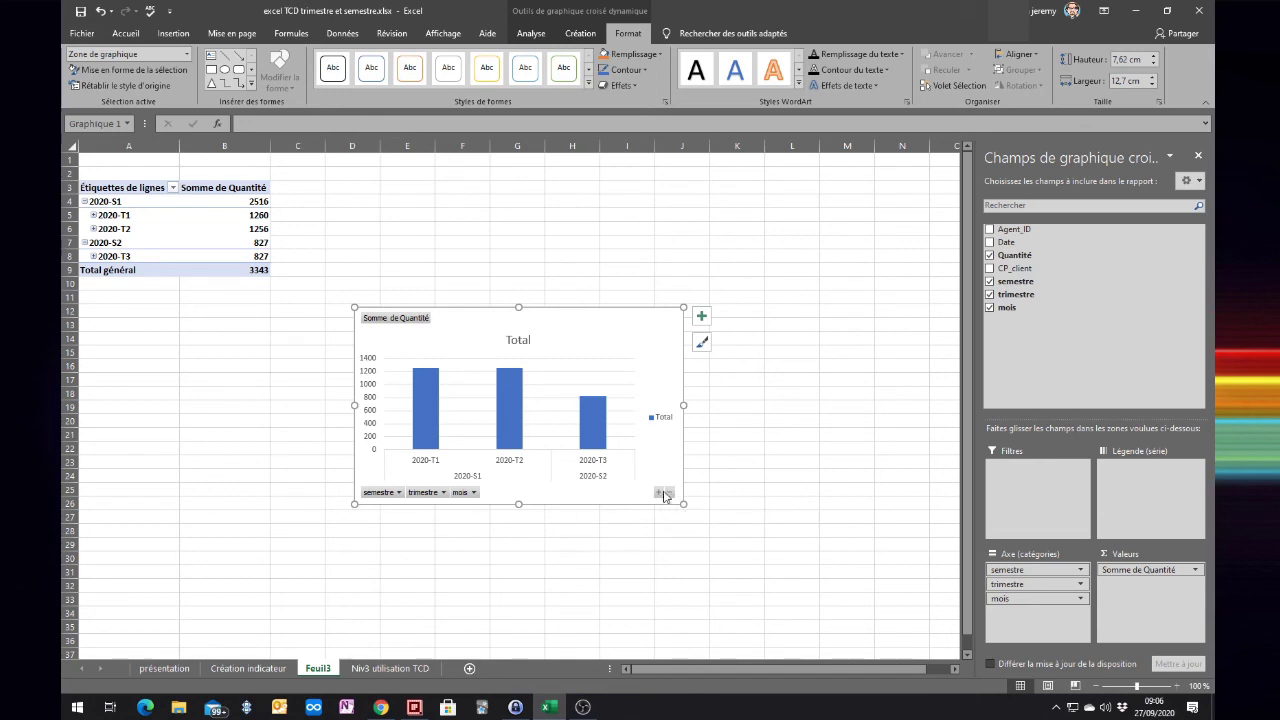
pyautogui.click(660, 494)
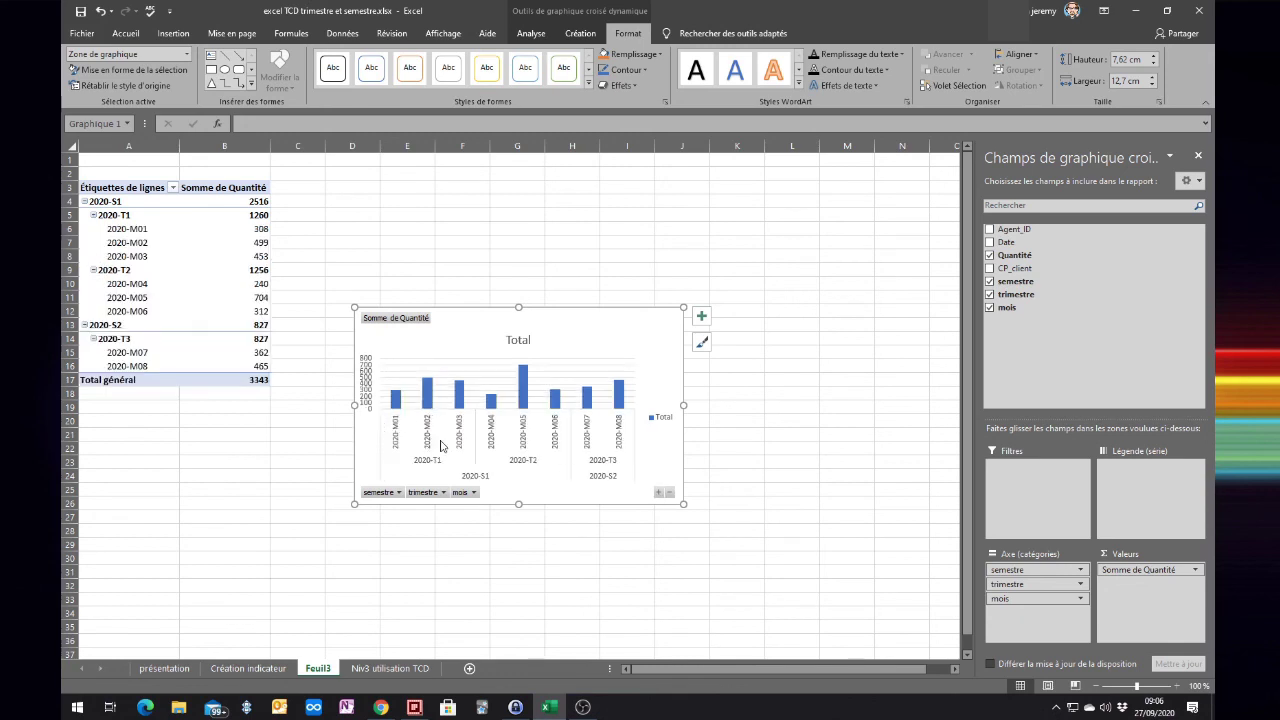